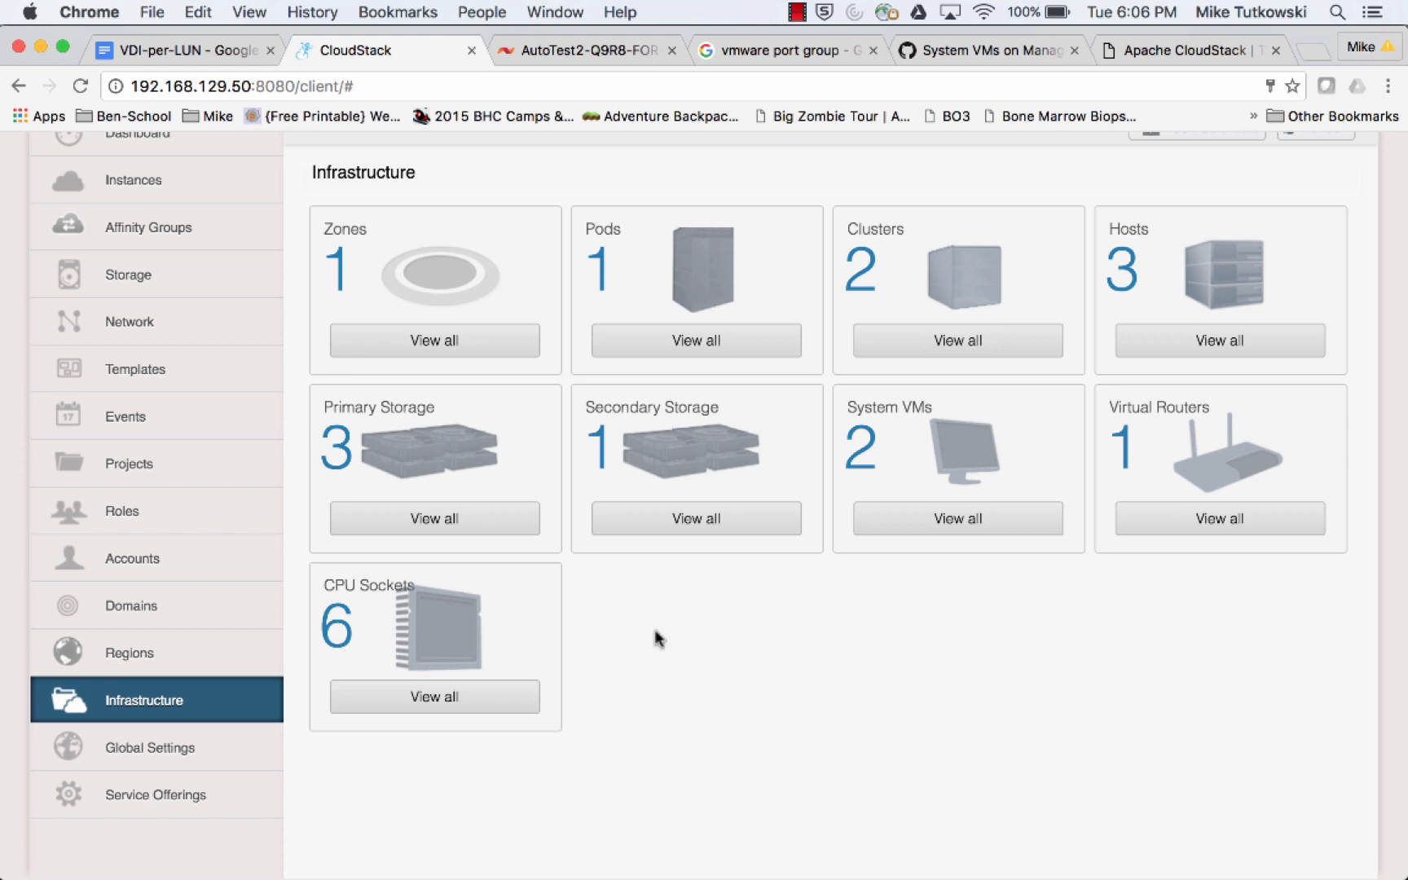
Step: View all primary storage and examine the scope of SolidFire_Cluster_1
left_click(505, 532)
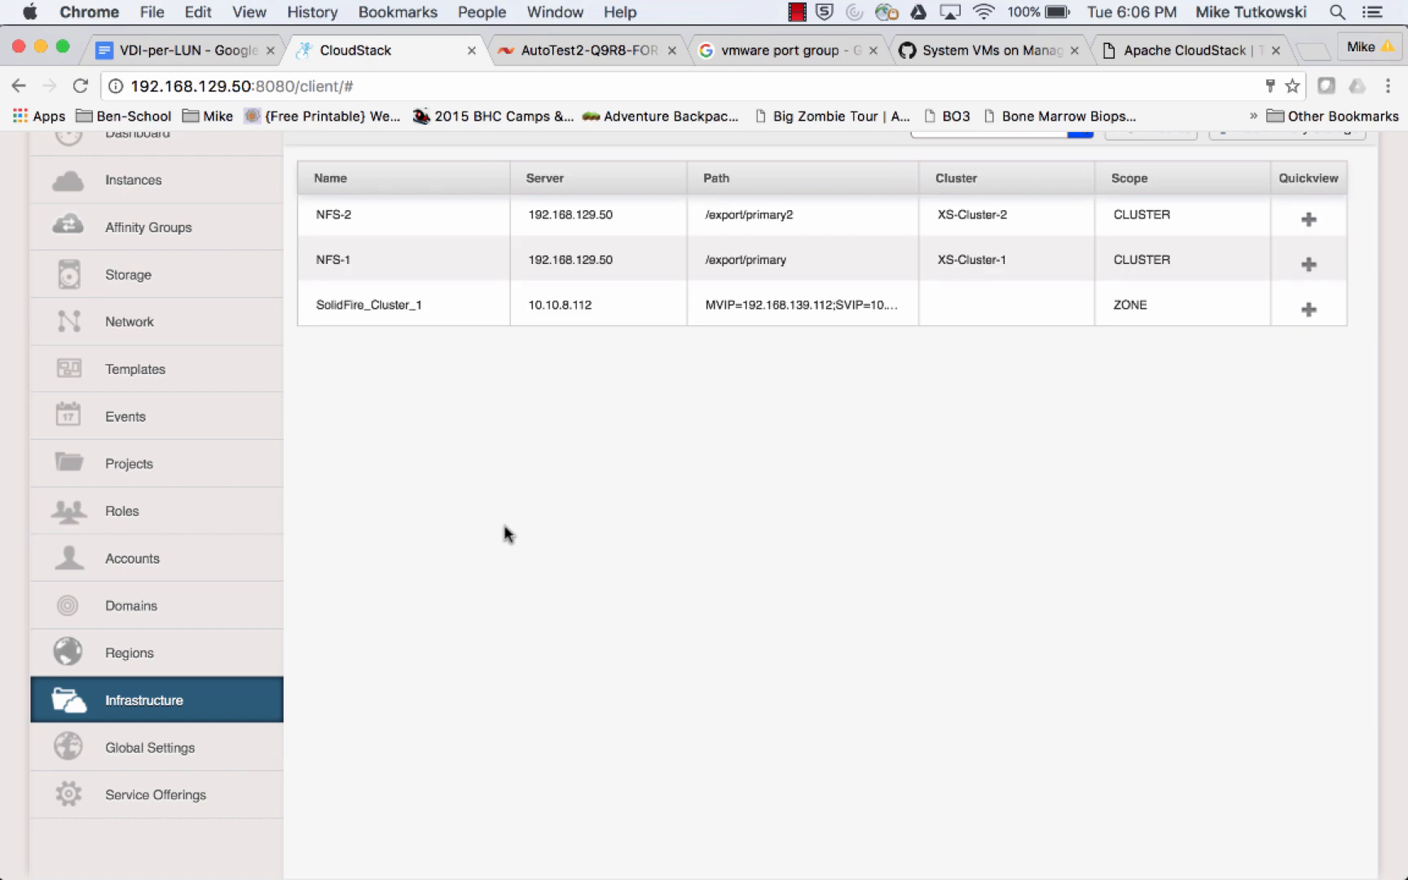
left_click(754, 318)
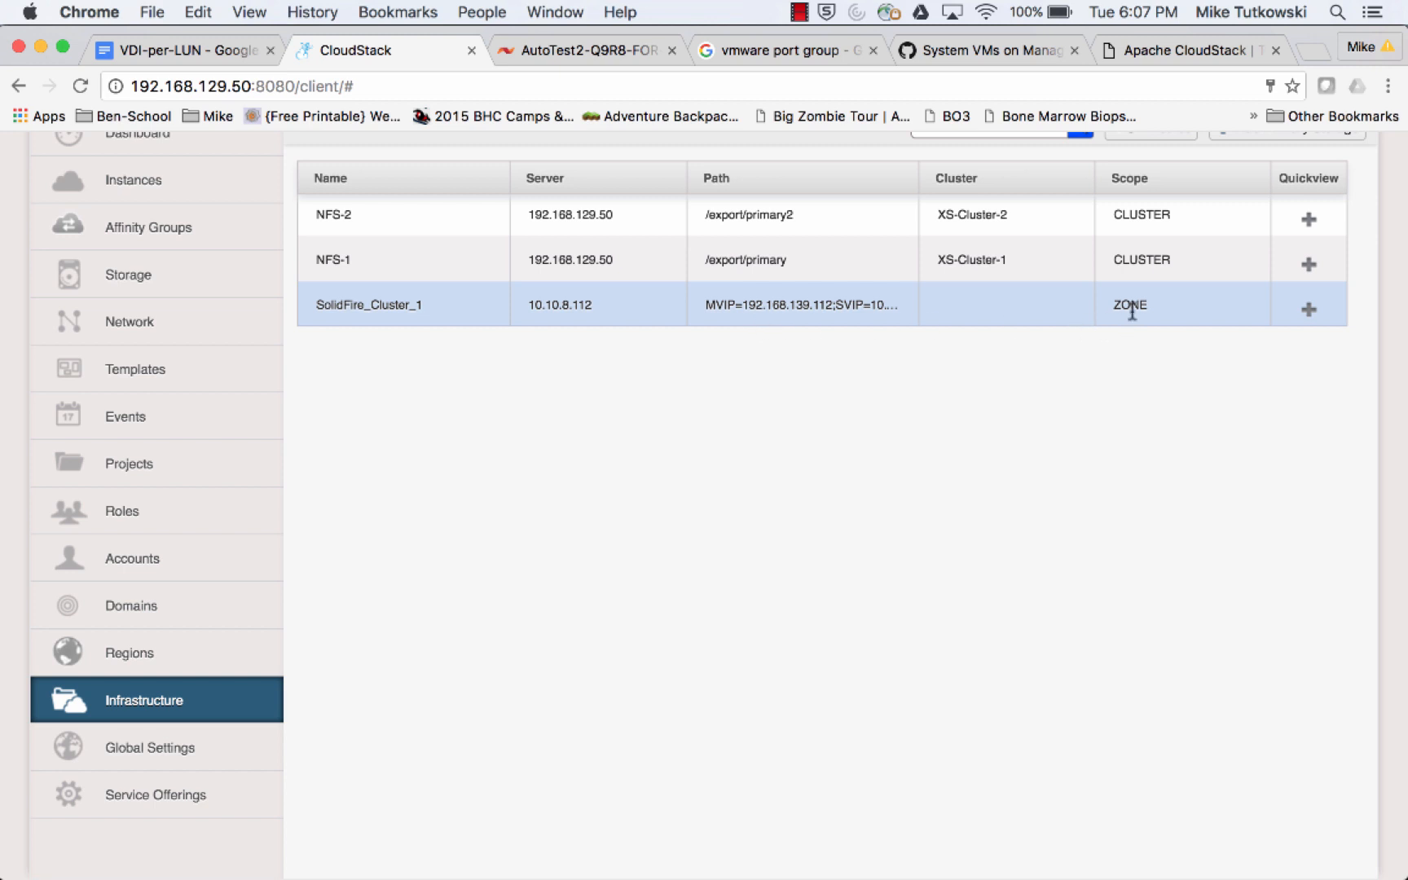
left_click_drag(1147, 308, 1113, 305)
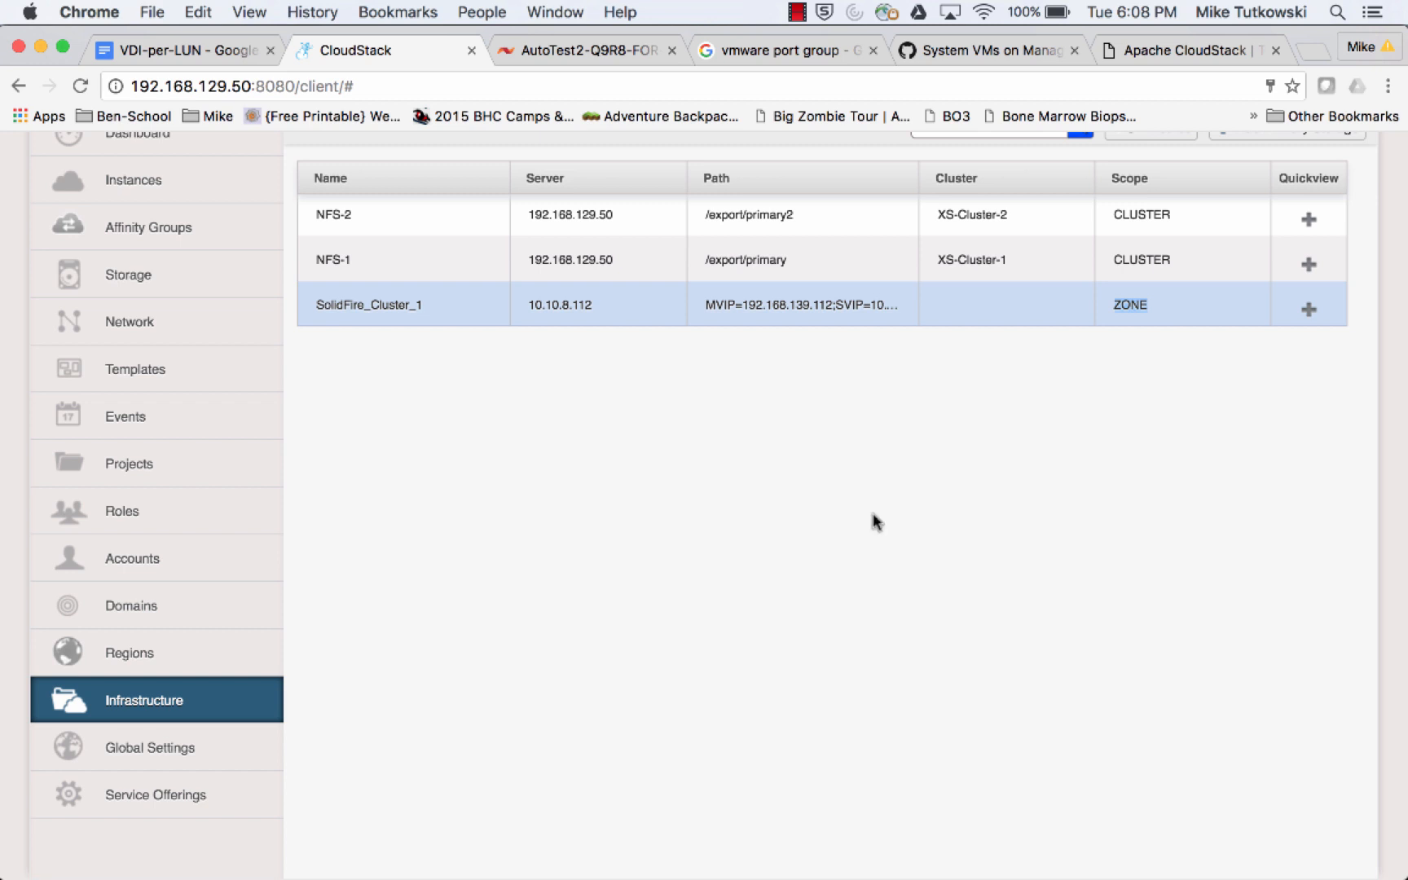
Step: Start adding a compute offering in Service Offerings and name it SF CO 1
left_click(271, 804)
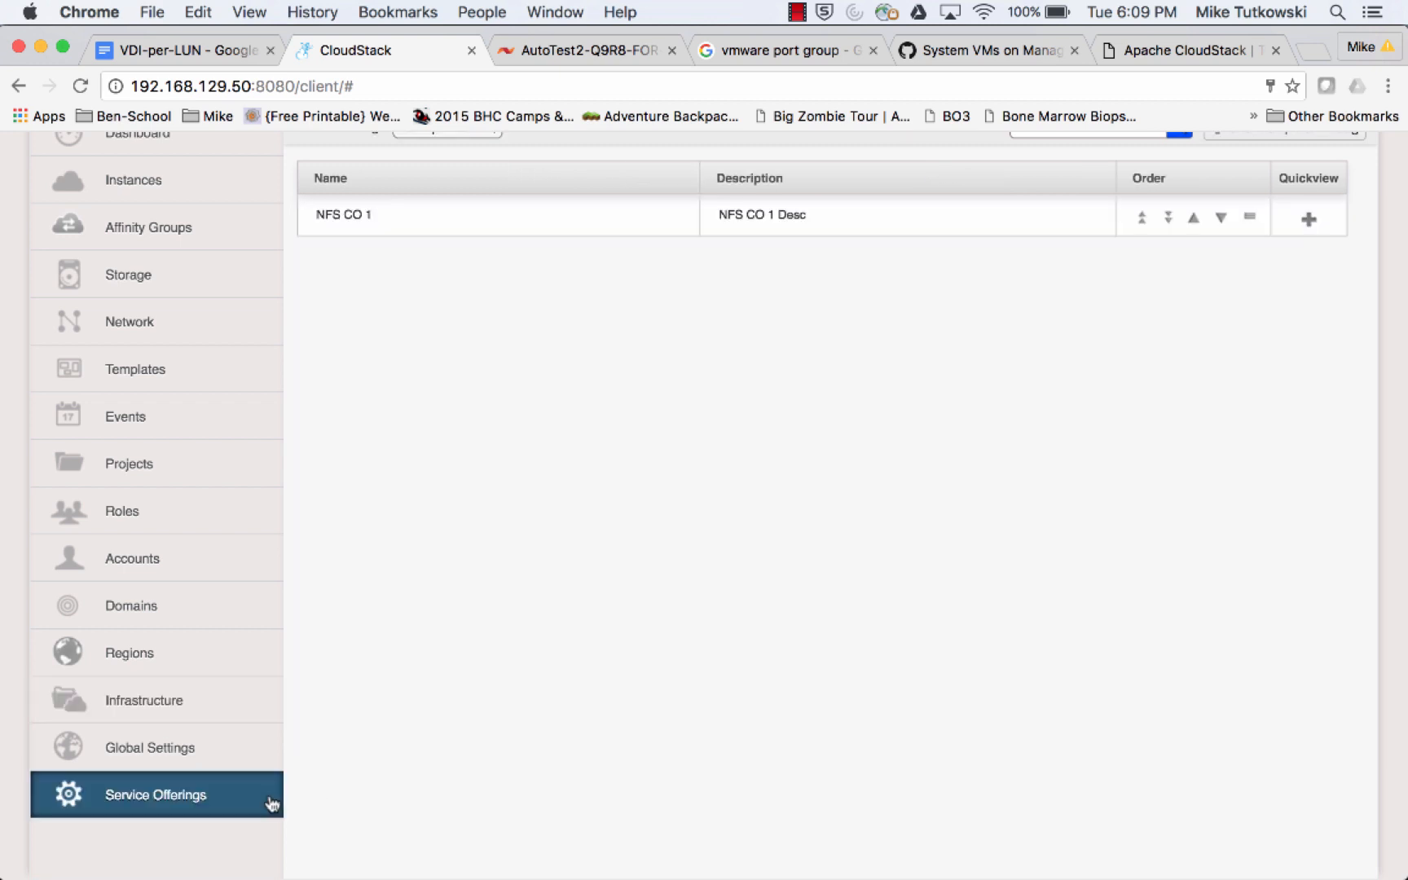
scroll(487, 639, "up", 1)
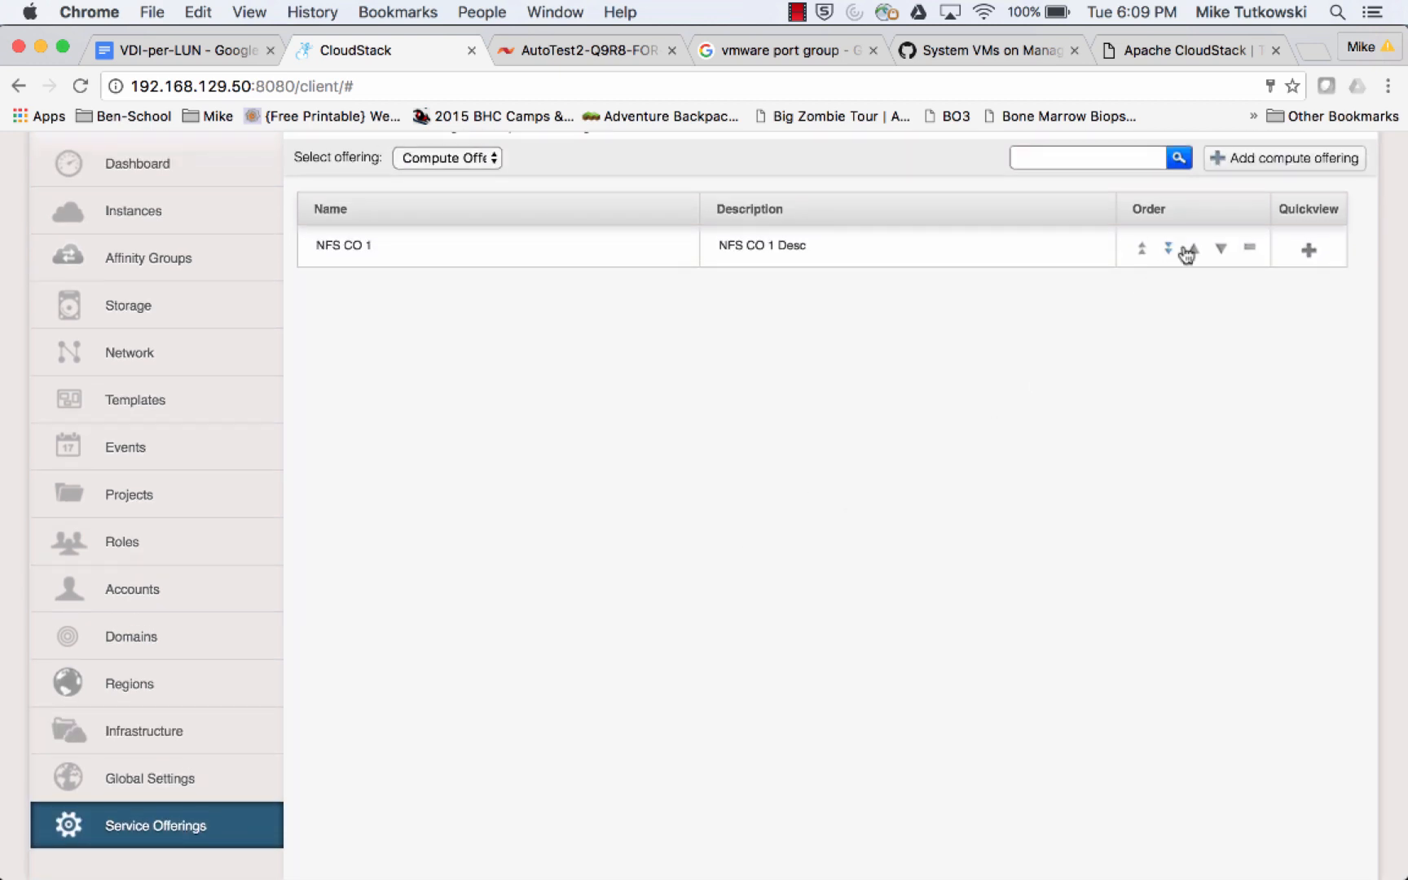
left_click(1276, 167)
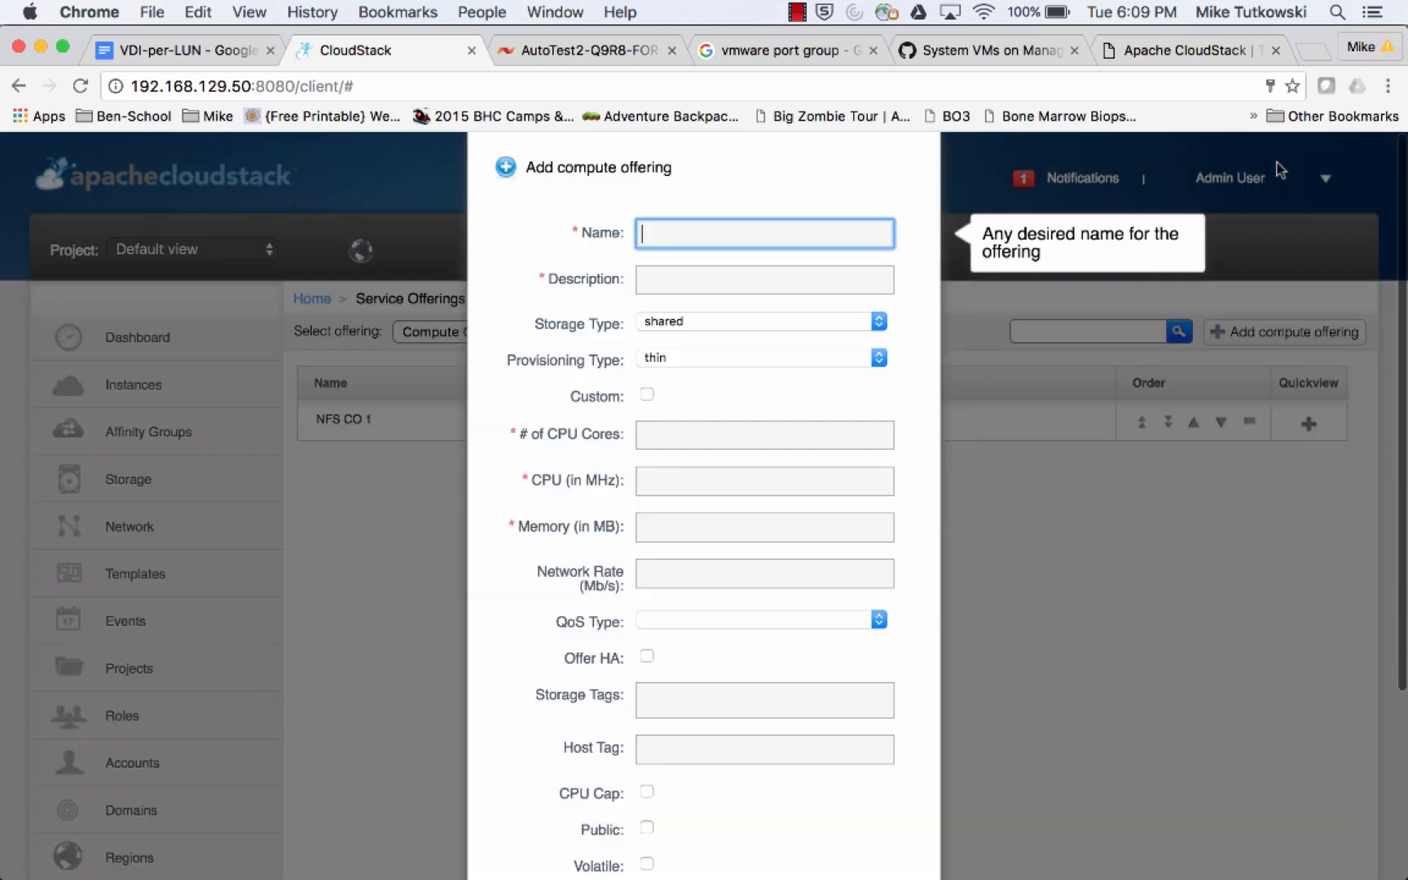
type("SF ")
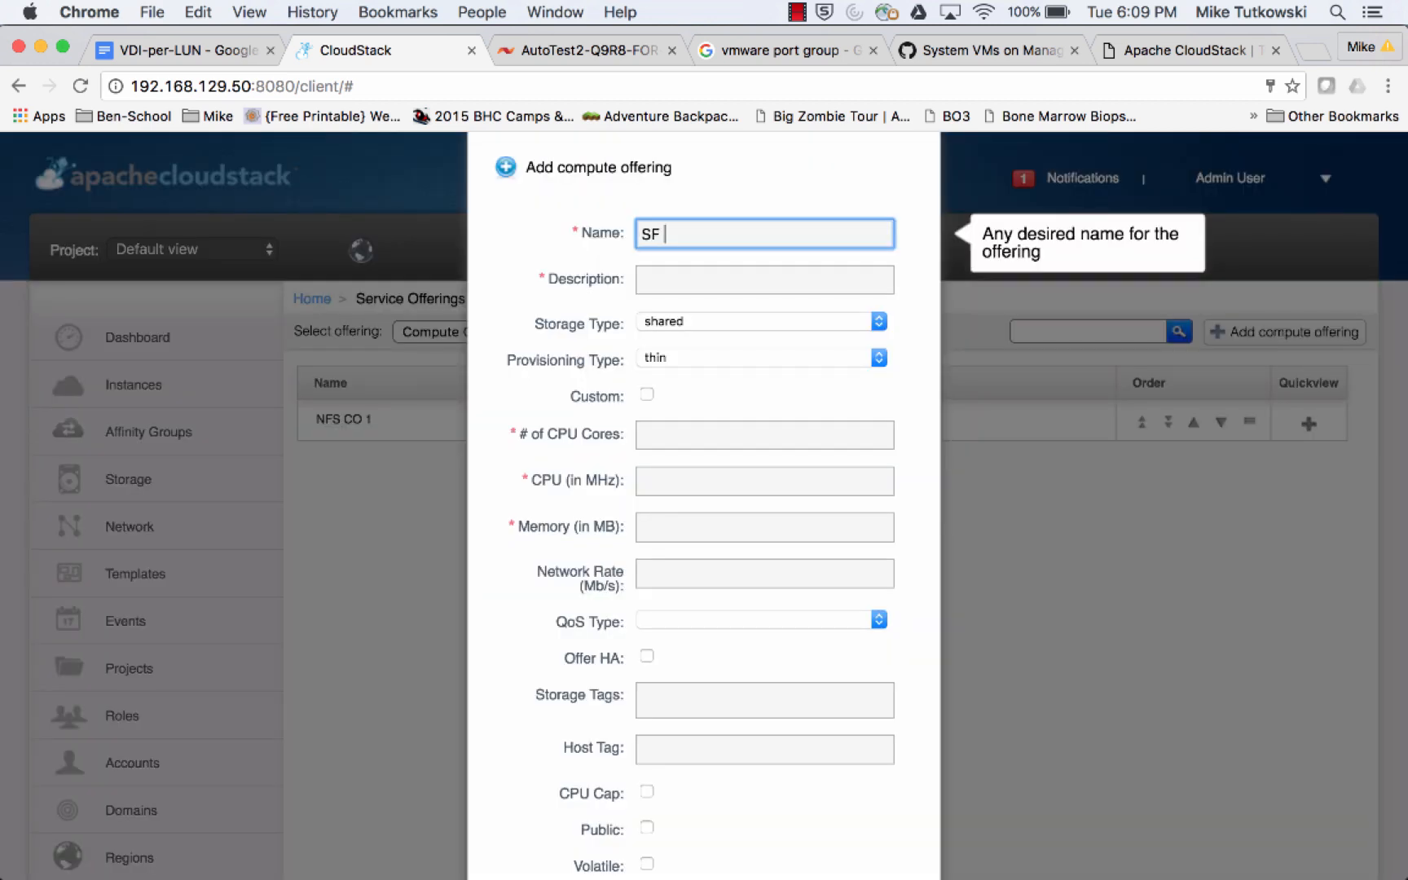
type("CO 1")
Step: Enter "SF CO 1 (Min = 1,000; Max = 2,000)" as the compute offering's description
key("Tab")
type("SF C")
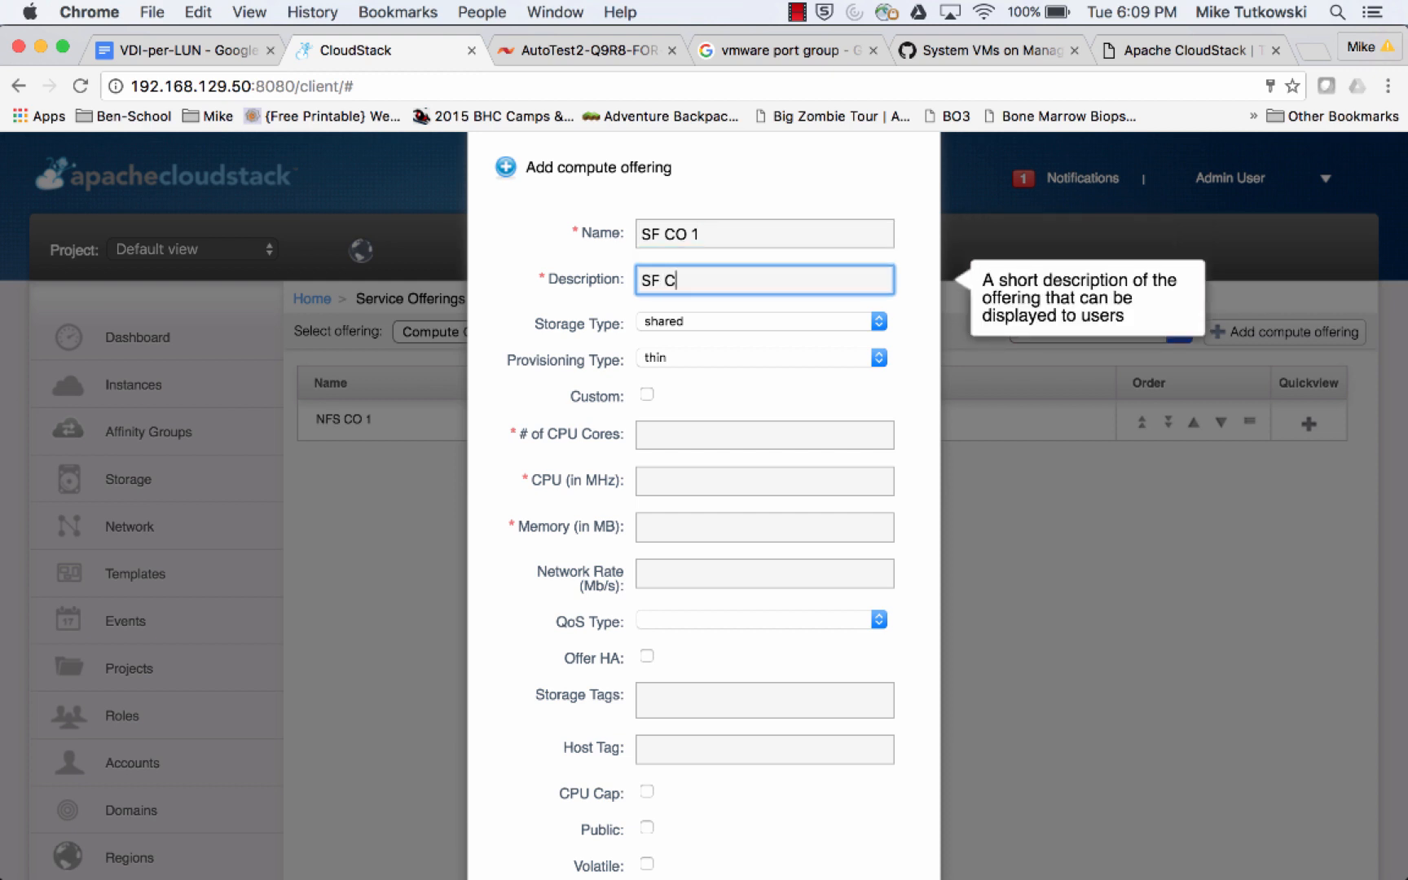
type("O 1 (Min =")
type("1,000; Ma")
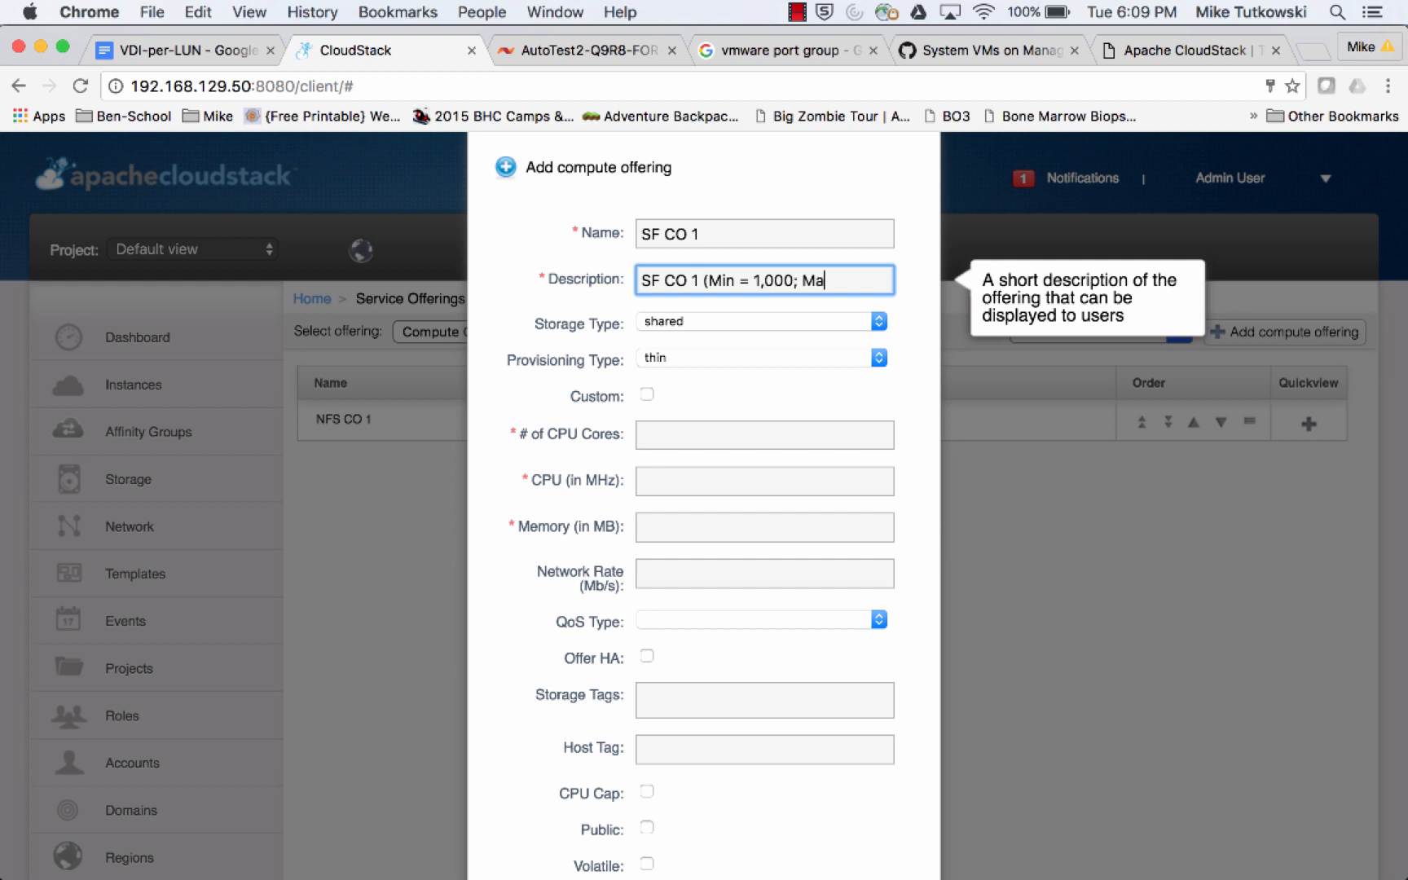
type("x")
type("=2,")
key("BackSpace")
key("BackSpace")
type("2,000")
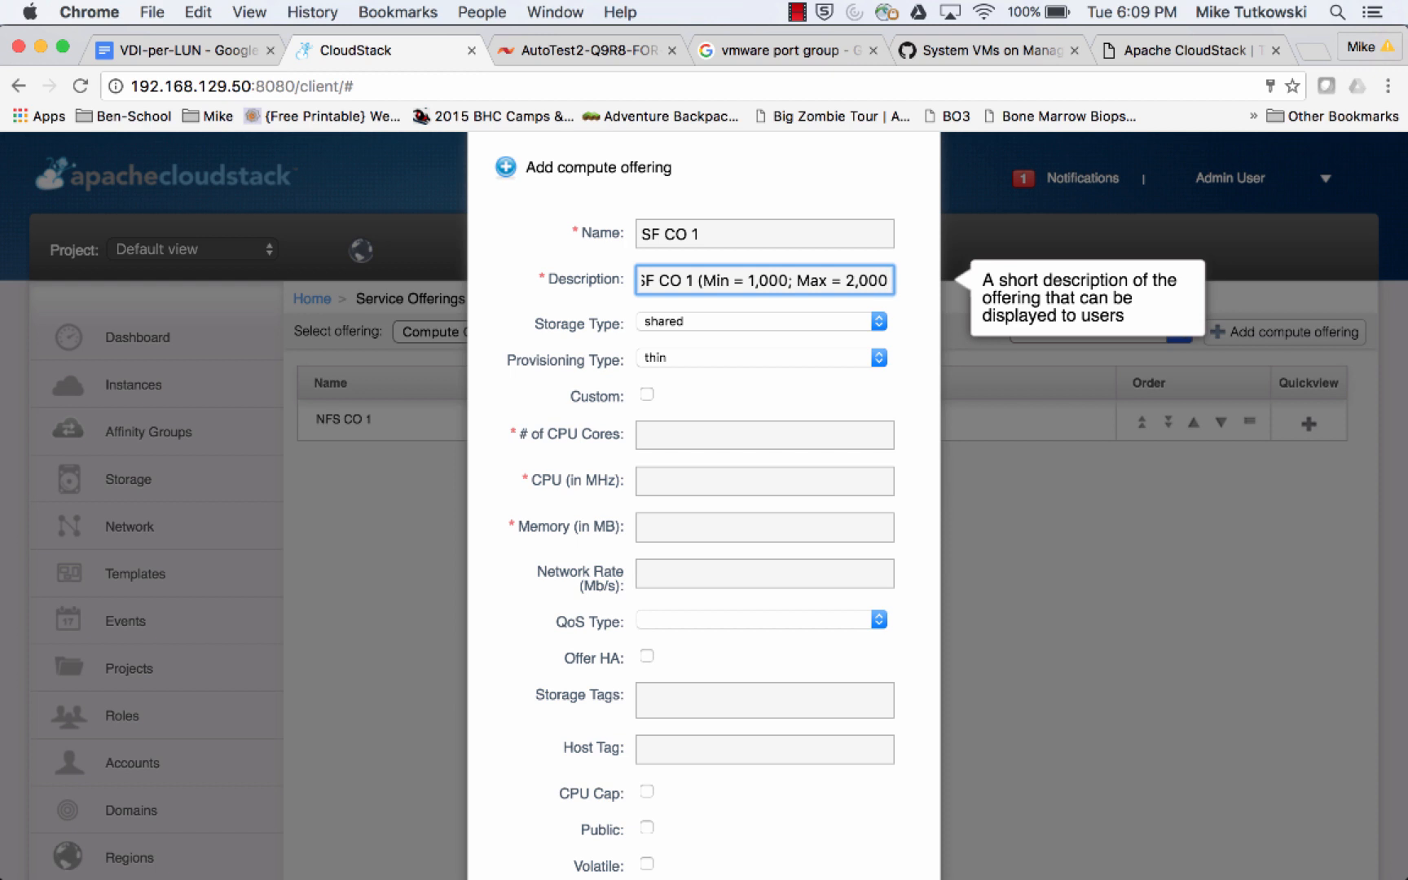
type(")")
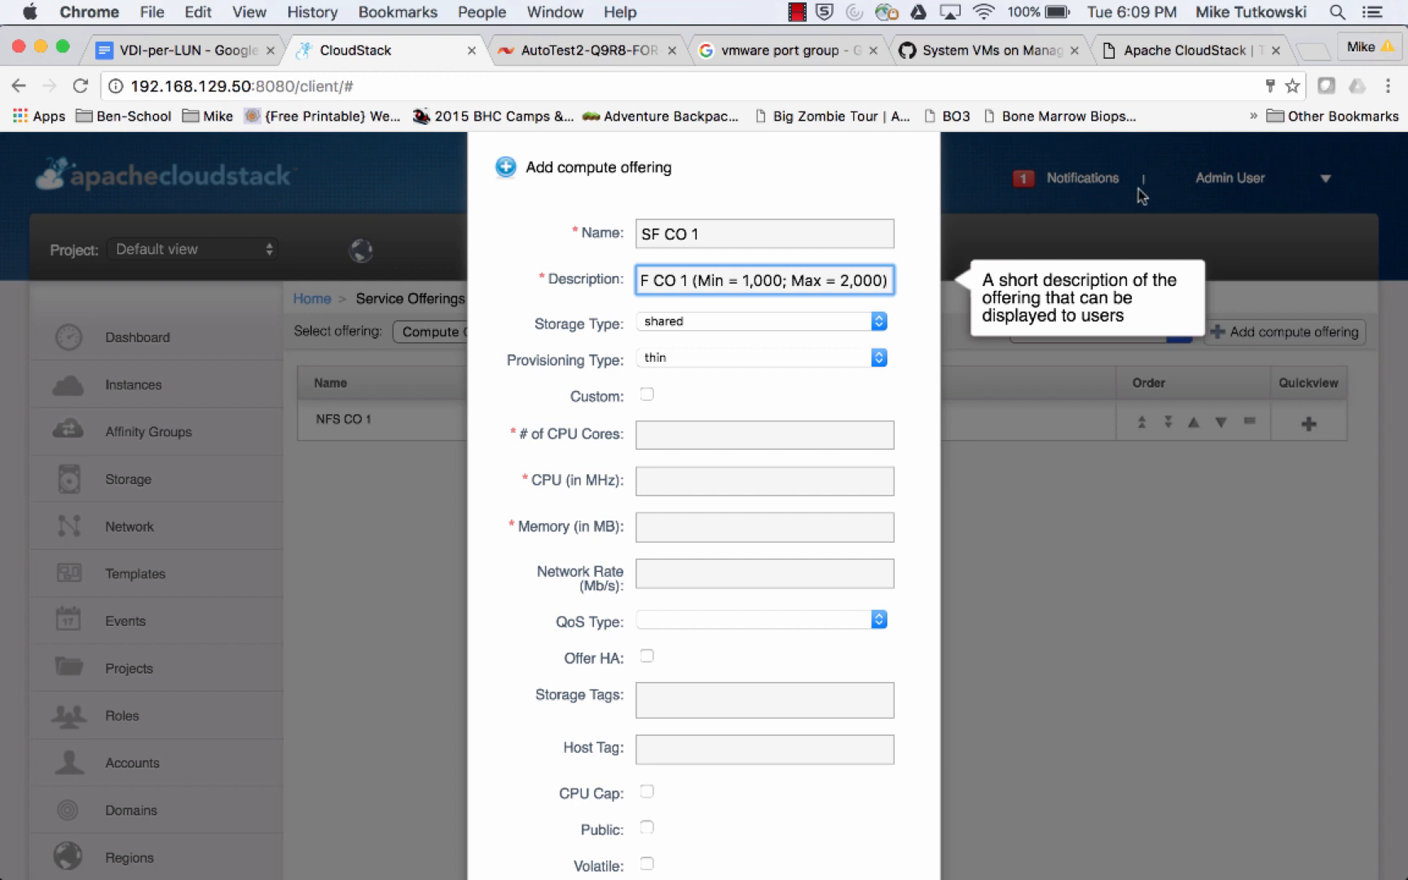
Step: Give the compute offering 1 CPU core, a CPU speed of 200 MHz and 128 MB of memory
left_click(857, 433)
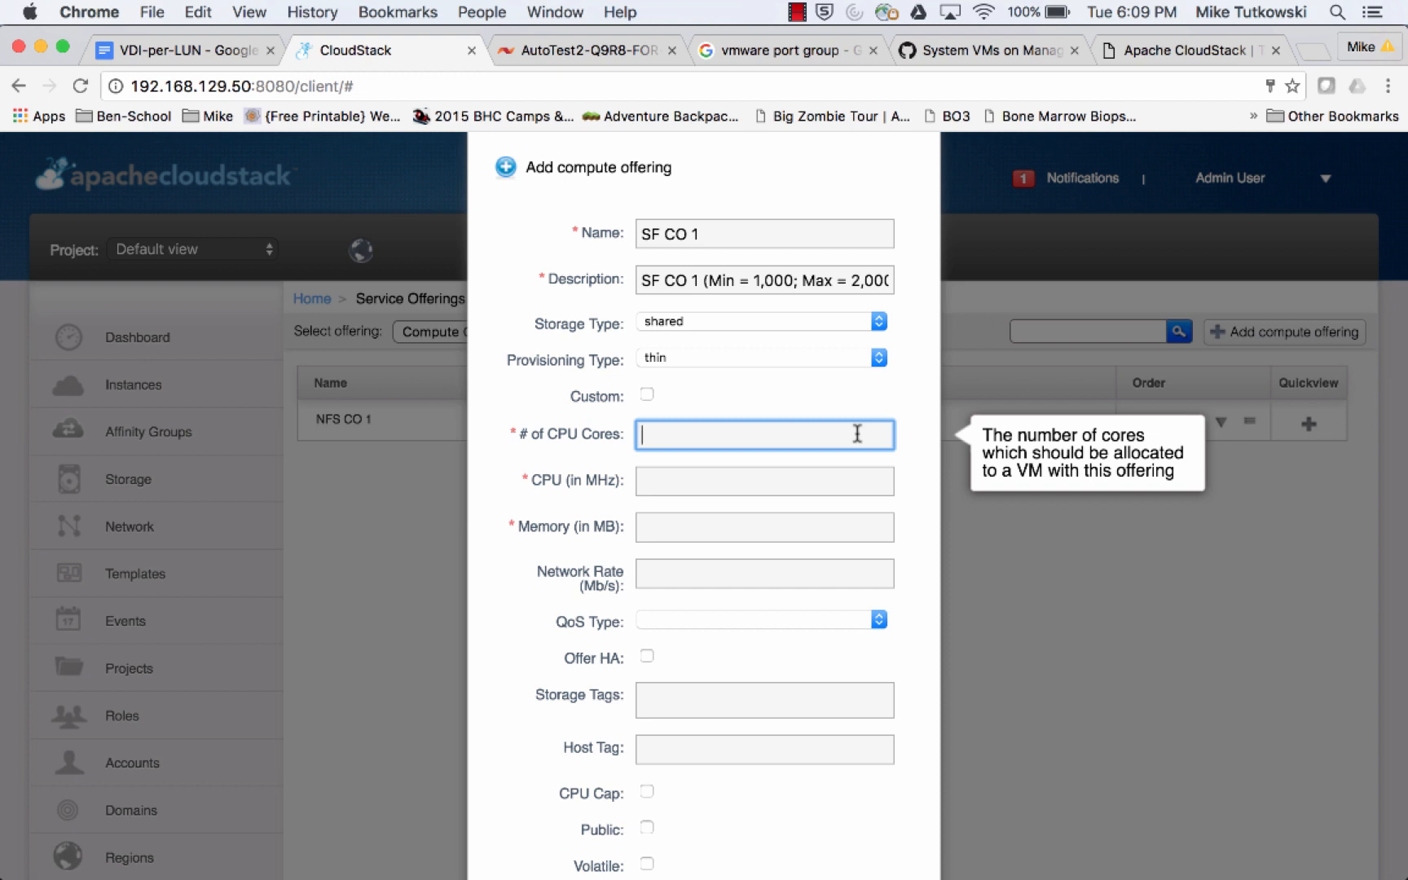
type("1")
key("Tab")
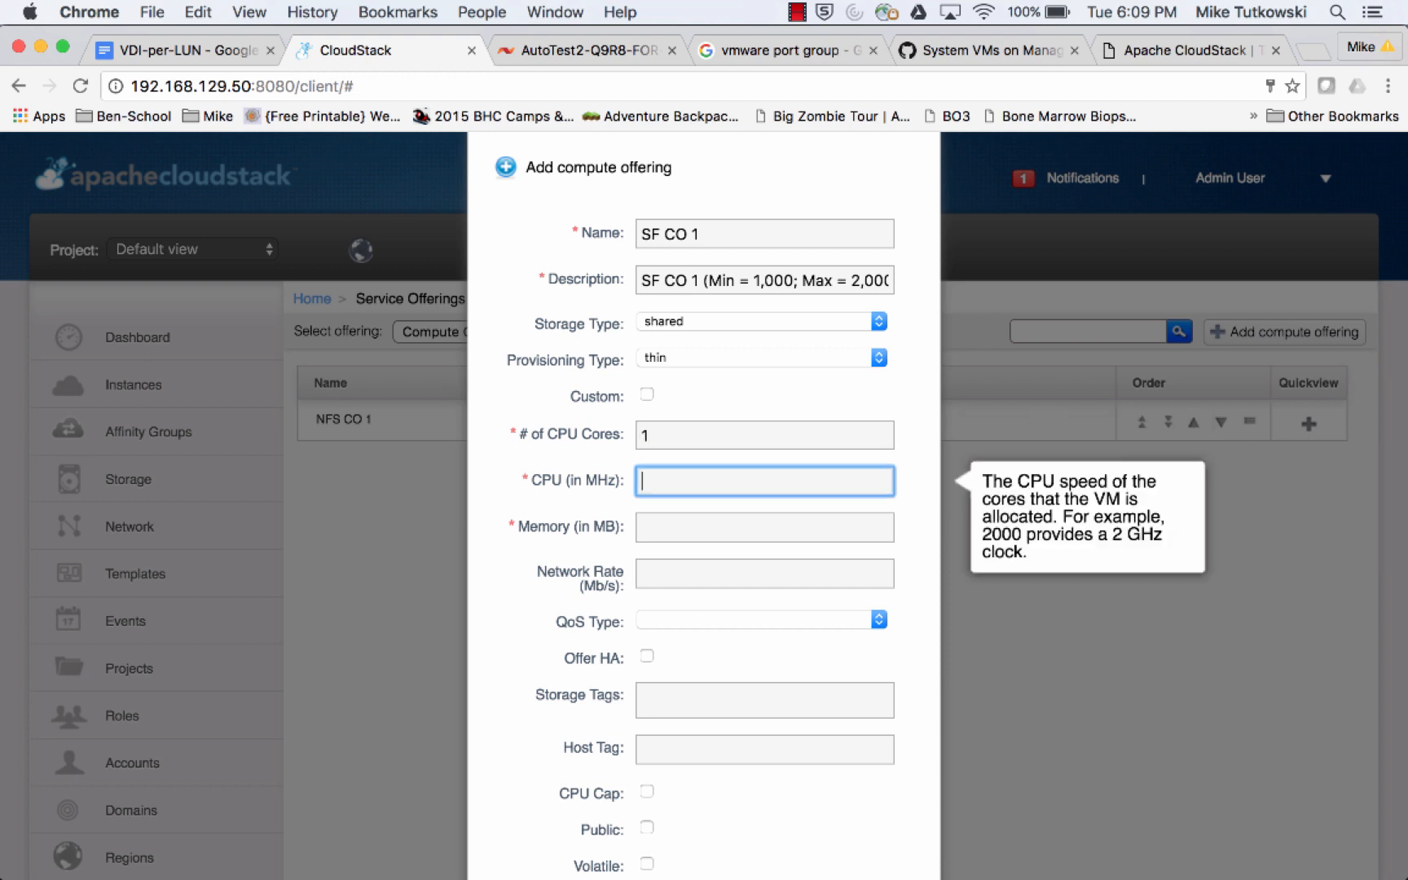
type("200")
key("Tab")
type("128")
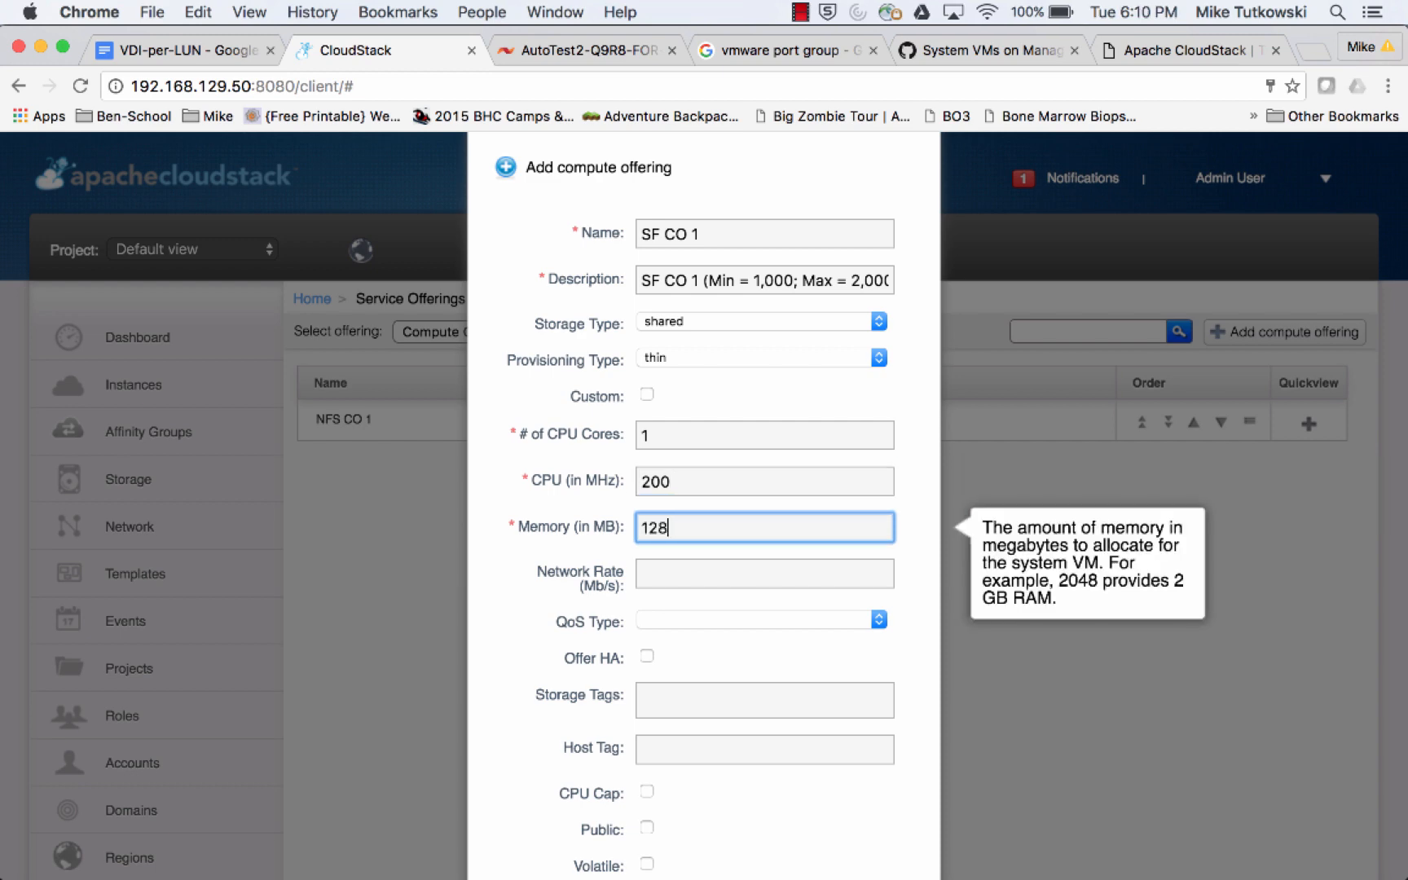
Step: Set the compute offering's QoS type to storage
scroll(924, 505, "down", 5)
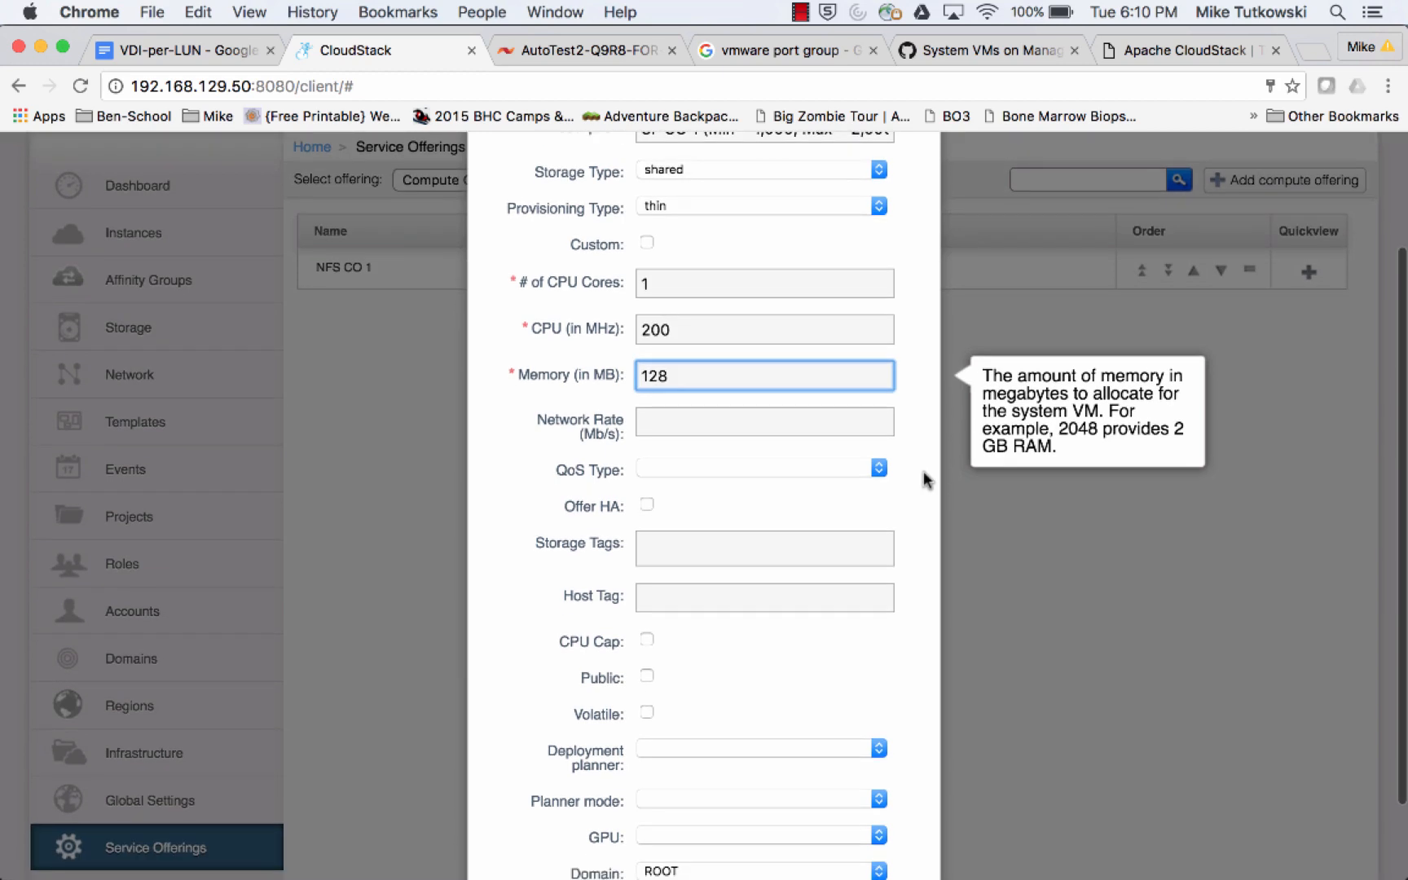
scroll(925, 479, "up", 1)
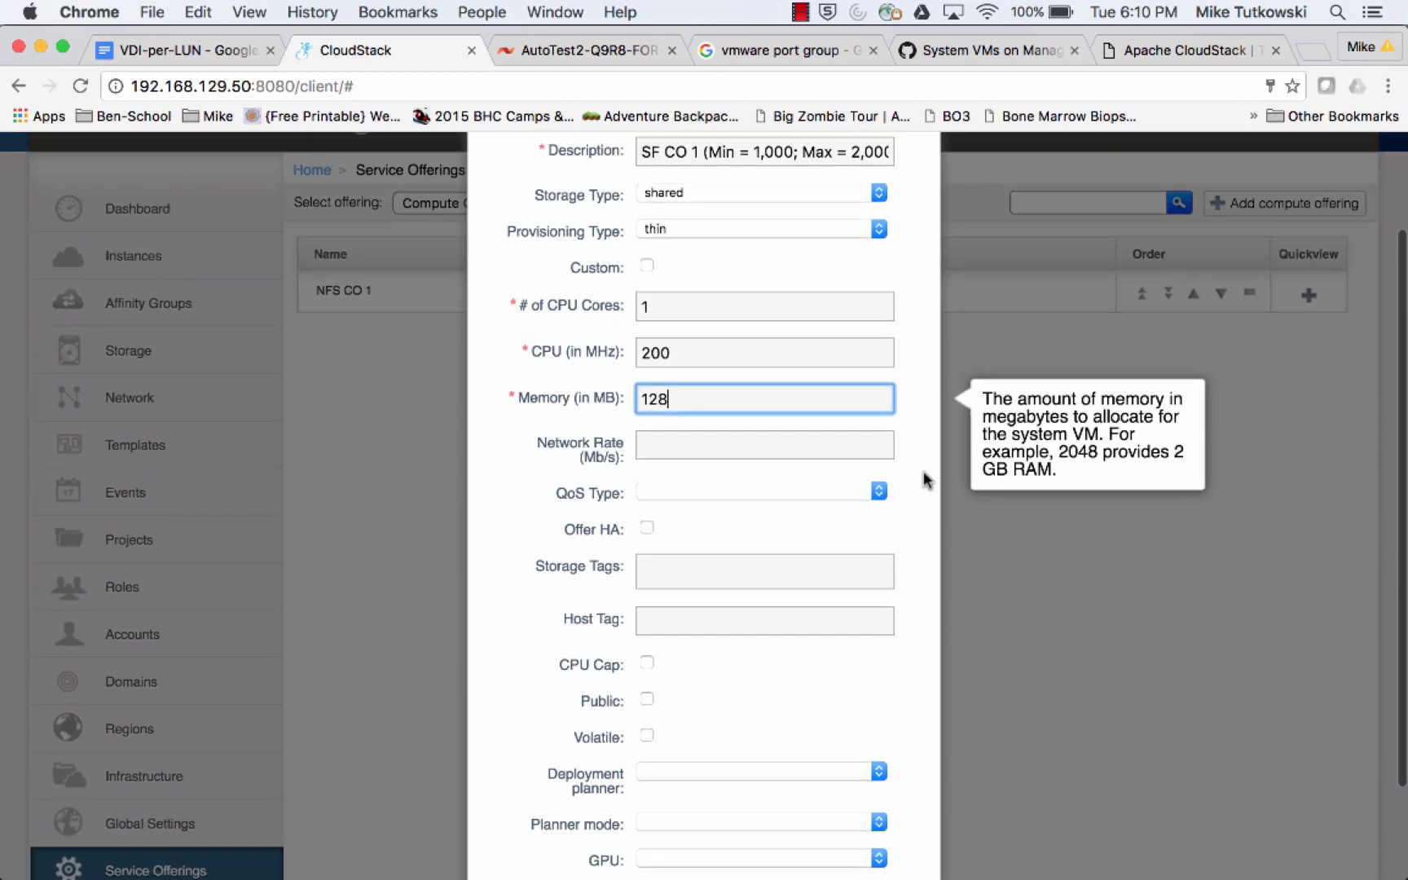
left_click(771, 492)
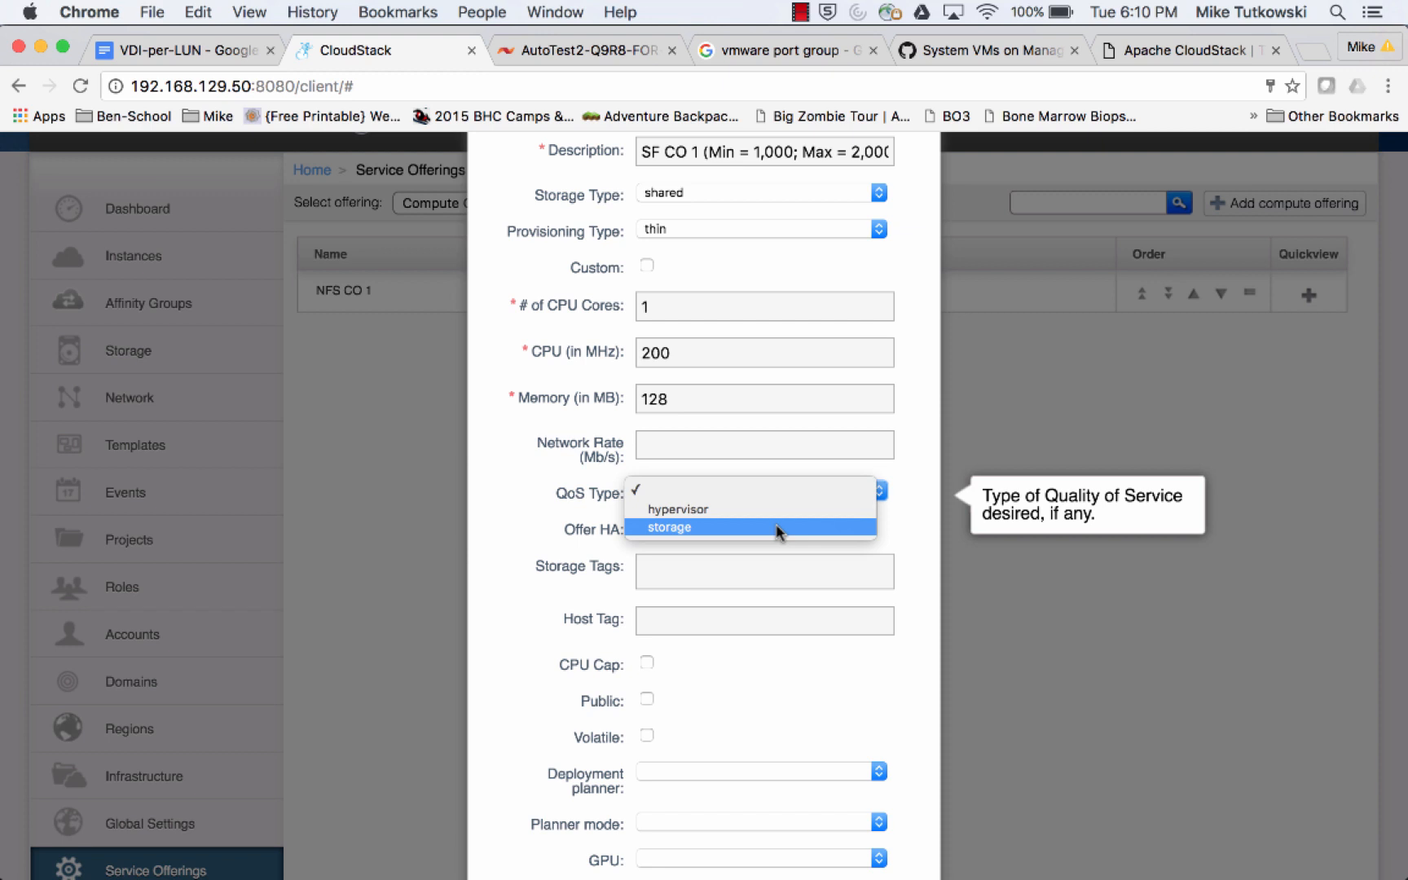
left_click(776, 527)
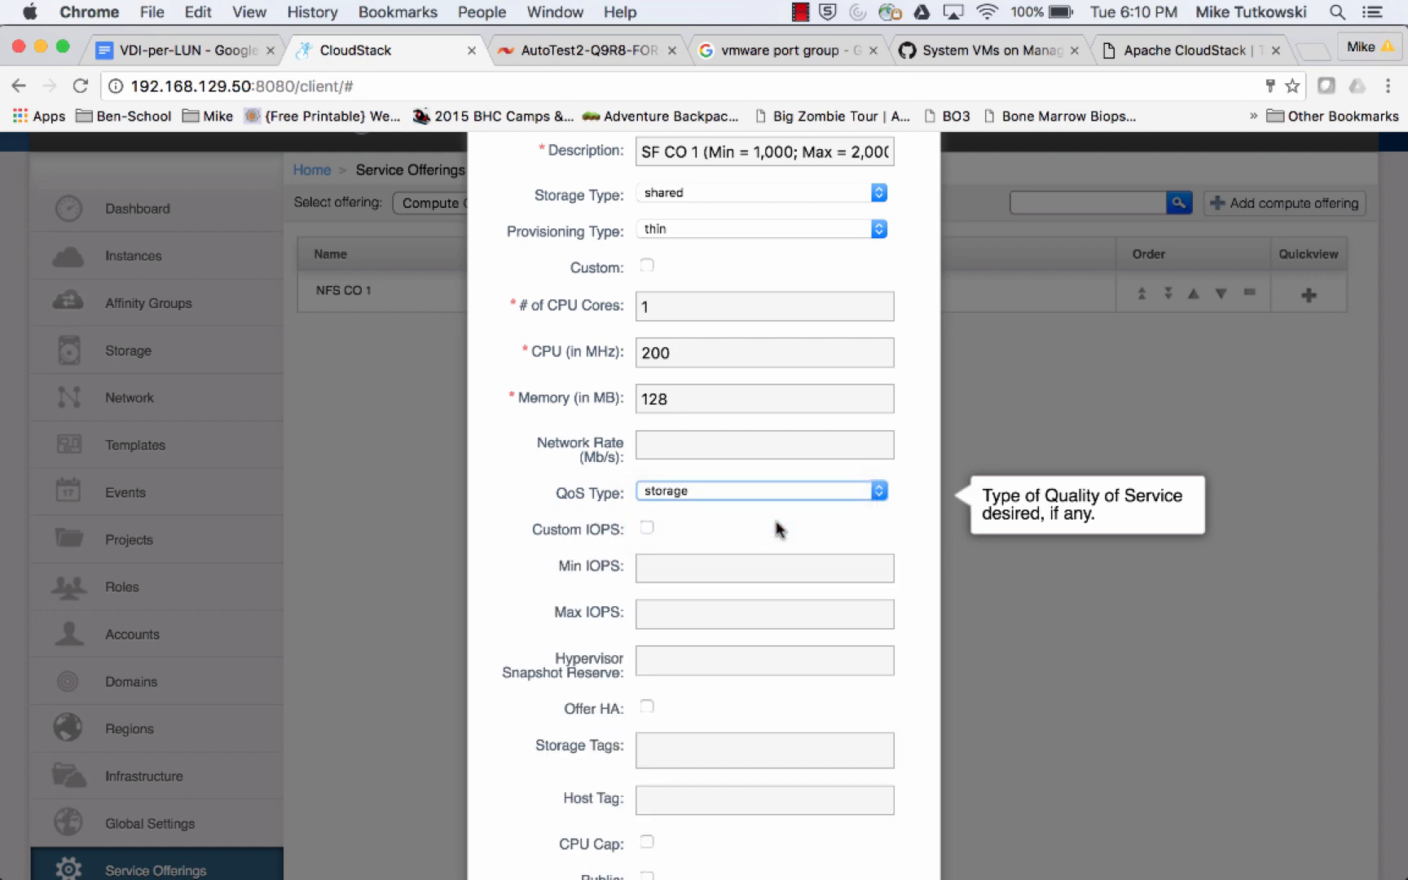
Step: Set the compute offering's Min IOPS to 1000 and Max IOPS to 2000
scroll(777, 530, "down", 3)
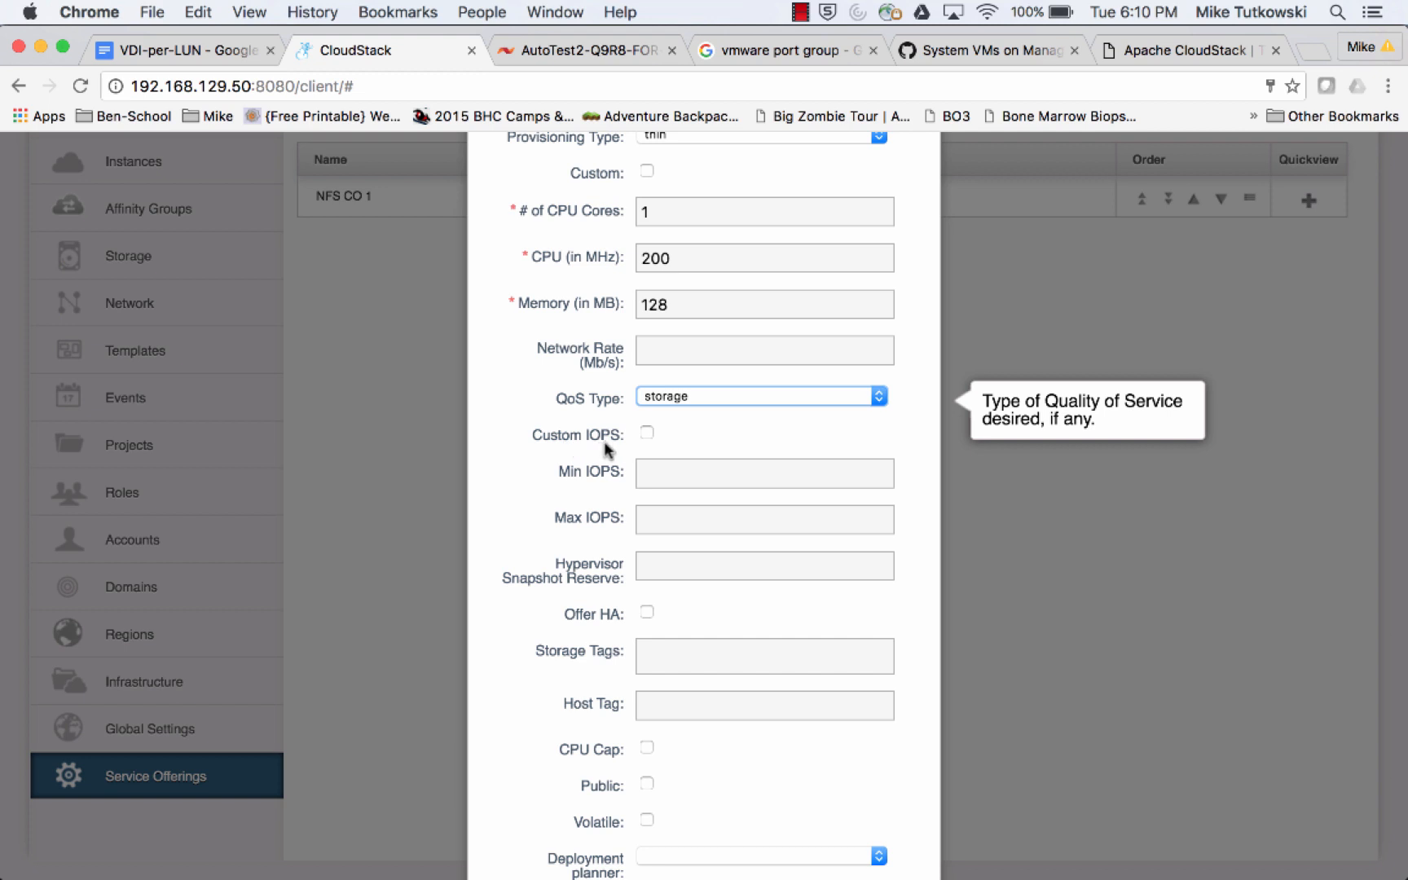
left_click(669, 470)
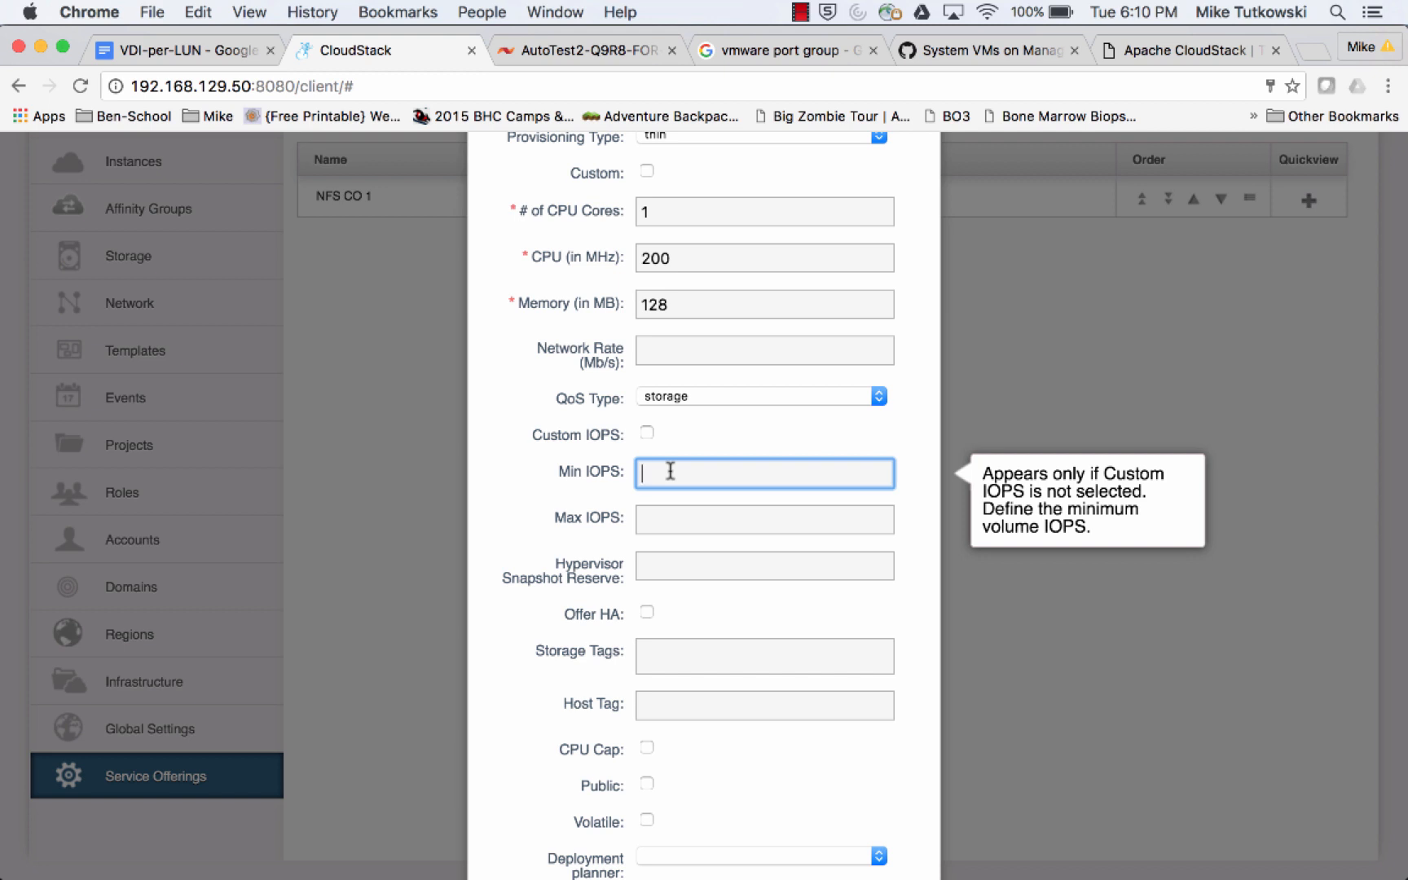
type("1000")
key("Tab")
type("2")
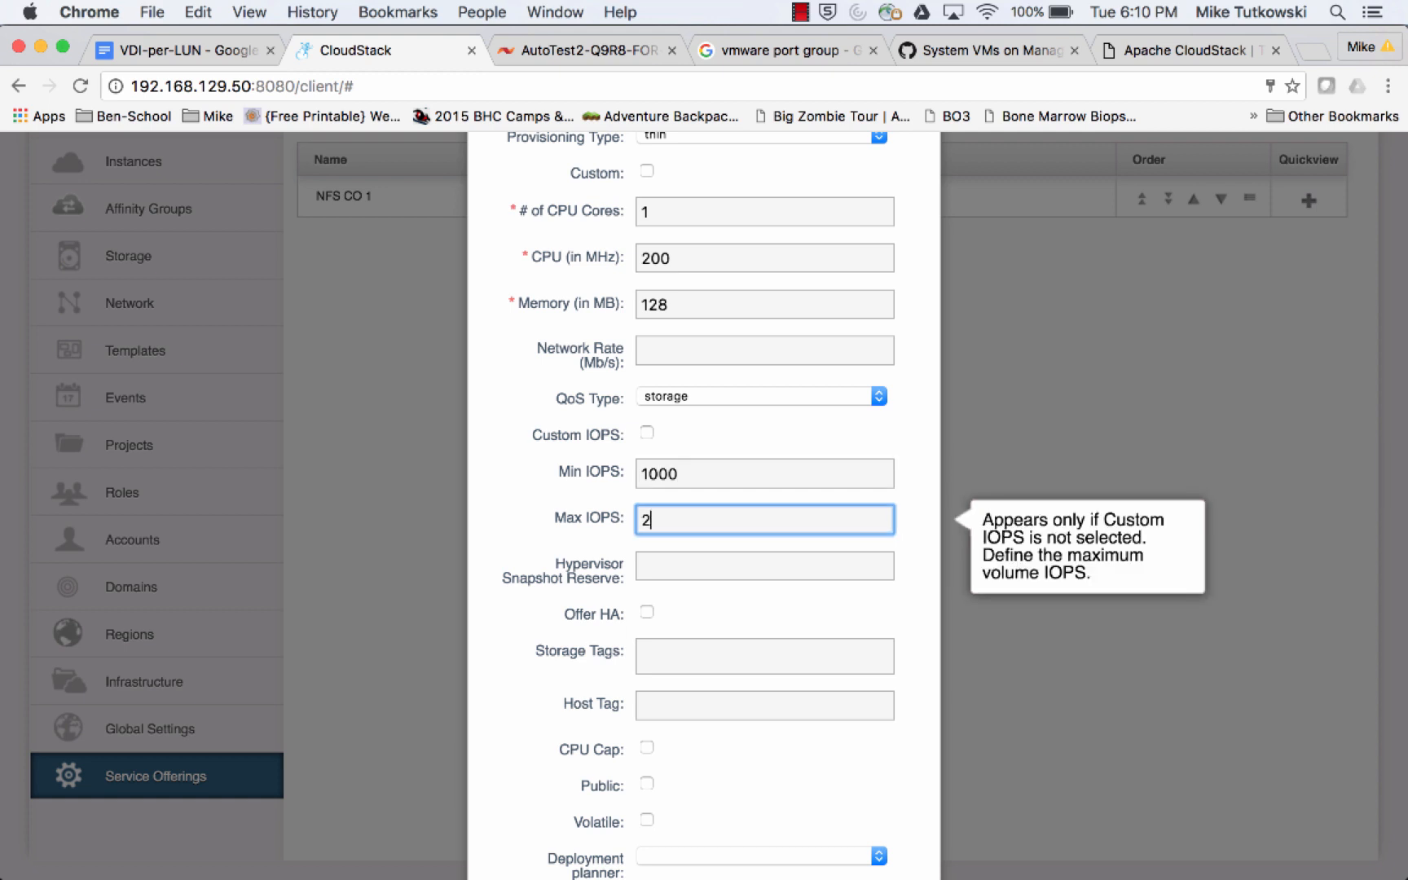
type("000")
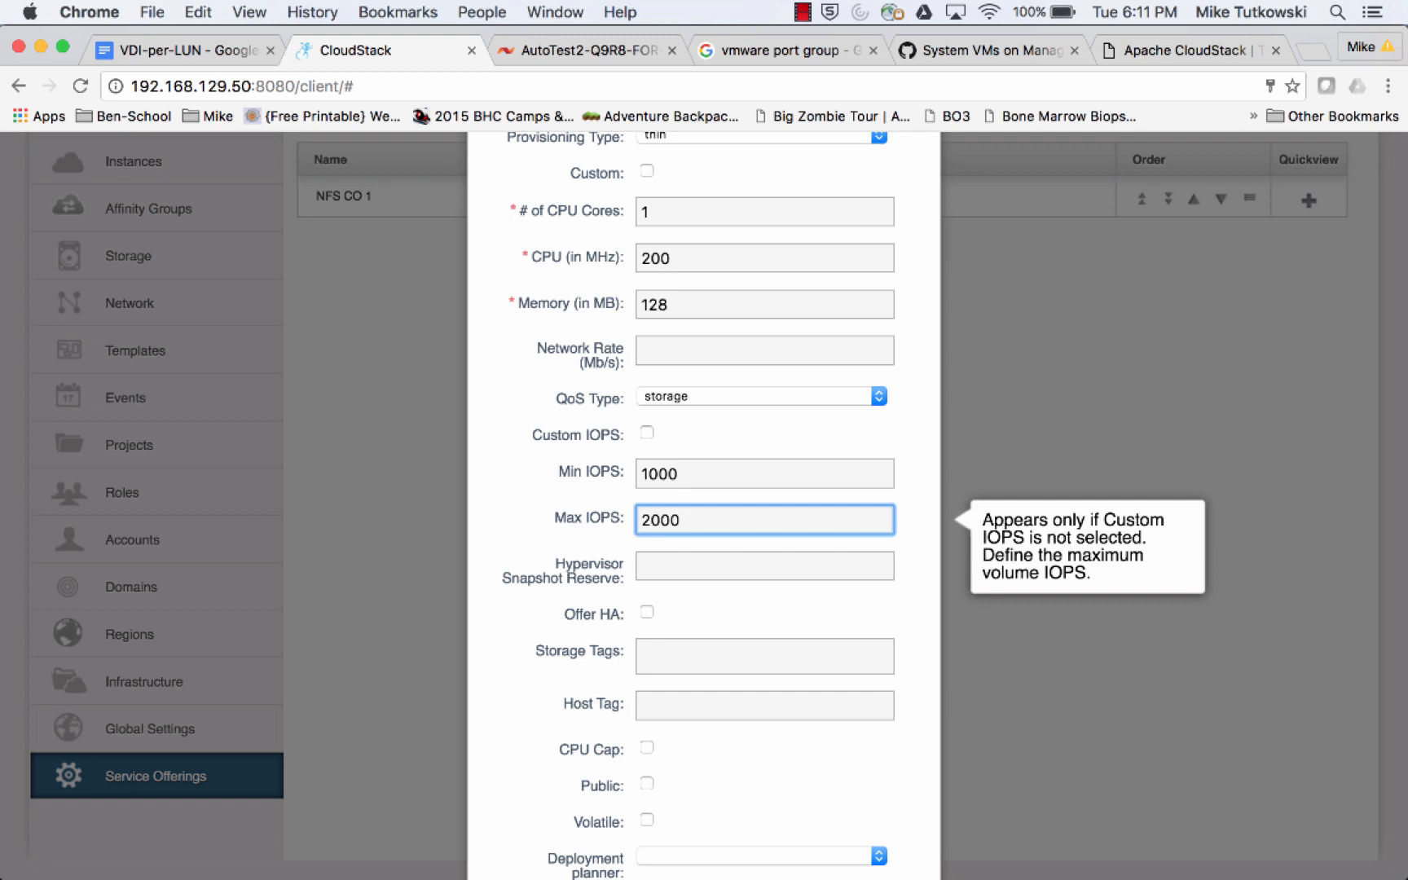
left_click(648, 436)
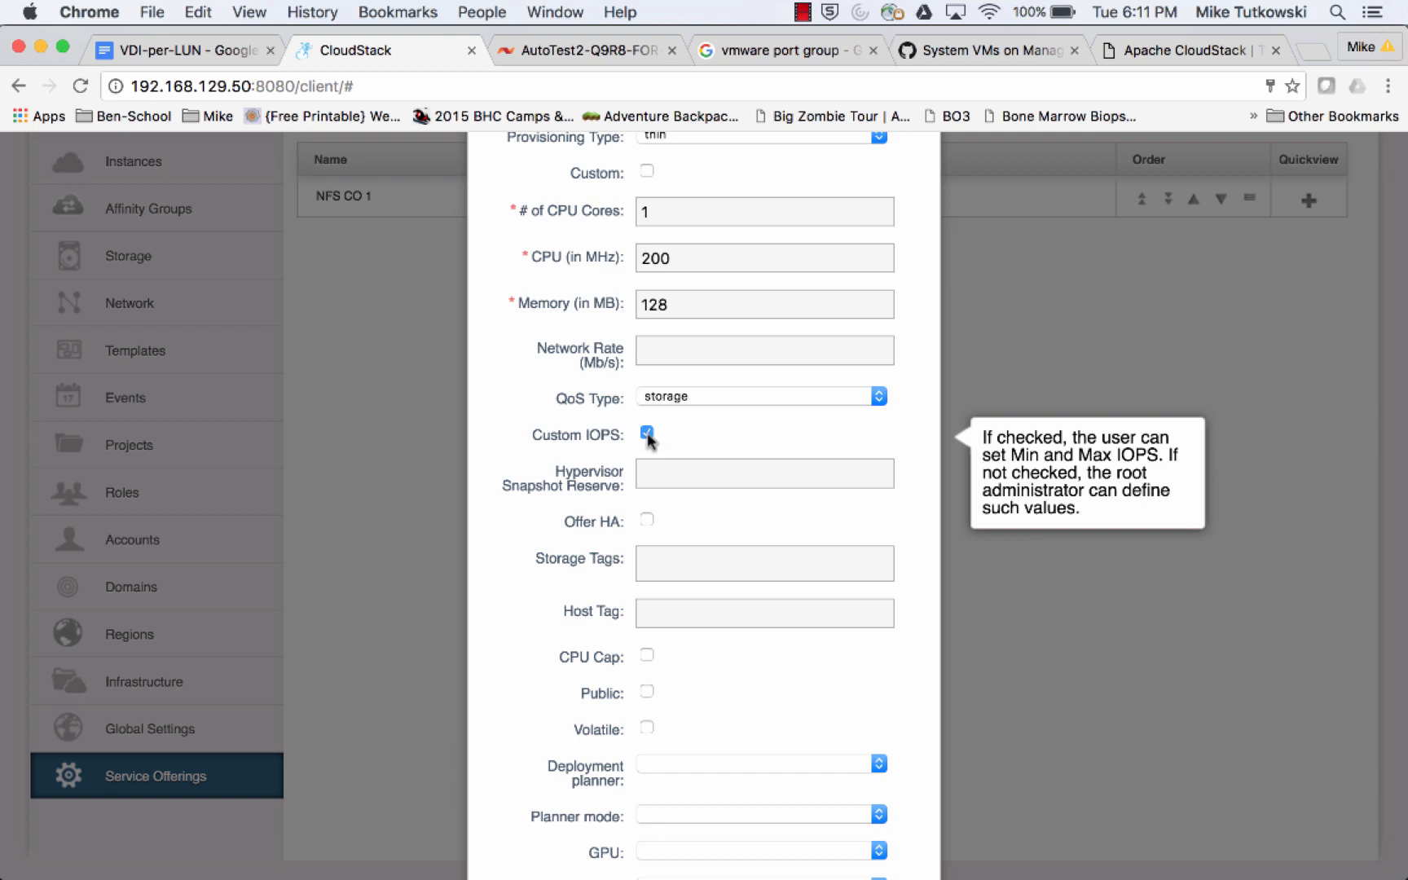
left_click(647, 433)
scroll(911, 326, "up", 2)
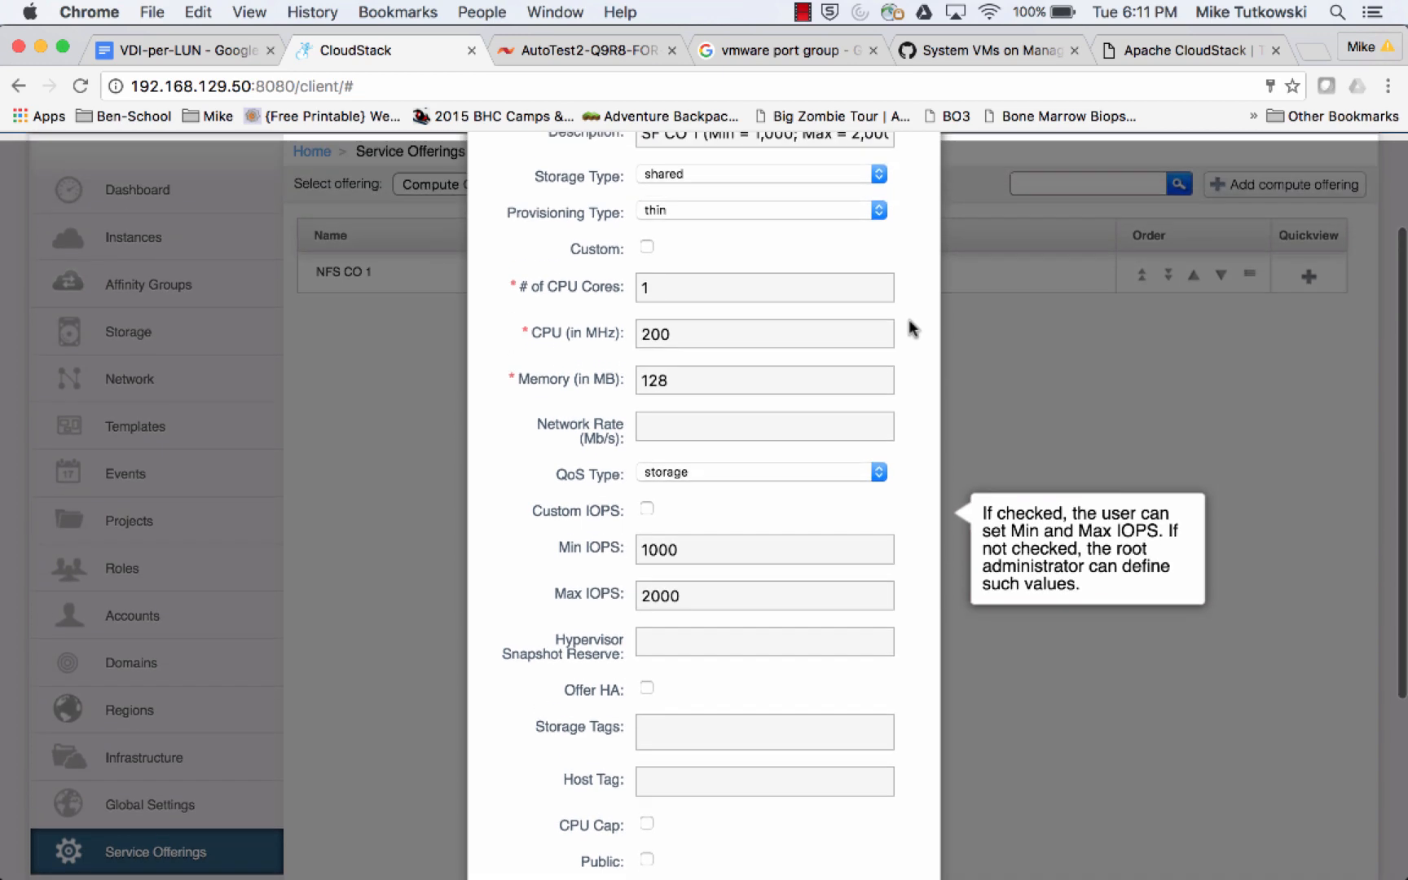
scroll(911, 328, "up", 1)
scroll(911, 326, "down", 2)
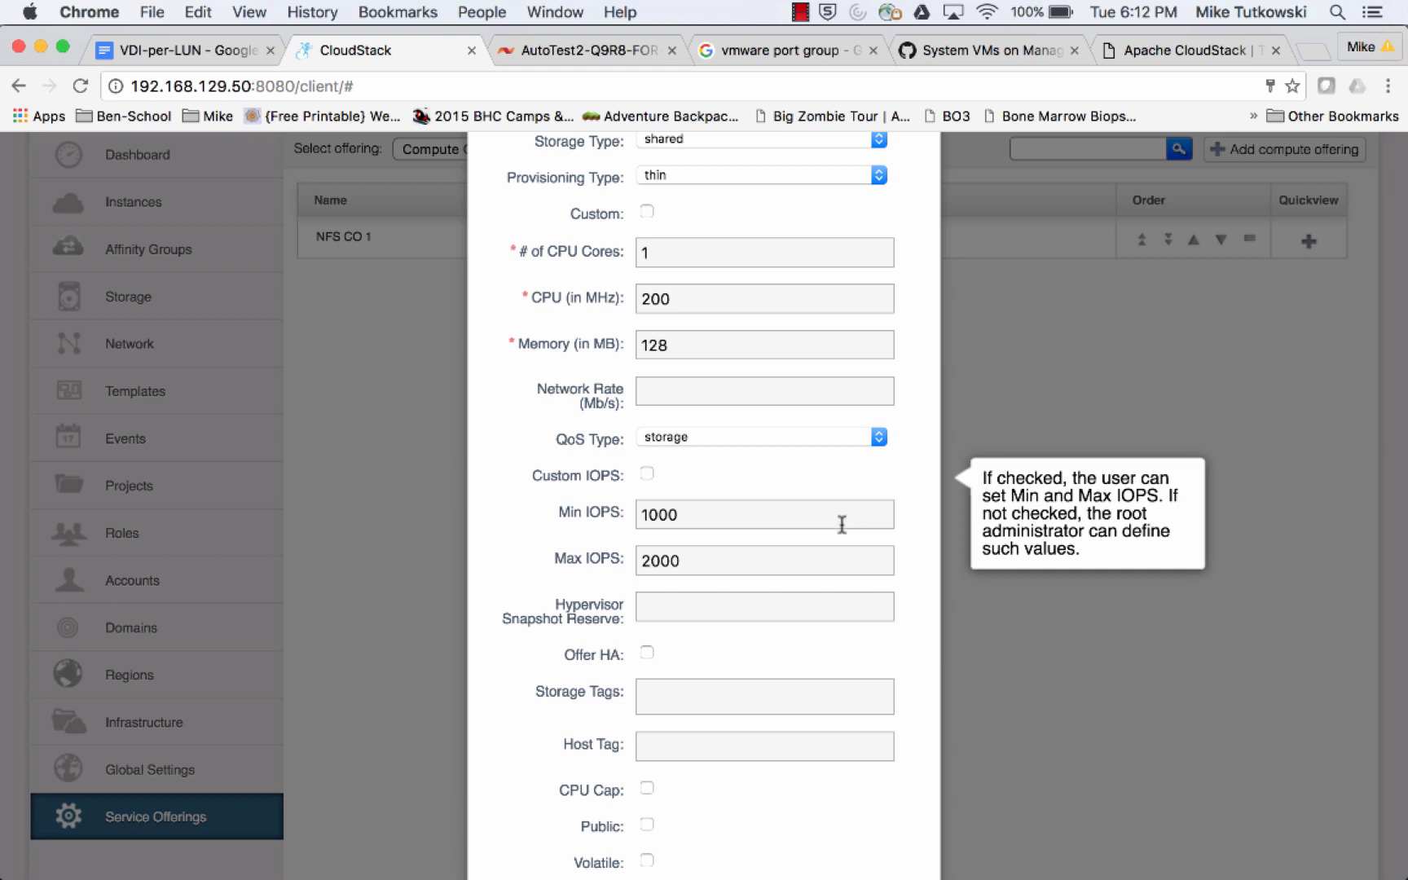
Step: Set the hypervisor snapshot reserve to 125 and add the storage tag SolidFire_Cluster_1
left_click(817, 615)
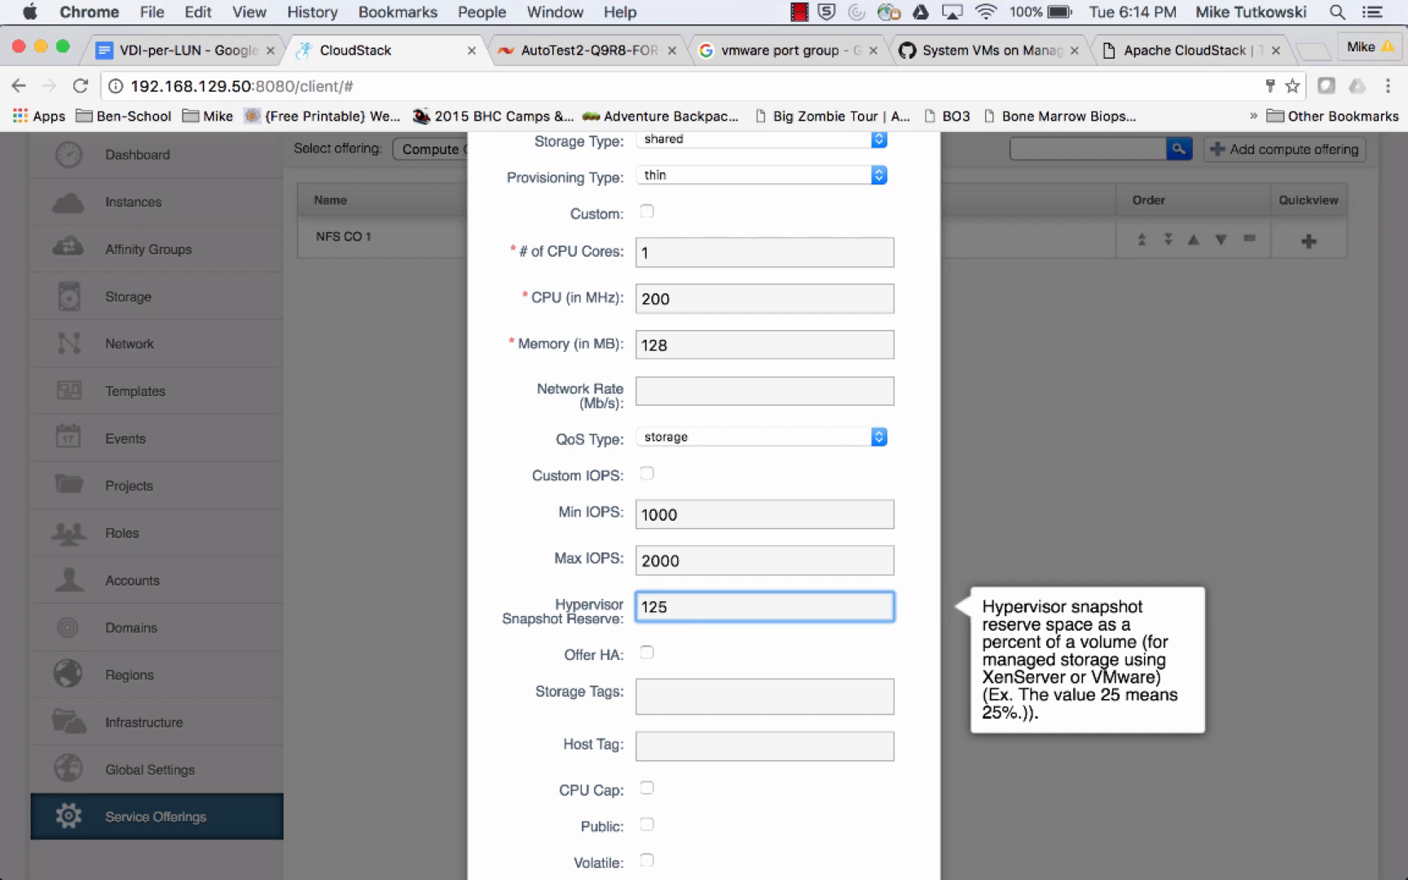
left_click(839, 699)
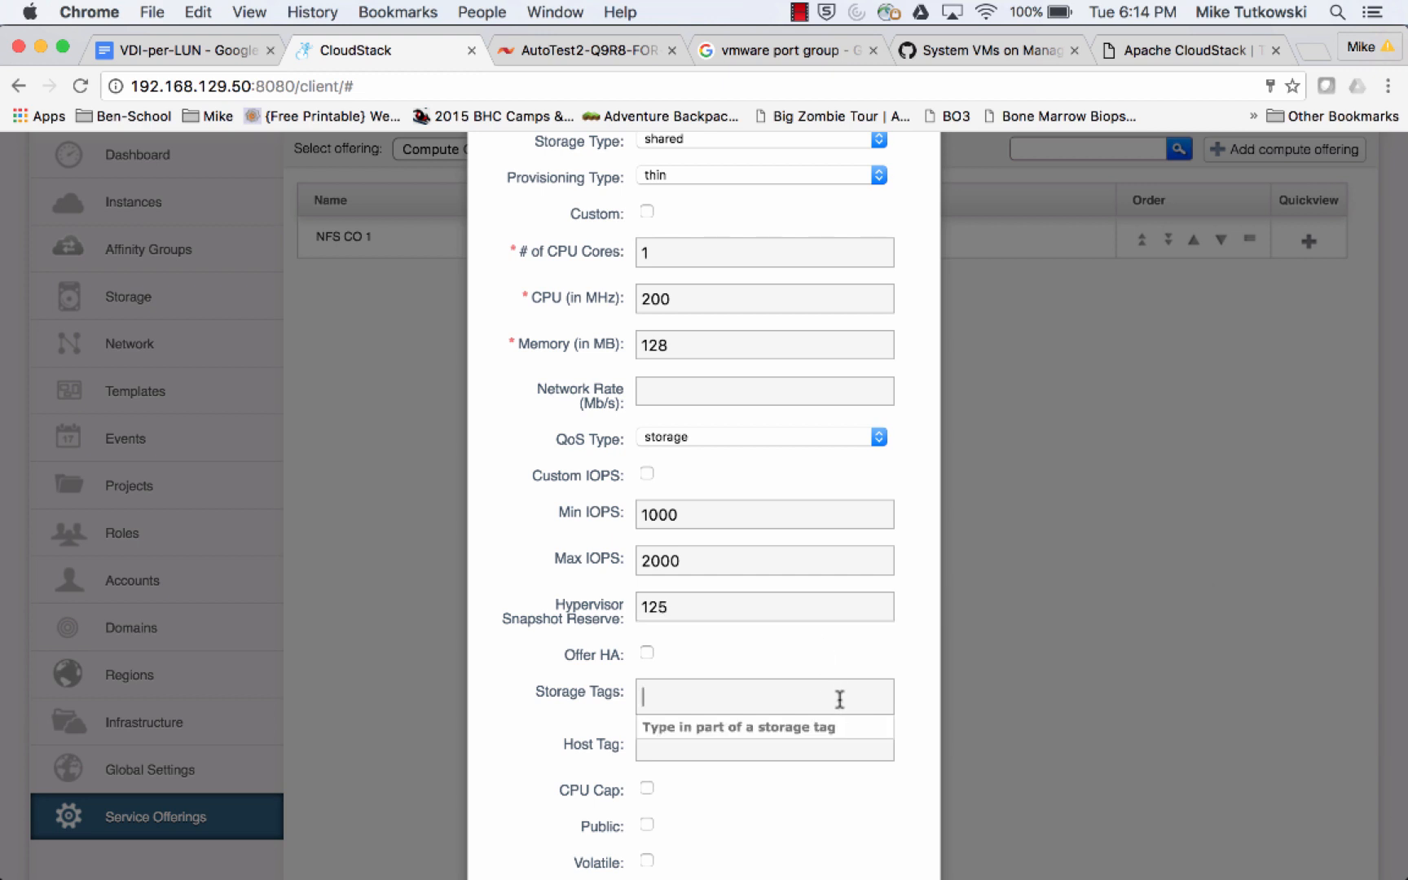
type("s")
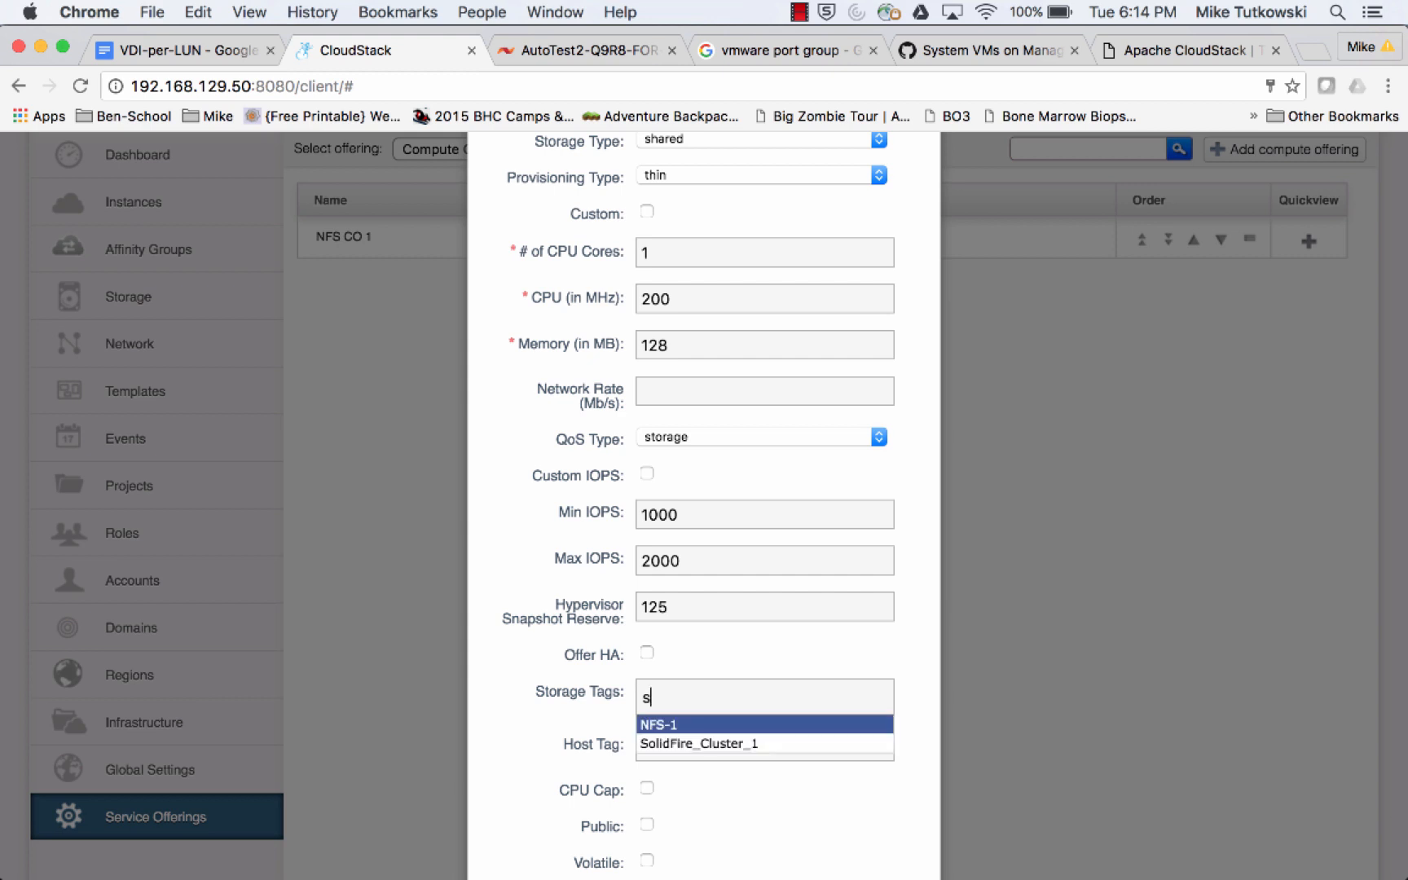
key("Down")
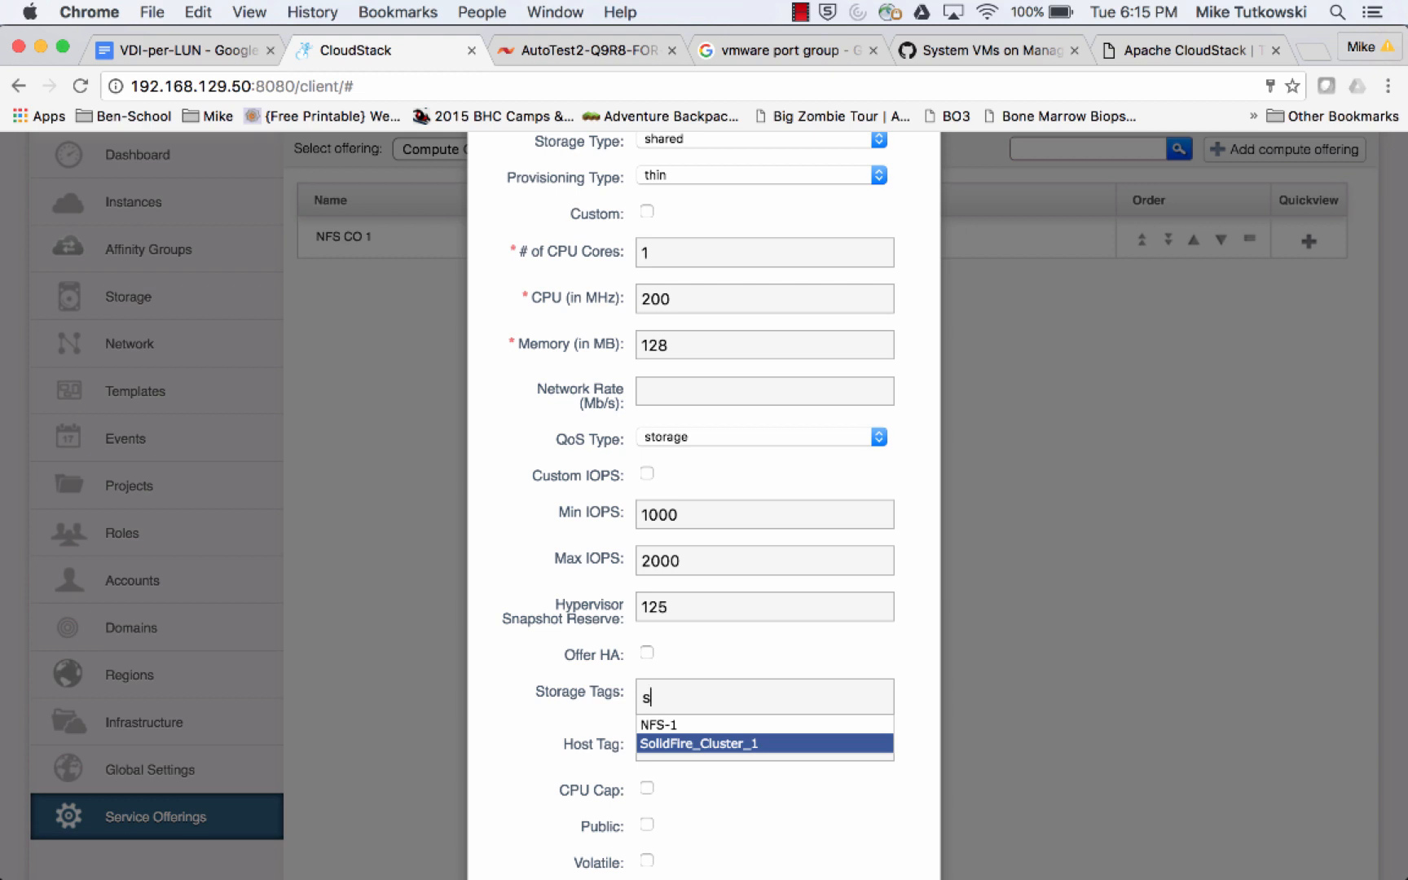
key("Return")
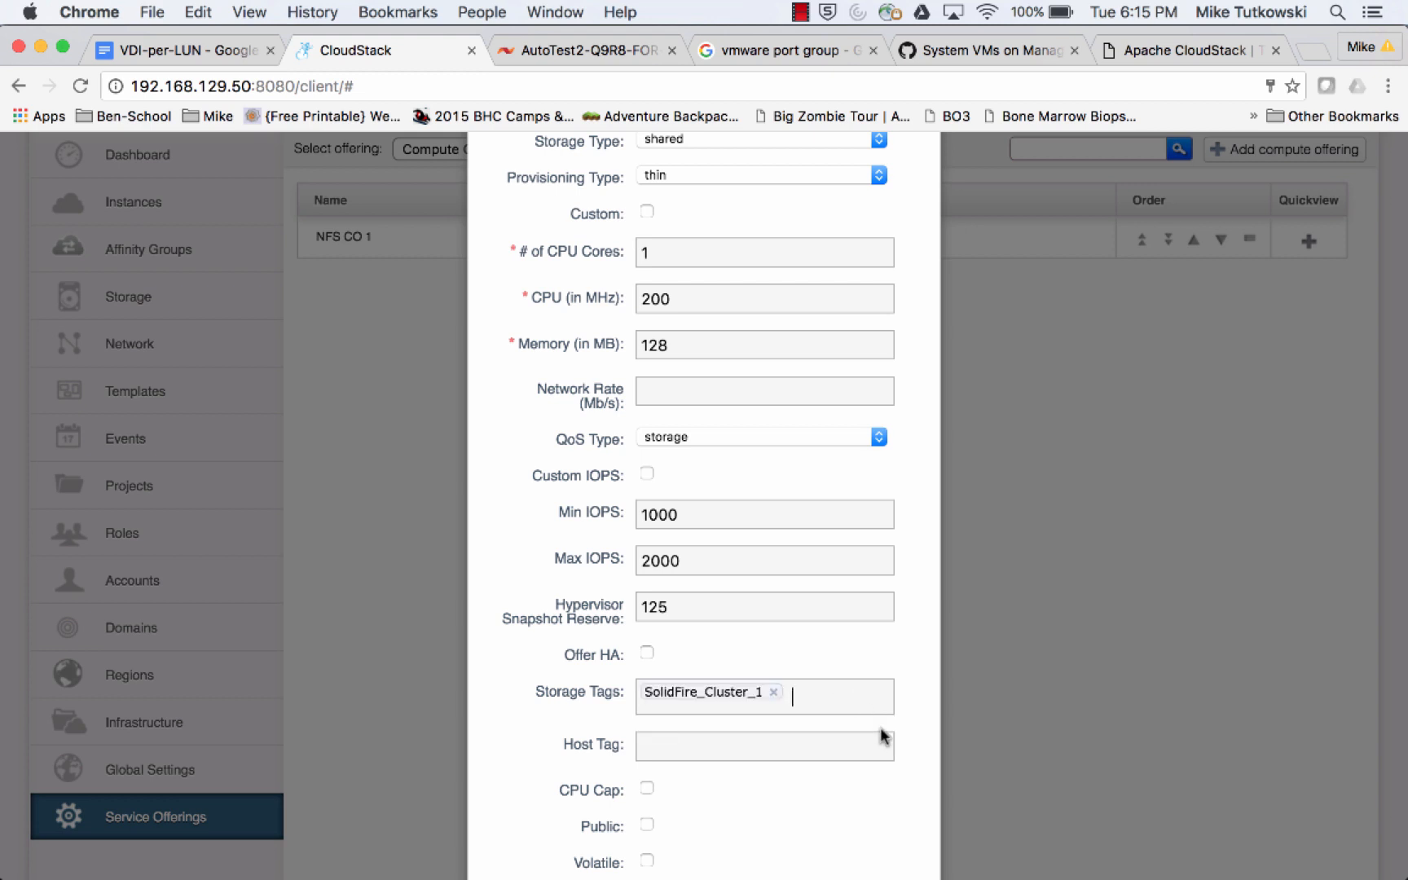
Step: Submit the SF CO 1 compute offering, leaving its remaining options at their defaults
scroll(904, 749, "down", 3)
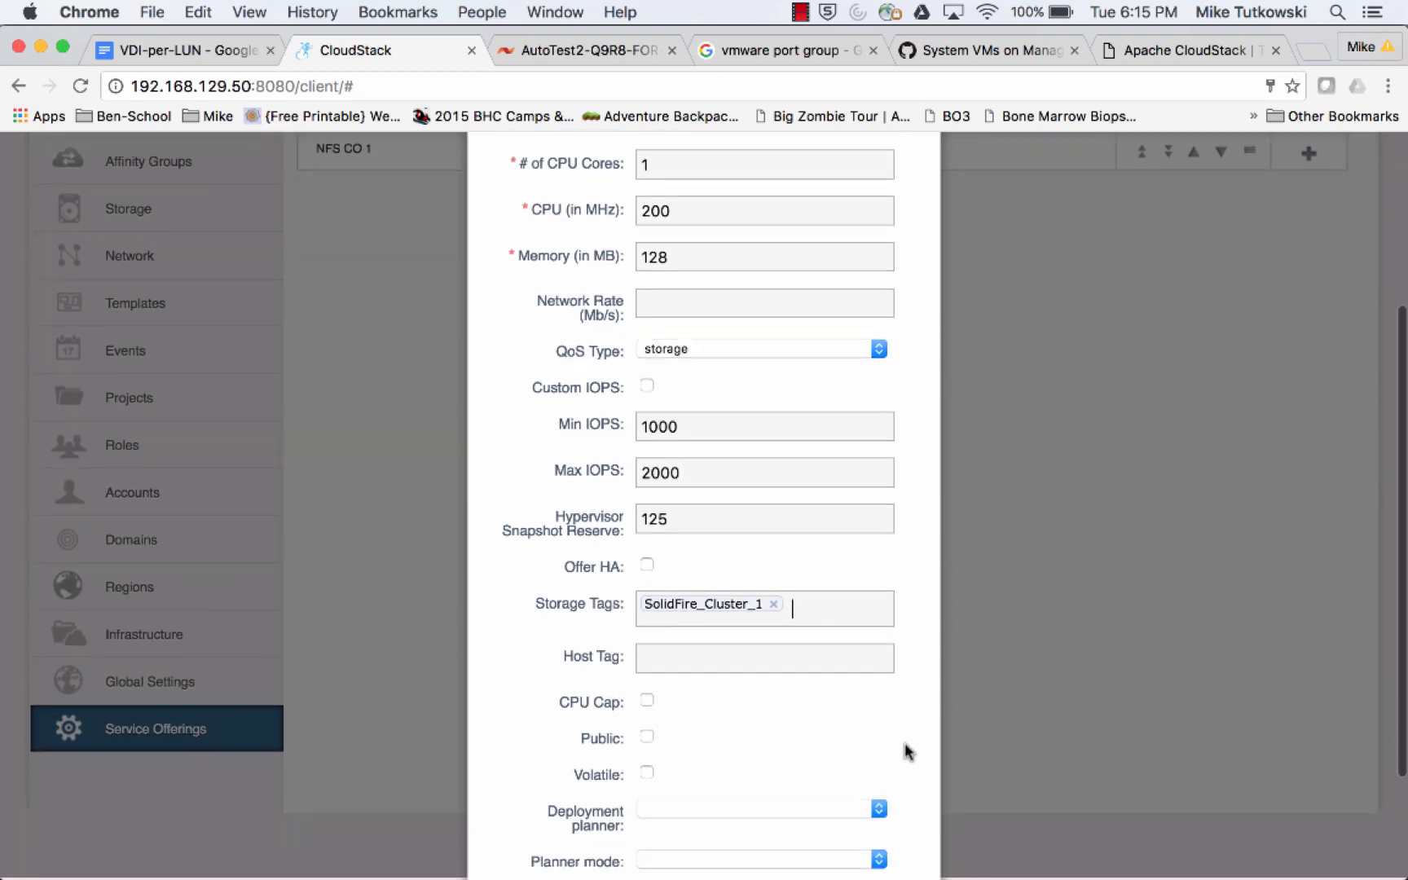
scroll(906, 750, "down", 5)
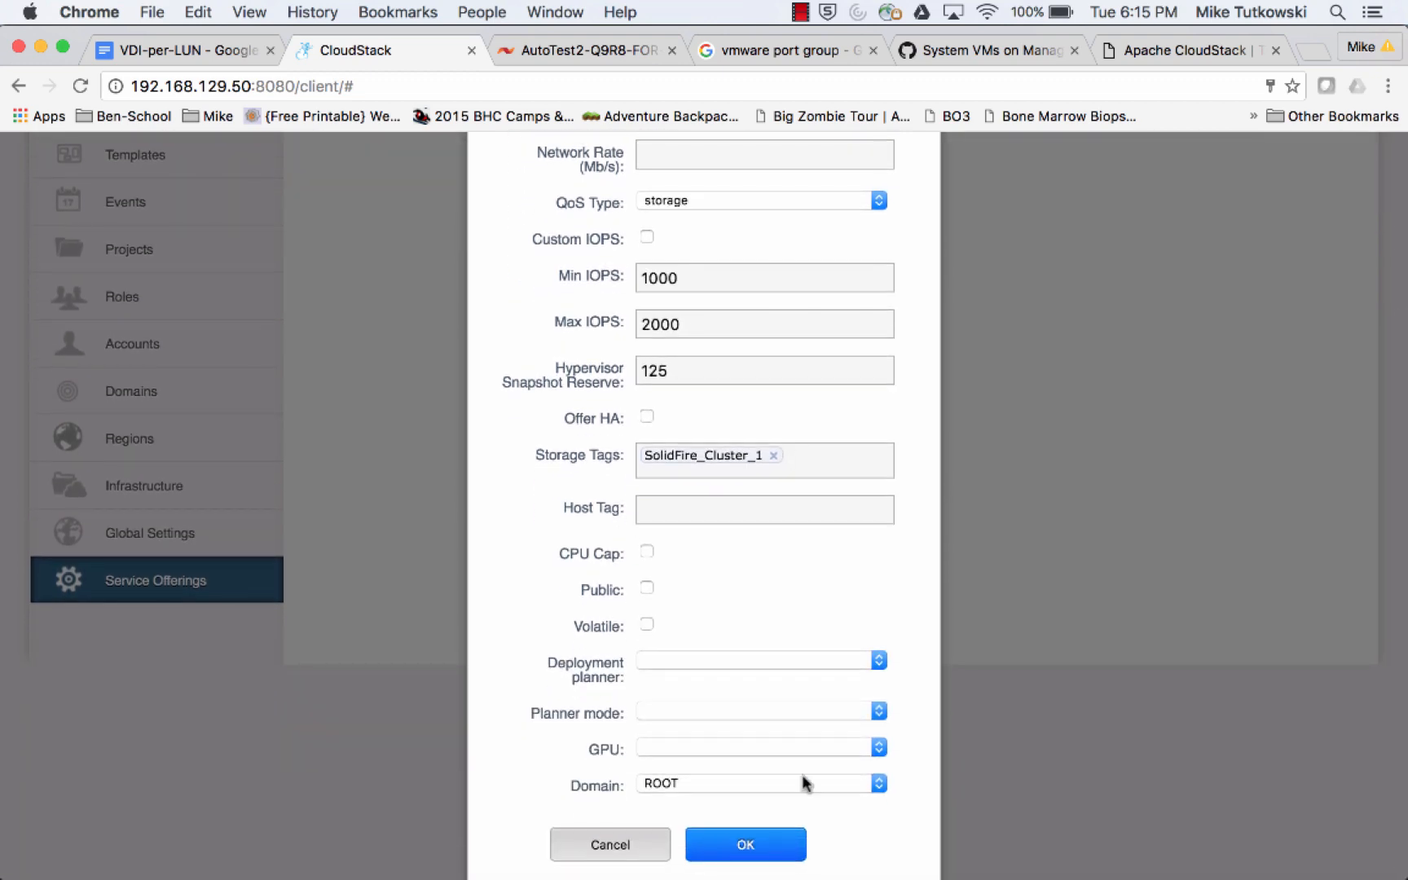
left_click(743, 844)
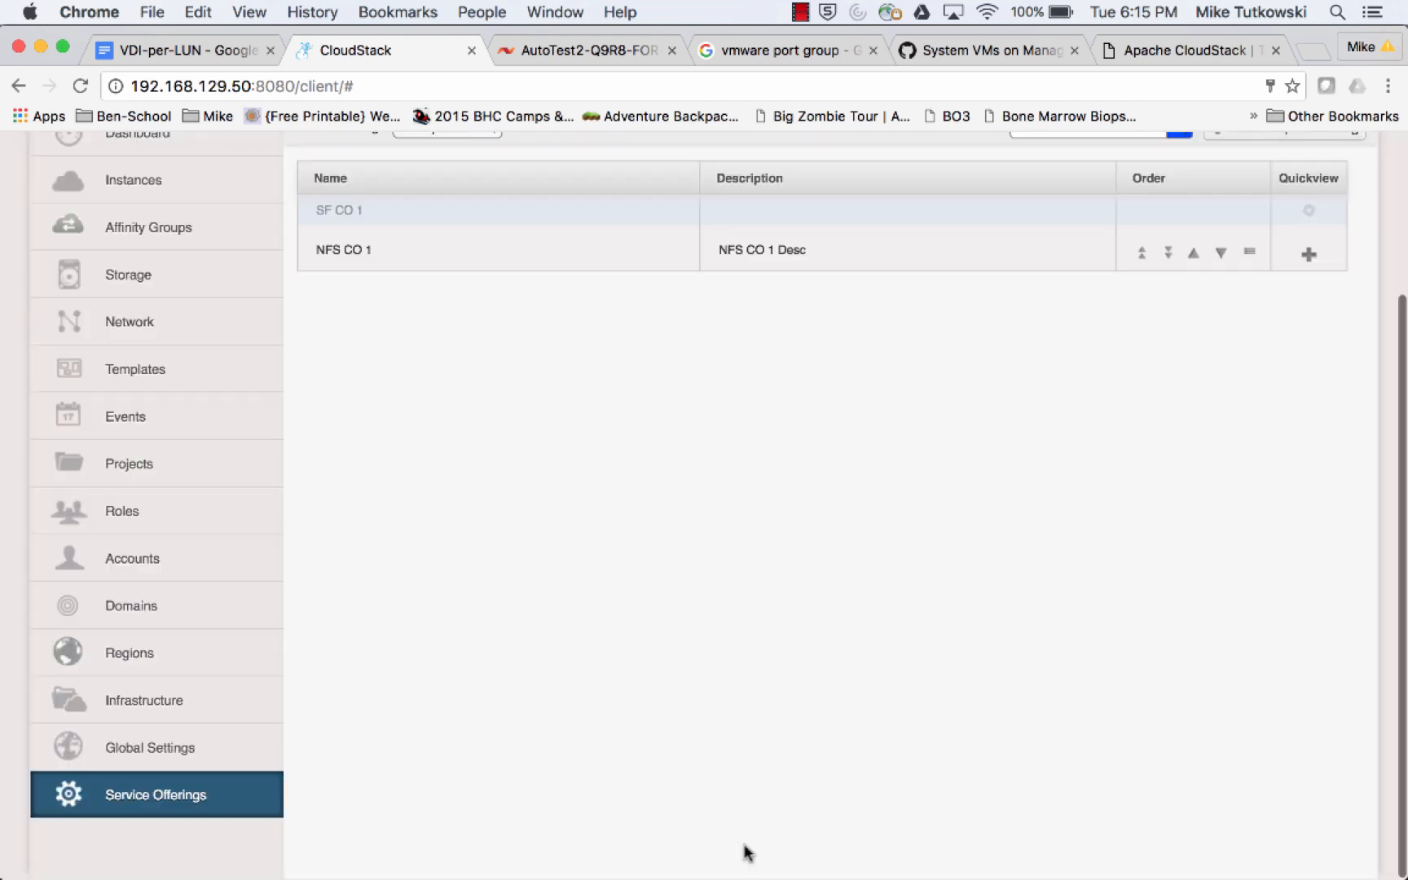
scroll(877, 615, "up", 2)
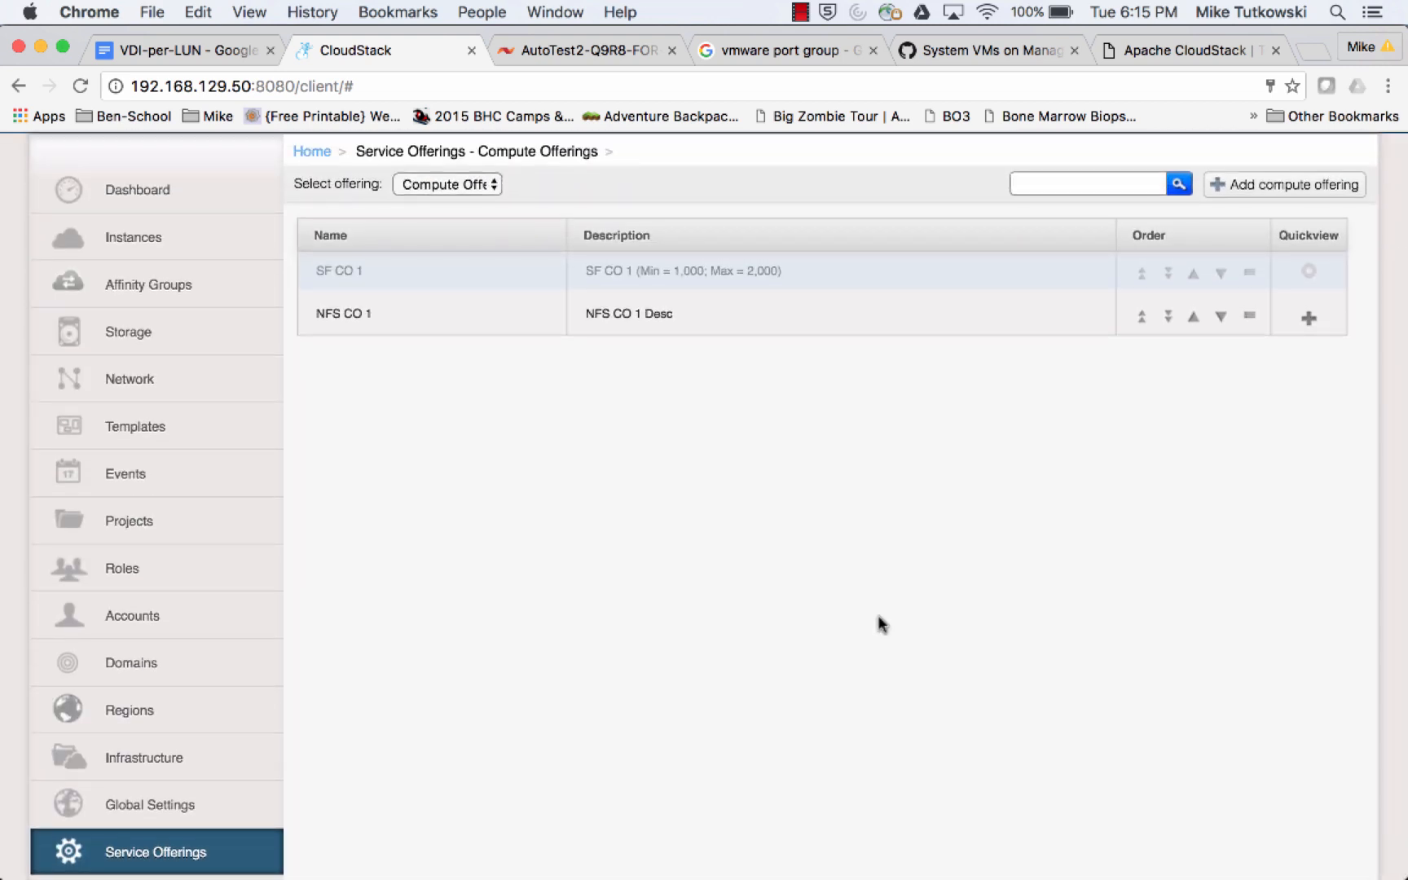
scroll(878, 615, "up", 2)
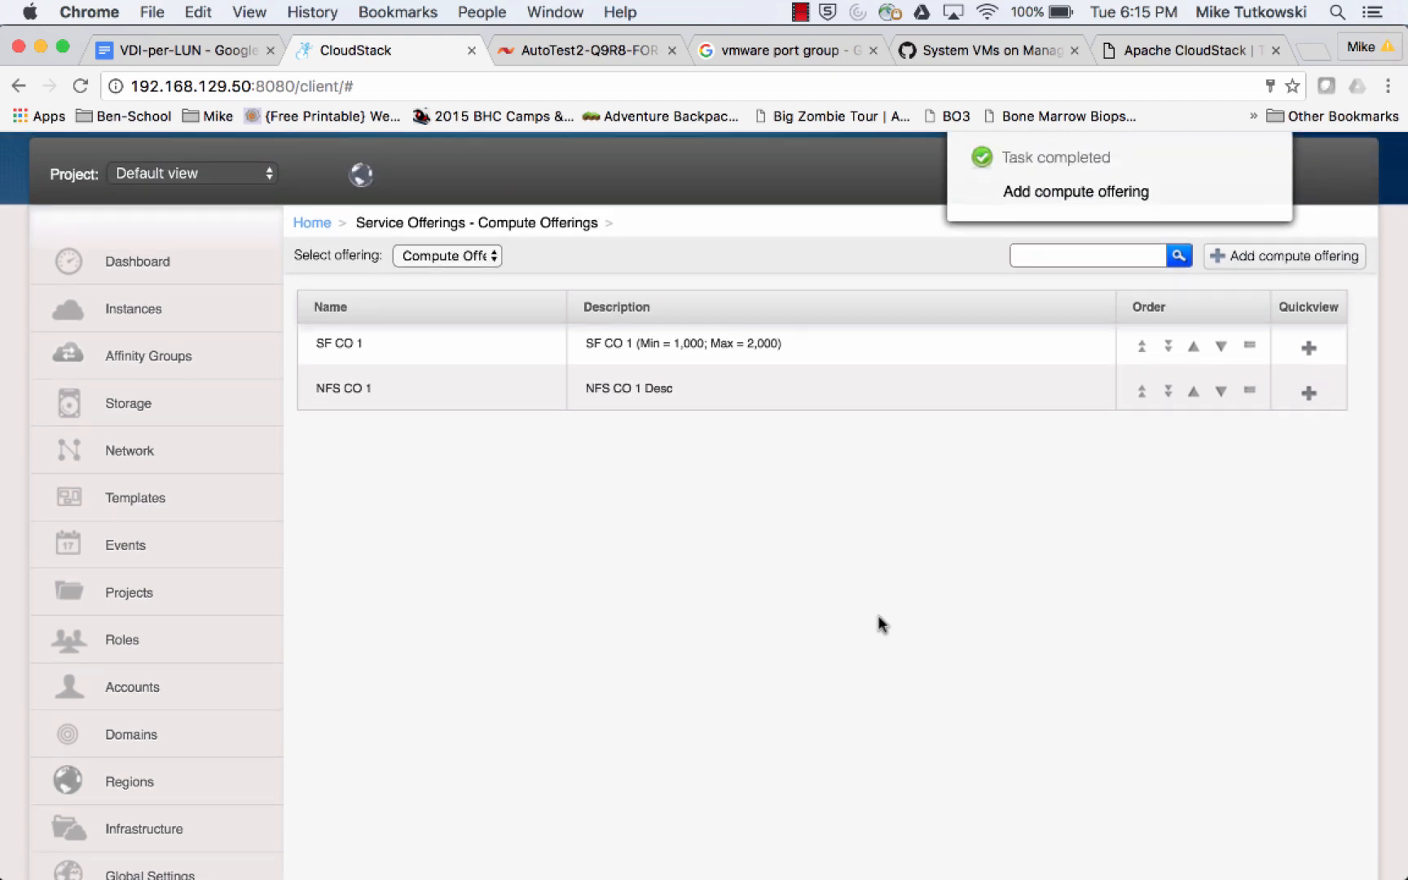
Step: Start a new disk offering named SF DO 1 with the description "SF DO 1 (Min = 3,000; Max = 4,000)"
scroll(844, 570, "up", 2)
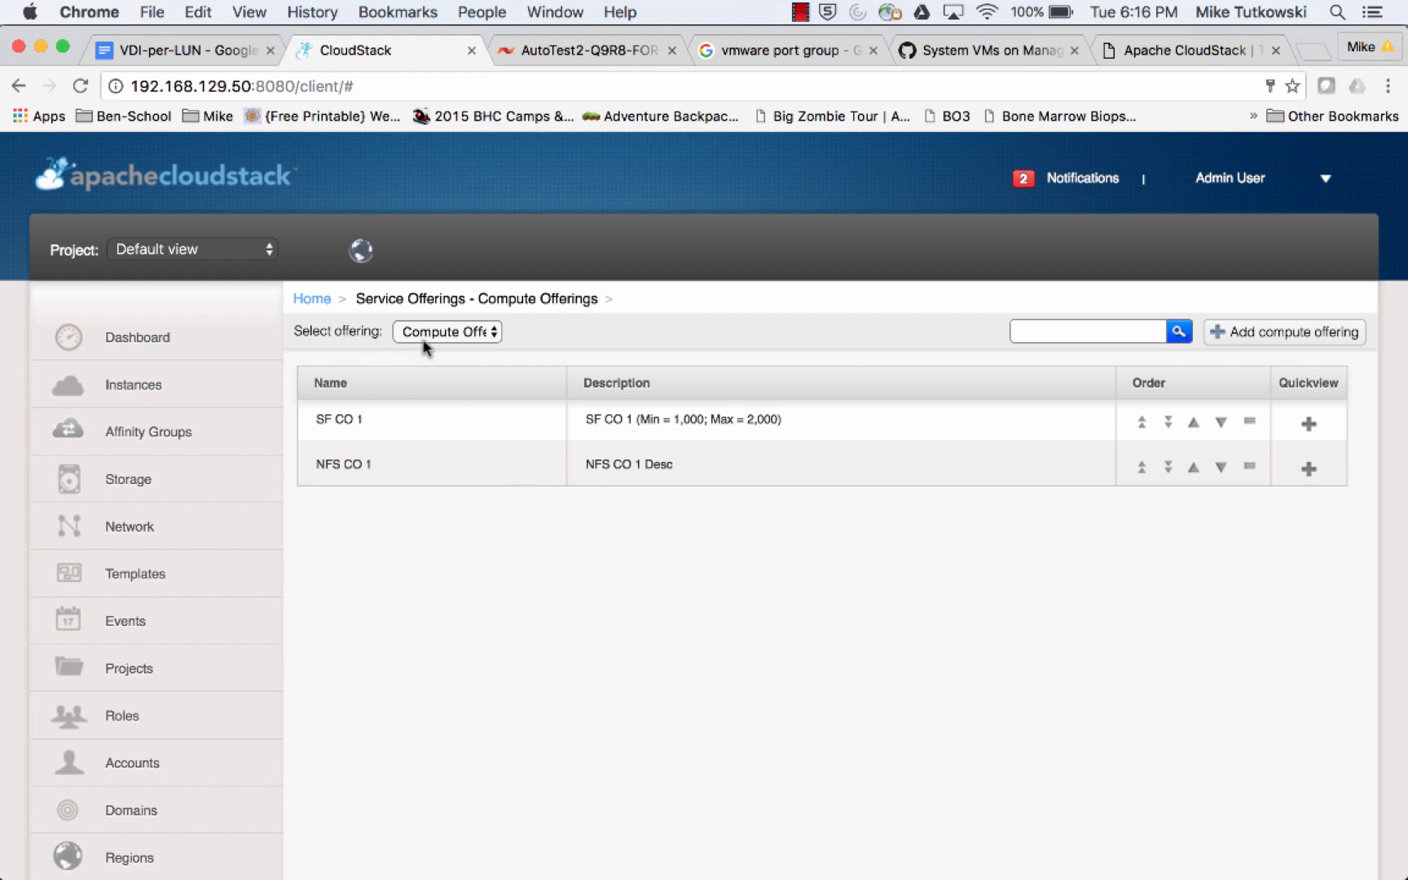
left_click(453, 333)
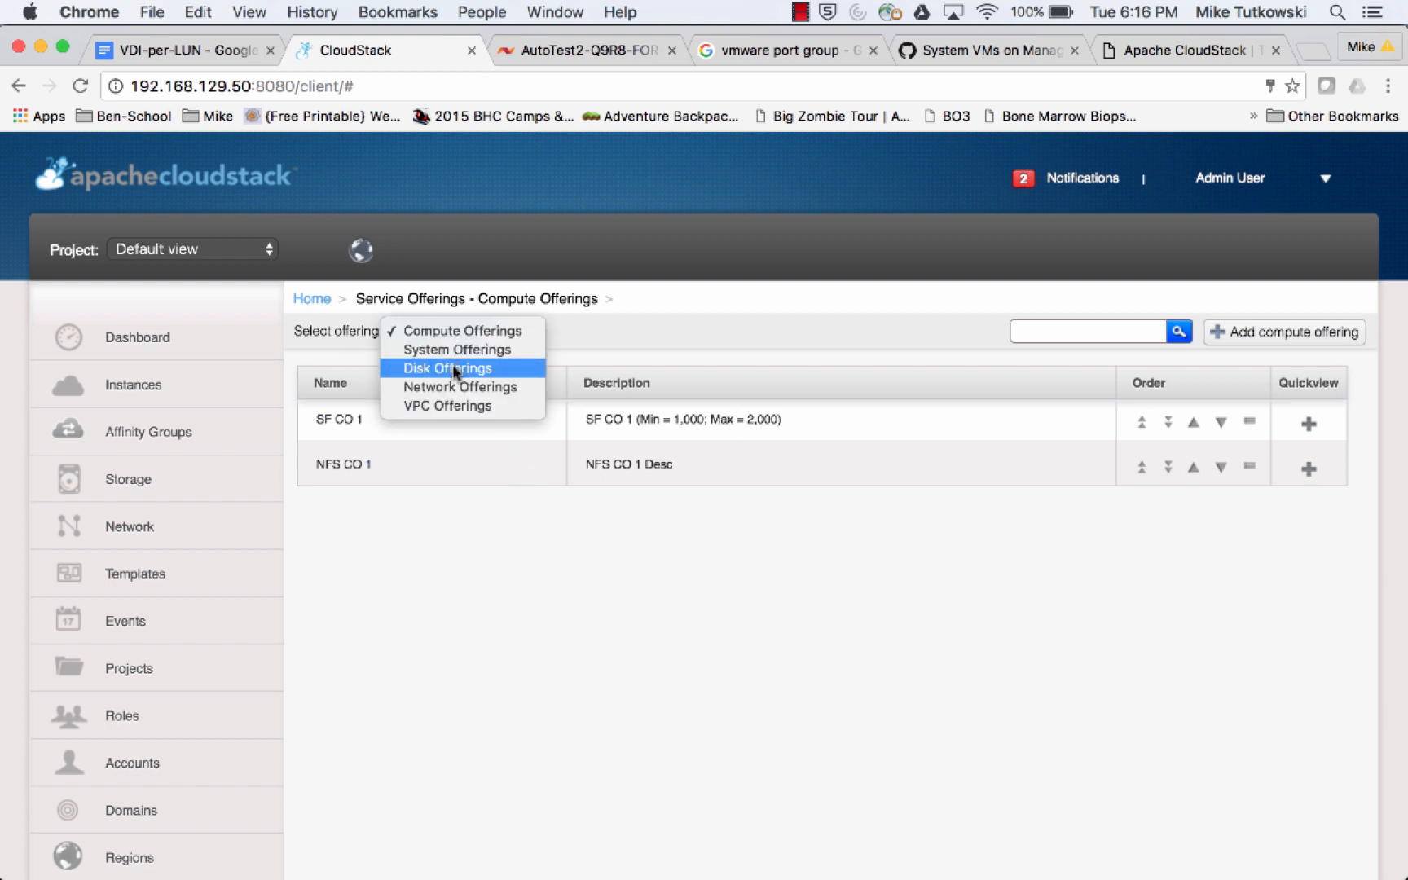
left_click(452, 368)
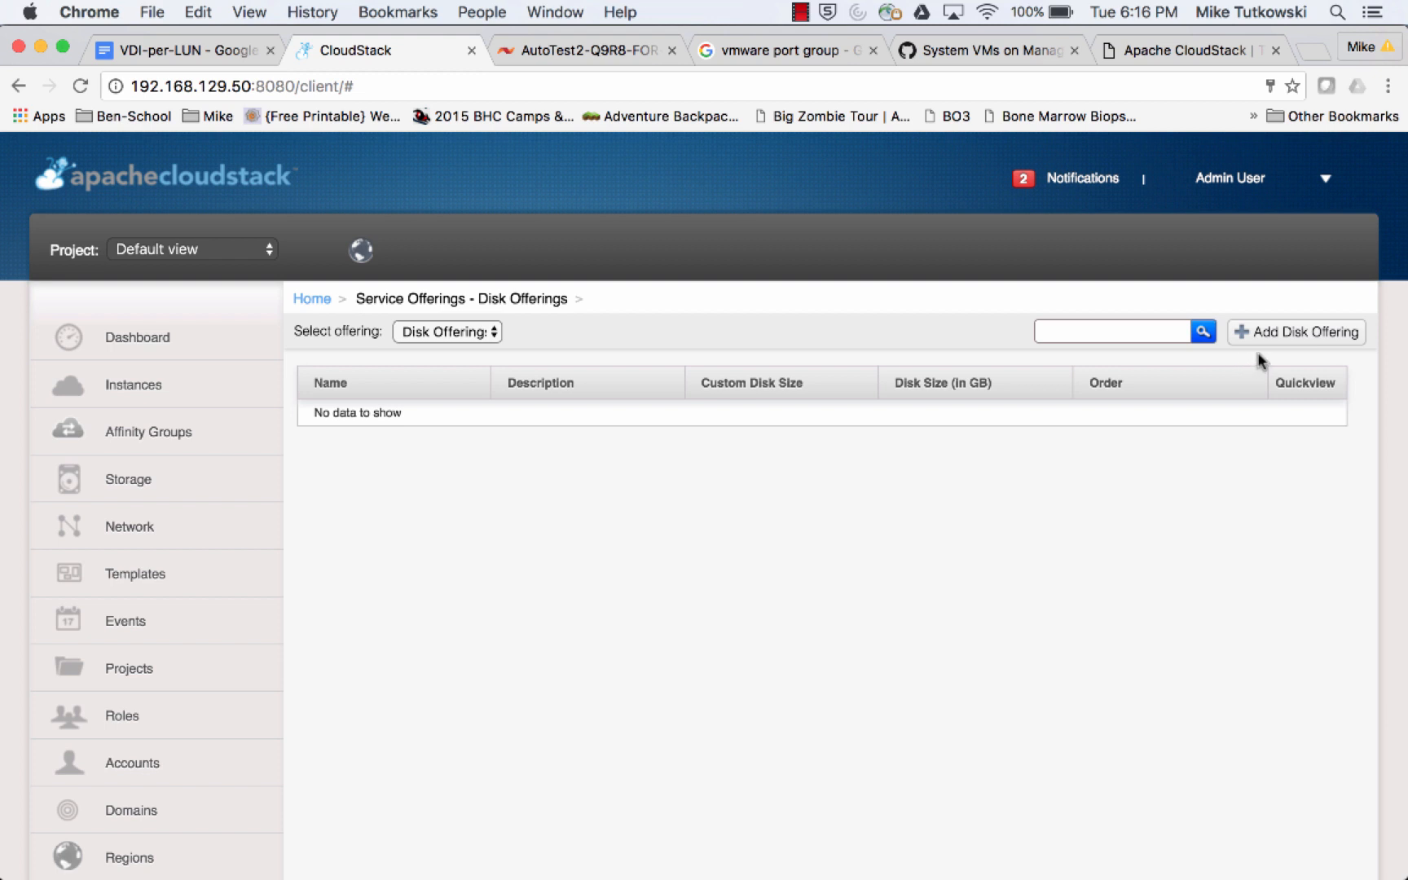
left_click(1281, 340)
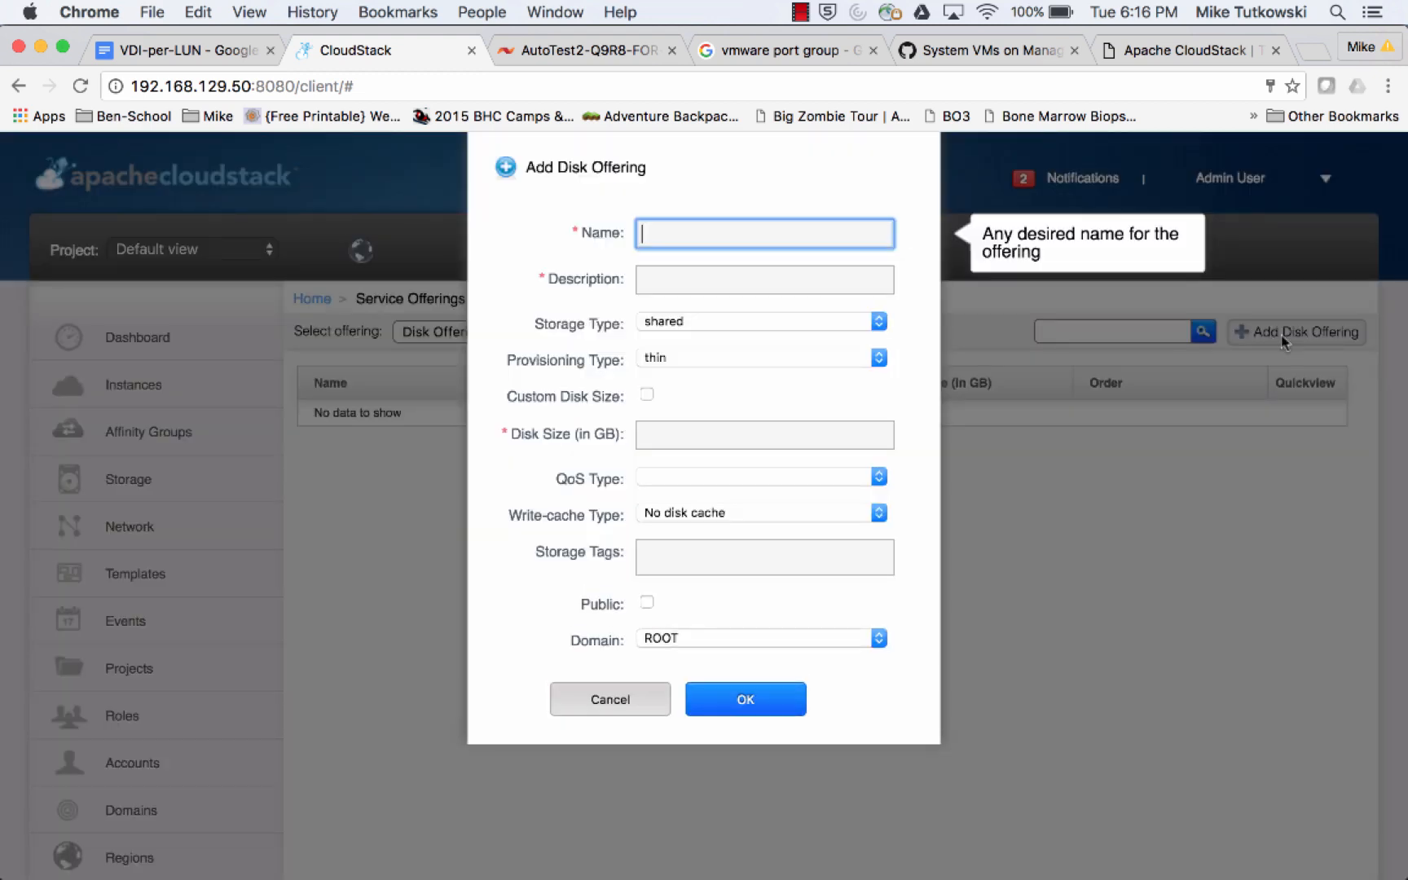
type("SF DO 1")
key("Tab")
type("SF DO 1")
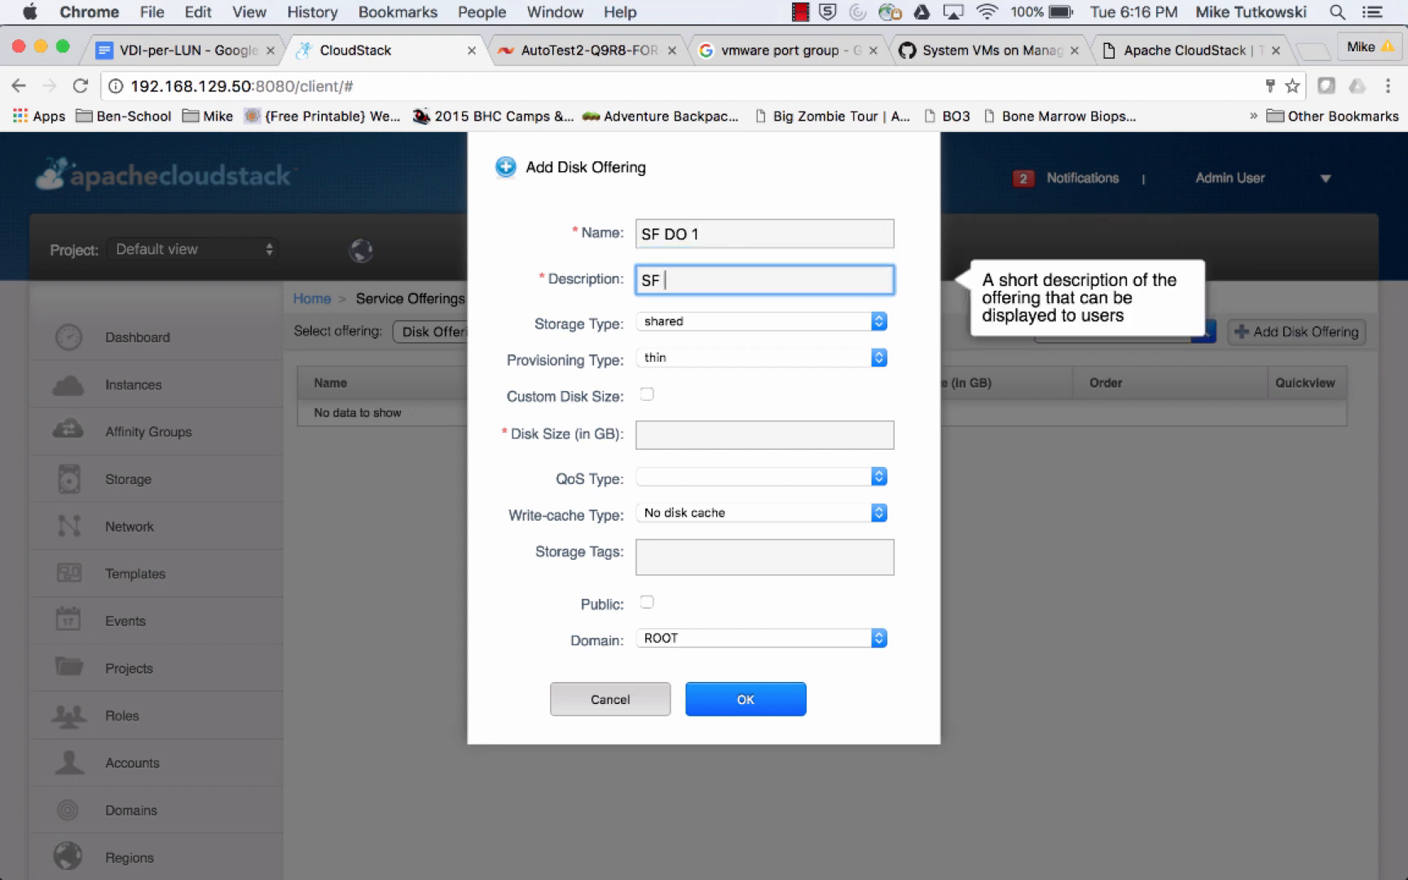
type(" (Min =")
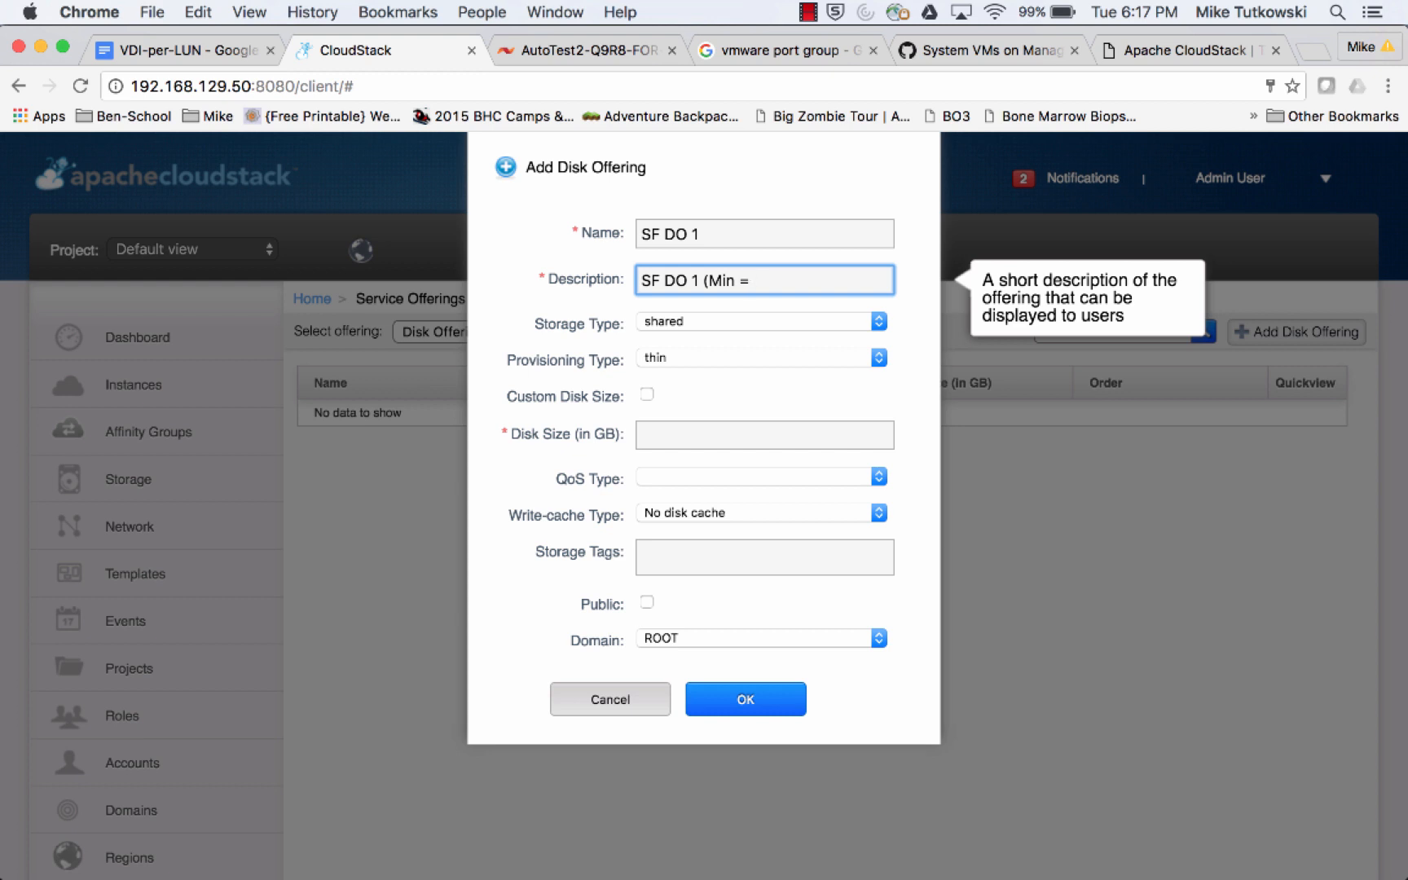
type("3,000; Max = 4,000)")
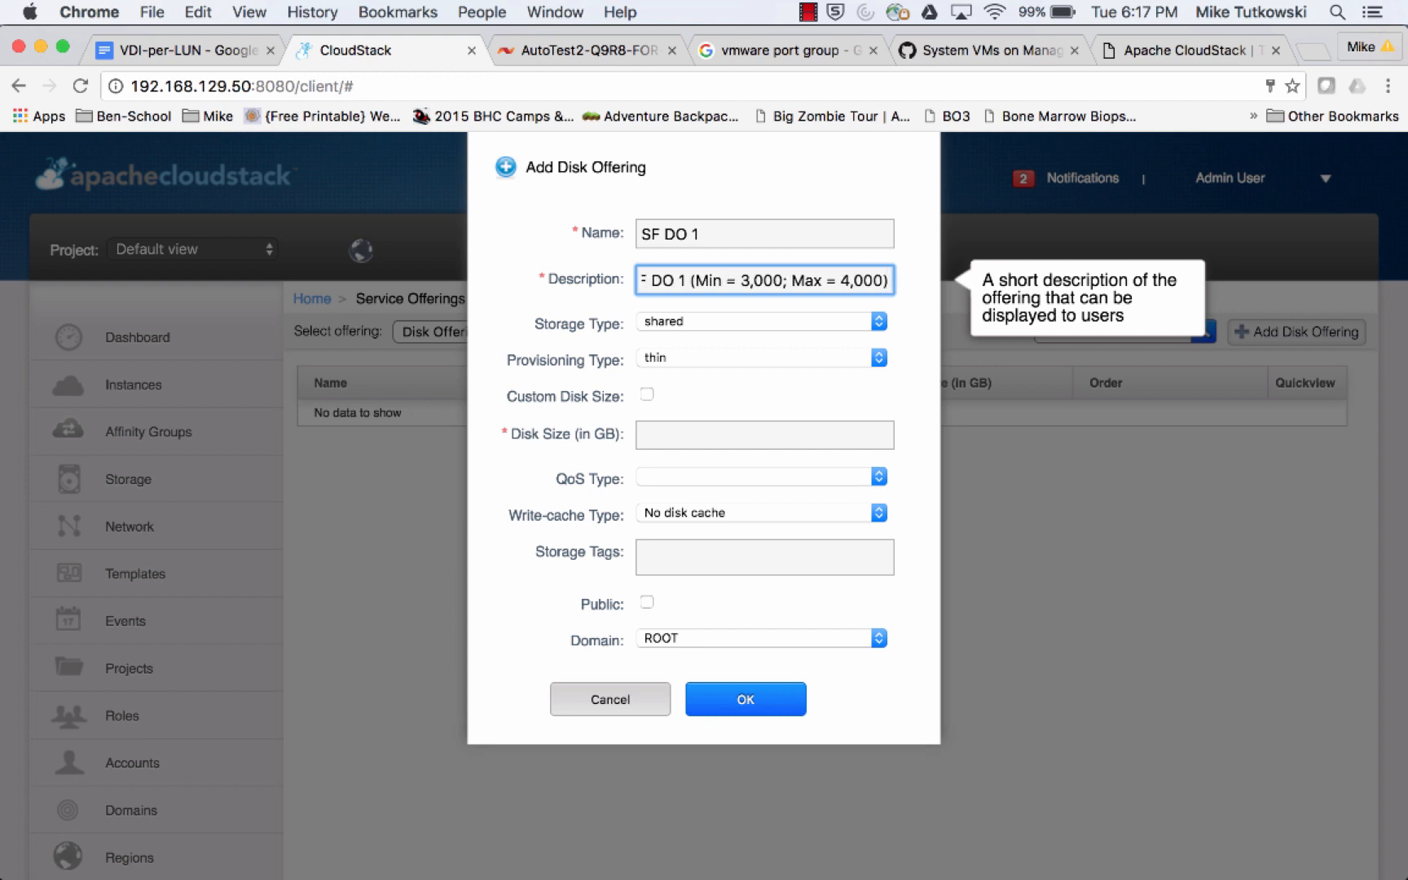
Step: Set the disk offering's disk size to 100 GB and its QoS type to storage
left_click(816, 440)
type("100")
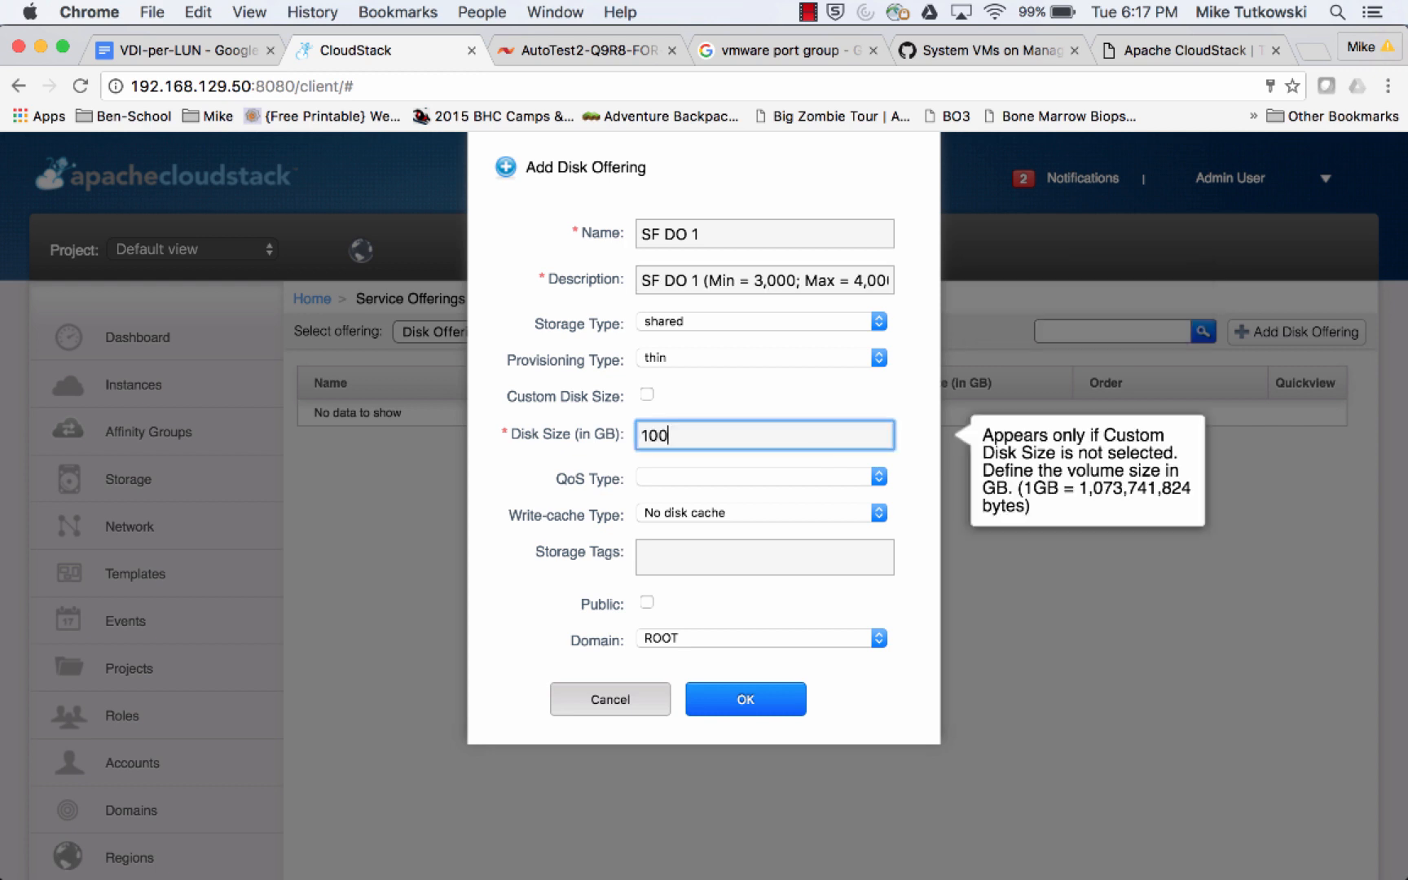
left_click(683, 485)
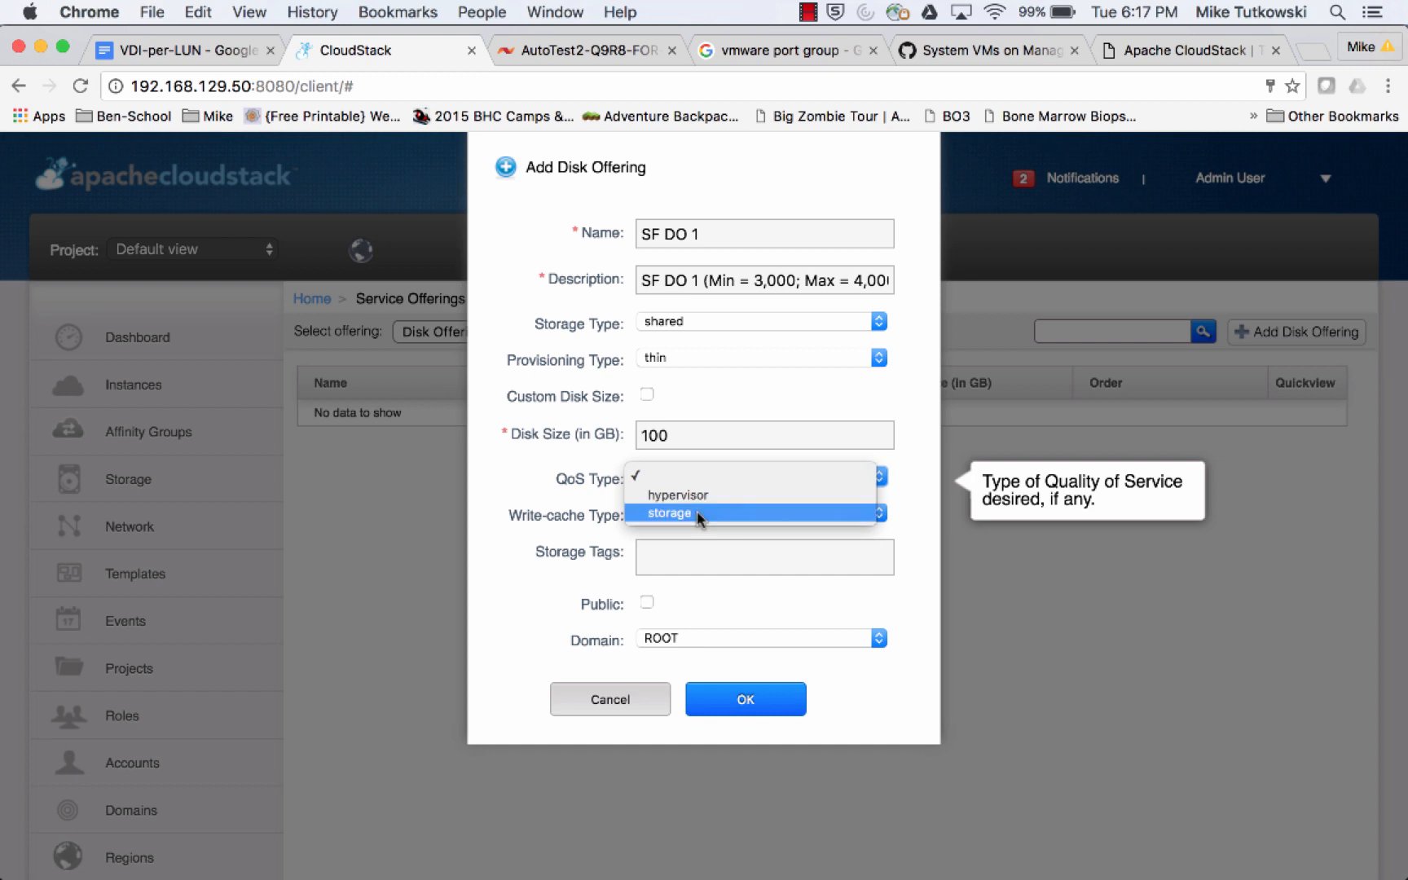
left_click(699, 514)
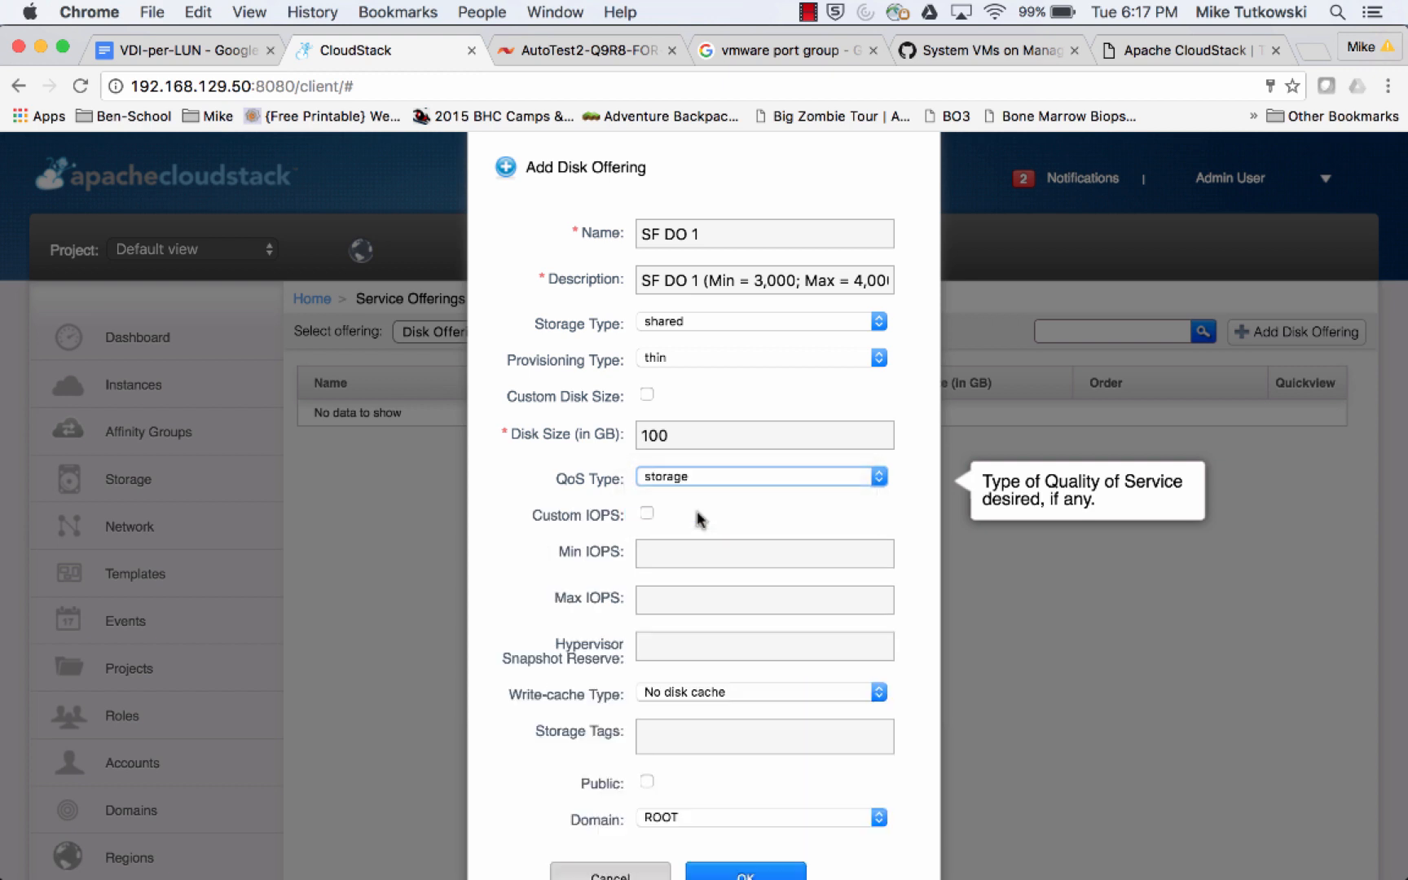
Step: Set the disk offering's Min IOPS to 3000 and Max IOPS to 4000
left_click(855, 558)
type("300")
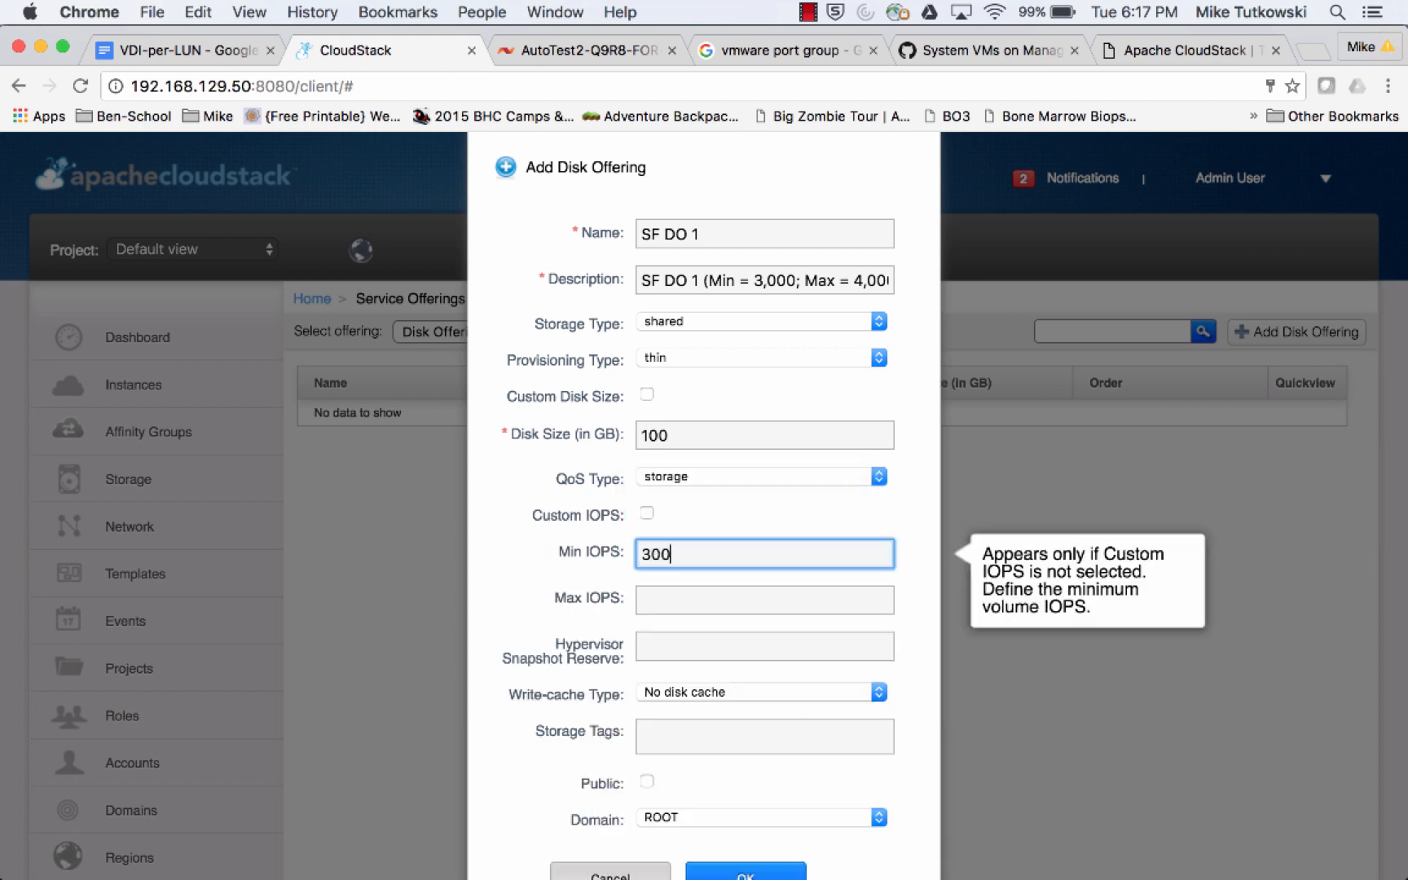
type("0")
key("Tab")
type("4")
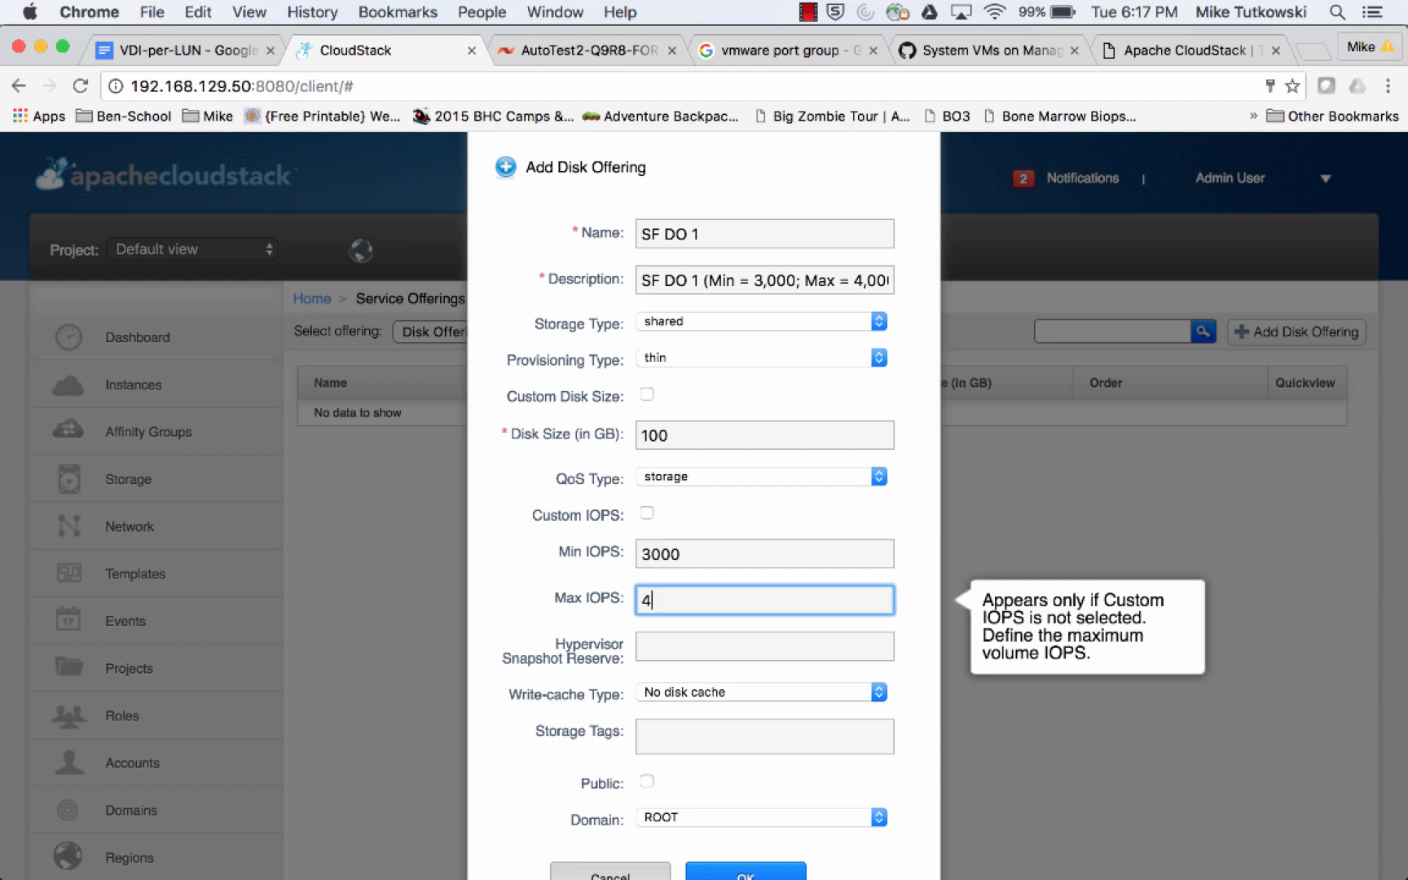
type("000")
key("Tab")
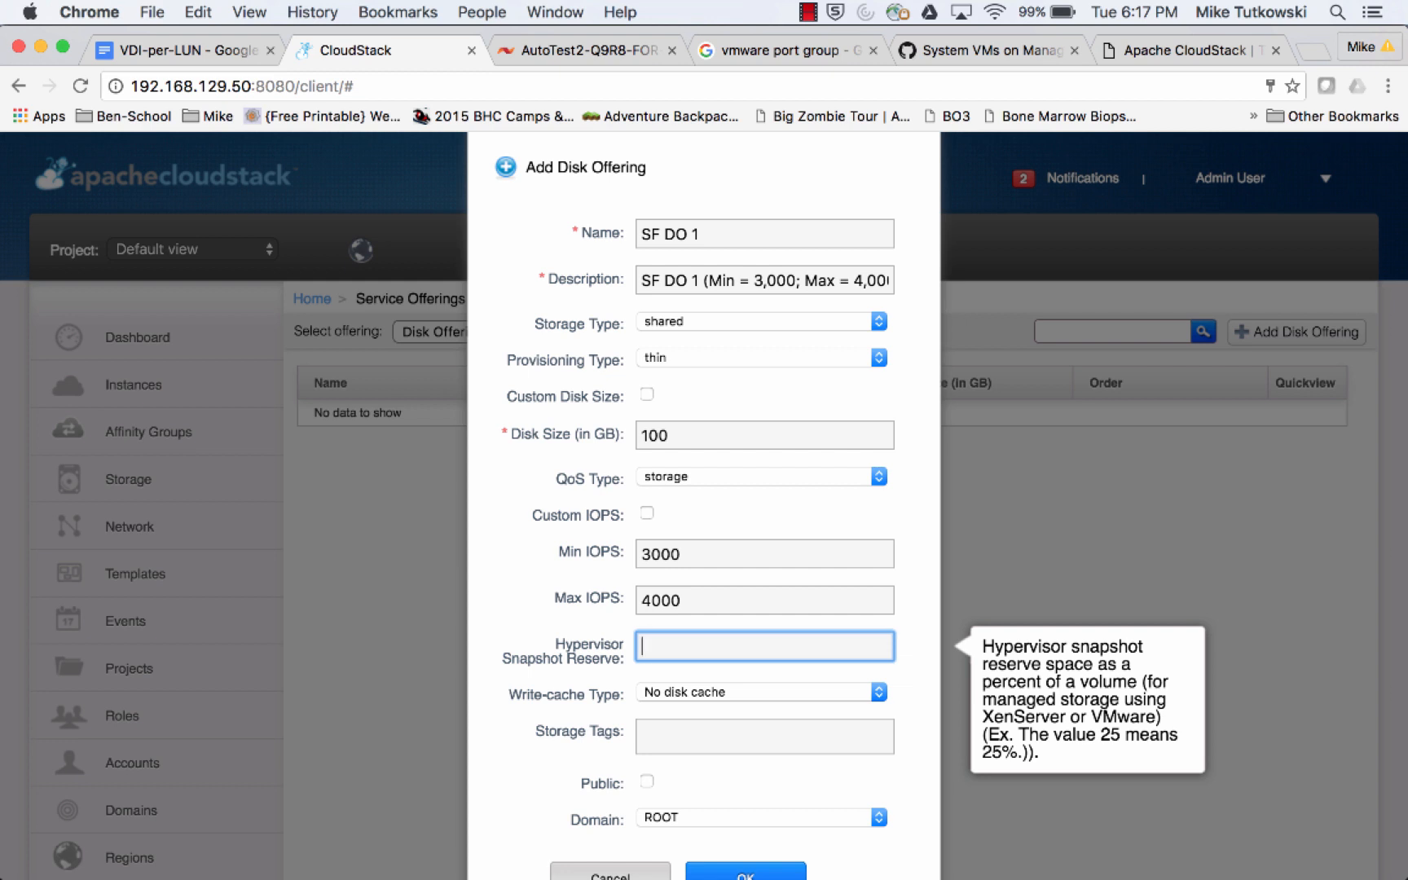
Step: Give the disk offering a hypervisor snapshot reserve of 125 and the storage tag SolidFire_Cluster_1, and submit it
type("125")
left_click(790, 731)
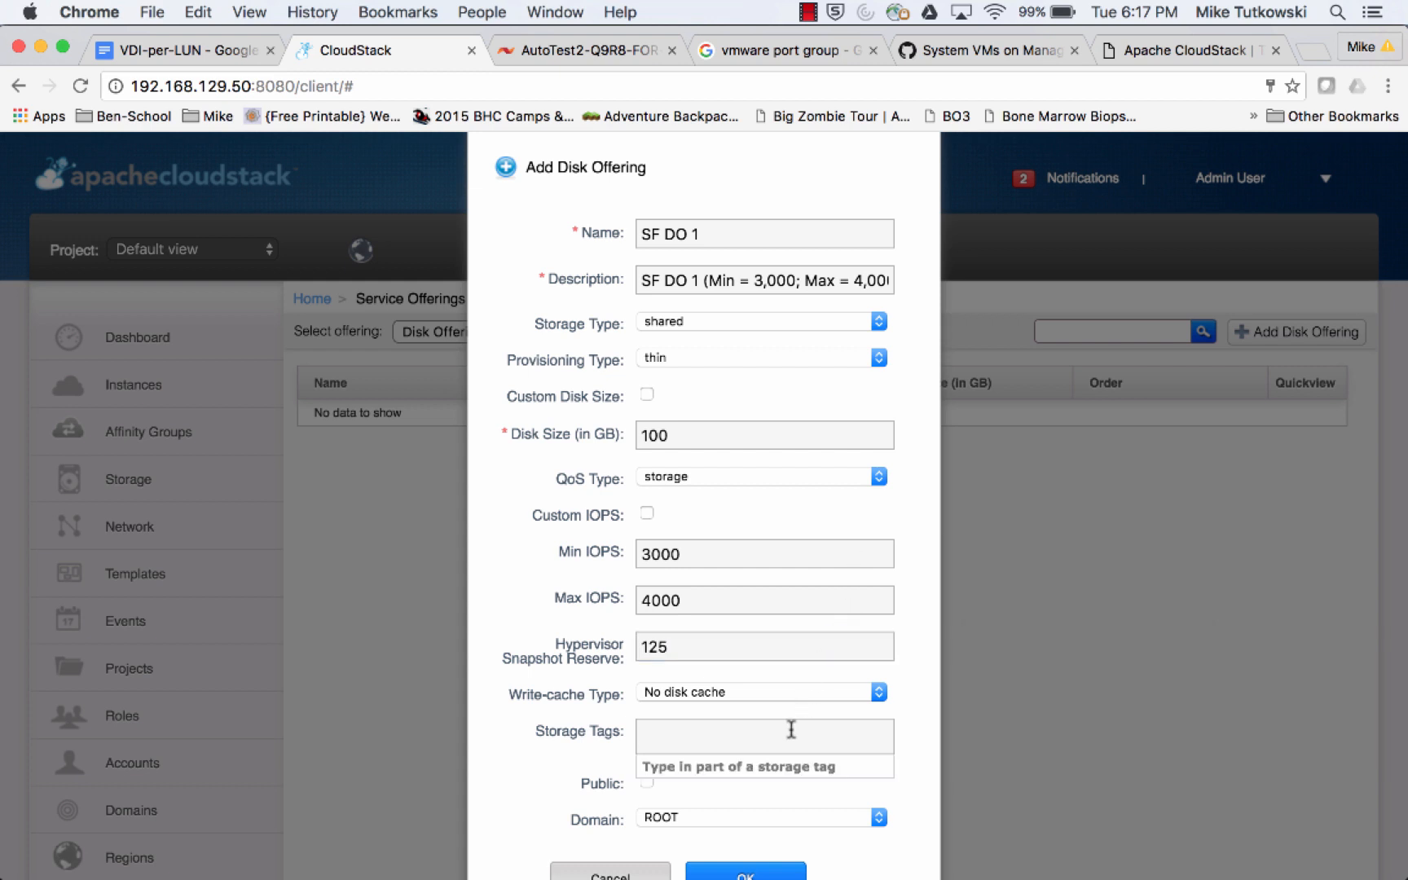
type("s")
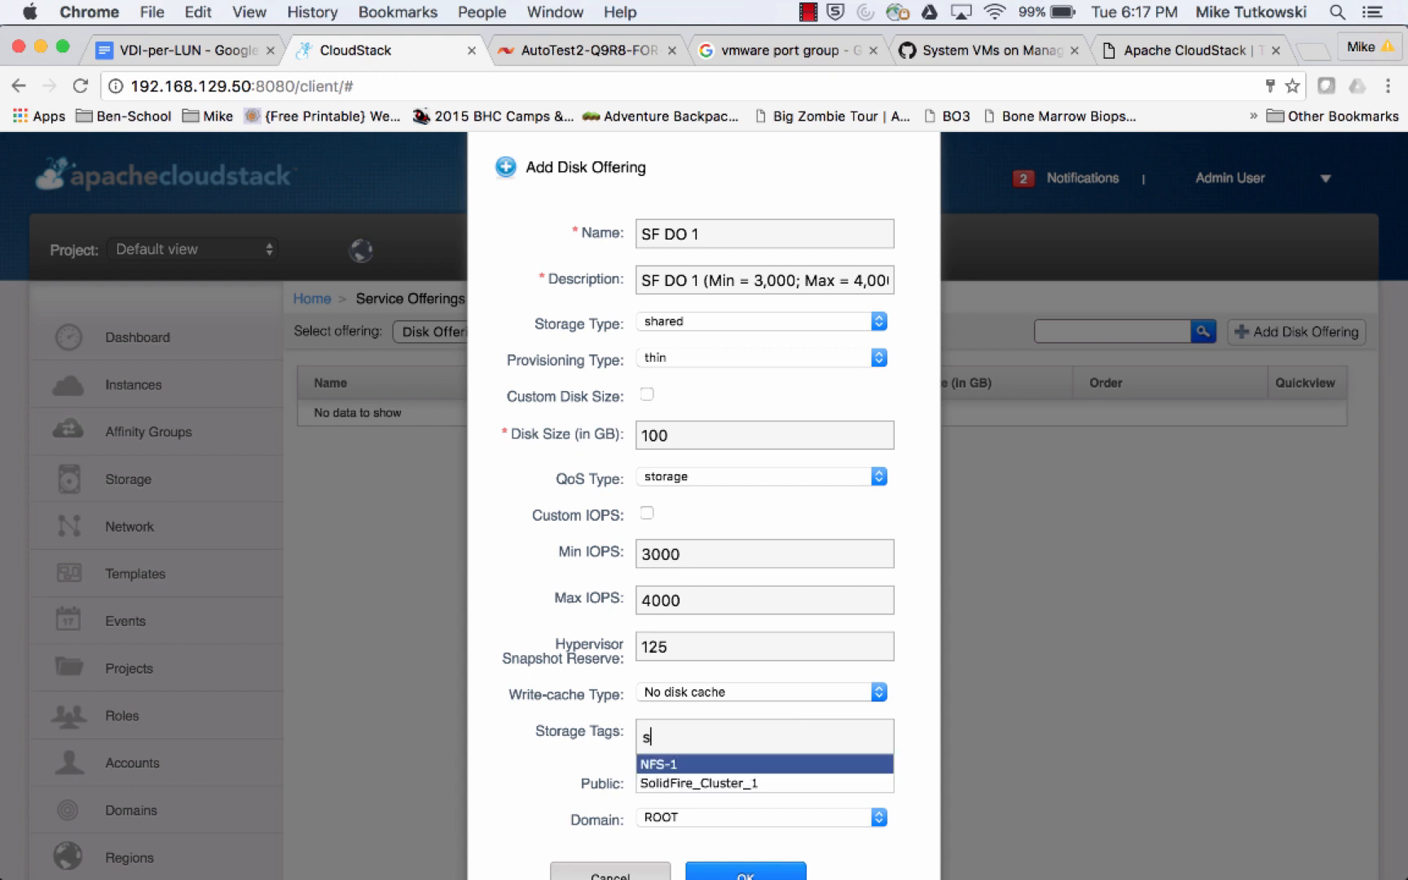
key("Down")
key("Return")
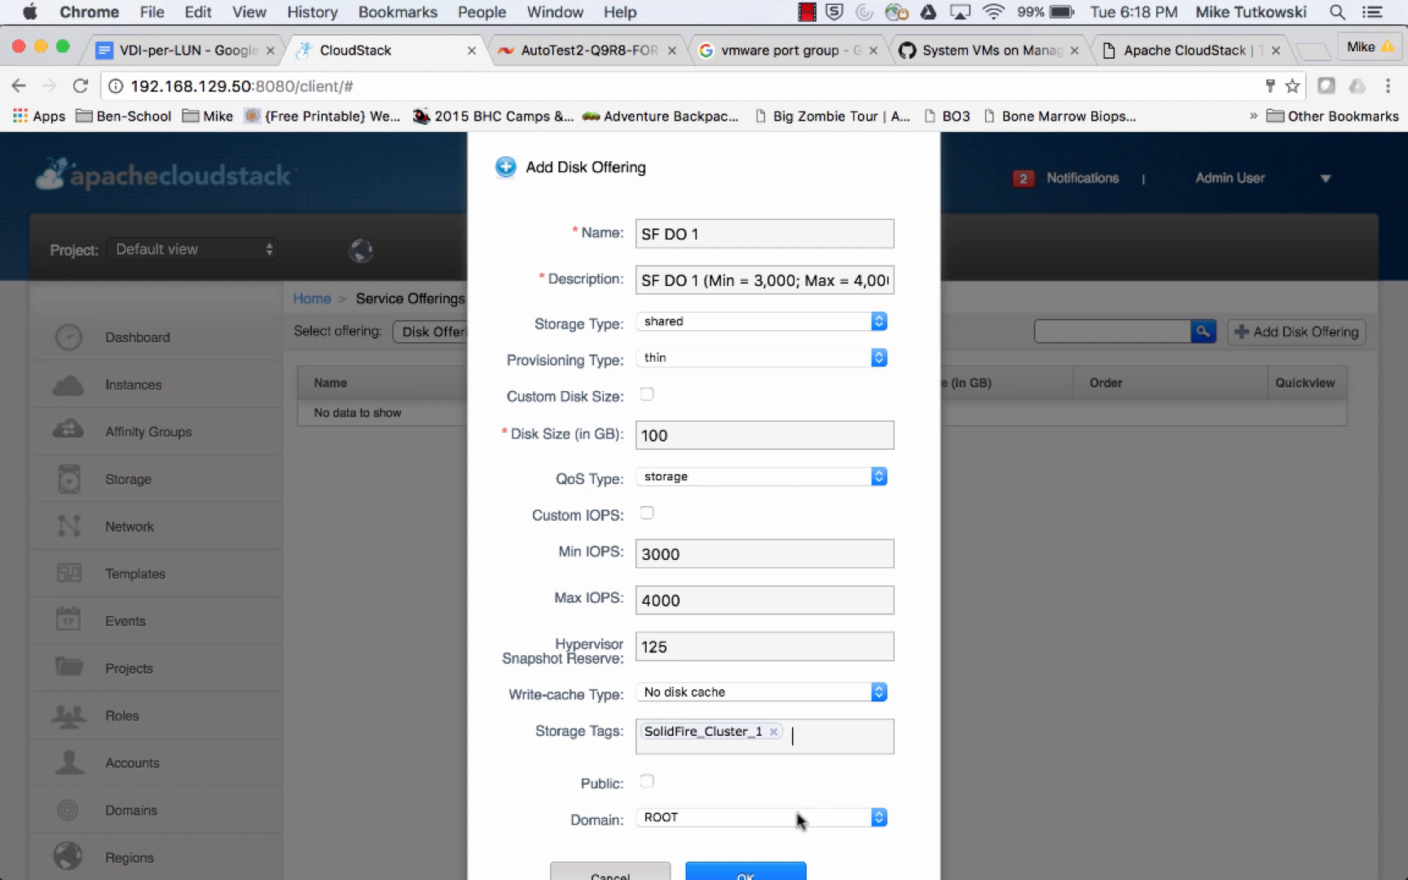
left_click(745, 873)
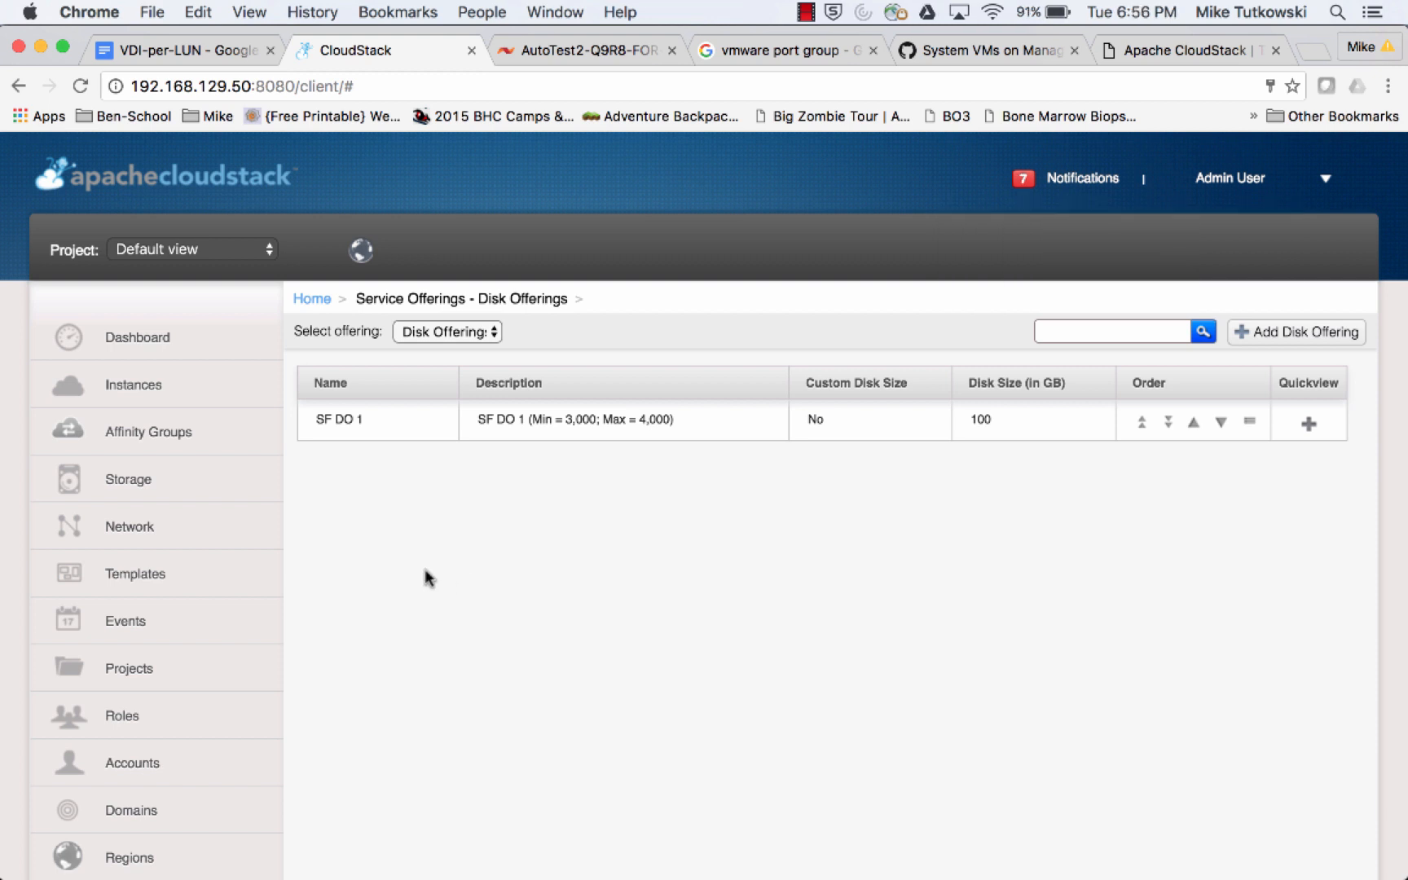
Step: Start a new instance in Zone_1 based on the featured CentOS 5.6(64-bit) no GUI (XenServer) template
left_click(236, 403)
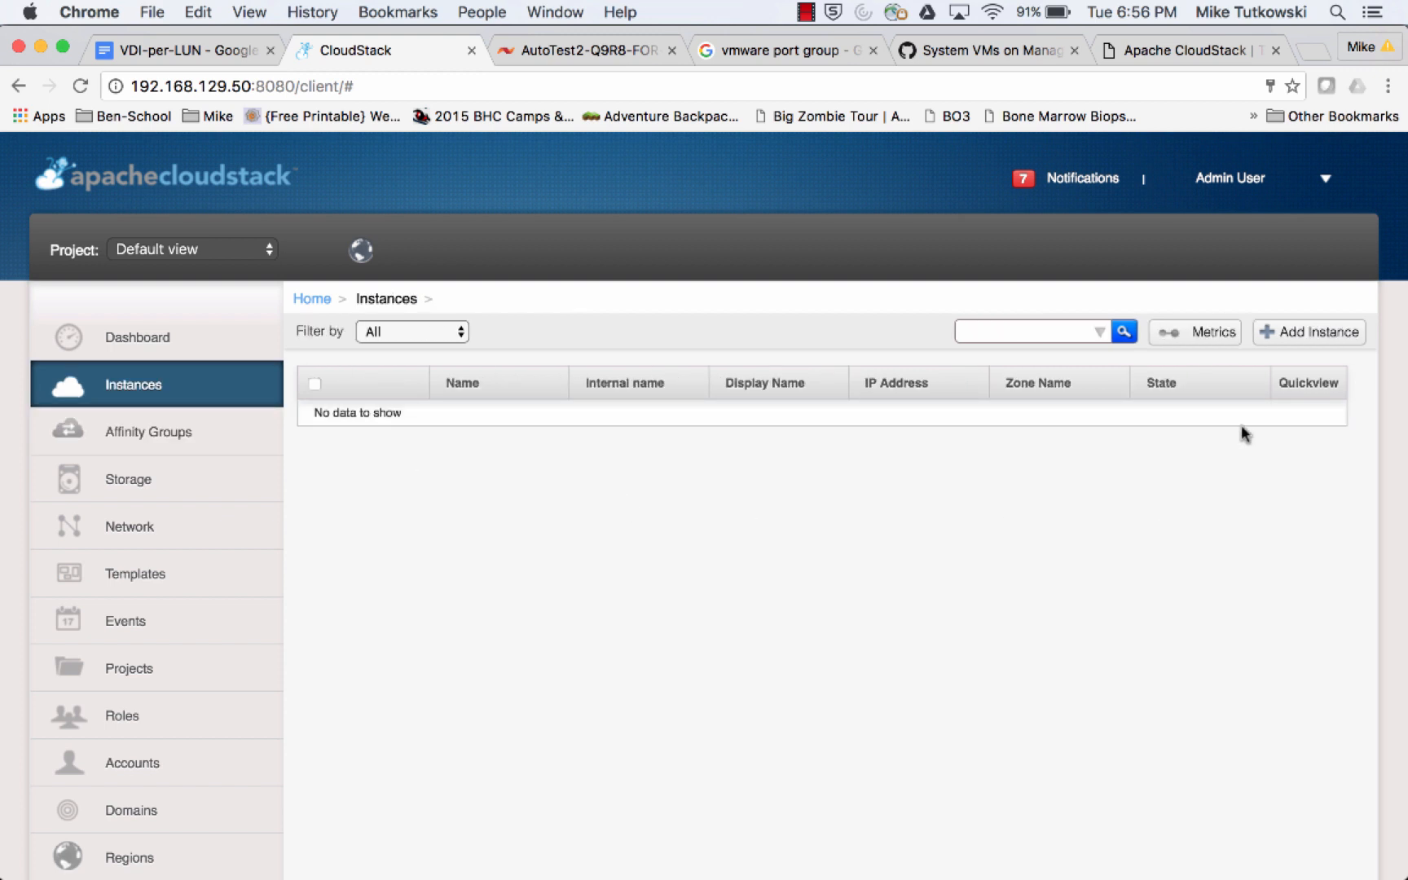
left_click(1309, 349)
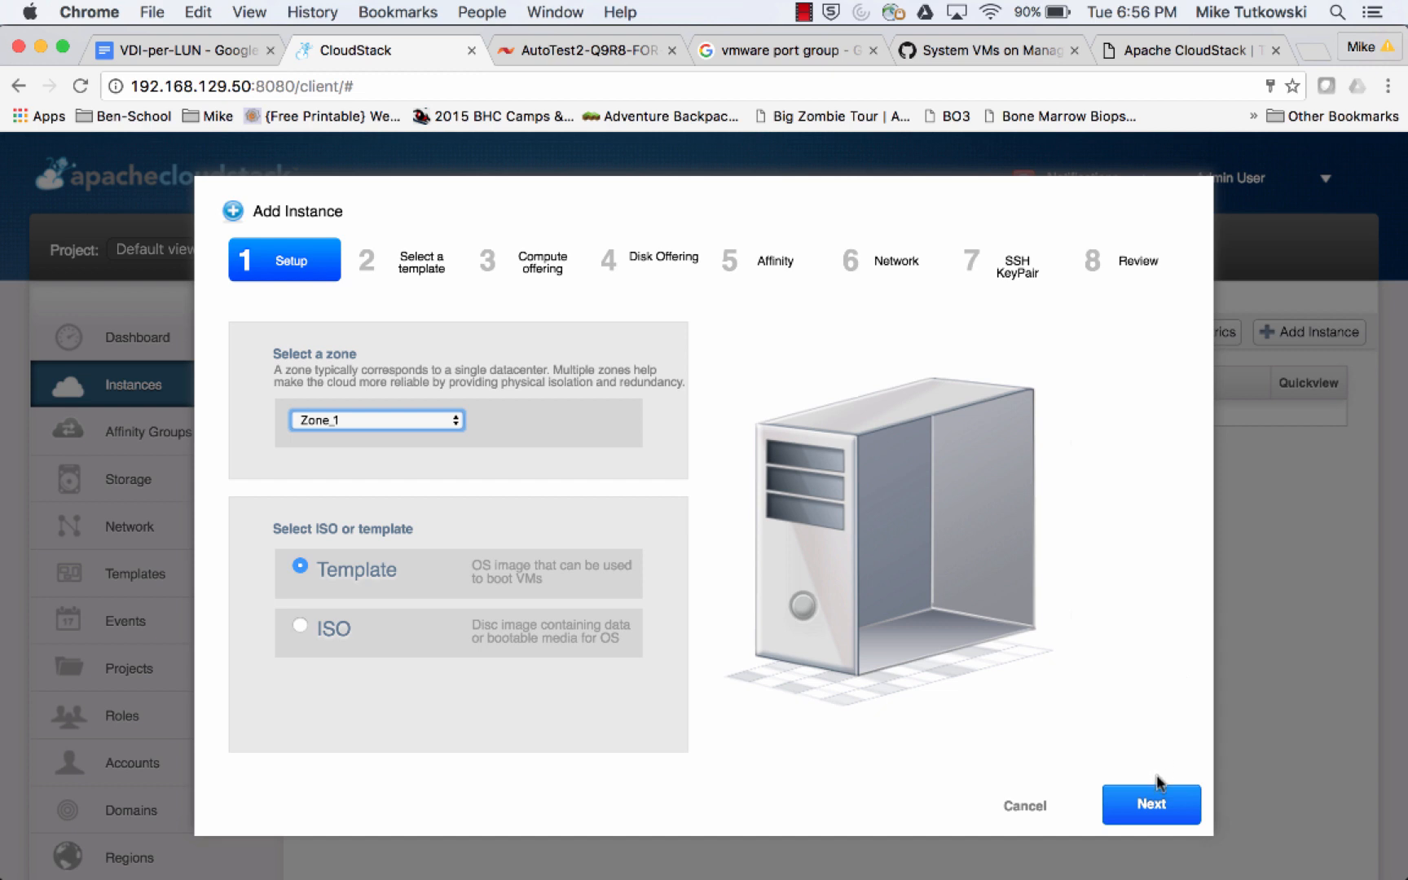
left_click(1155, 803)
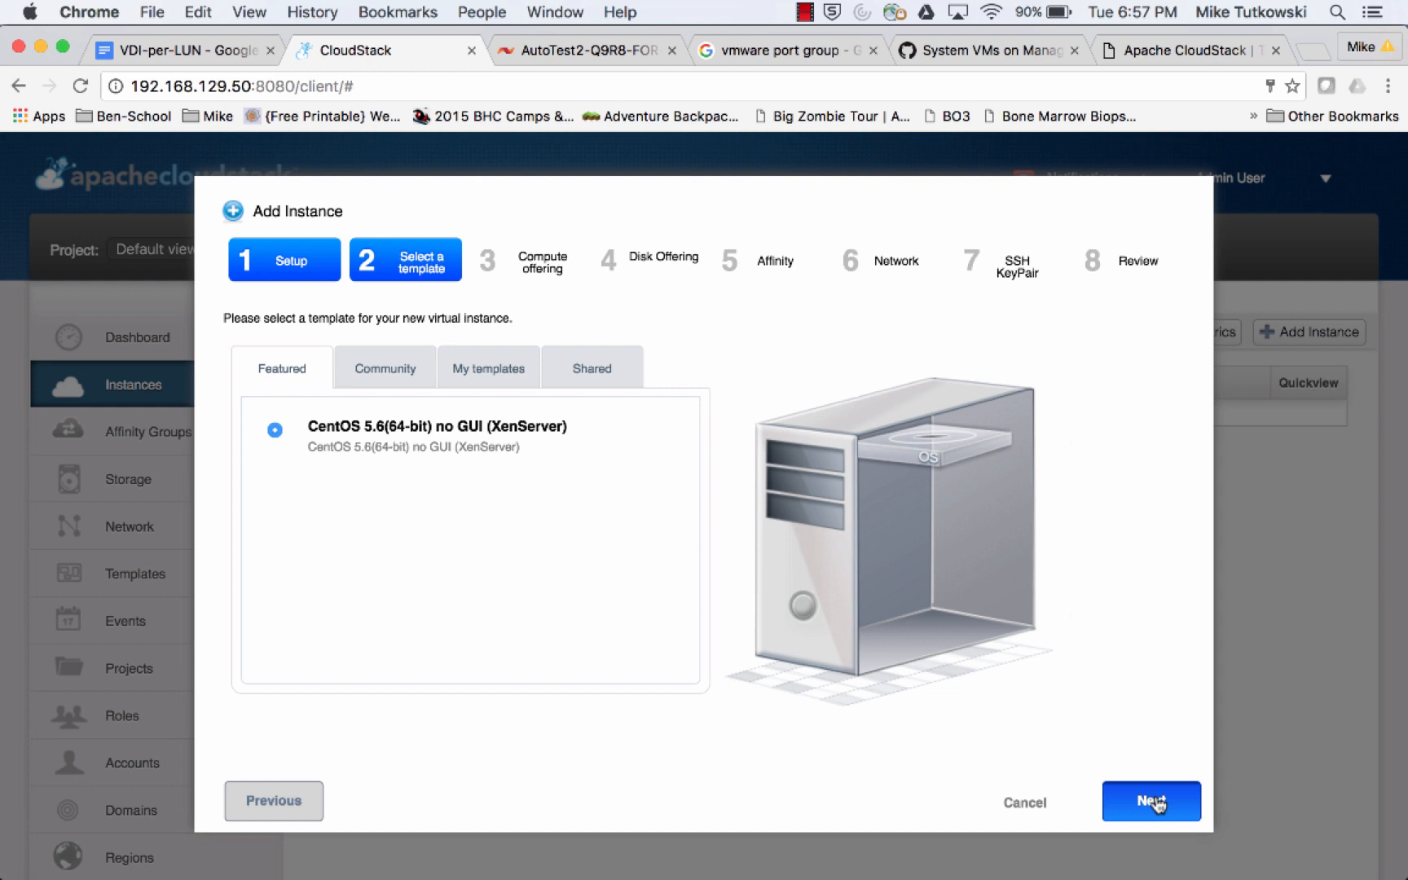
left_click(1155, 802)
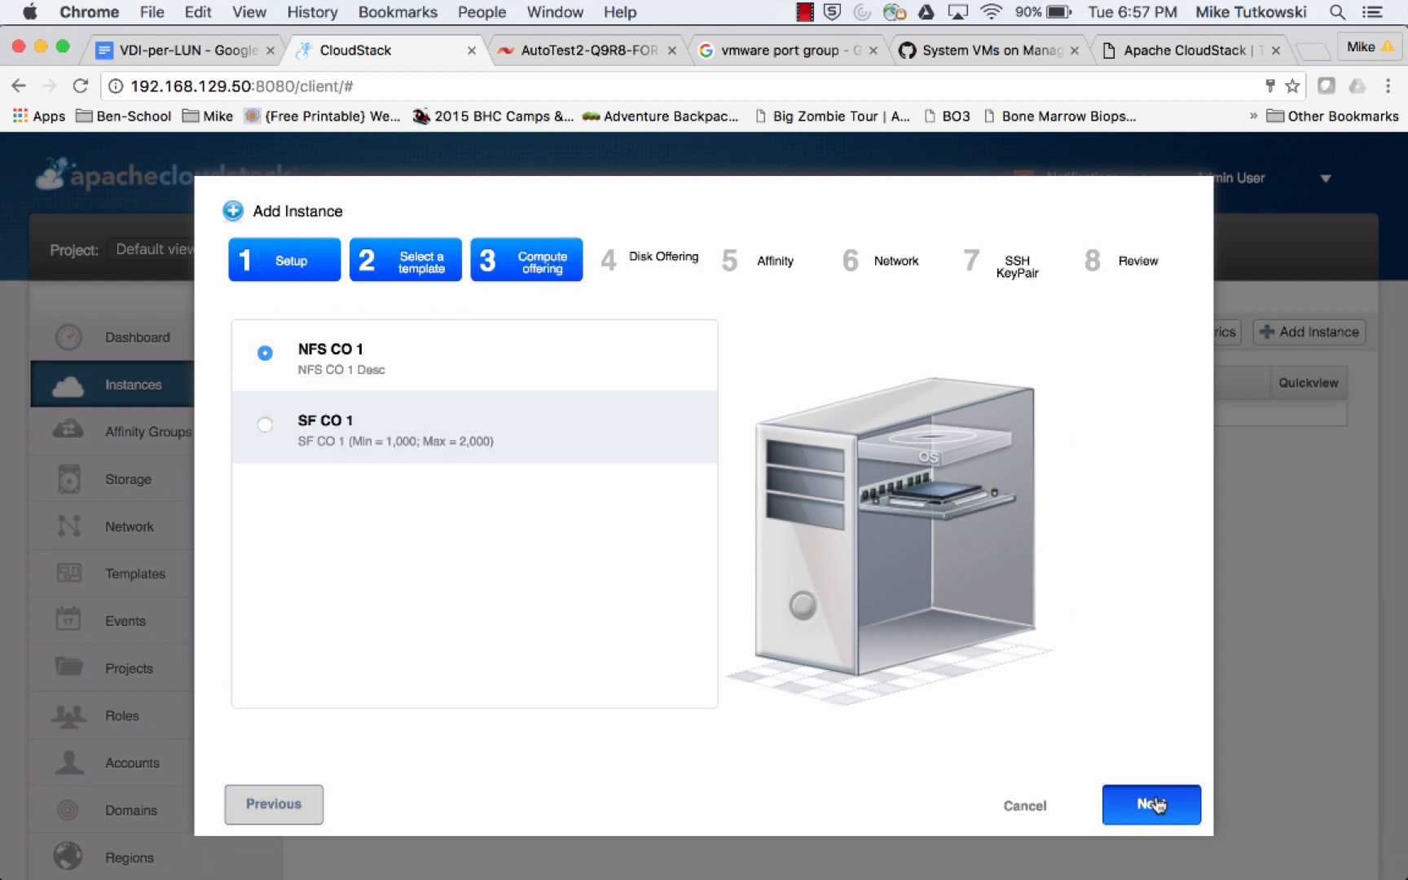
Step: Choose the SF CO 1 compute offering and the SF DO 1 disk offering for the new instance
left_click(342, 430)
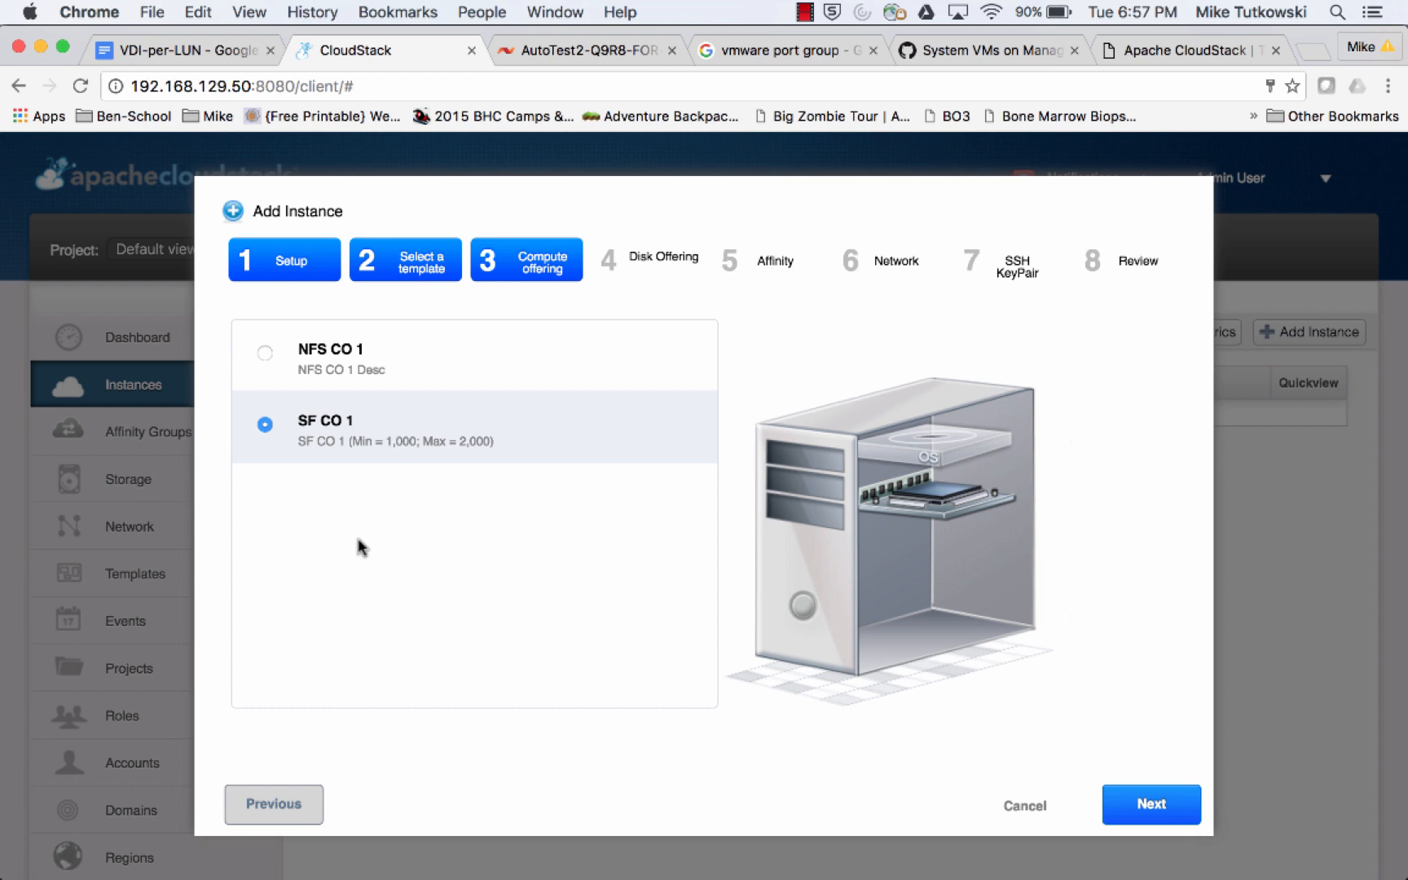
left_click(1148, 800)
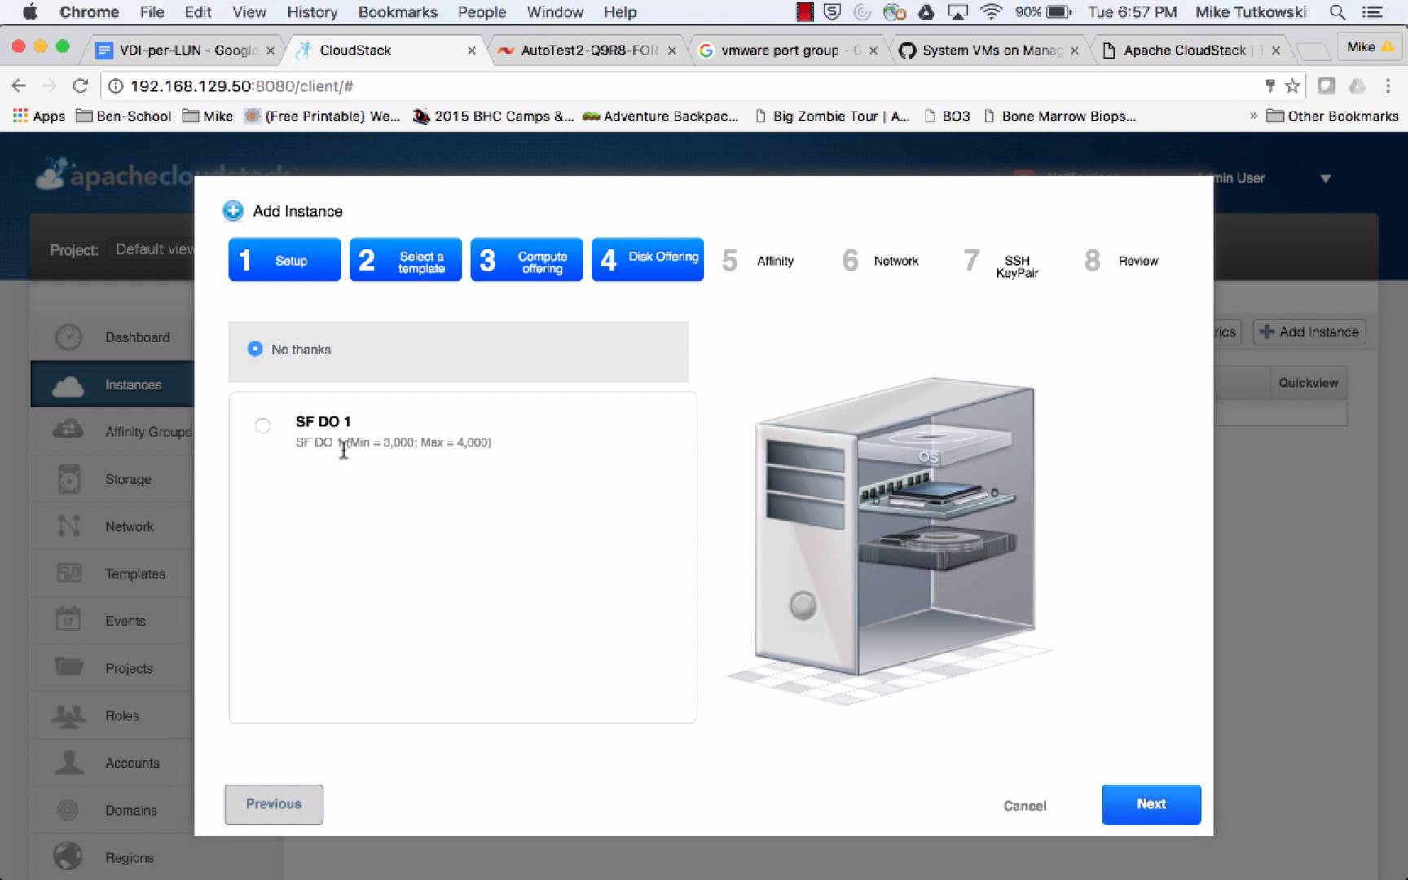
left_click(328, 430)
left_click(1149, 805)
Step: Proceed to the instance review, keeping the default security group and adding no affinity group or SSH key pair
left_click(1149, 804)
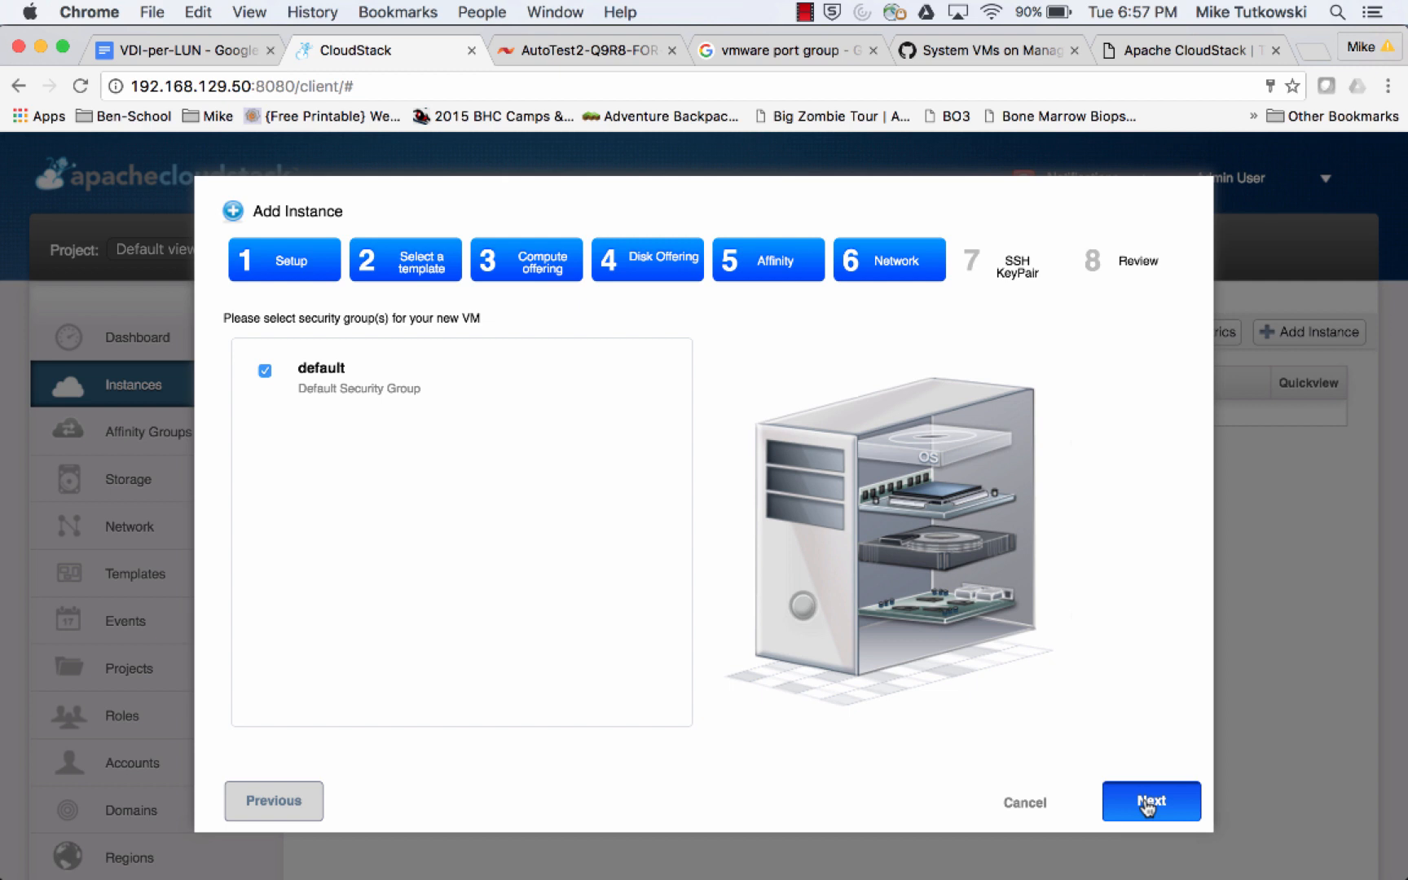
left_click(1148, 805)
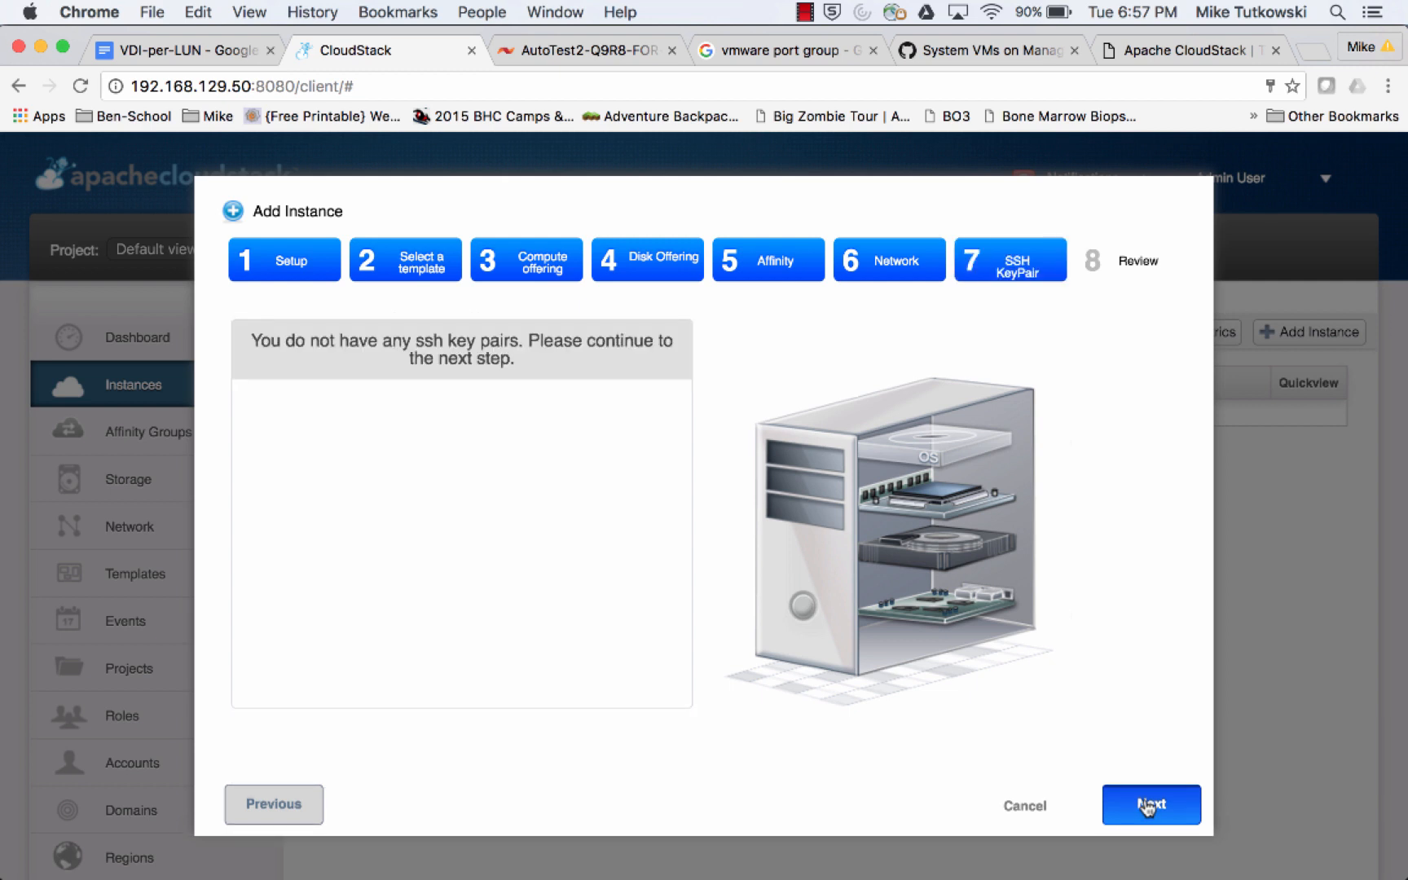
left_click(1149, 805)
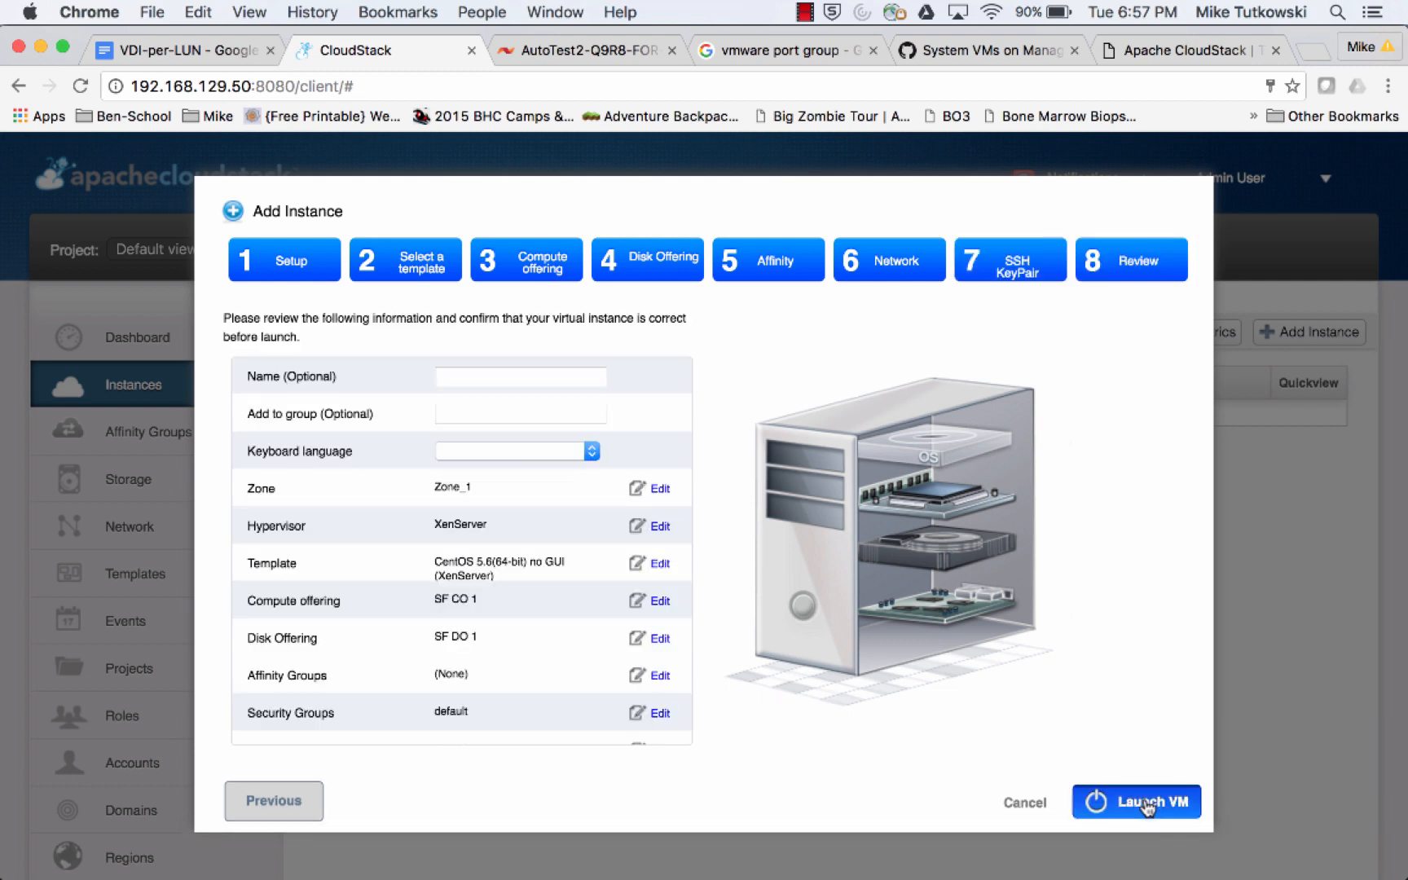
Step: Name the instance VM-XS-1 and launch it
left_click(494, 380)
type("VM")
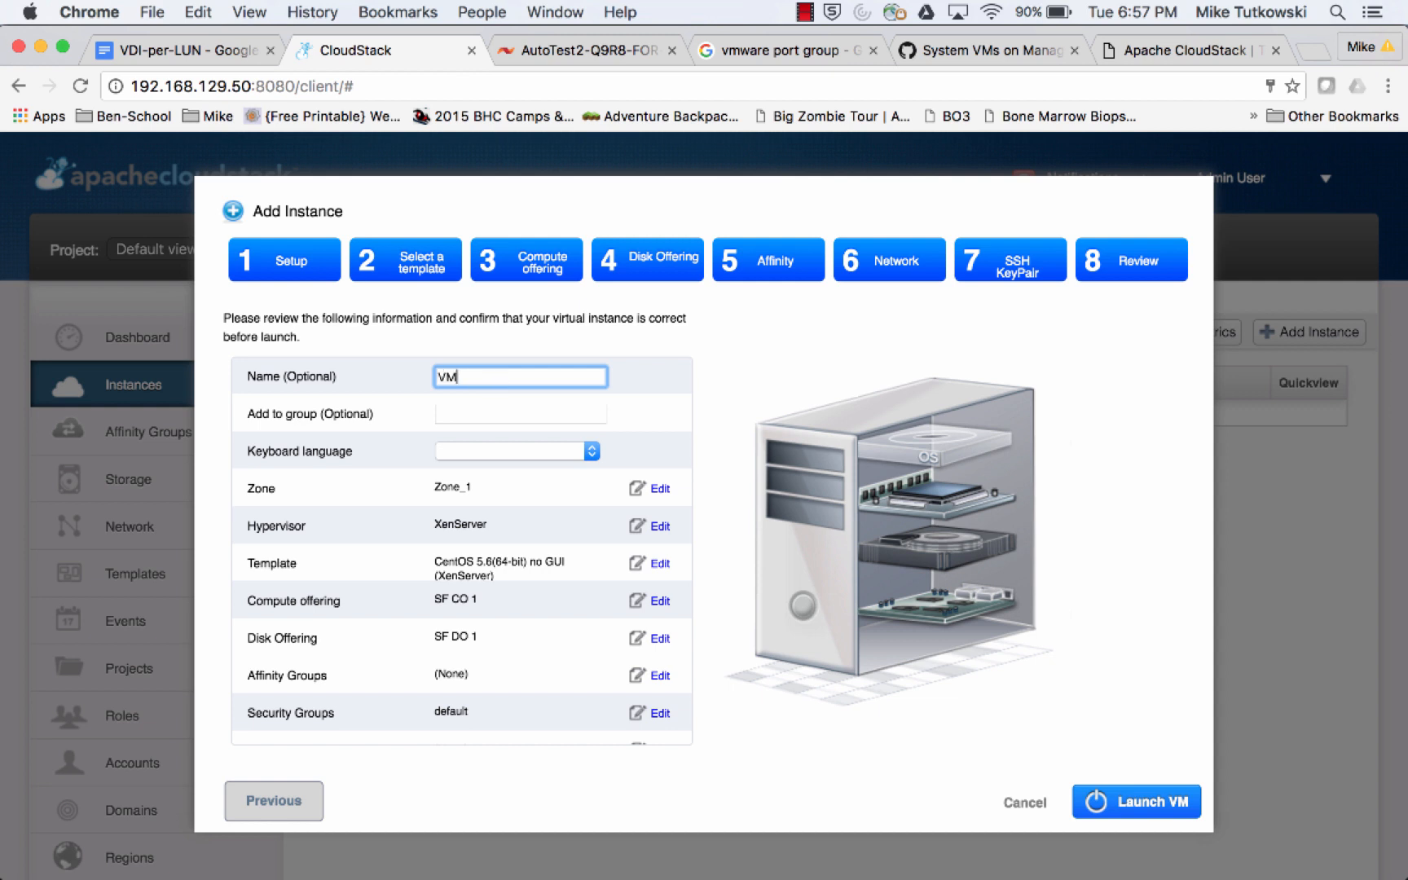
type("-XS-1")
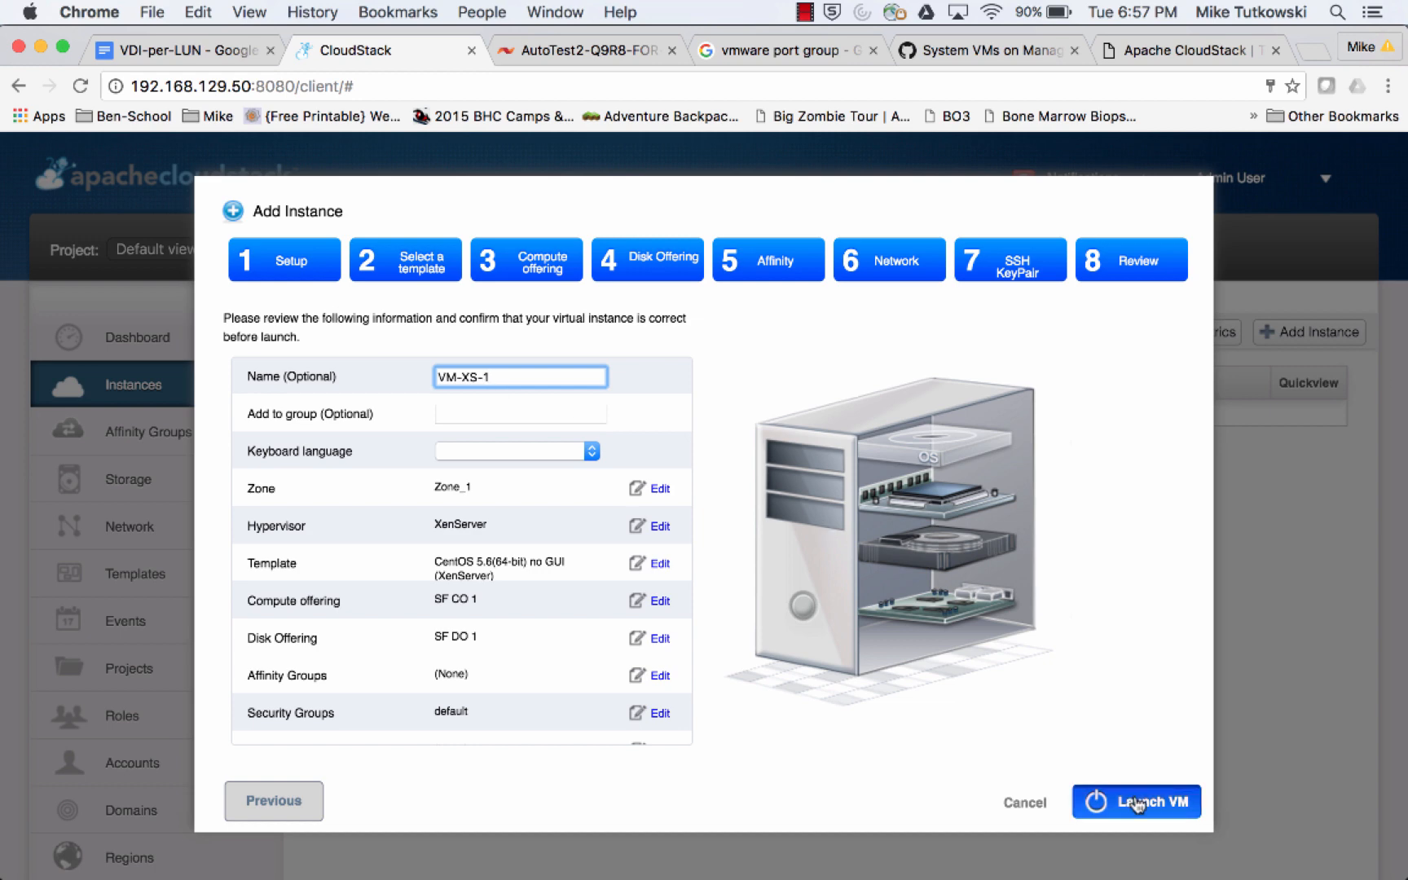
left_click(1137, 805)
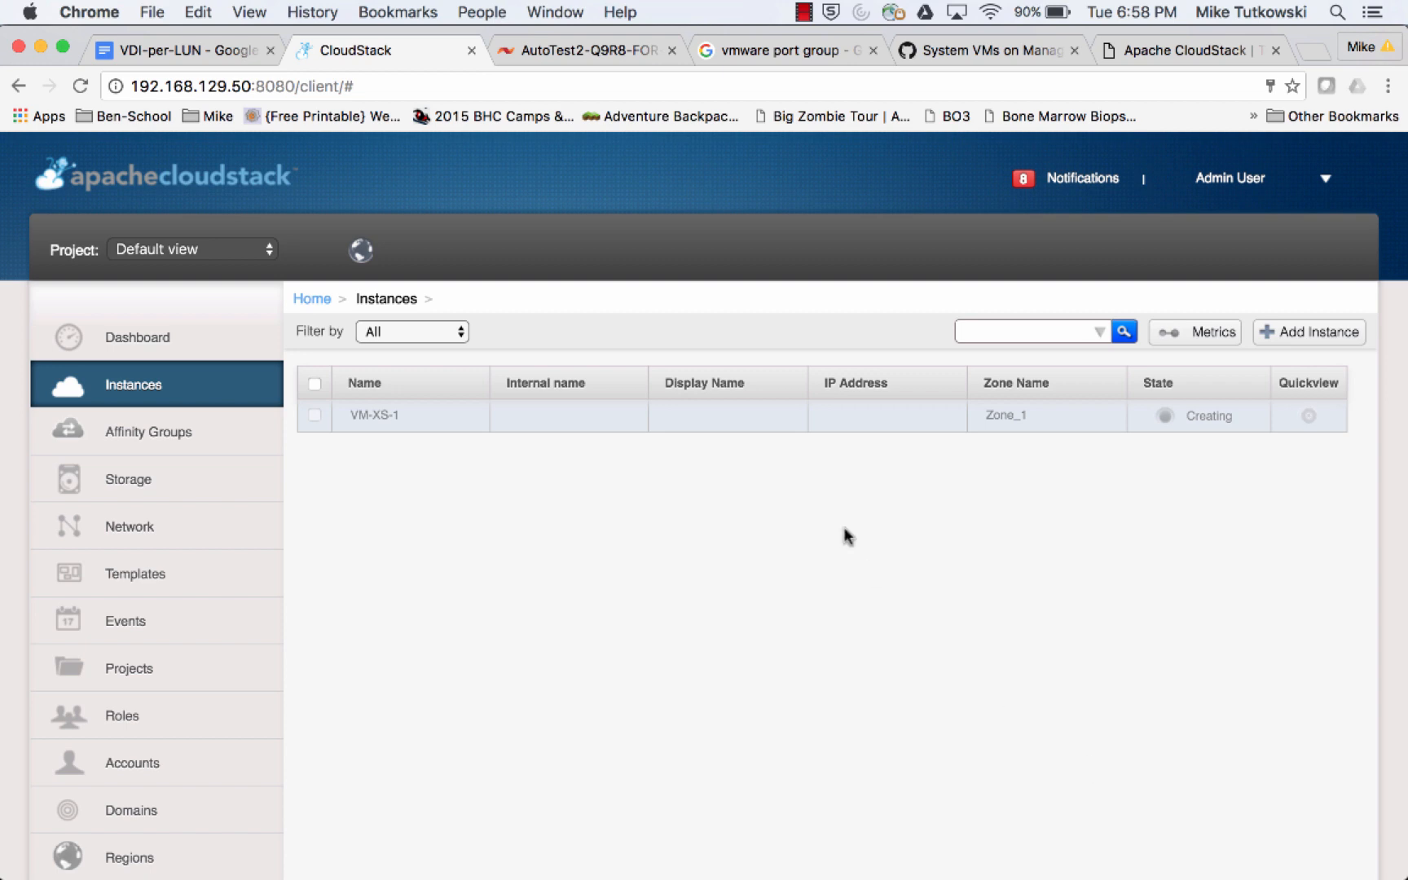
Step: Switch to the SolidFire console, refresh the active volumes, and check the volume access groups of centos56-x86-64-xen and ROOT-17
left_click(588, 50)
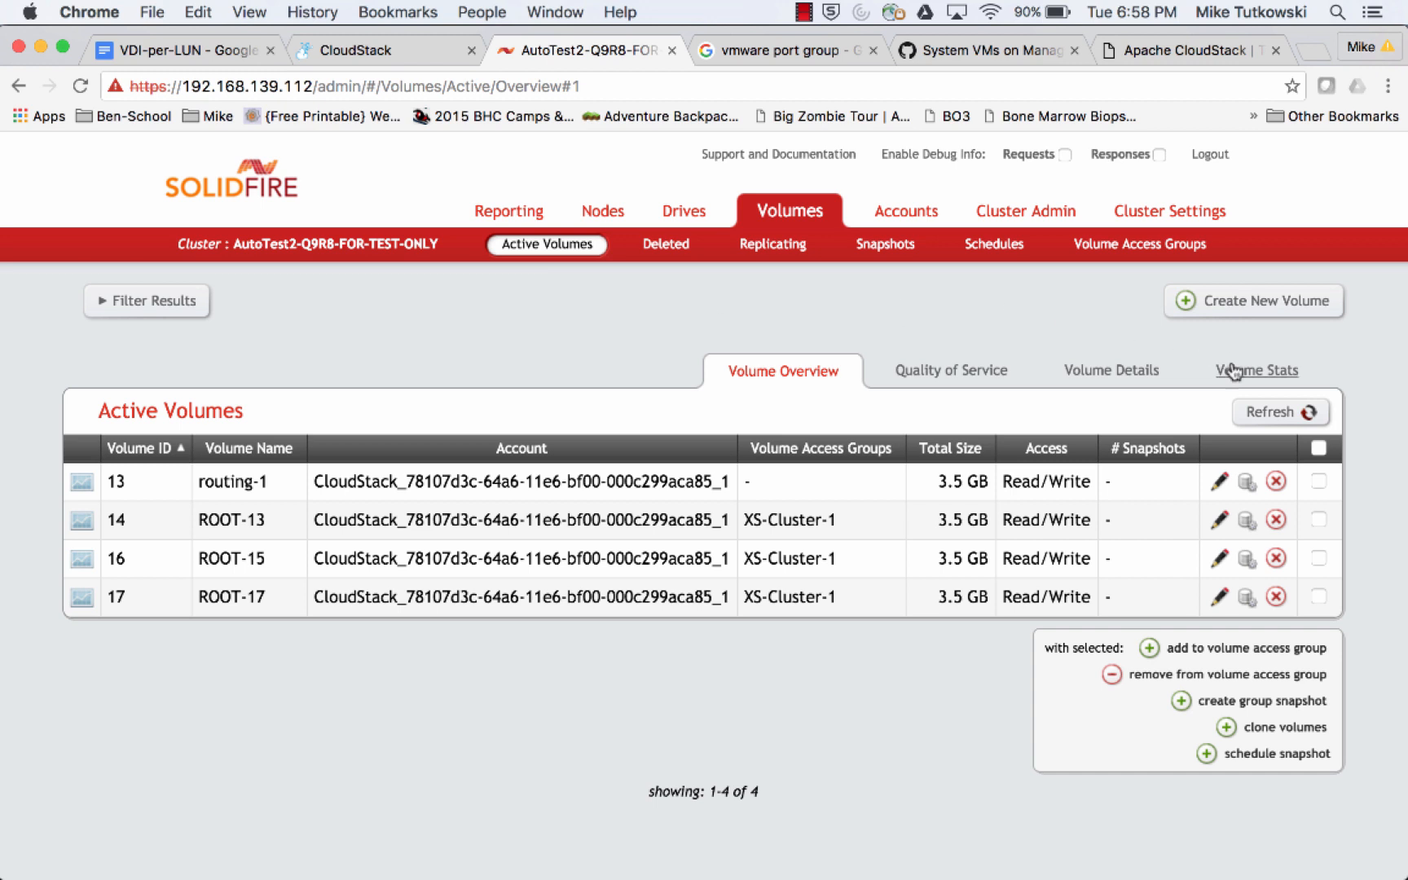
left_click(1272, 413)
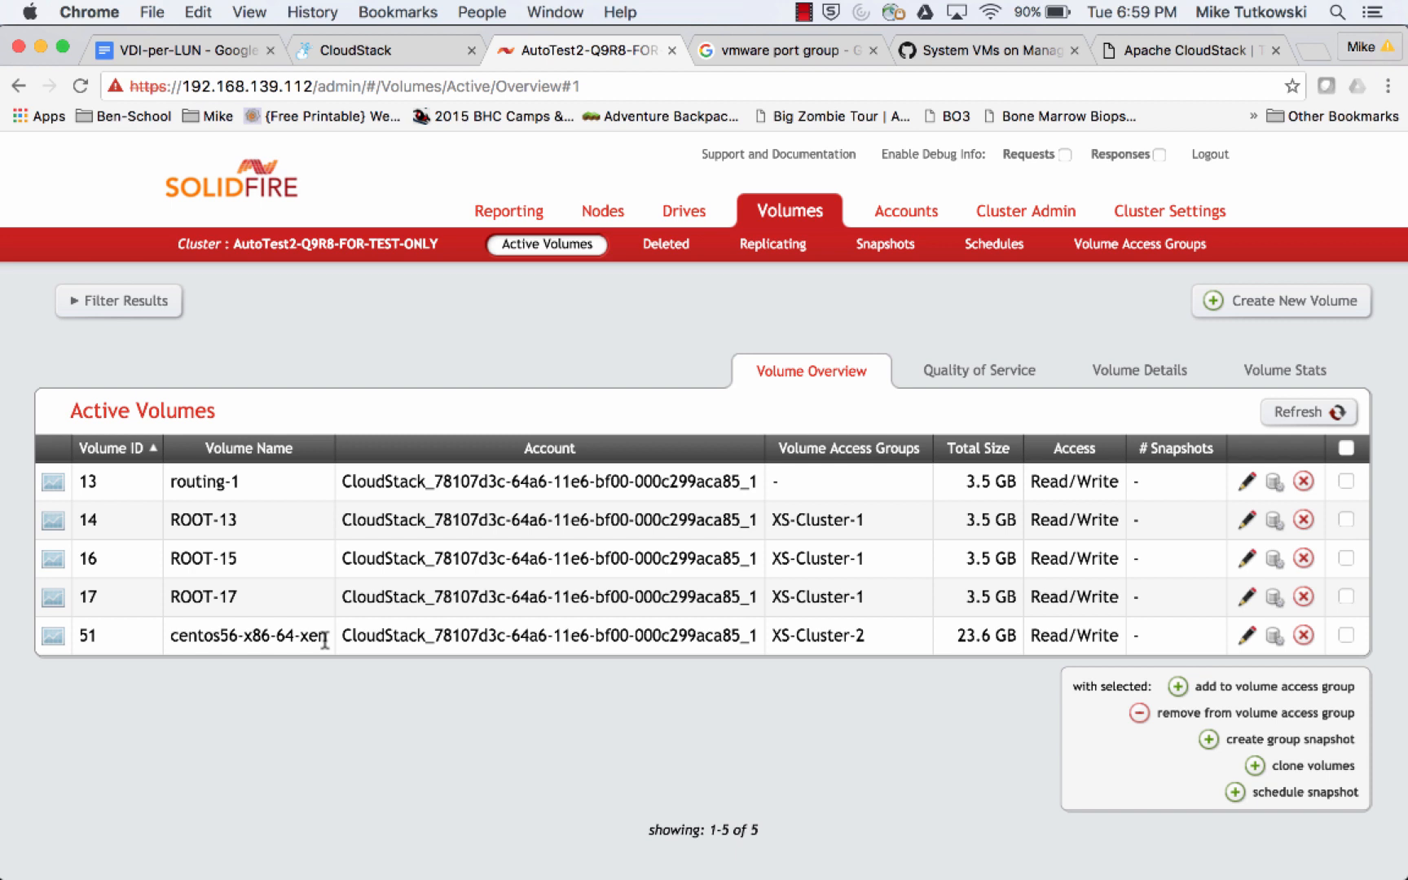
left_click(1295, 412)
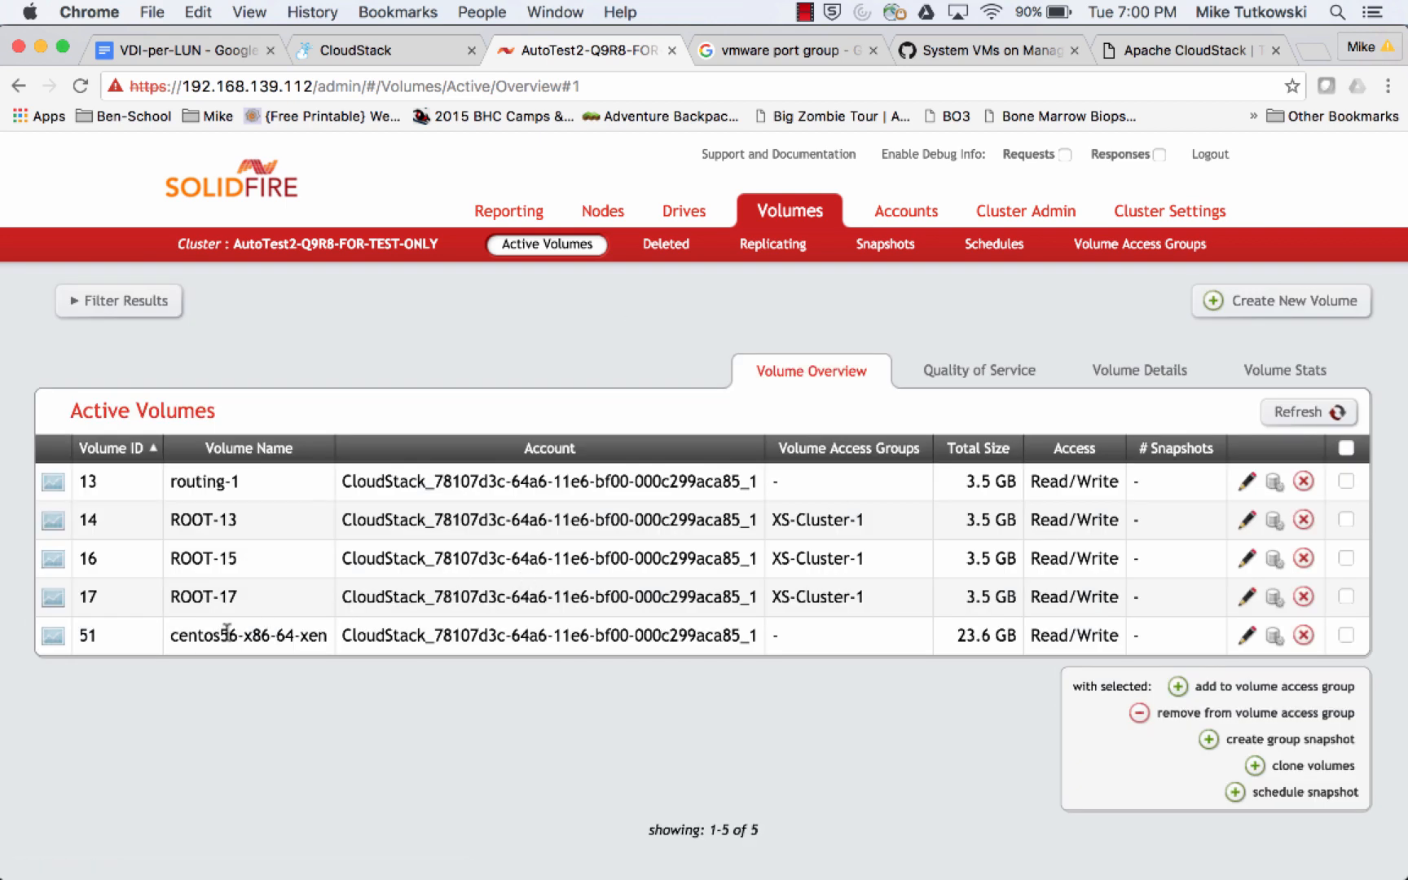
left_click_drag(172, 637, 325, 637)
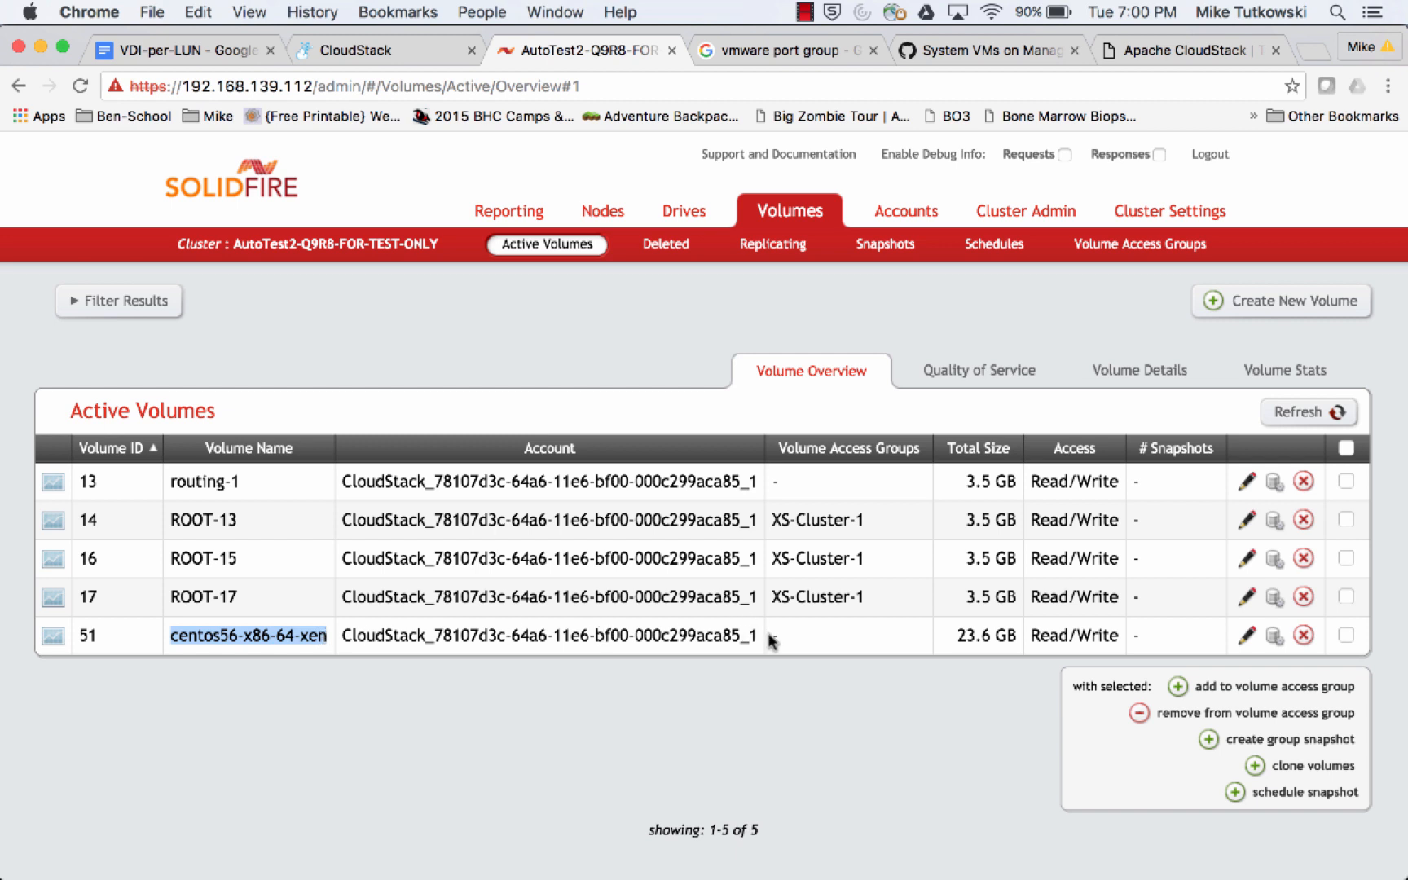
left_click_drag(771, 637, 789, 636)
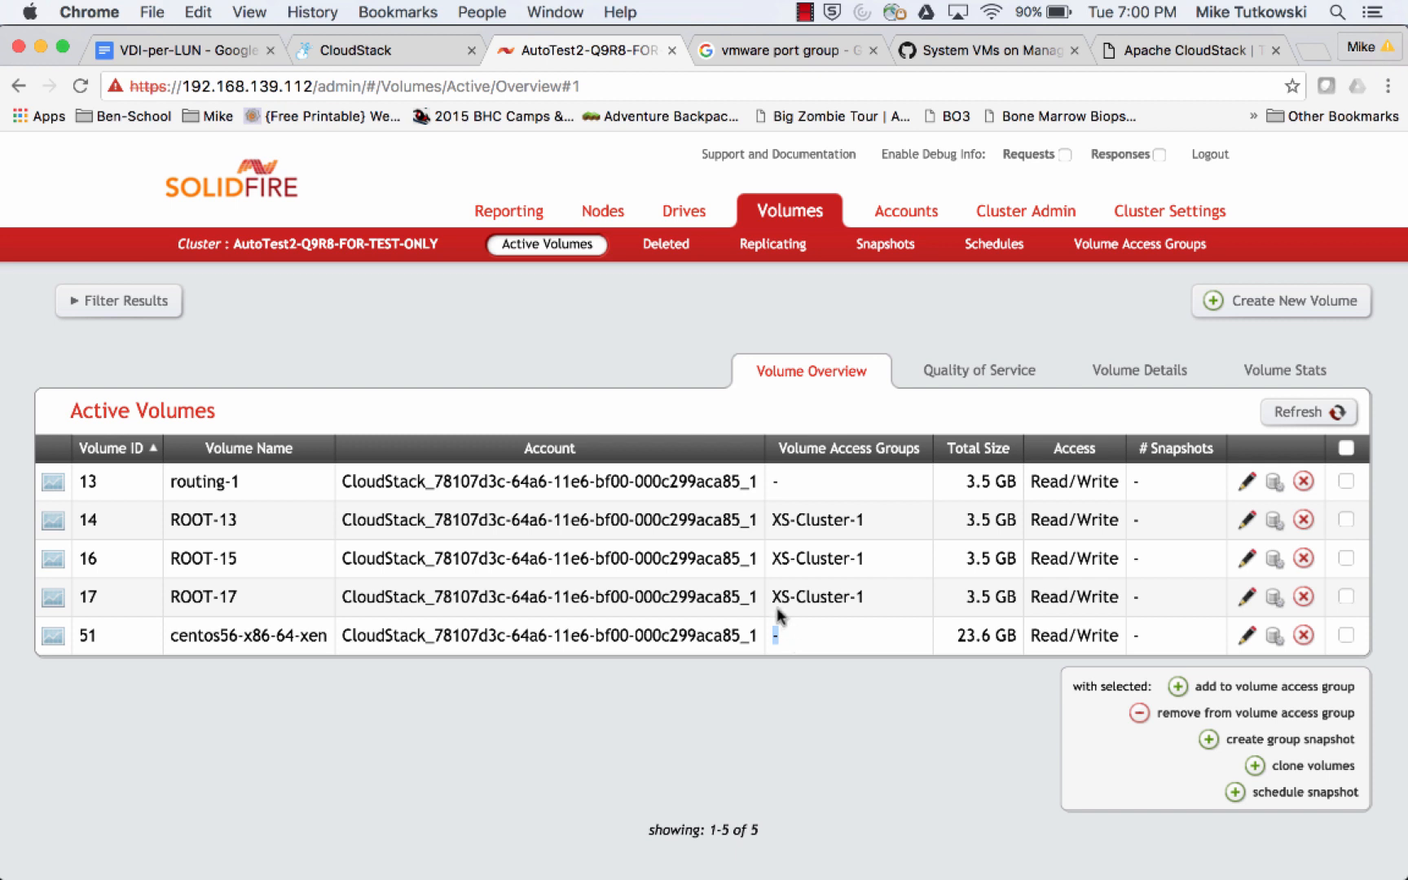
left_click_drag(772, 598, 863, 596)
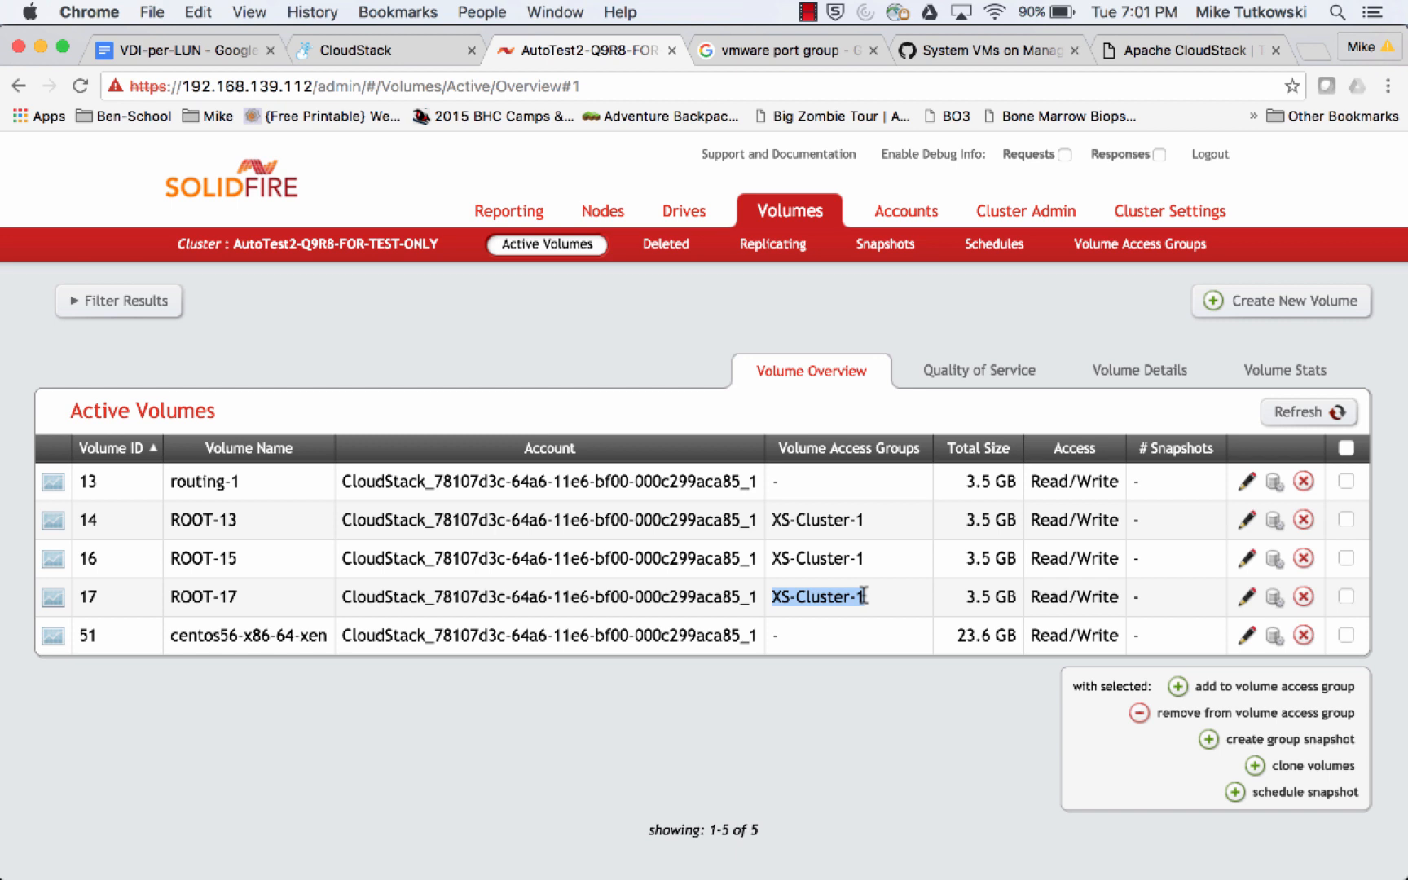
Step: Open the SolidFire volume access groups and compare the initiator counts of XS-Cluster-1 and XS-Cluster-2
left_click(1129, 254)
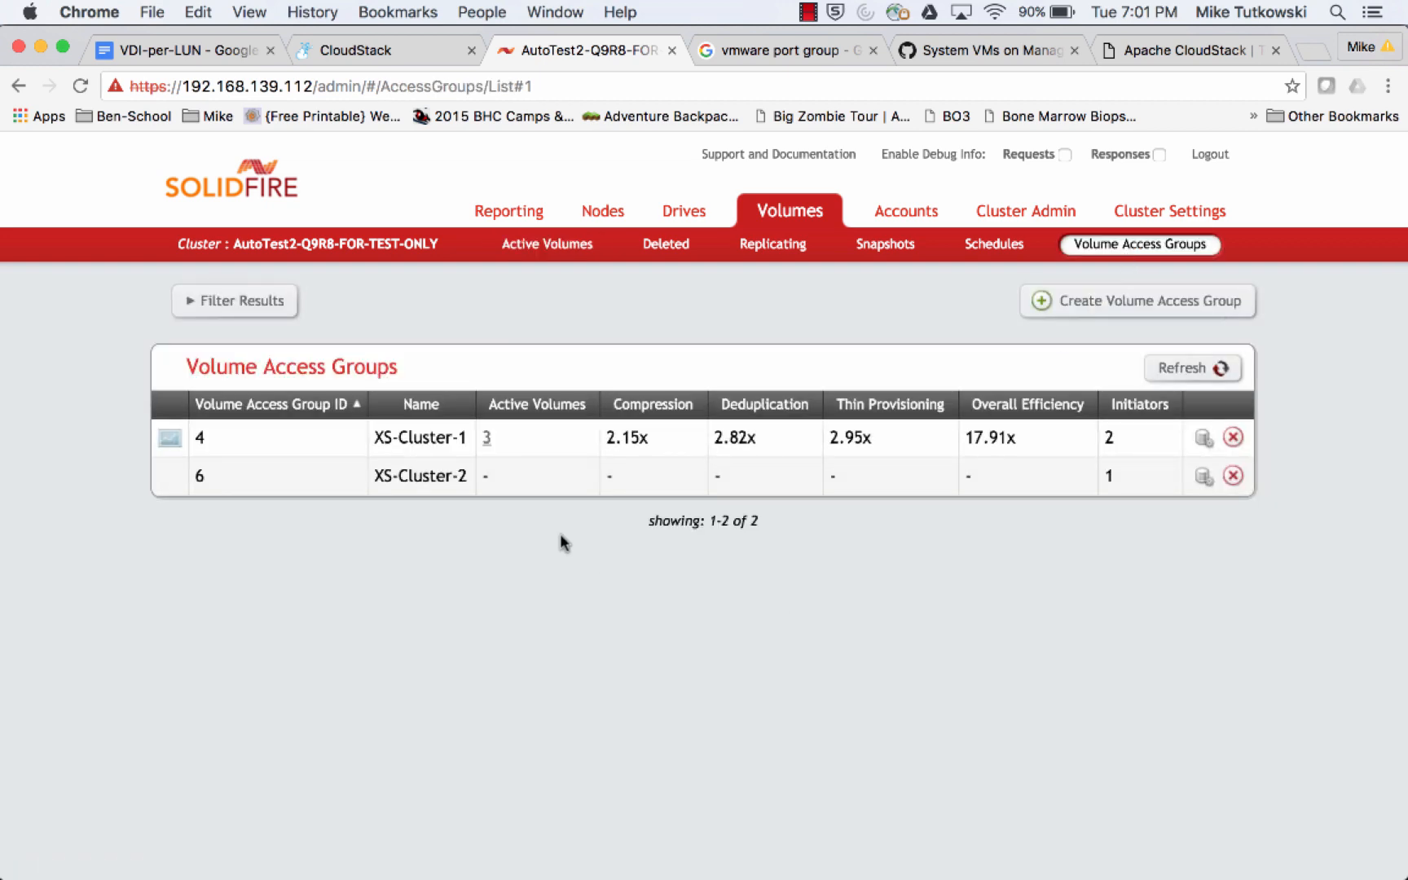
left_click_drag(468, 441, 371, 440)
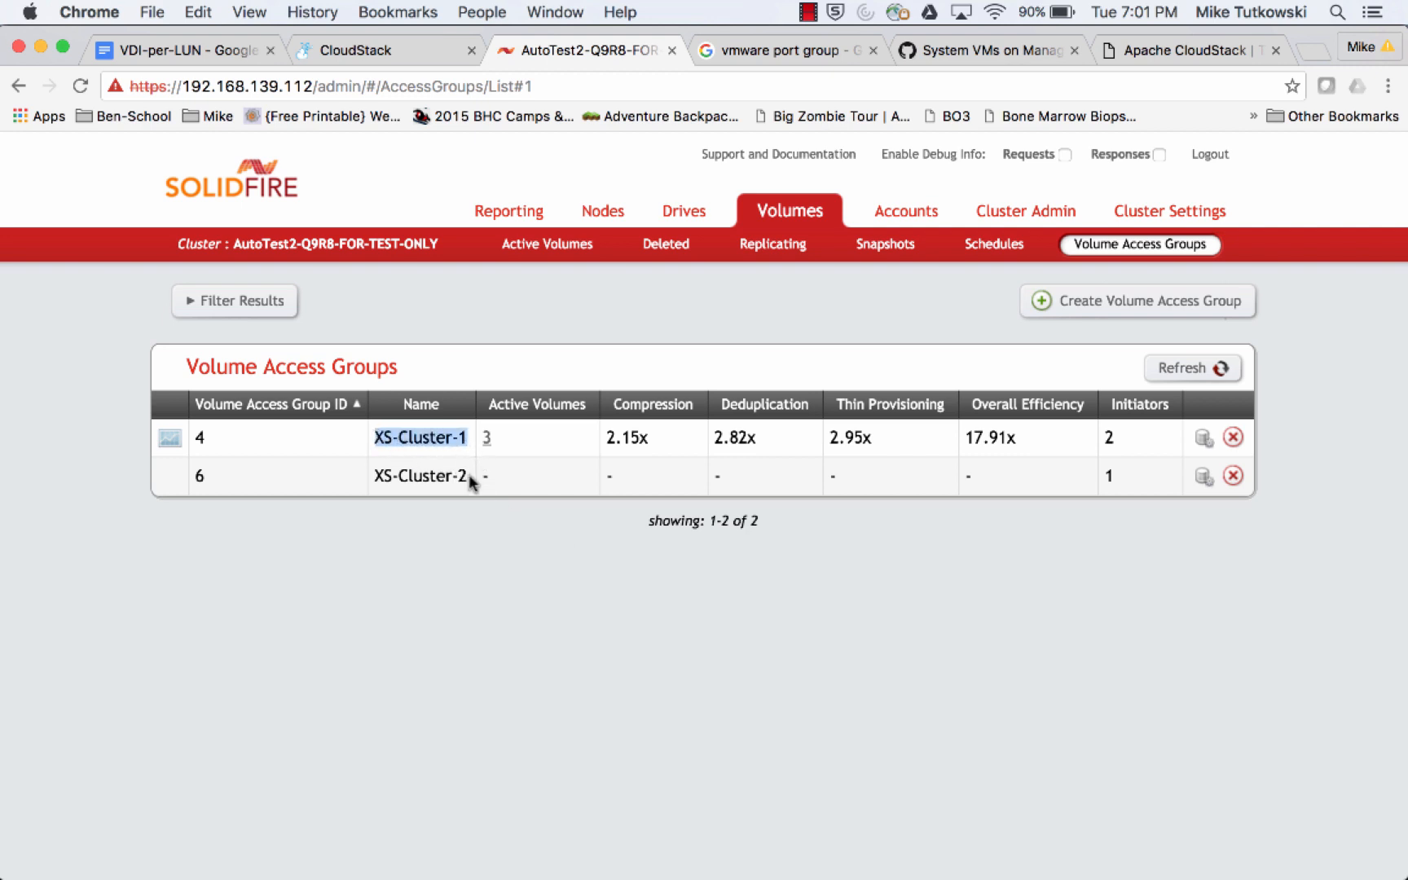
left_click_drag(467, 476, 377, 476)
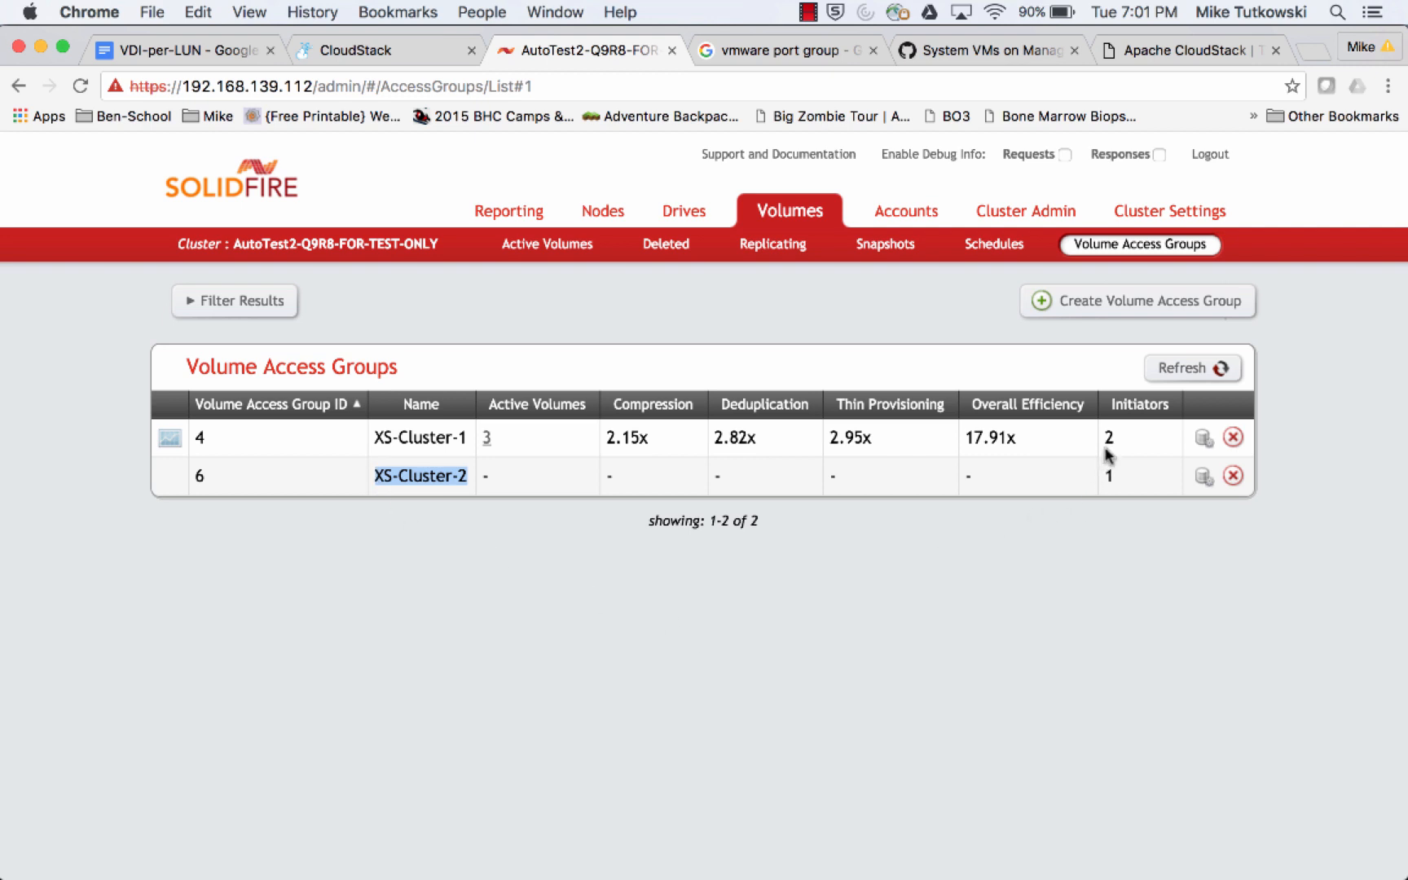
left_click_drag(1104, 438, 1116, 439)
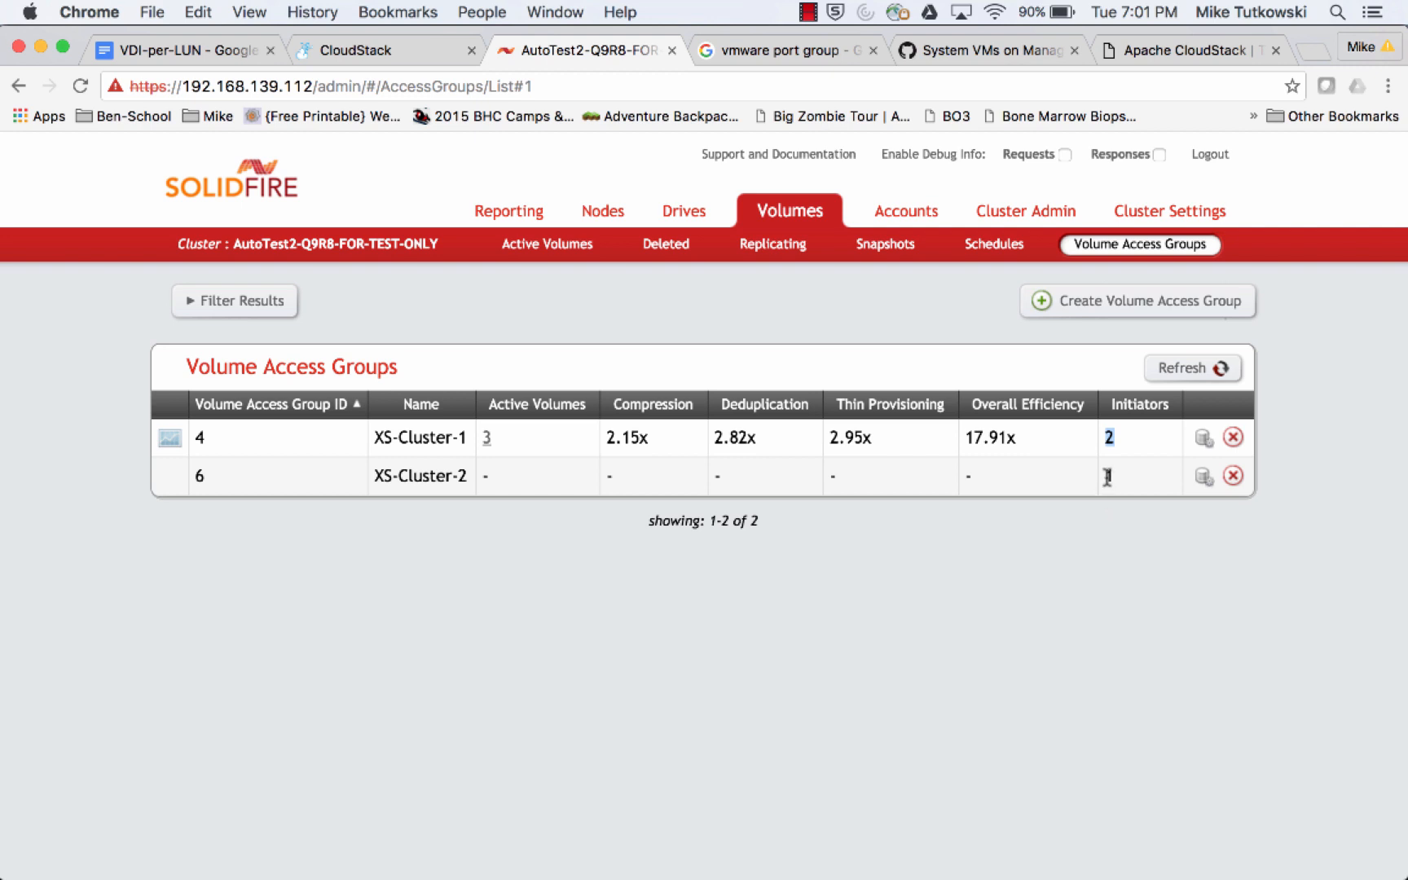
left_click_drag(1103, 476, 1110, 476)
Step: Return to the active volumes and check the access group of centos56-x86-64-xen and the account that owns ROOT-24
left_click(536, 251)
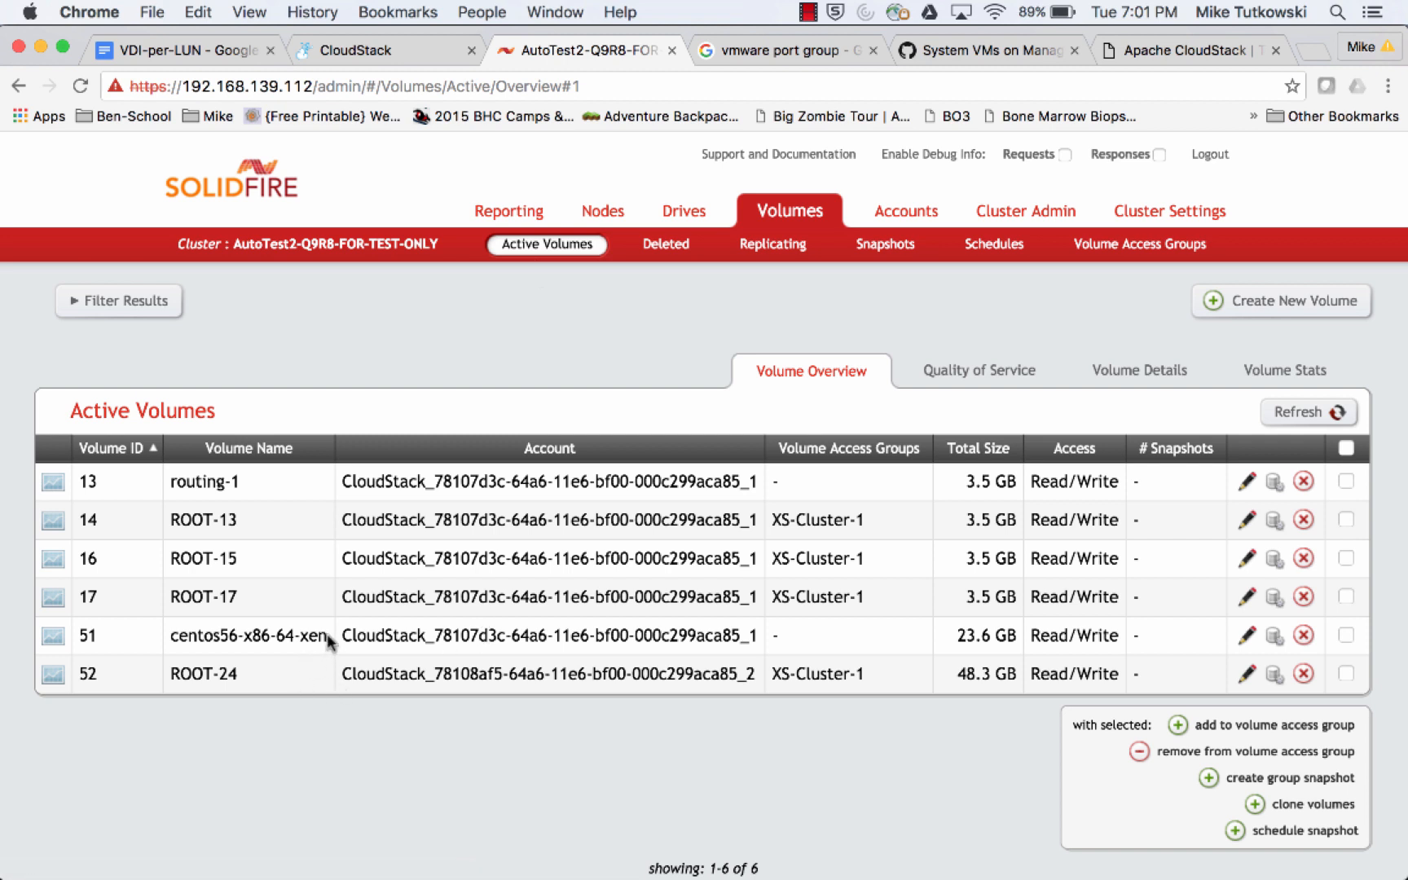
left_click_drag(327, 634, 170, 634)
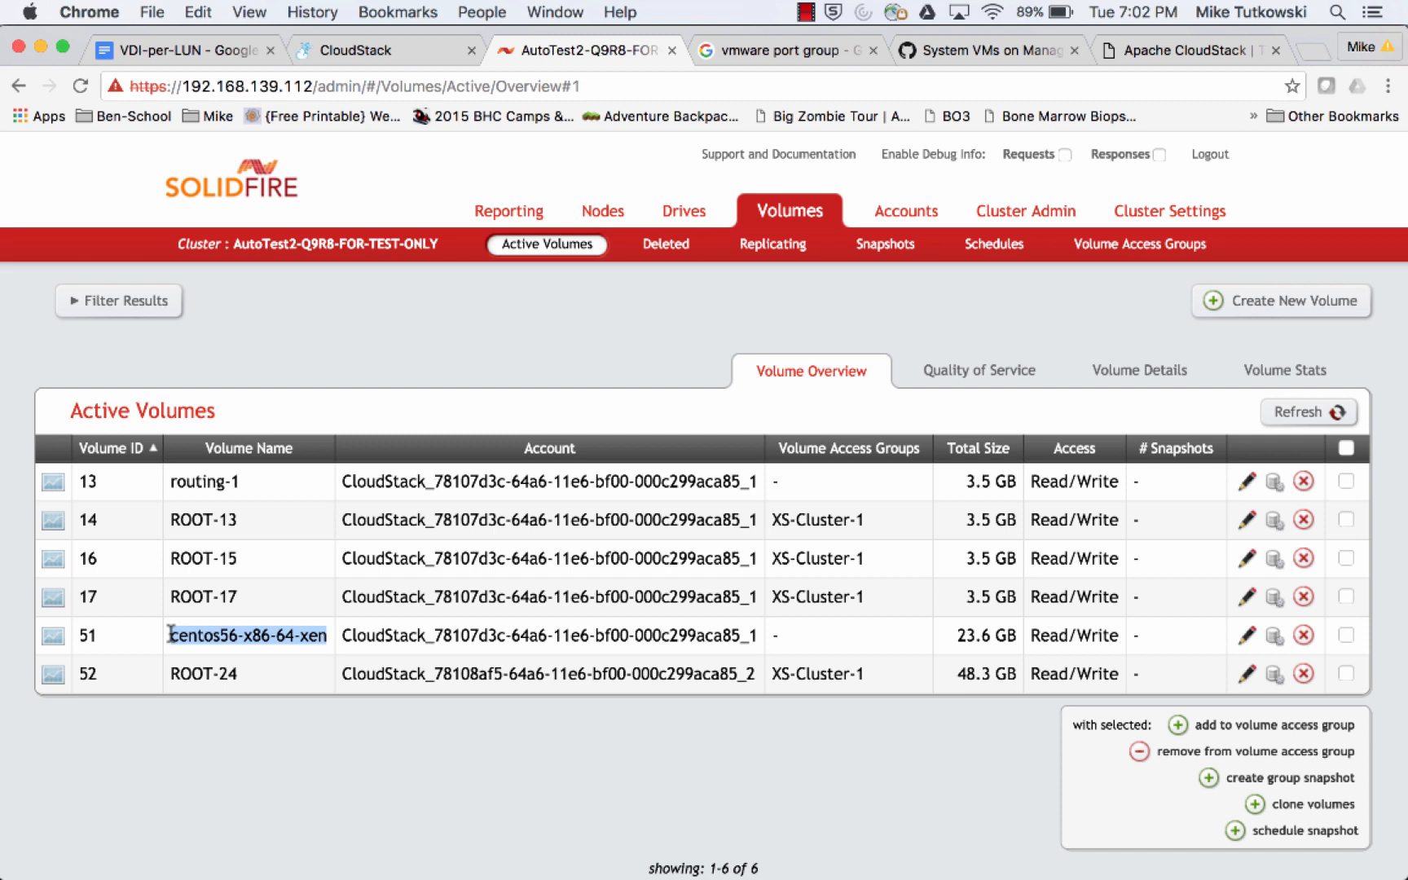
left_click(772, 636)
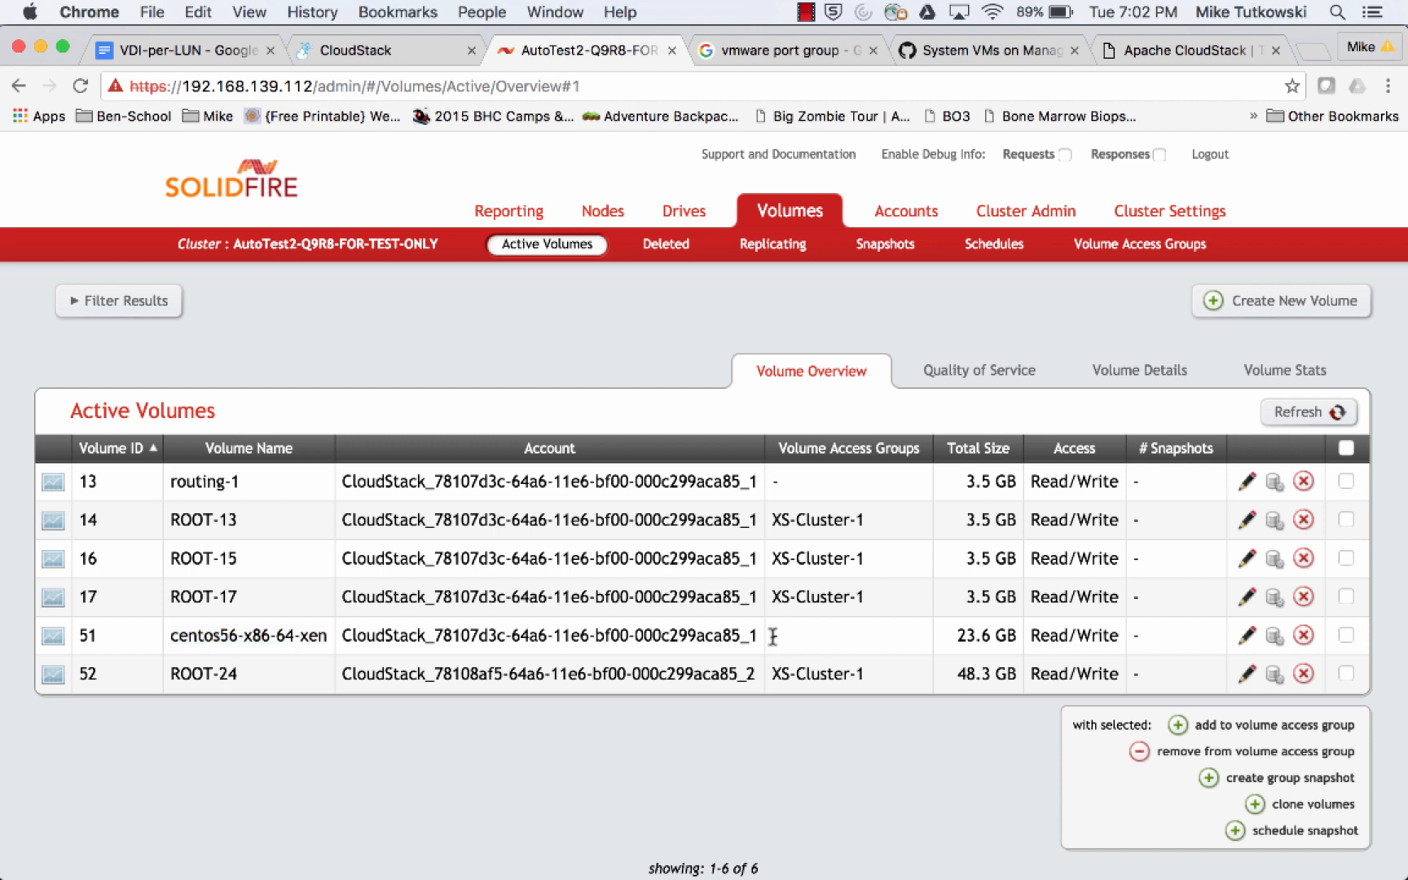
left_click_drag(773, 636, 780, 636)
left_click(818, 644)
left_click_drag(242, 676, 172, 681)
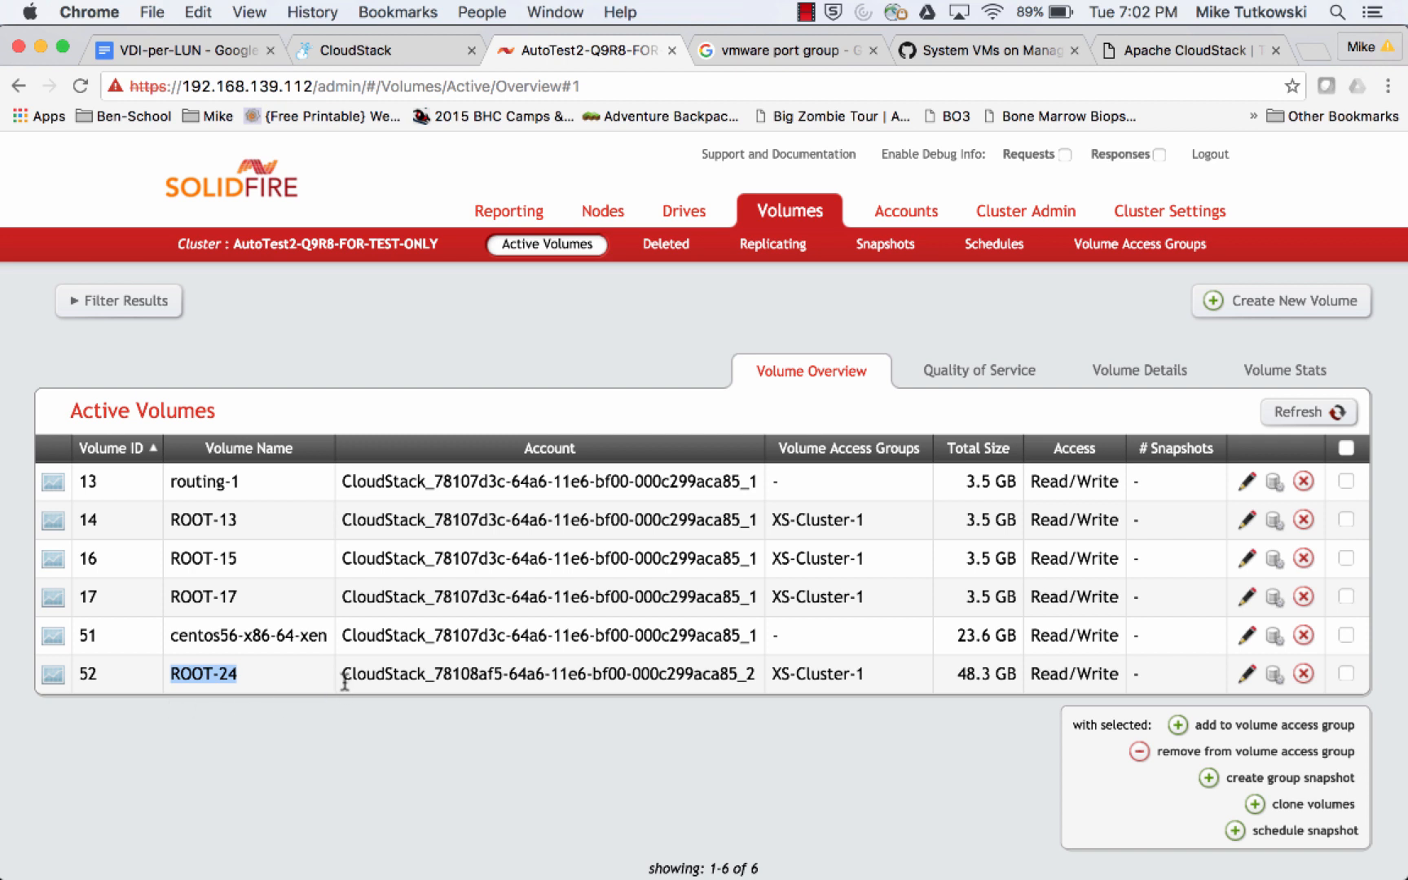
left_click_drag(341, 674, 753, 673)
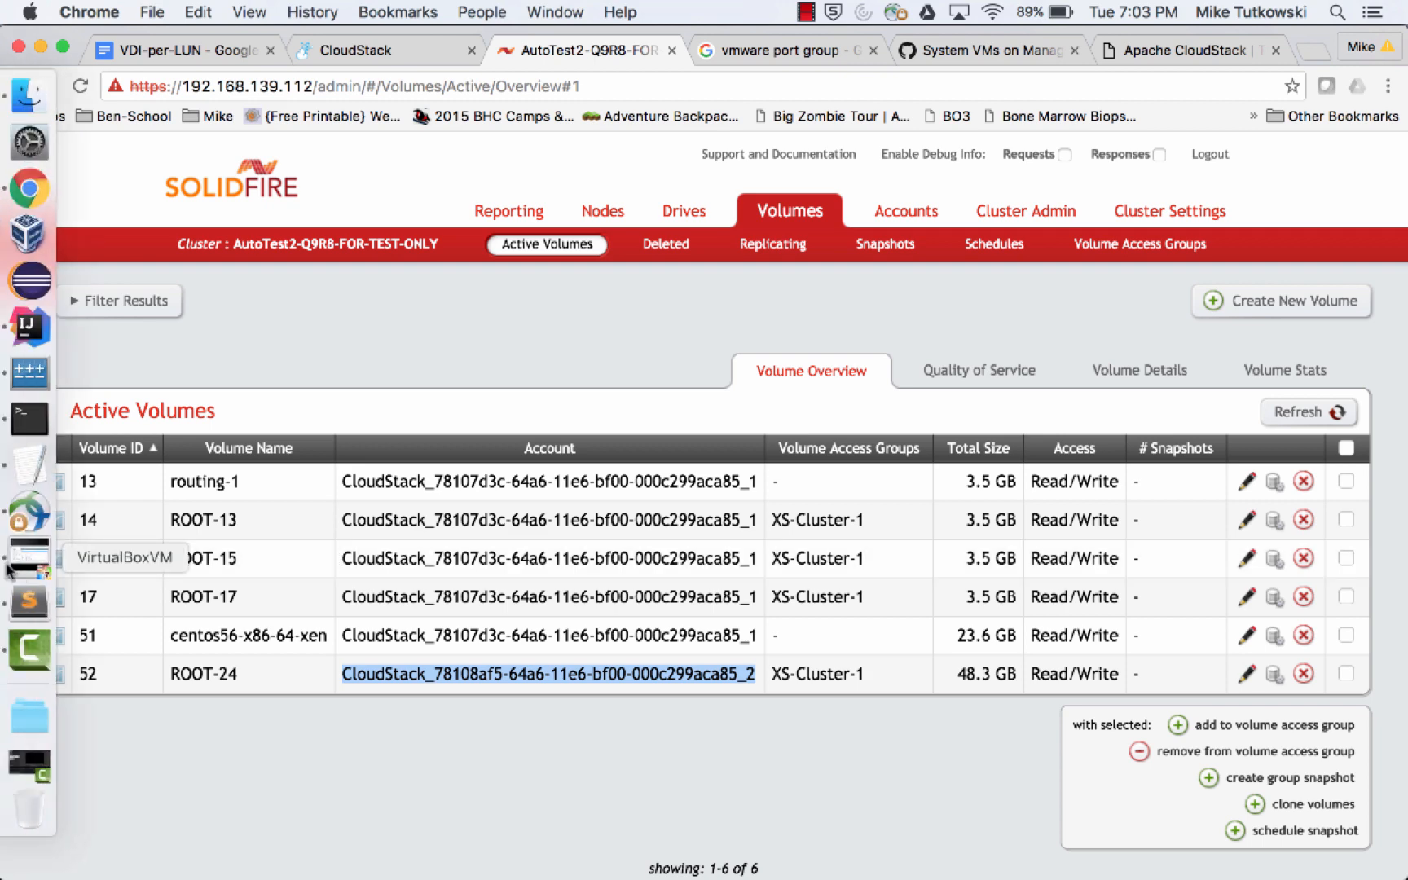
Step: Switch to XenCenter and inspect the general properties of i-2-24-VM and its root-24 storage repository under XS-Pool-2
left_click(29, 562)
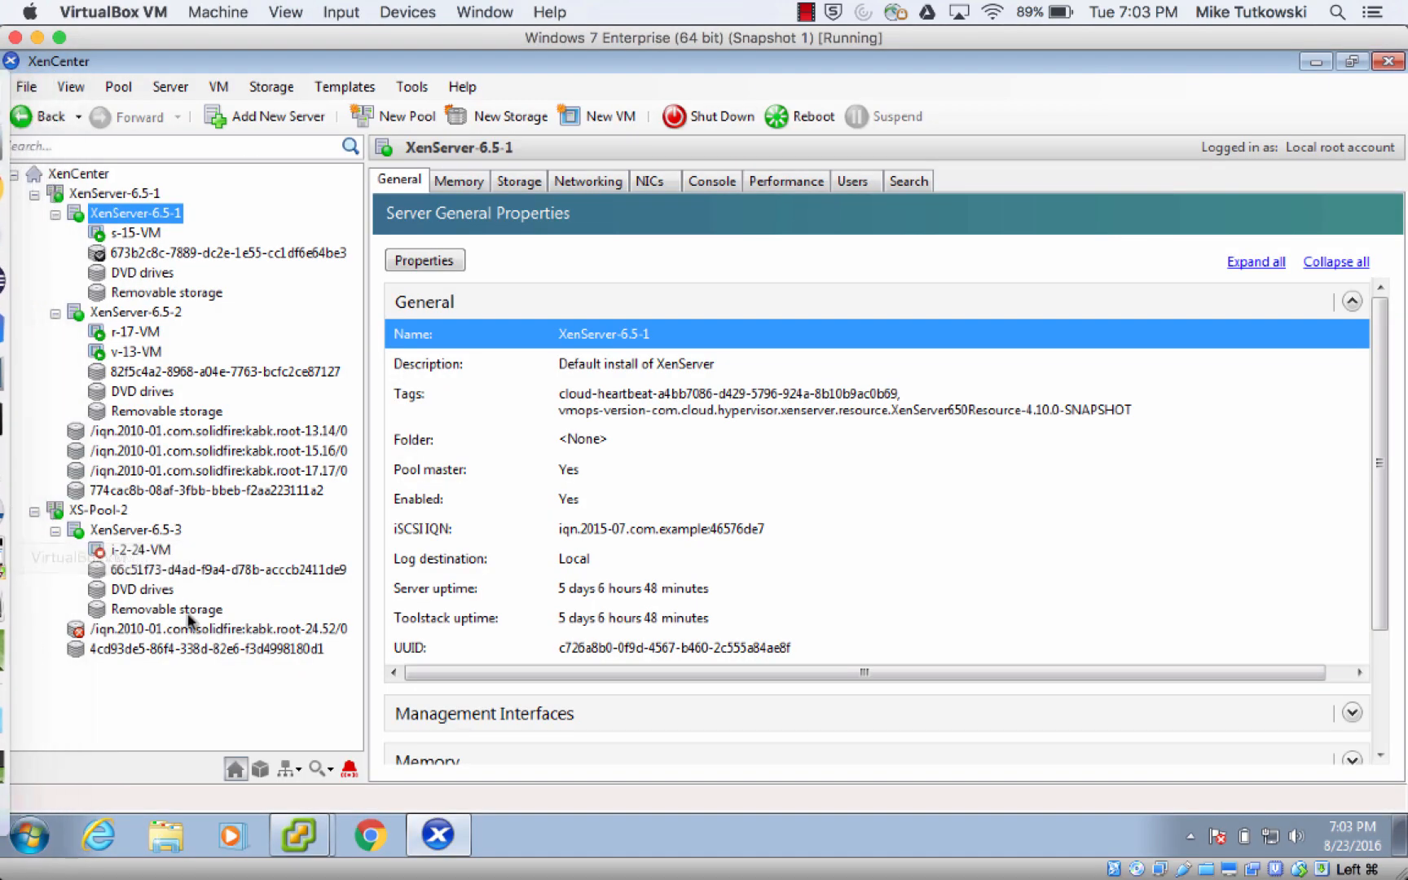
left_click(141, 551)
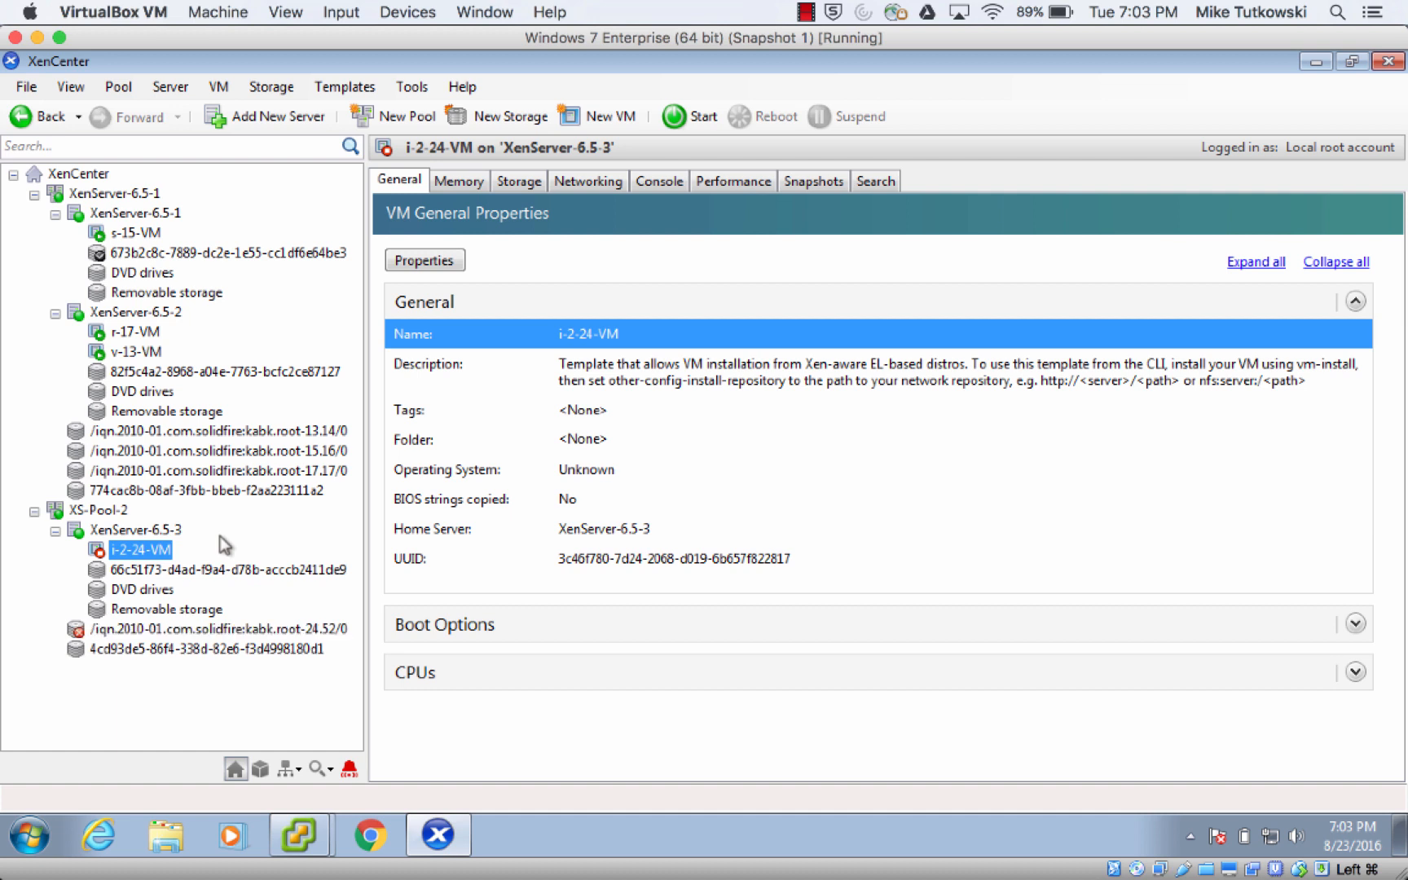
left_click(228, 631)
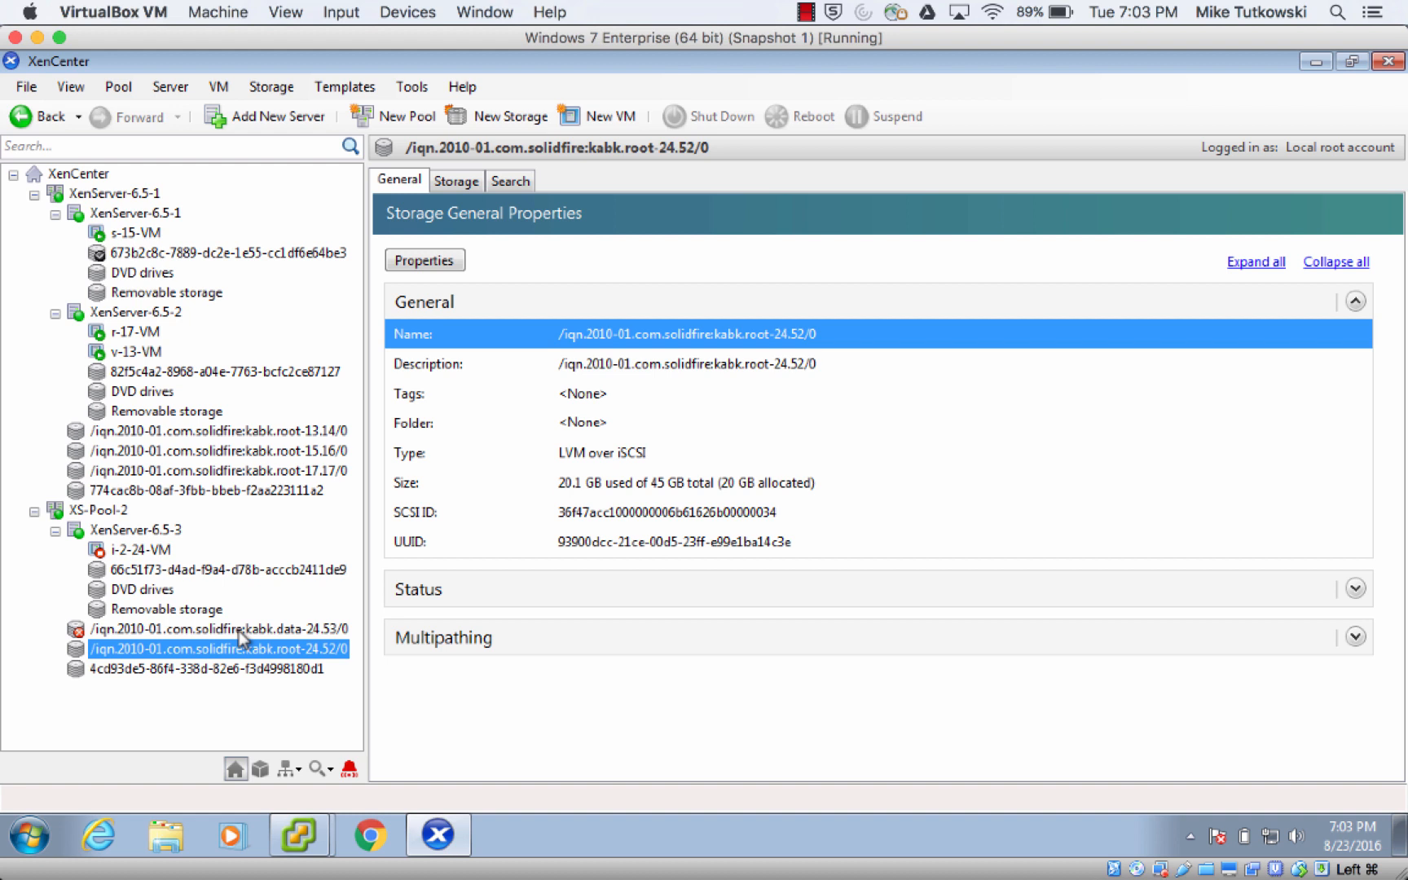
left_click(238, 630)
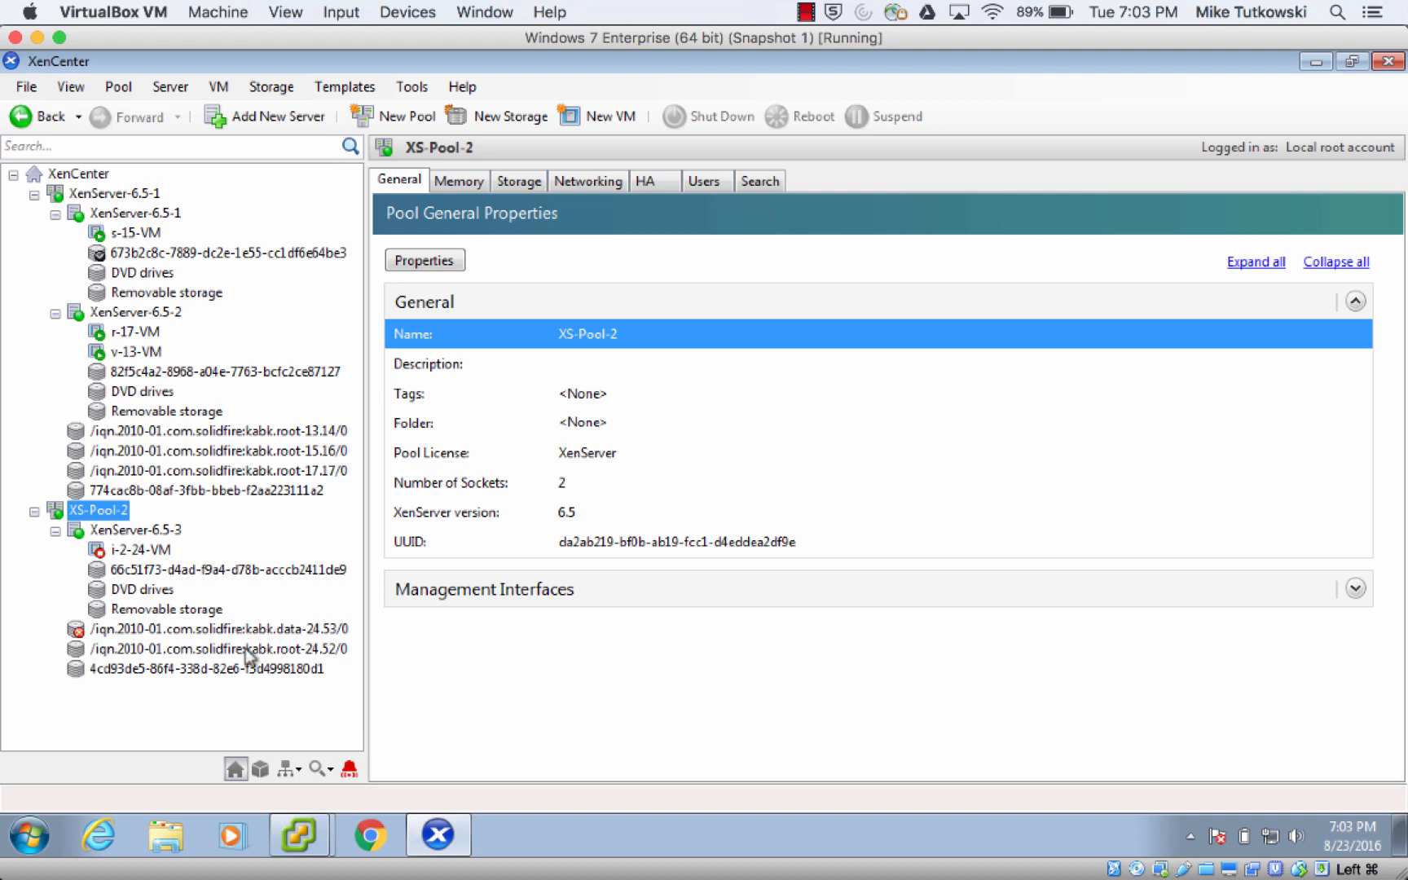
Step: List the virtual disks in the root-24 and data-24 storage repositories, and view the console of i-2-24-VM
left_click(246, 648)
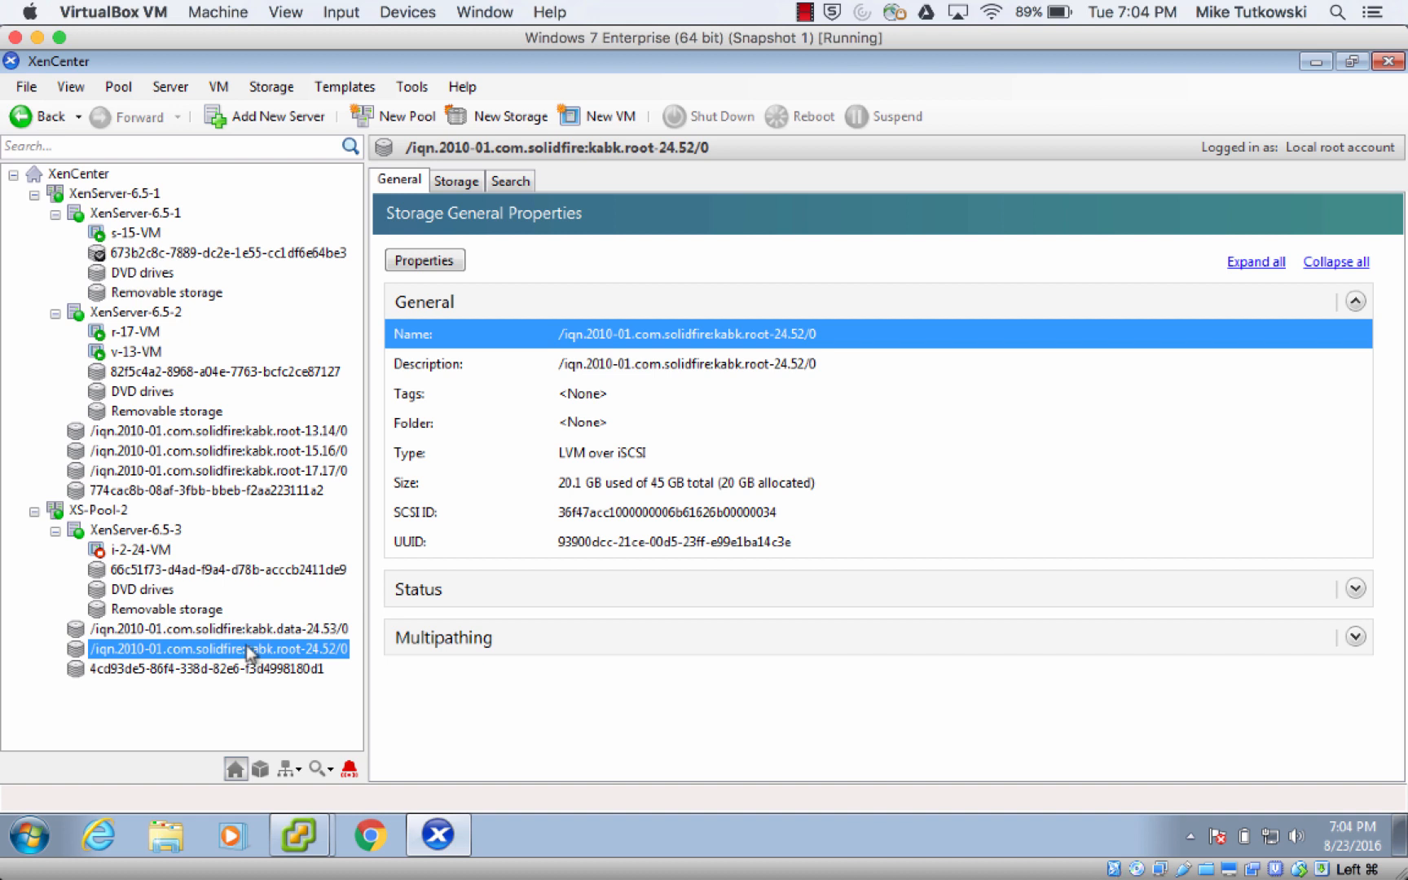
left_click(447, 180)
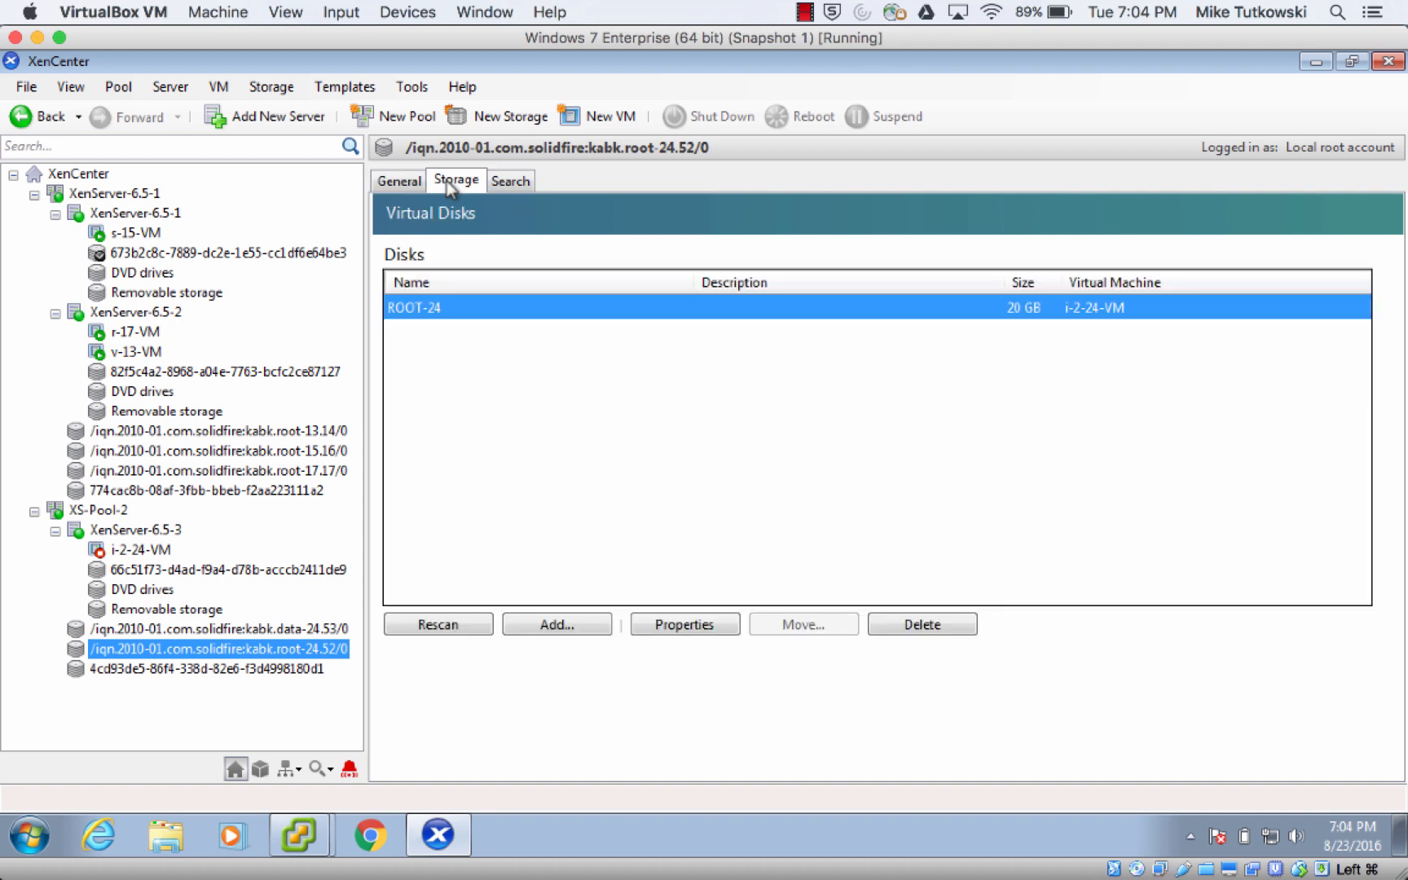
left_click(246, 632)
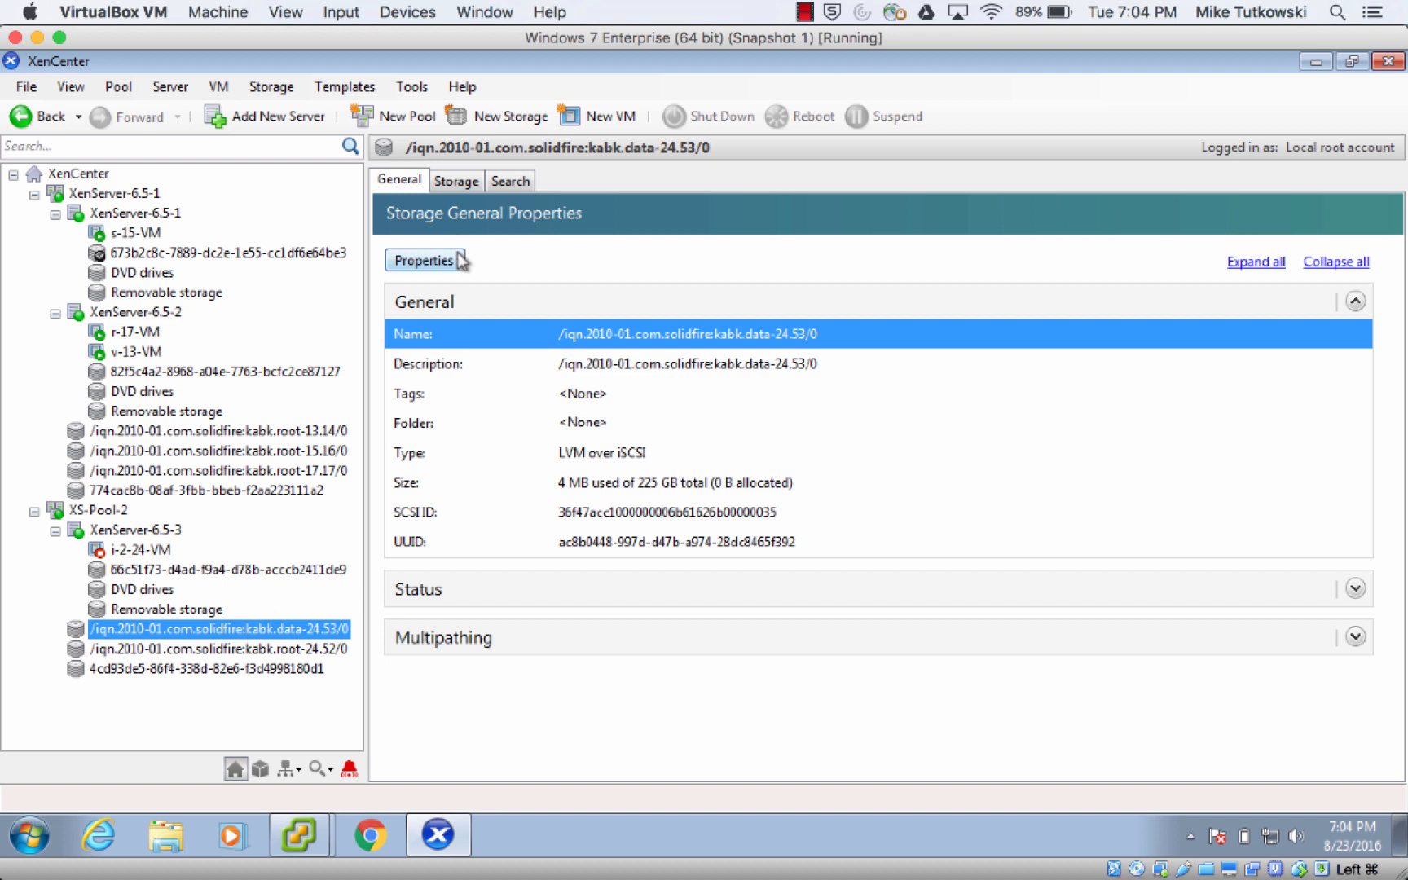
left_click(455, 187)
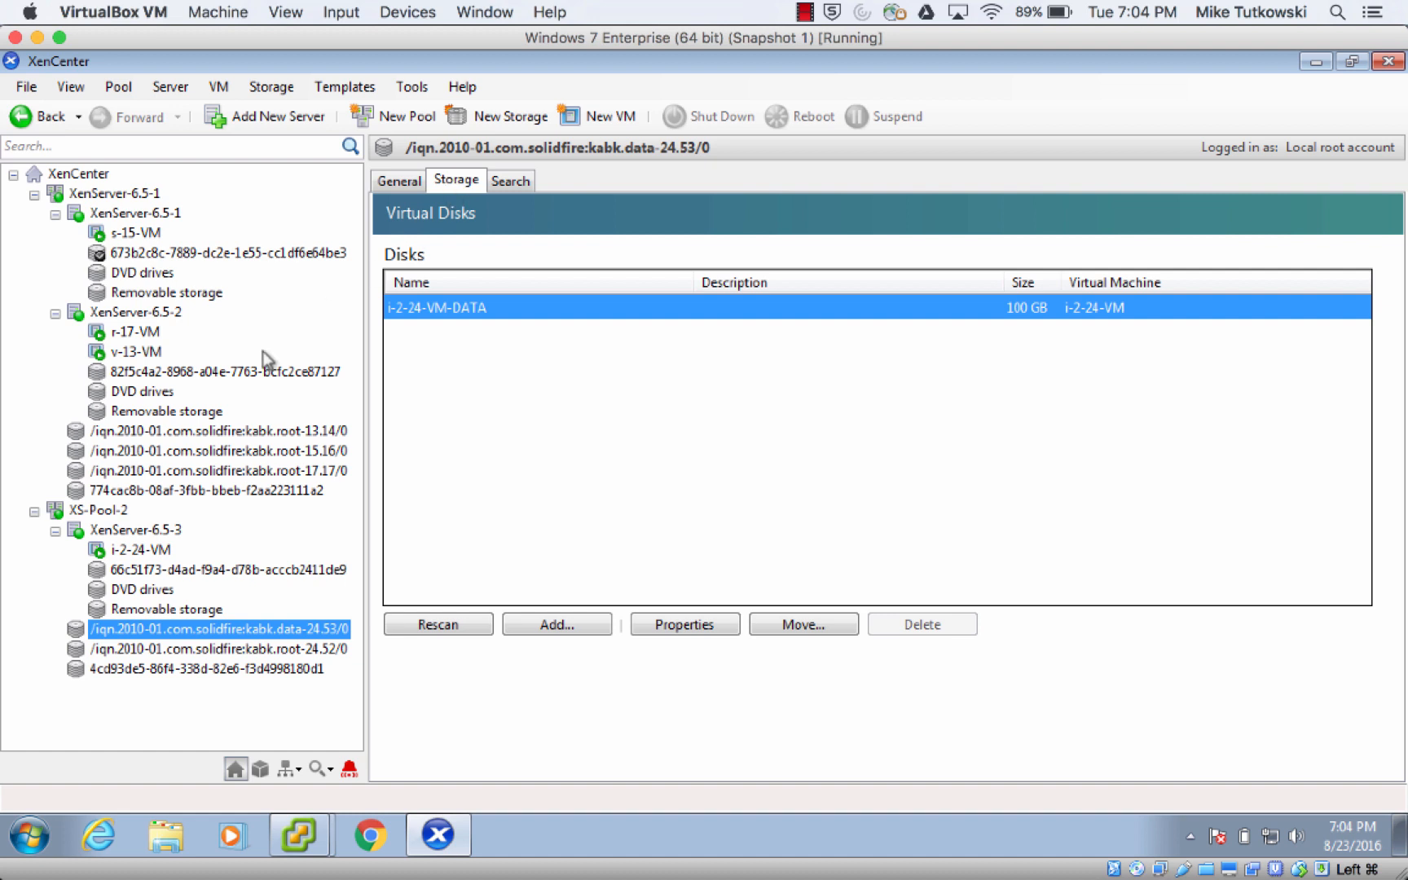
left_click(157, 552)
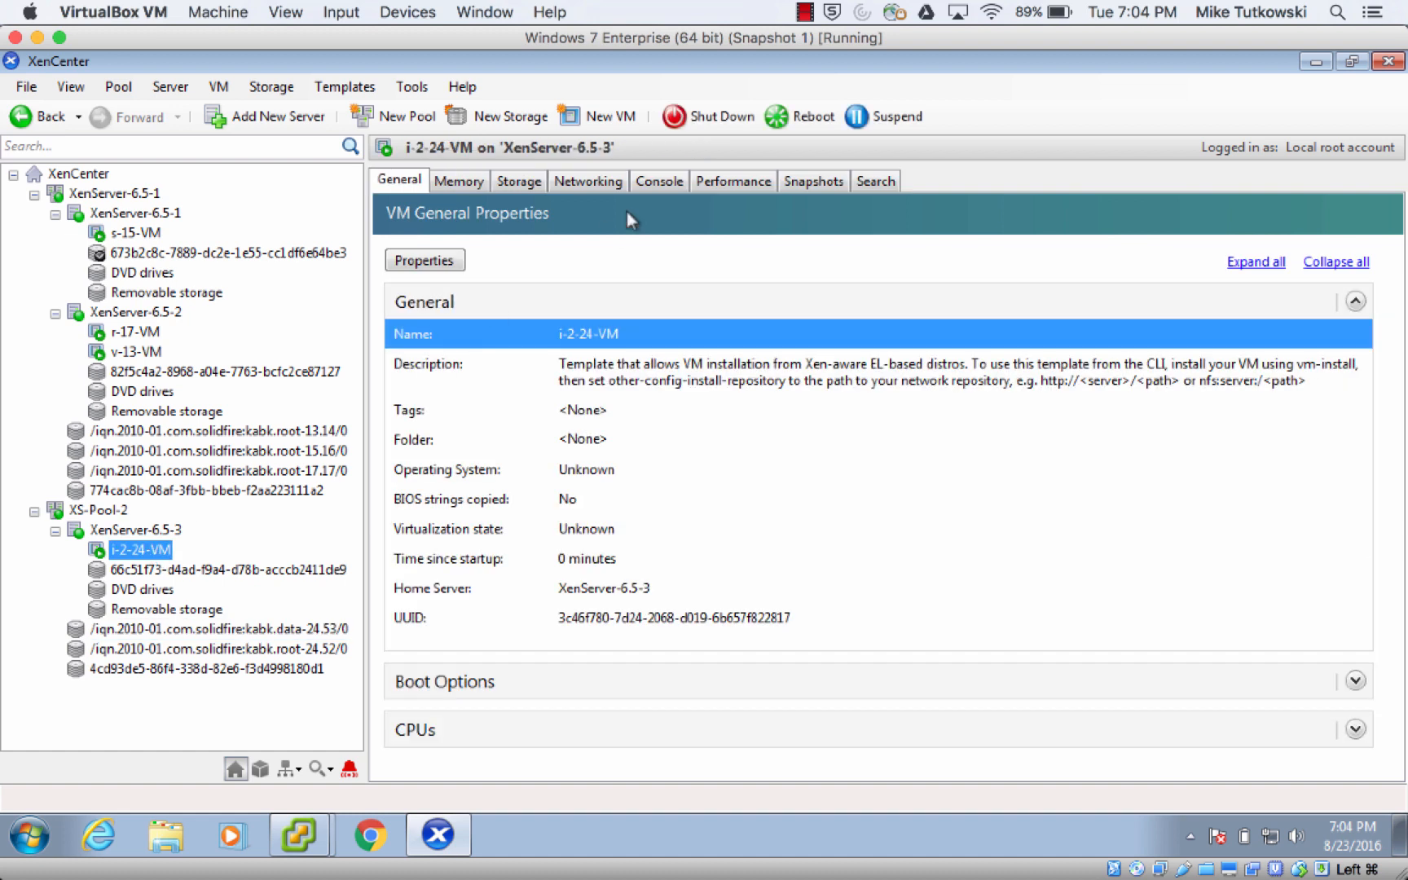
left_click(657, 182)
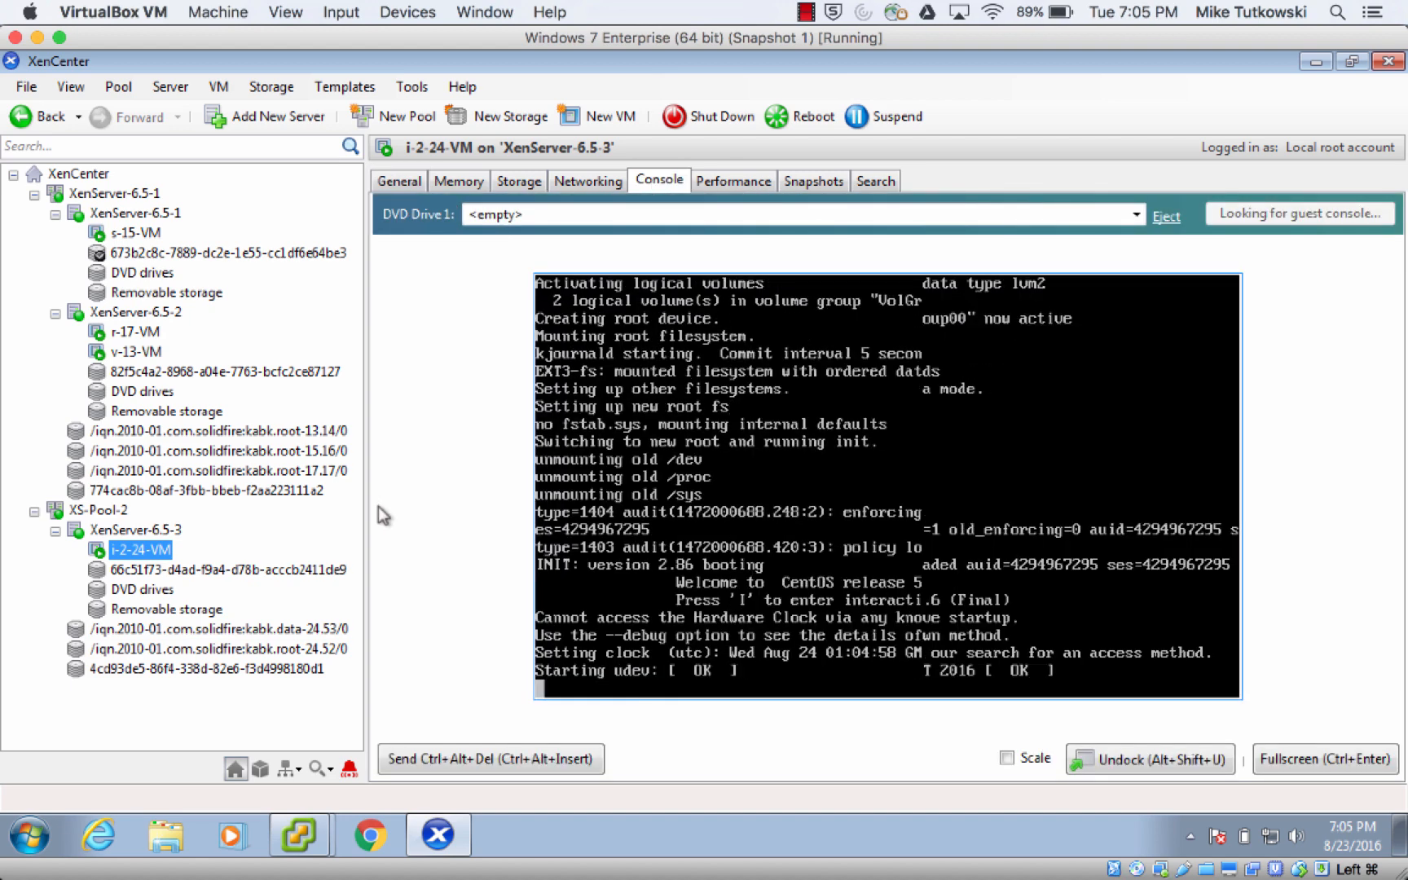
Step: Switch back to the SolidFire console, refresh the volumes' quality of service list, and check the min and max IOPS of ROOT-24
mouse_move(24, 512)
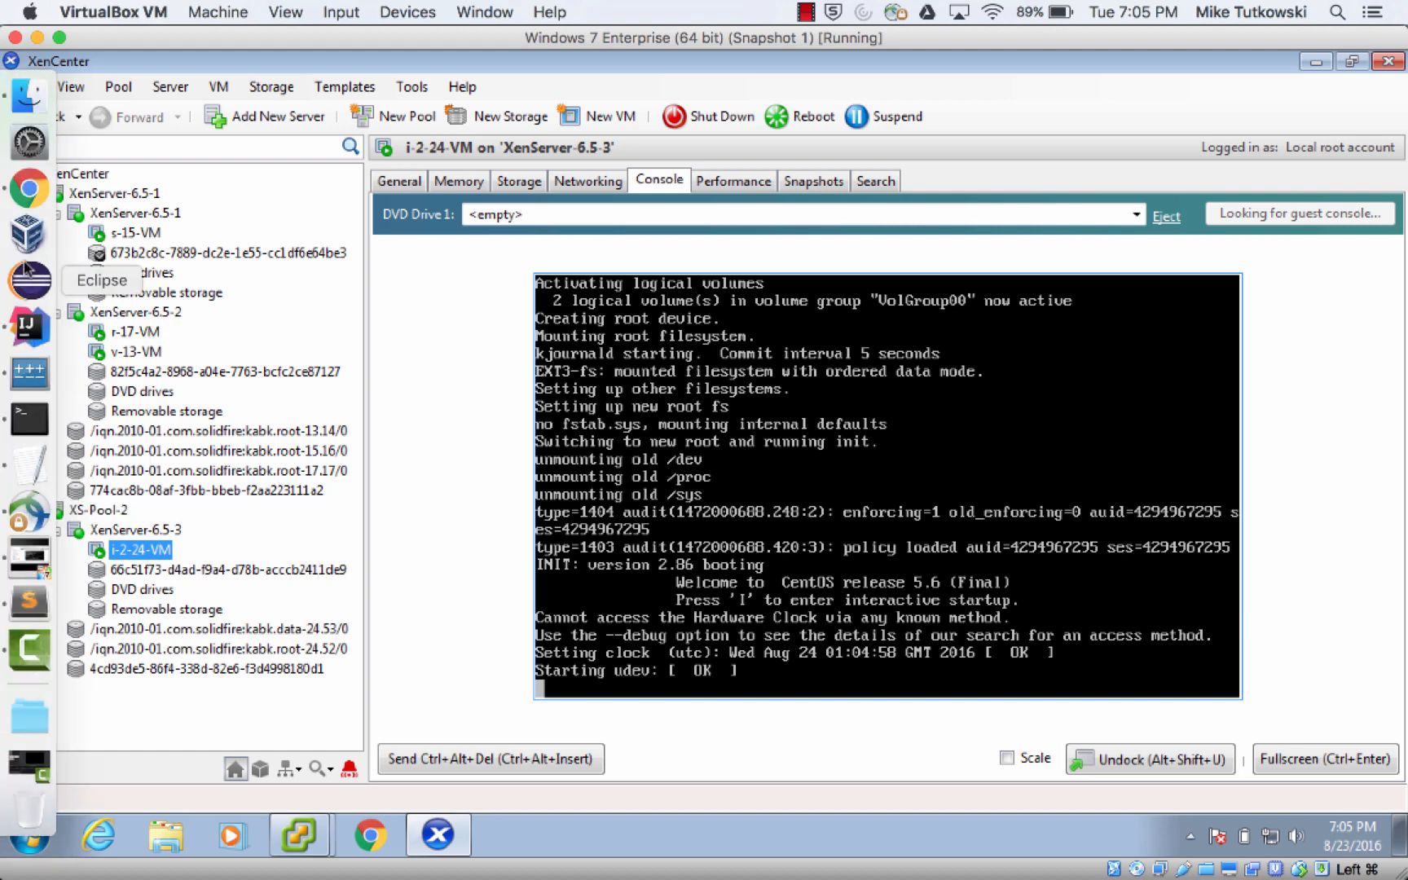
left_click(30, 203)
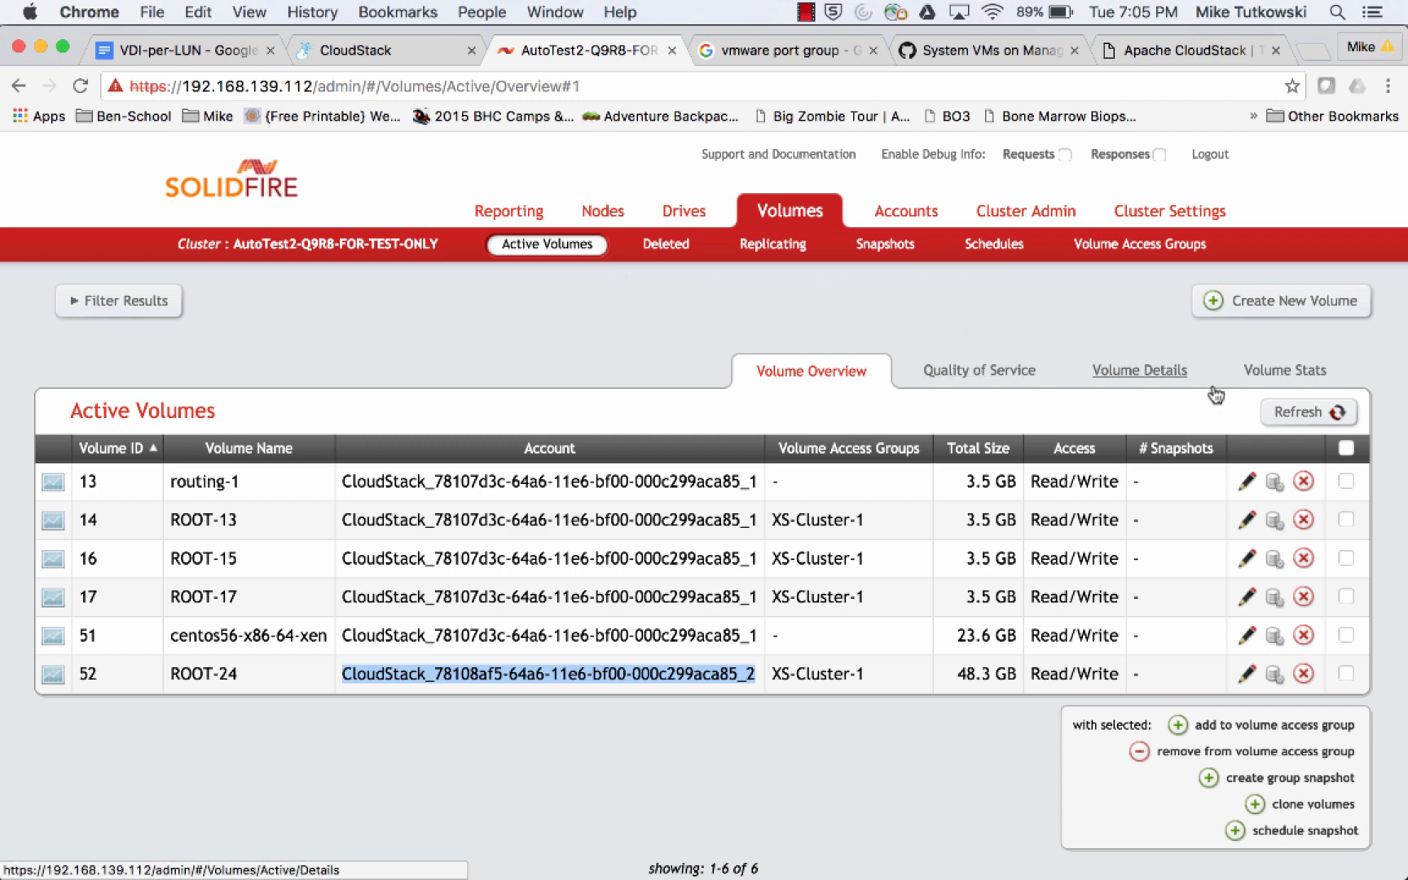
left_click(1006, 373)
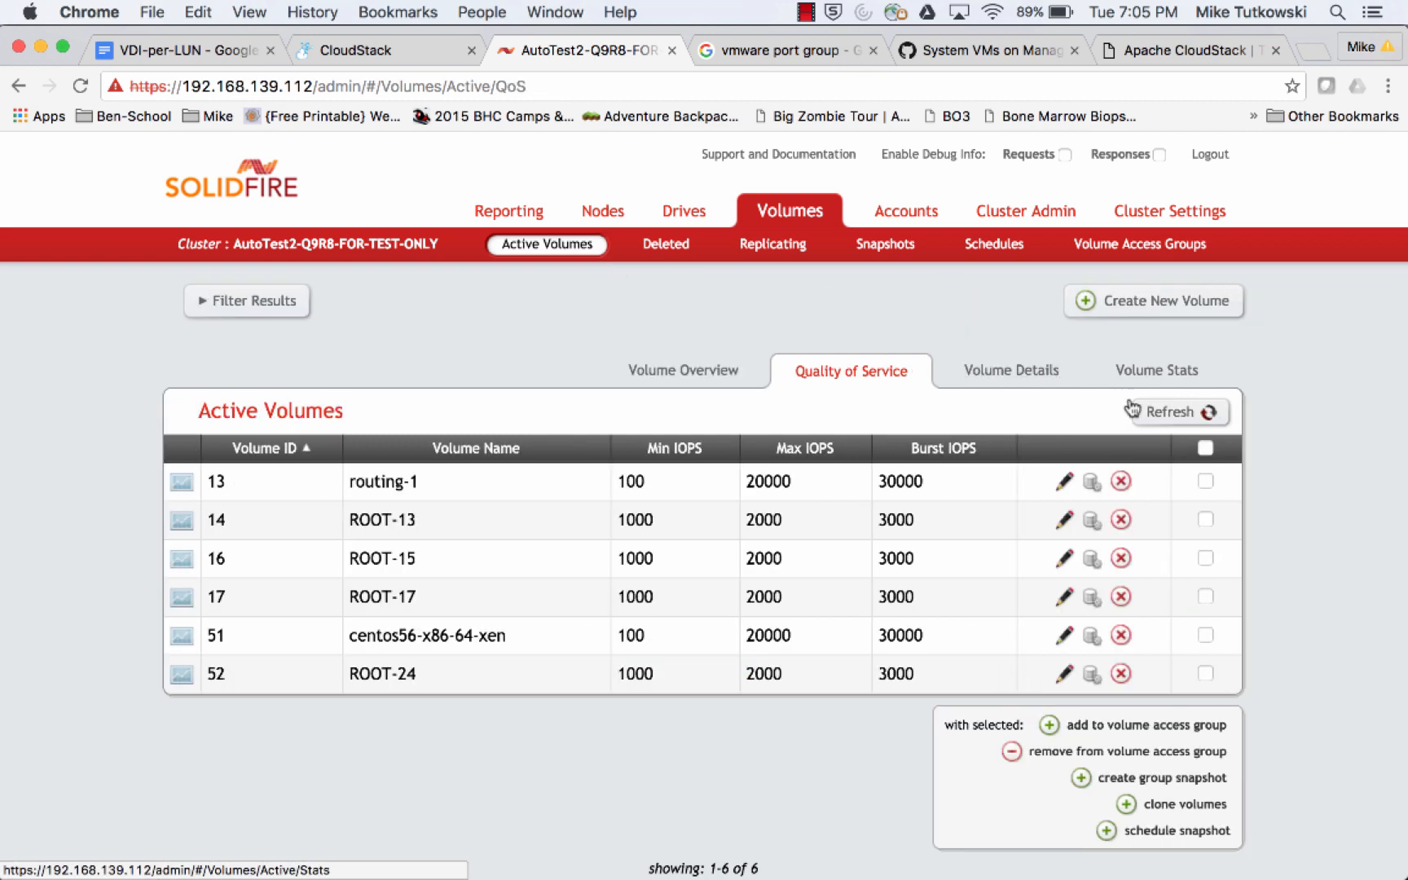
left_click(1162, 413)
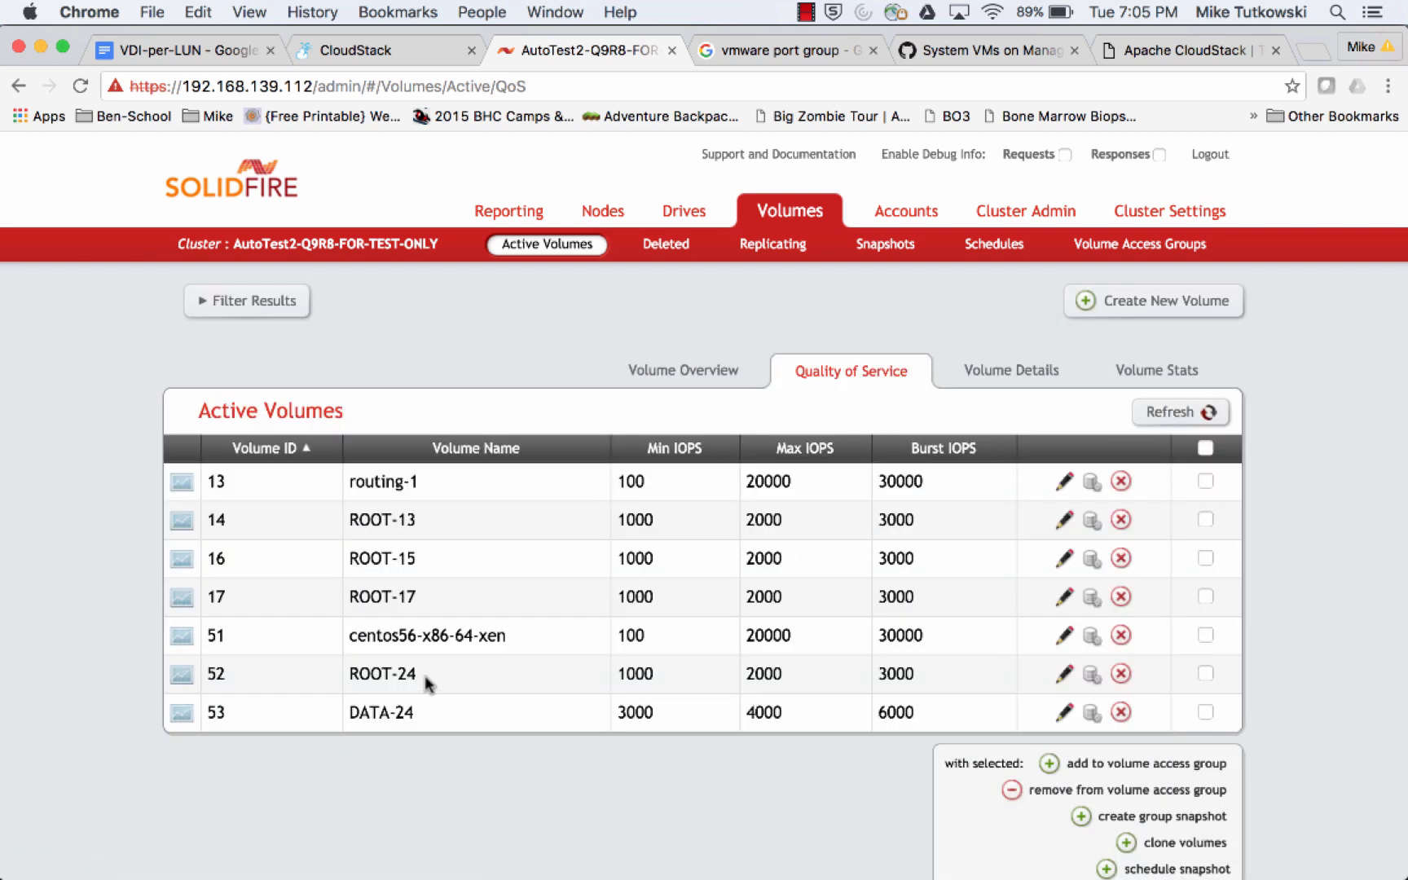
left_click_drag(424, 677, 353, 678)
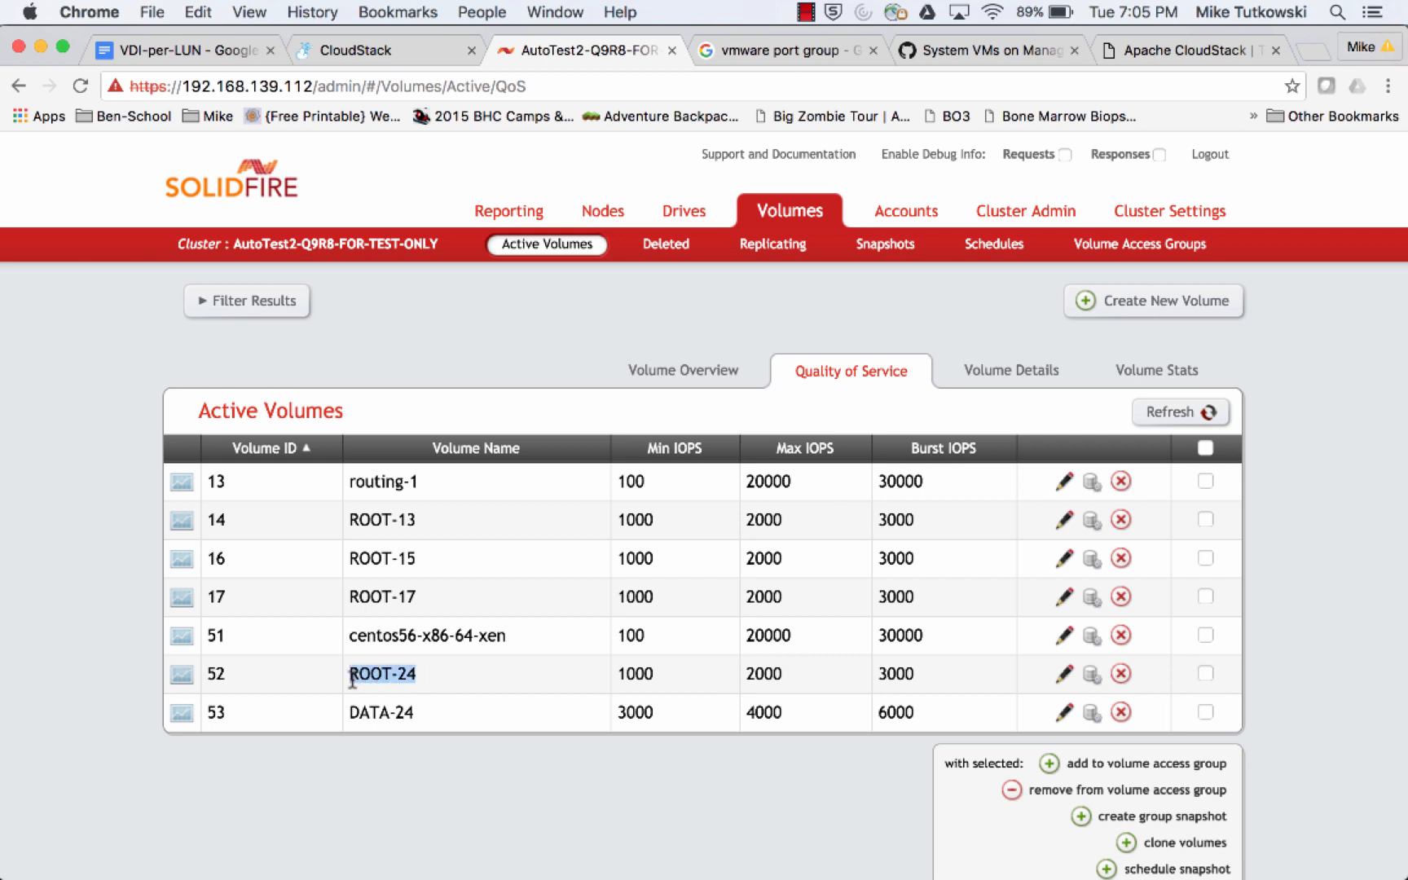
double_click(632, 673)
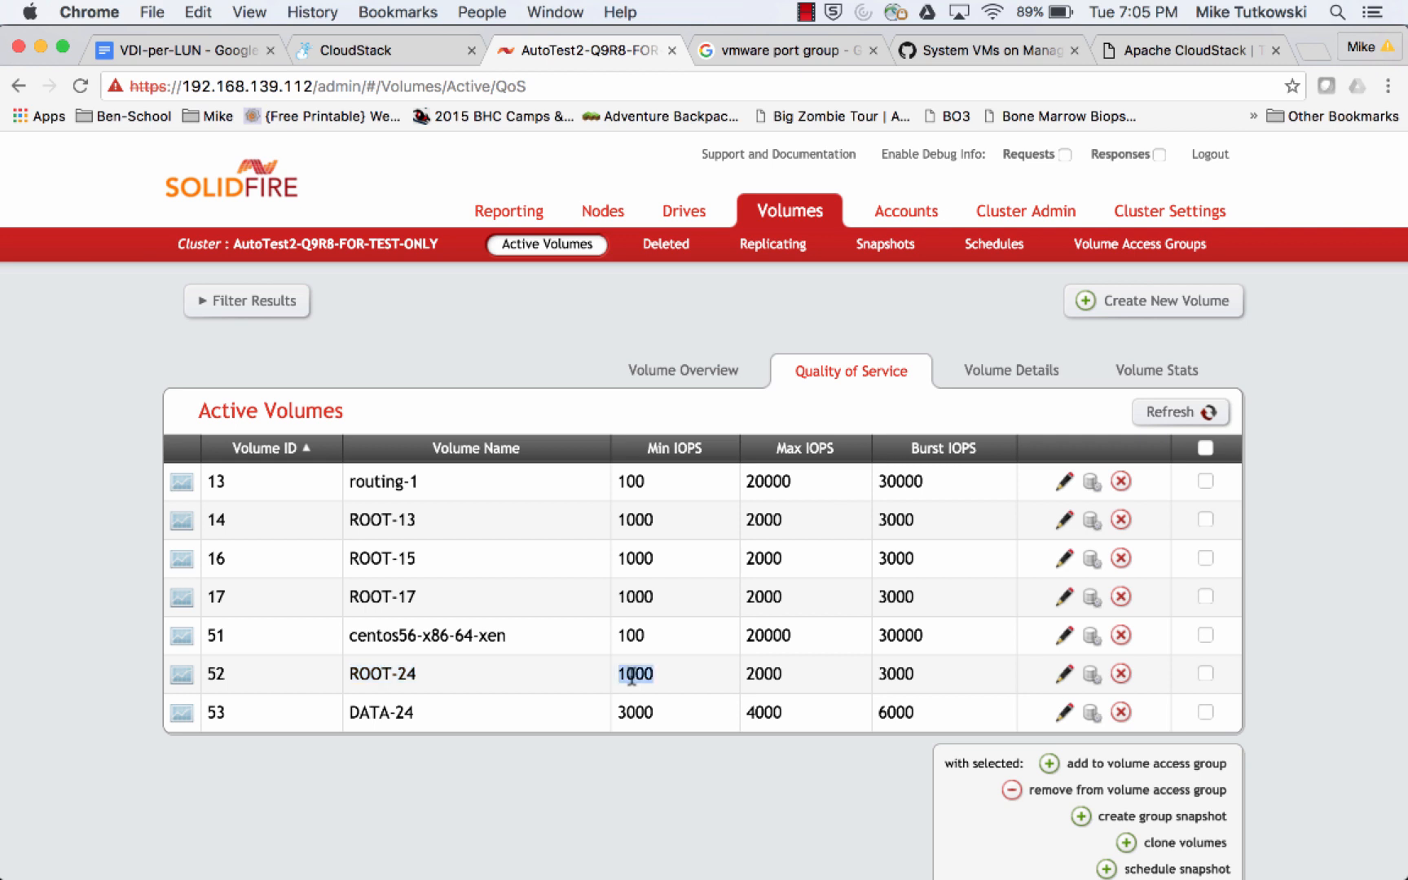
double_click(760, 673)
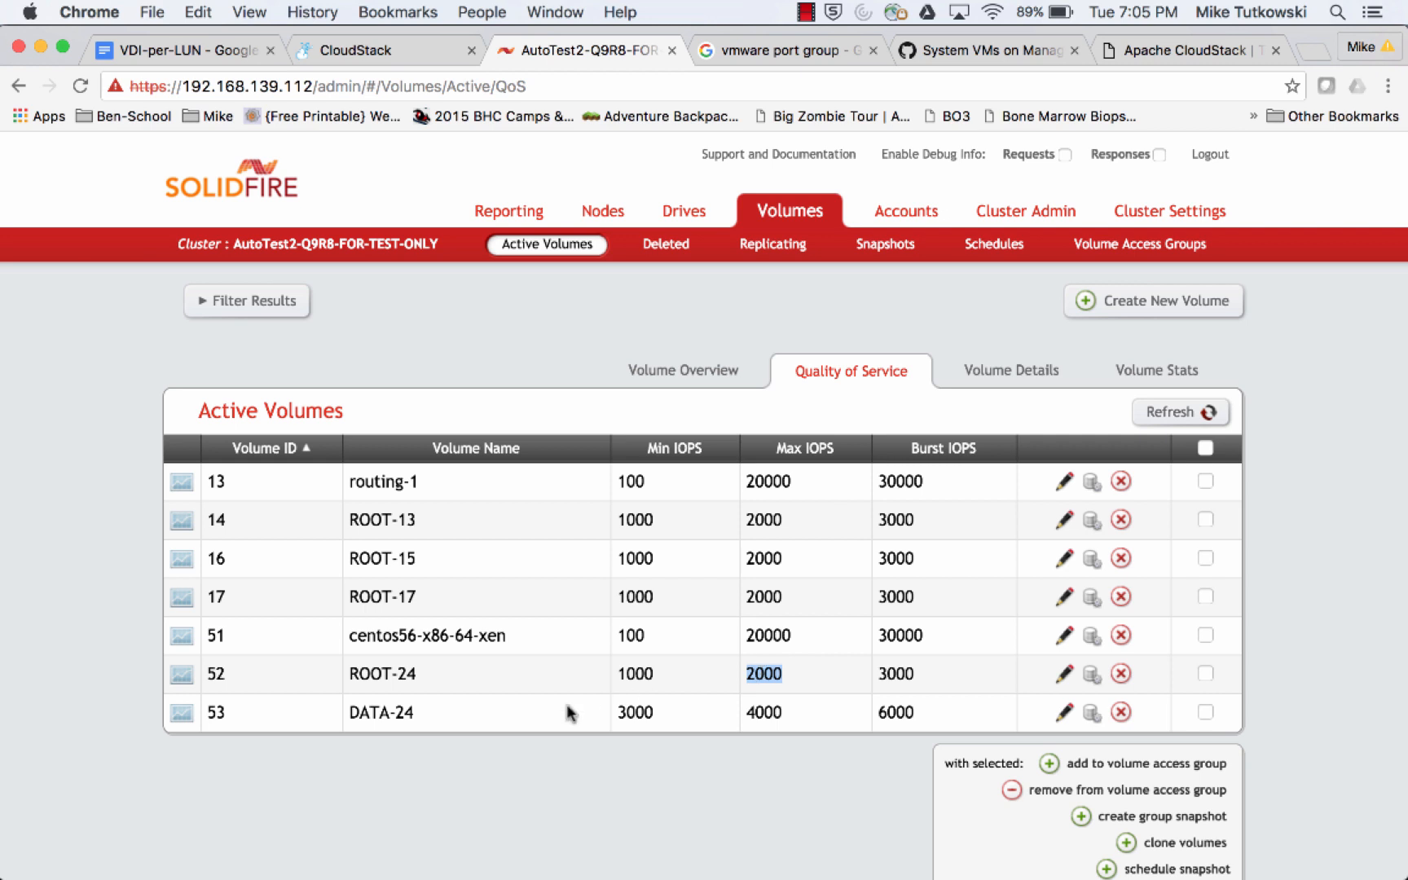
Step: Check the min and max IOPS of the DATA-24 volume
left_click(432, 722)
left_click_drag(408, 715, 353, 717)
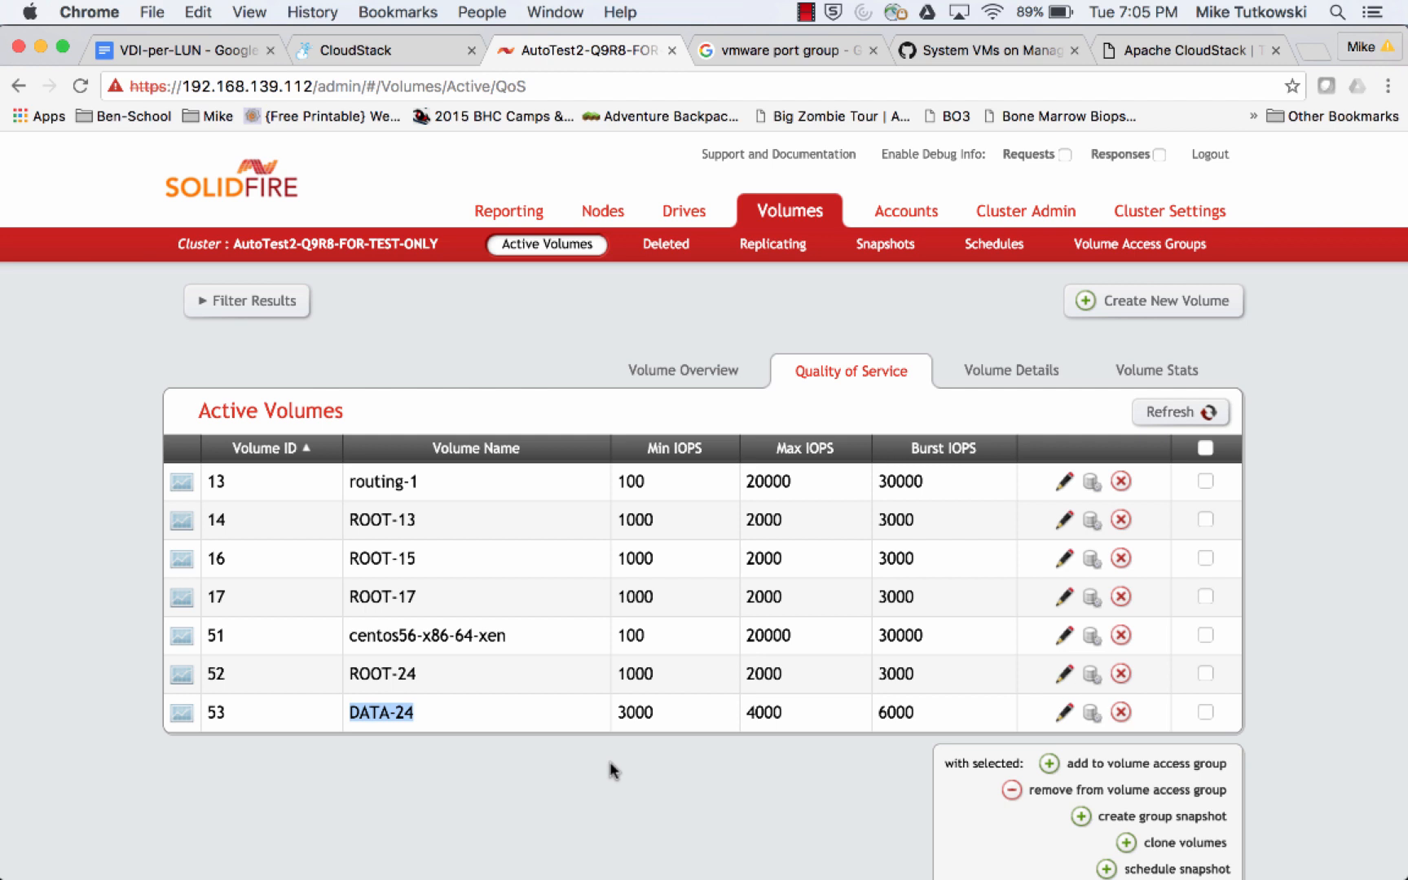
double_click(634, 714)
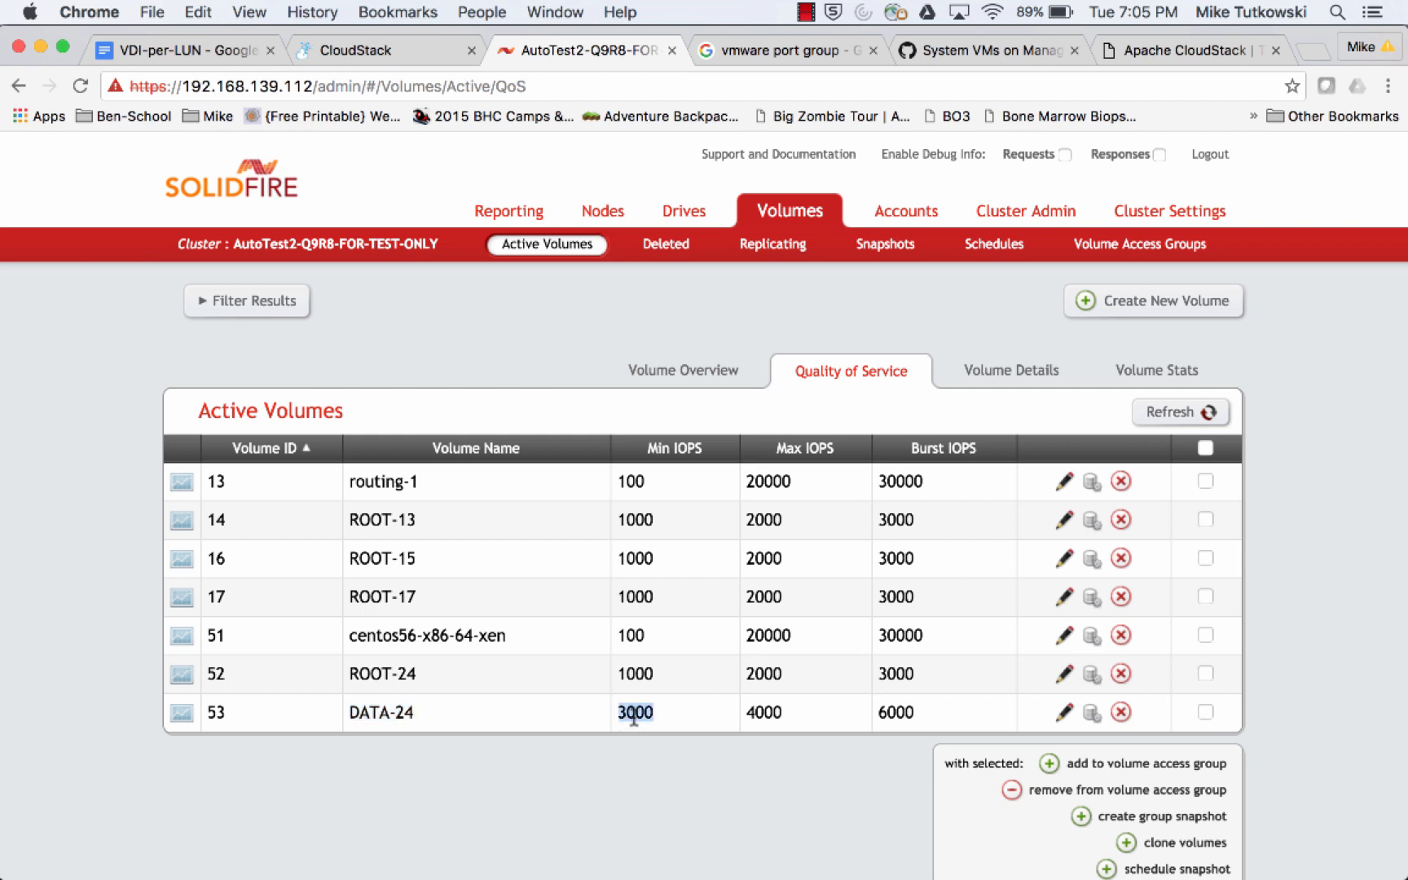
double_click(762, 711)
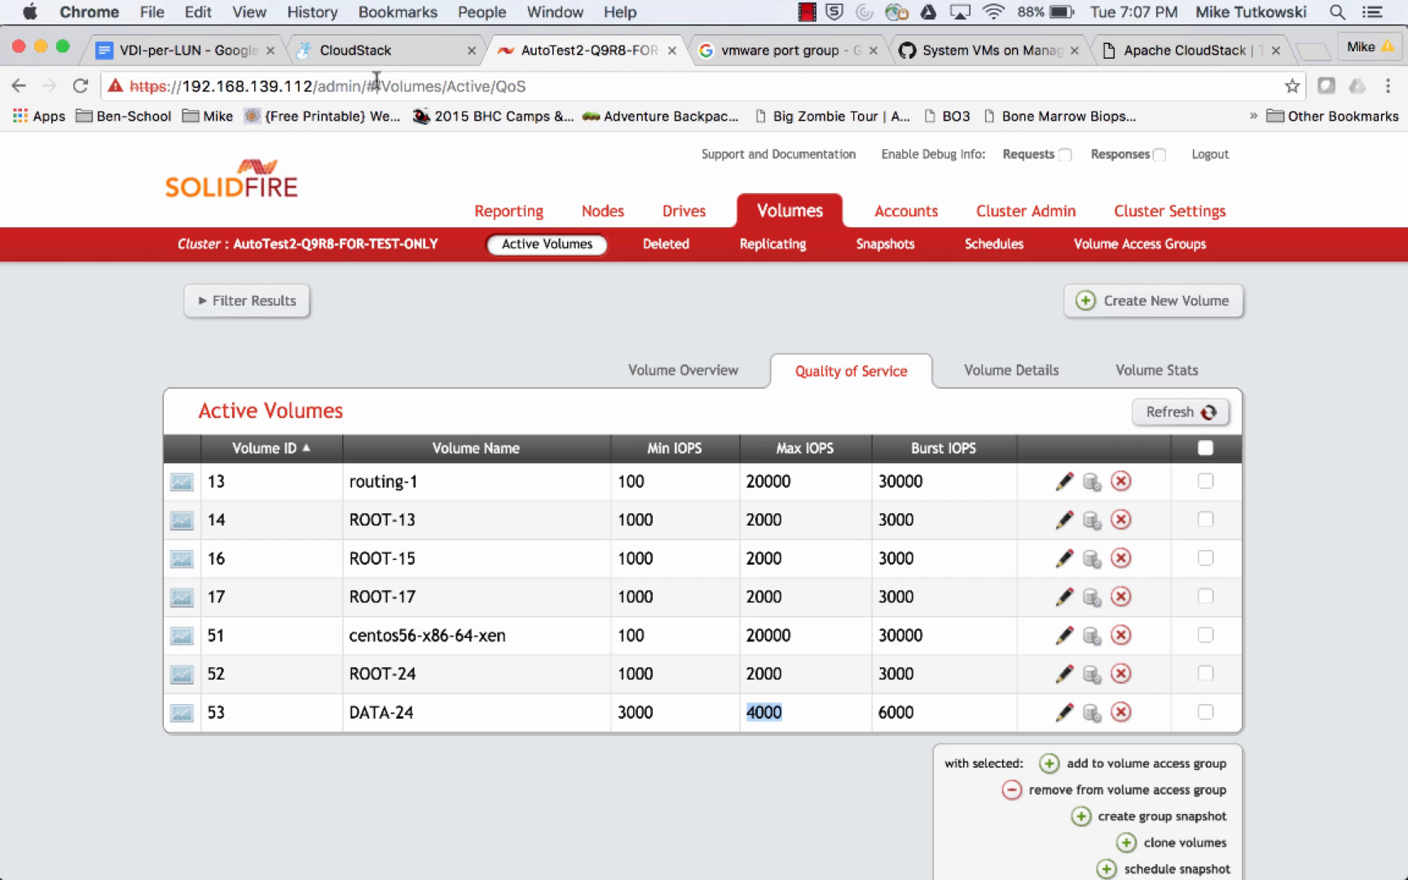
Step: Switch to CloudStack, reload the instances list, open the details of VM-XS-1, and check its compute offering
left_click(375, 55)
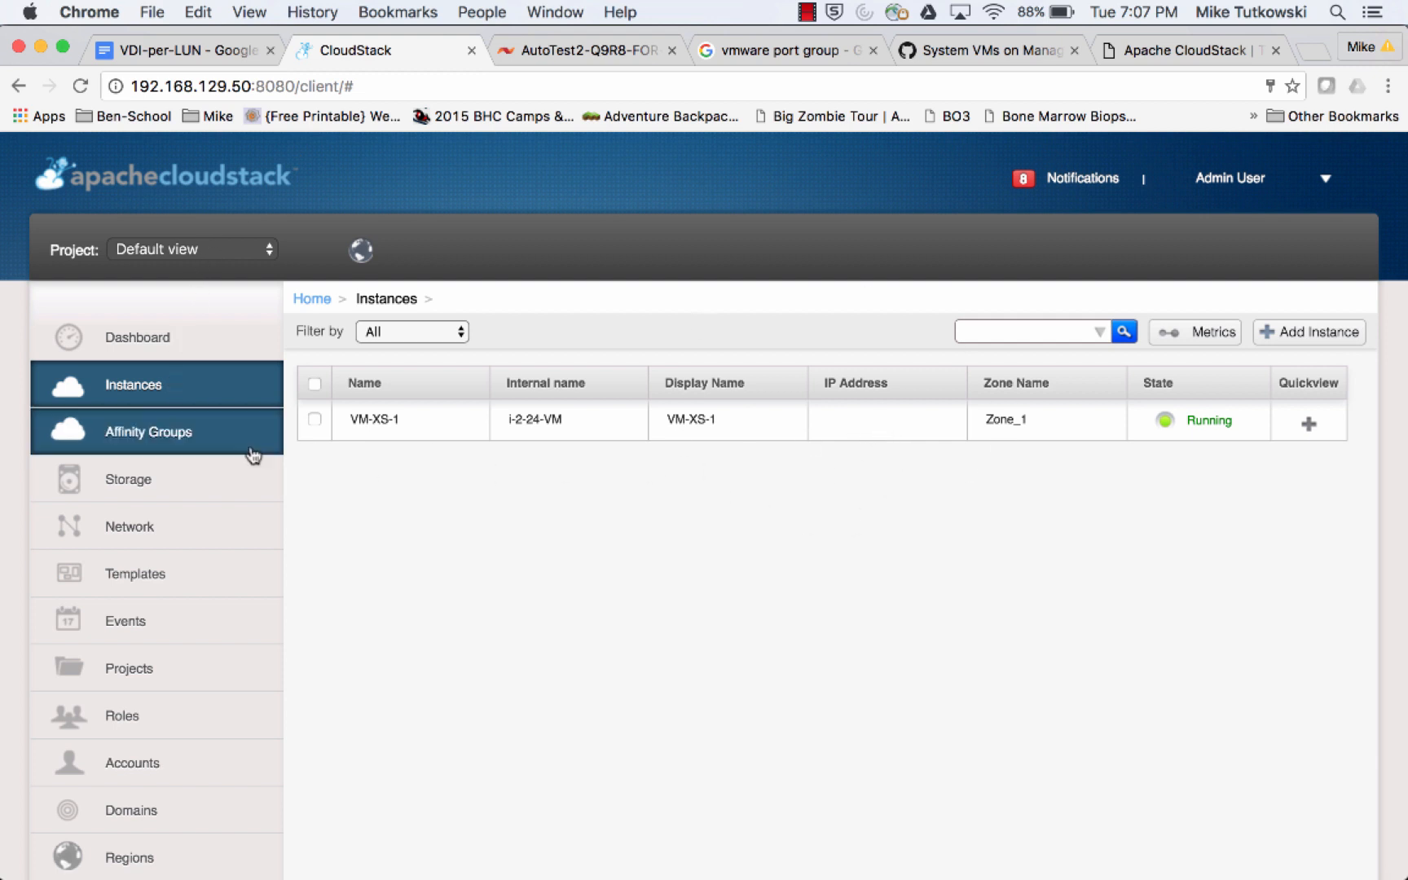
left_click(225, 393)
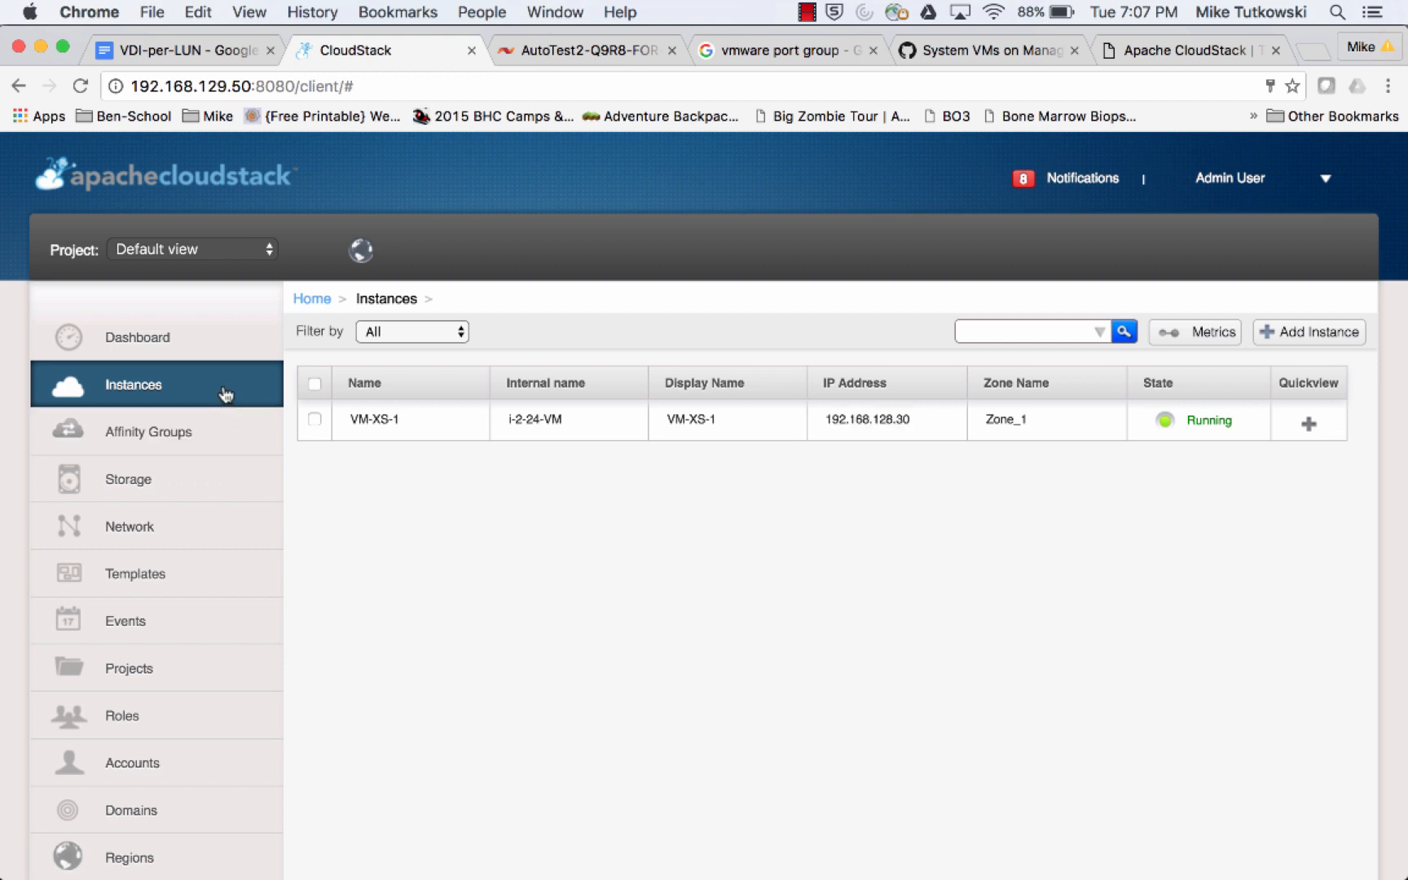
left_click(377, 427)
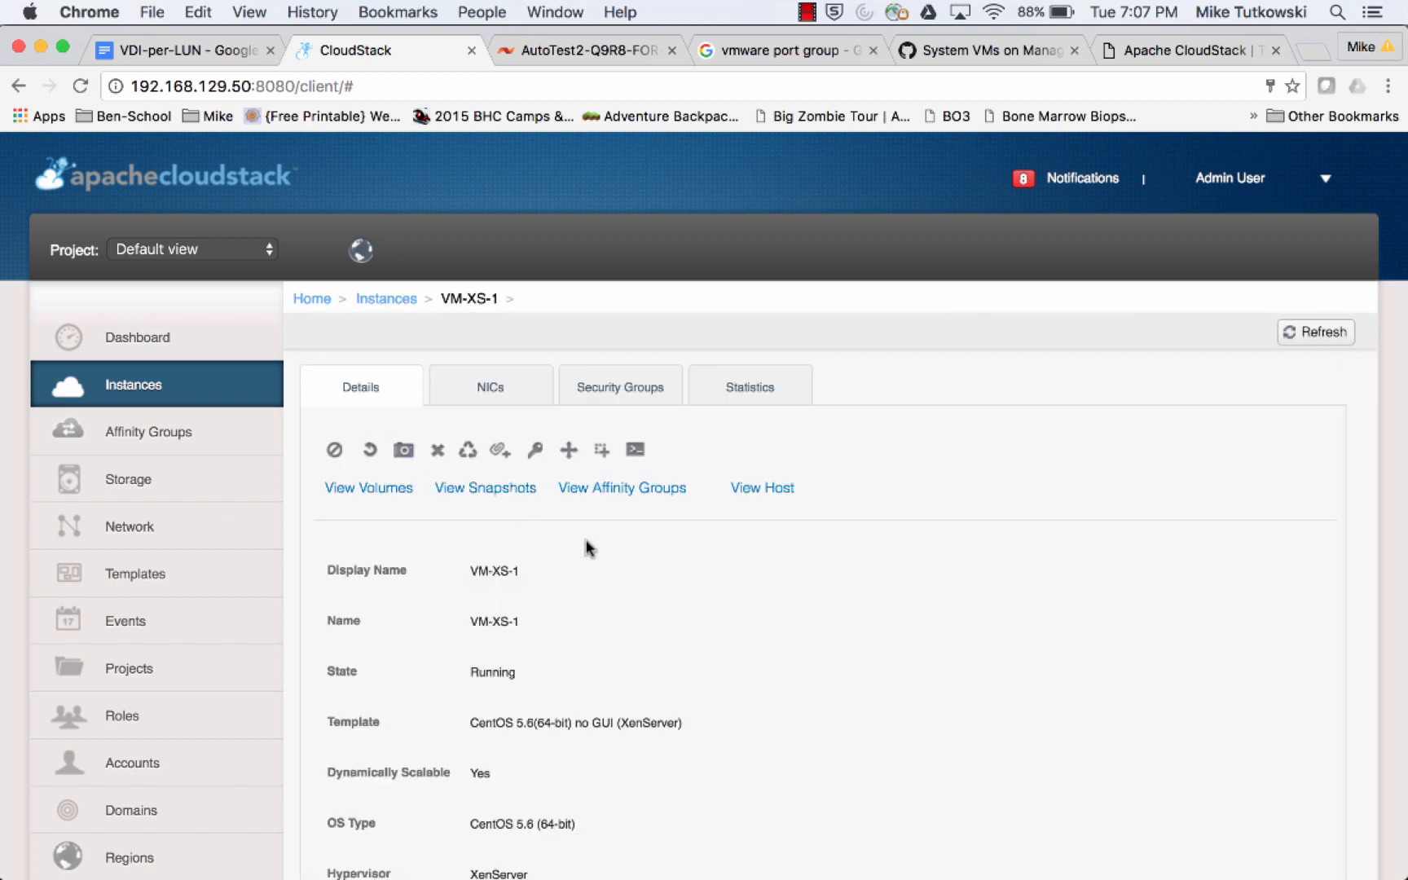
scroll(715, 687, "down", 3)
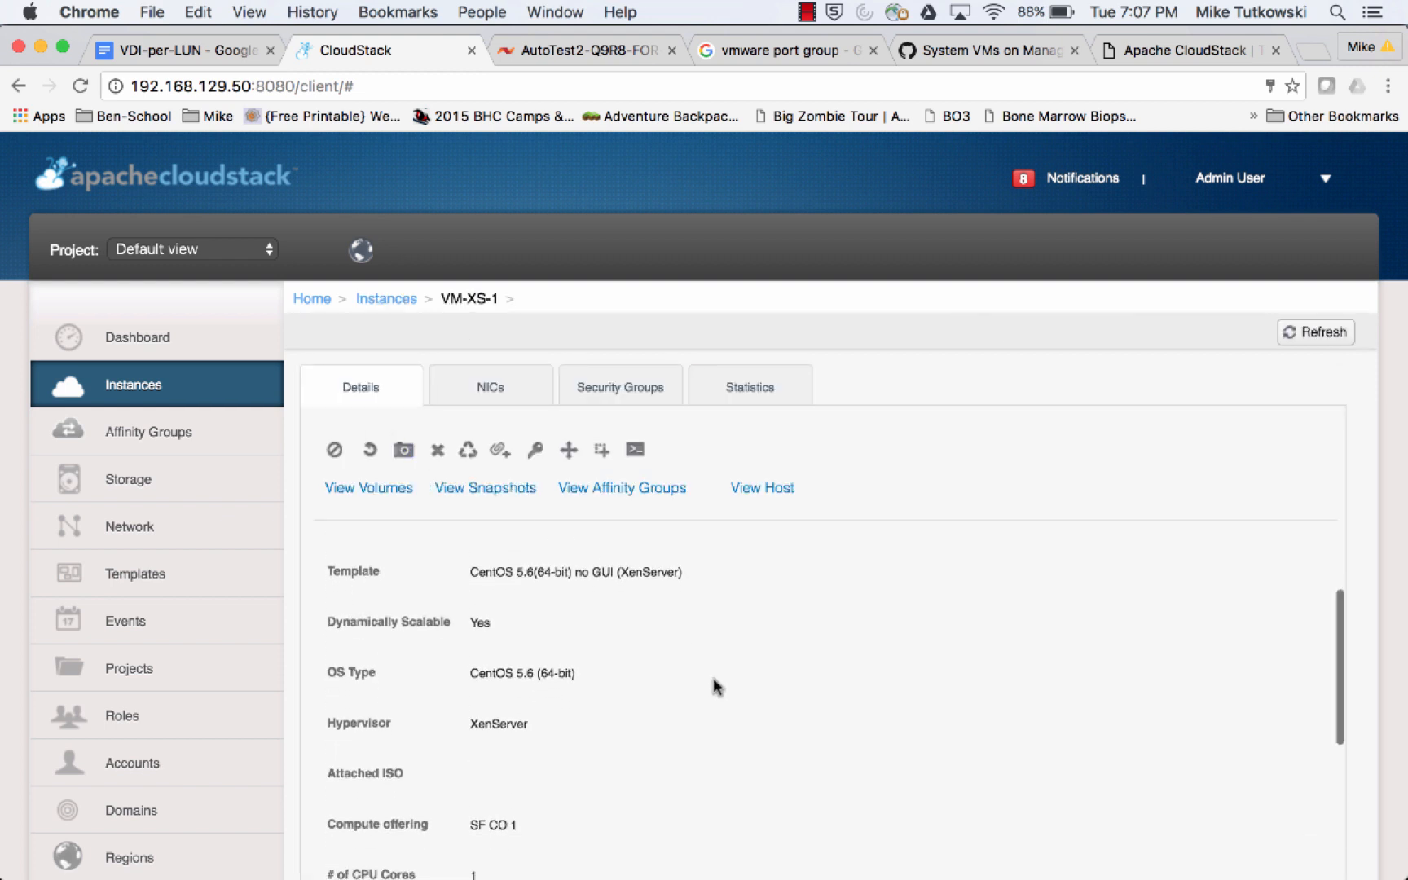
scroll(716, 686, "down", 3)
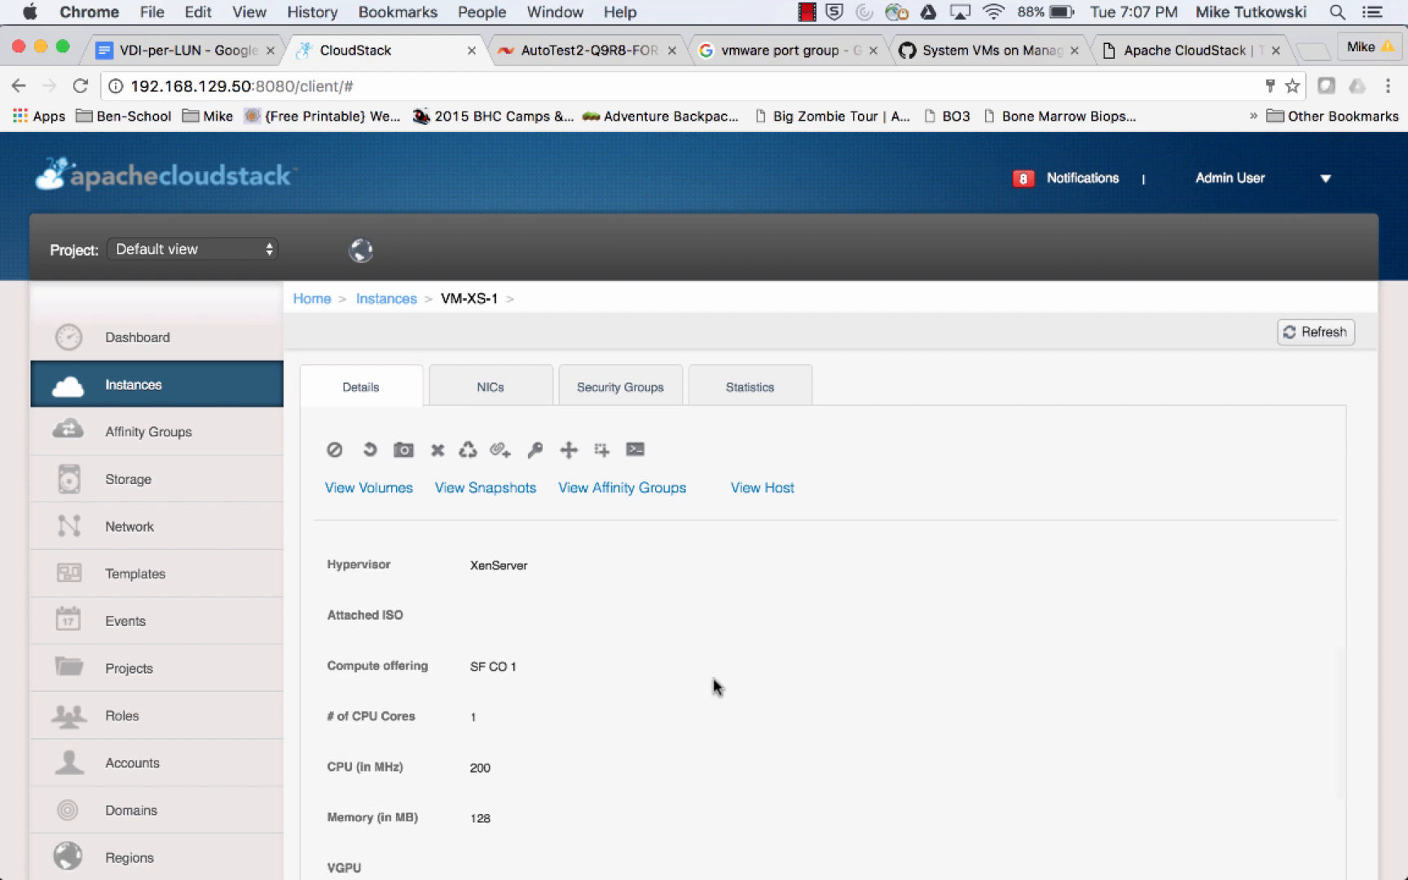
left_click_drag(520, 668, 470, 668)
scroll(660, 668, "down", 3)
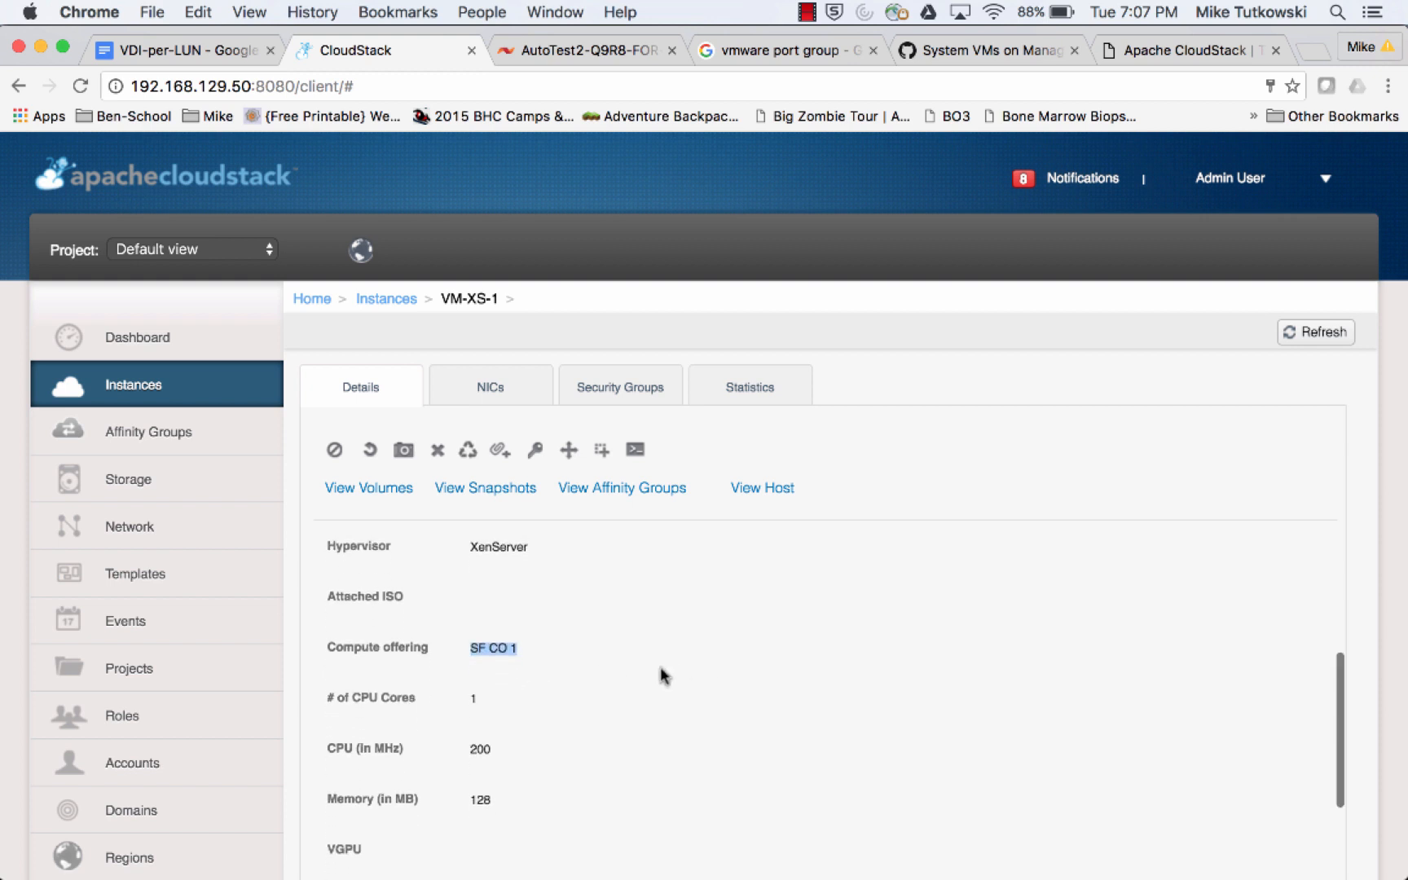
Step: Check which host VM-XS-1 runs on, then switch to XenCenter and view the XenServer-6.5-3 host and the XenServer-6.5-1 pool
scroll(659, 666, "down", 5)
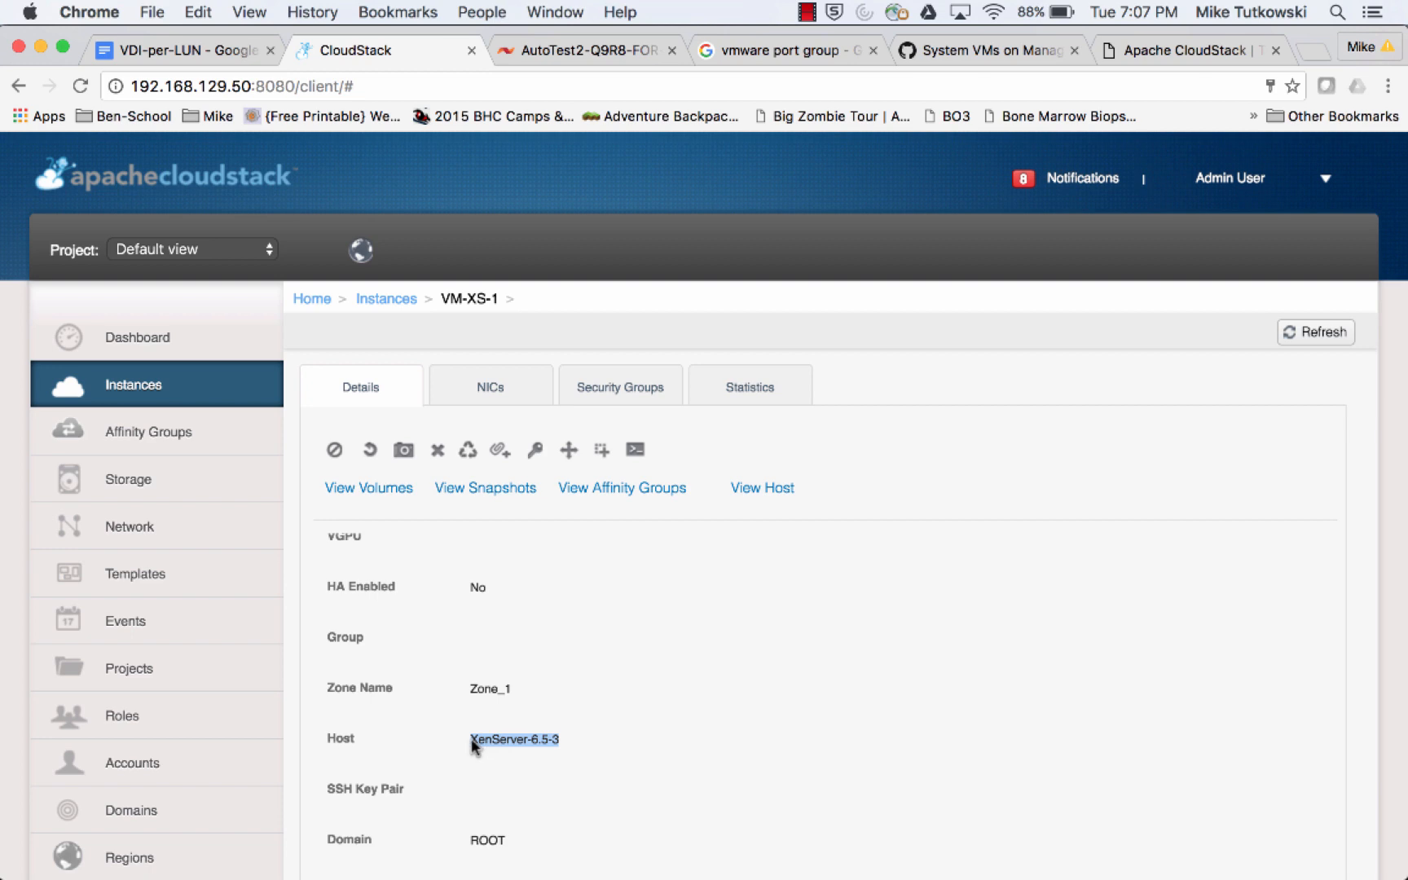
mouse_move(25, 717)
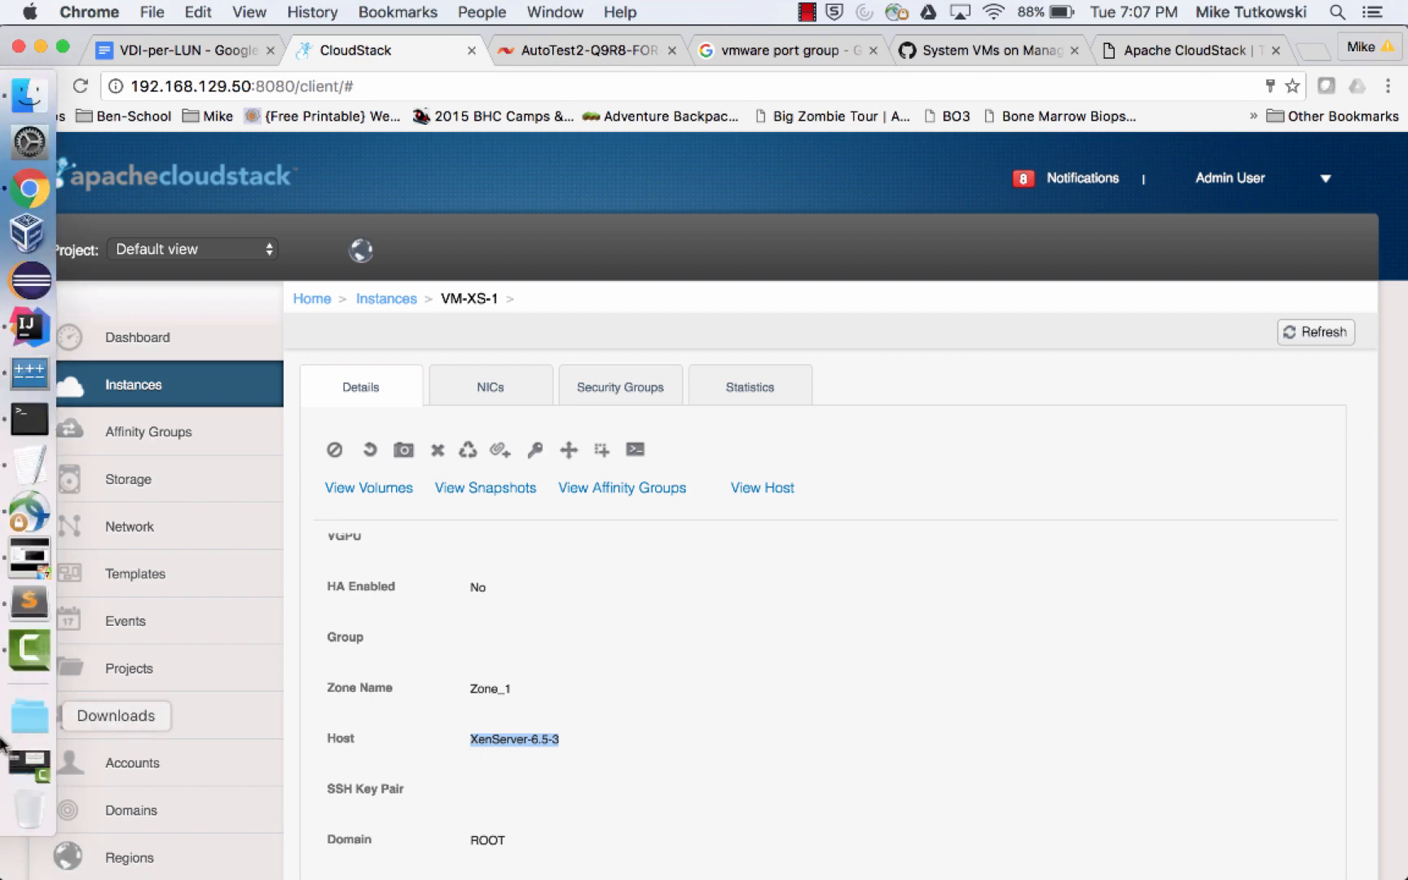
left_click(27, 561)
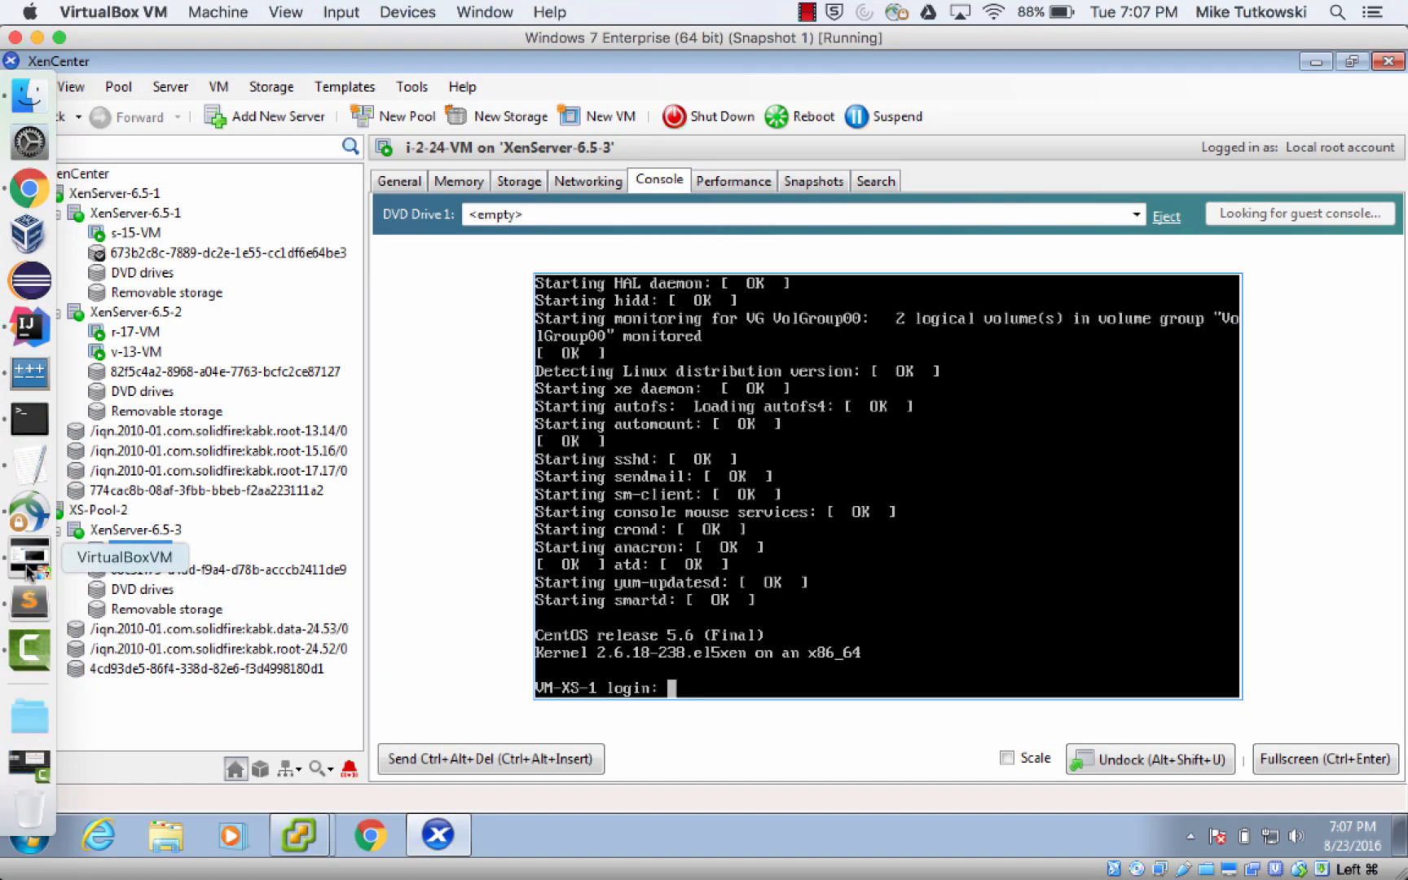
left_click(128, 531)
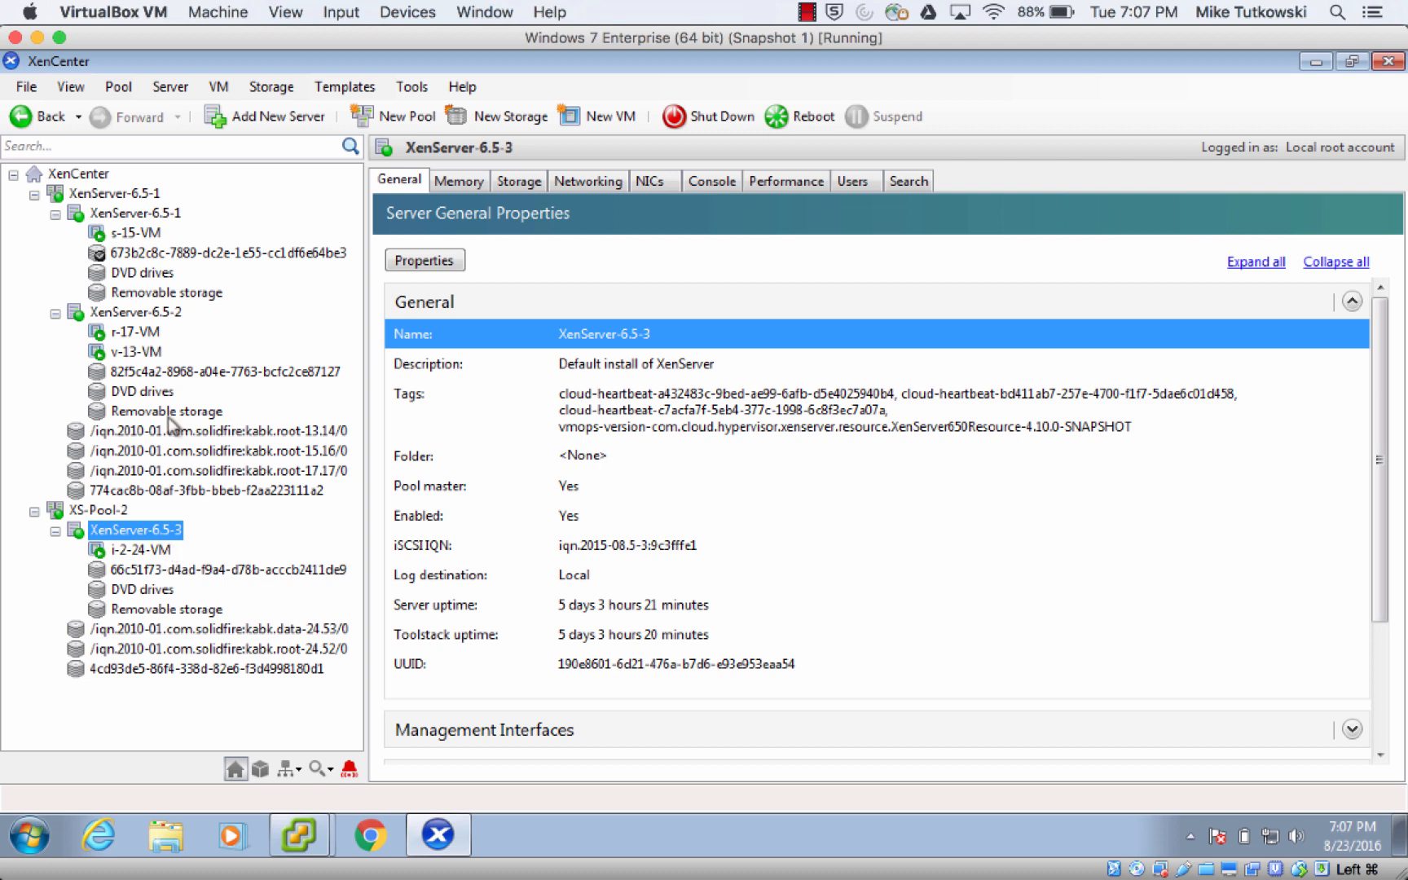
left_click(125, 196)
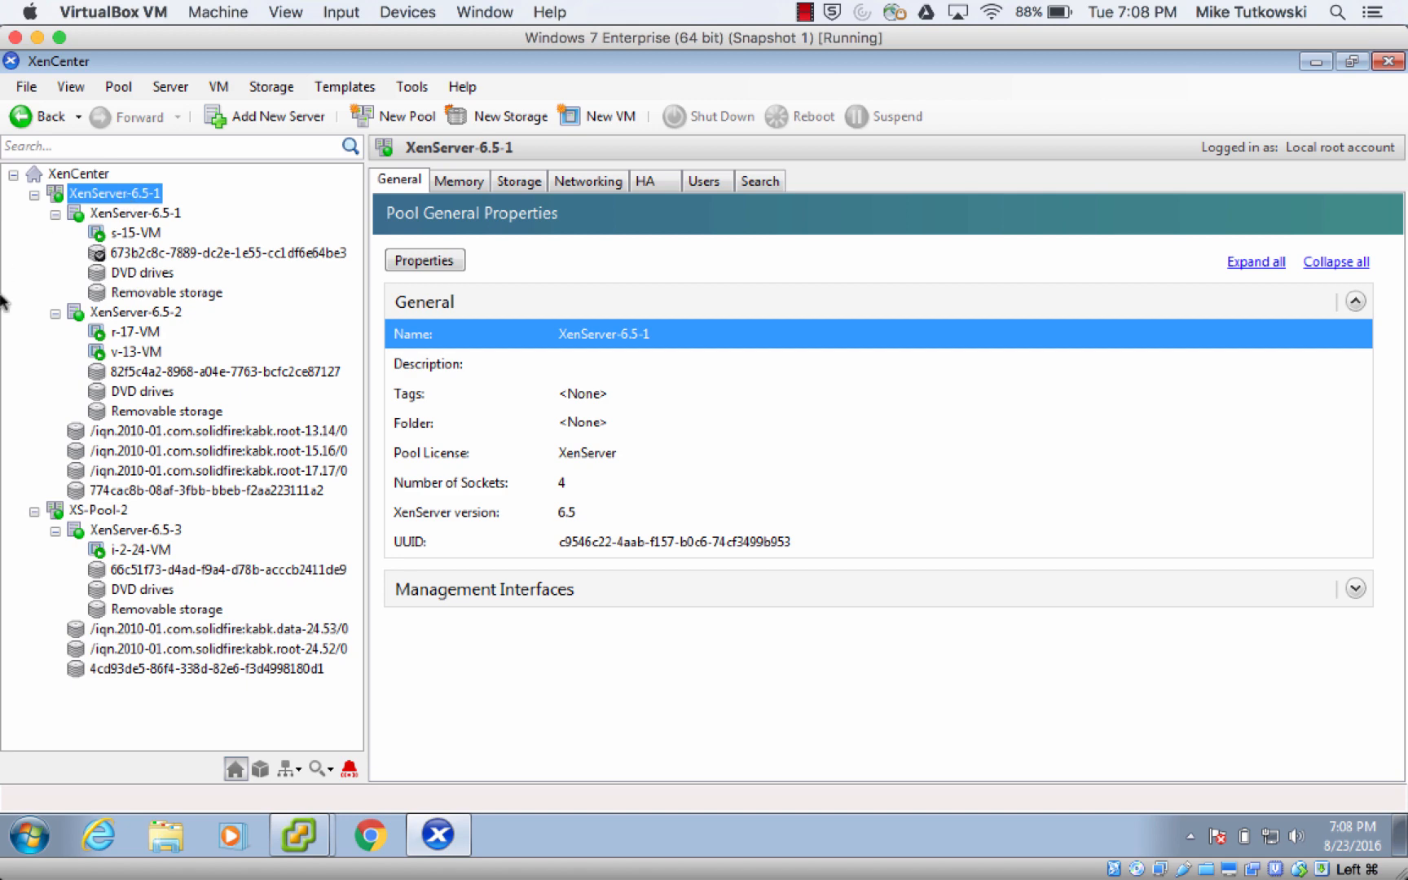
Step: Switch back to CloudStack and migrate VM-XS-1 to the XenServer-6.5-1 host, with storage migration
mouse_move(4, 297)
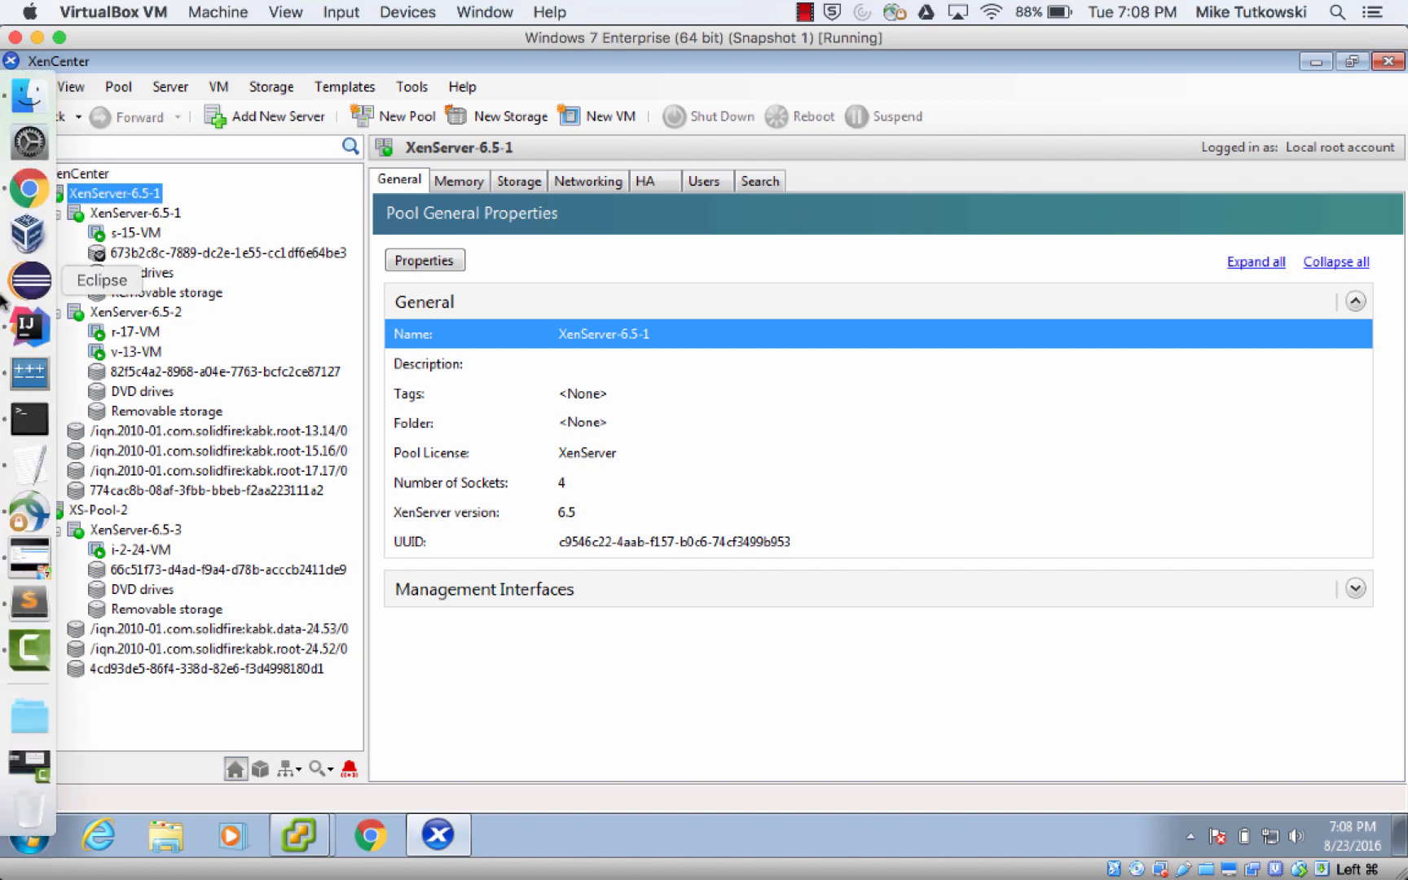
left_click(29, 189)
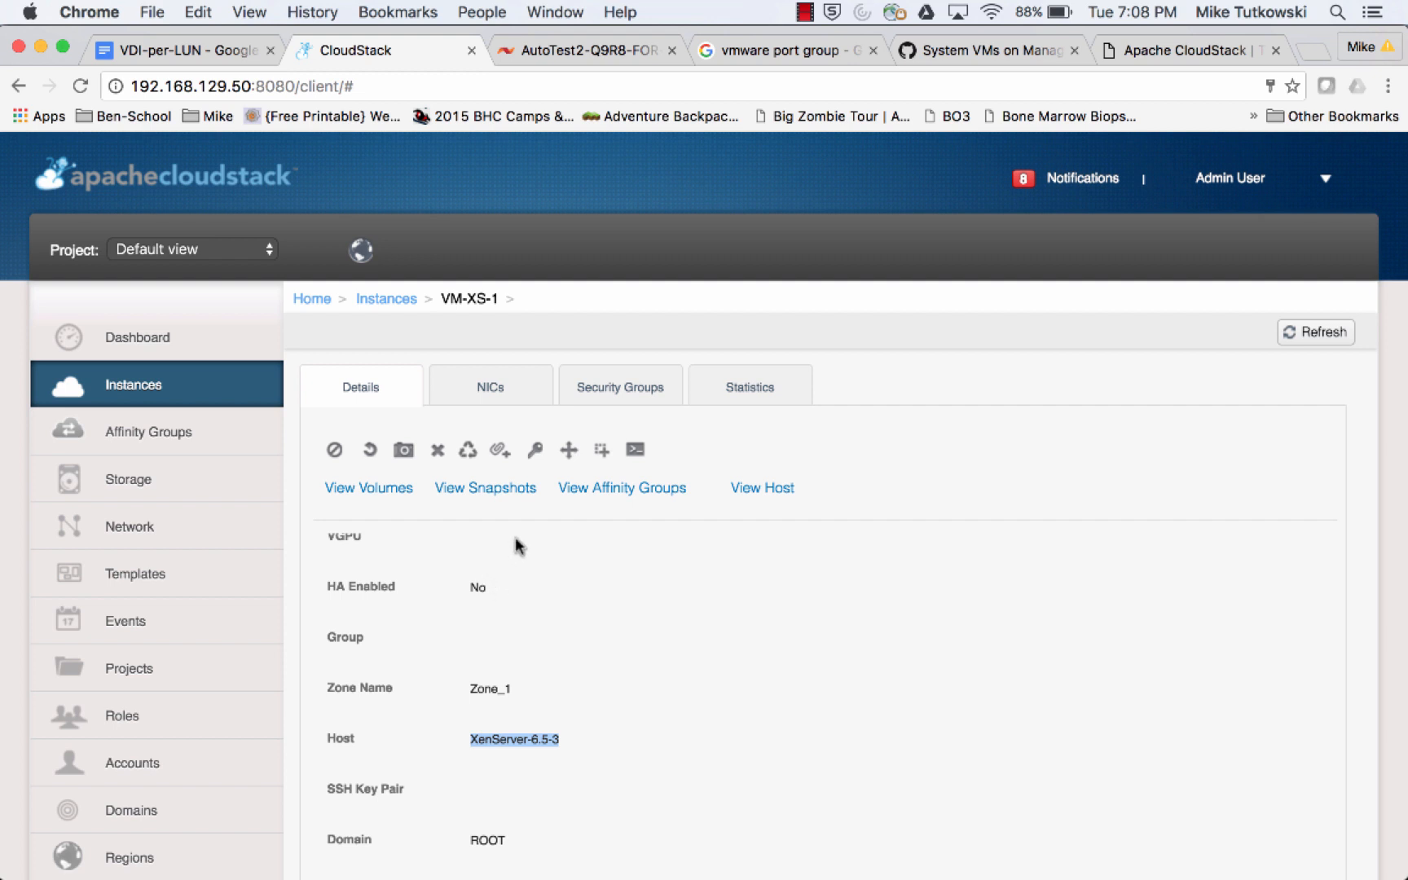
left_click(570, 455)
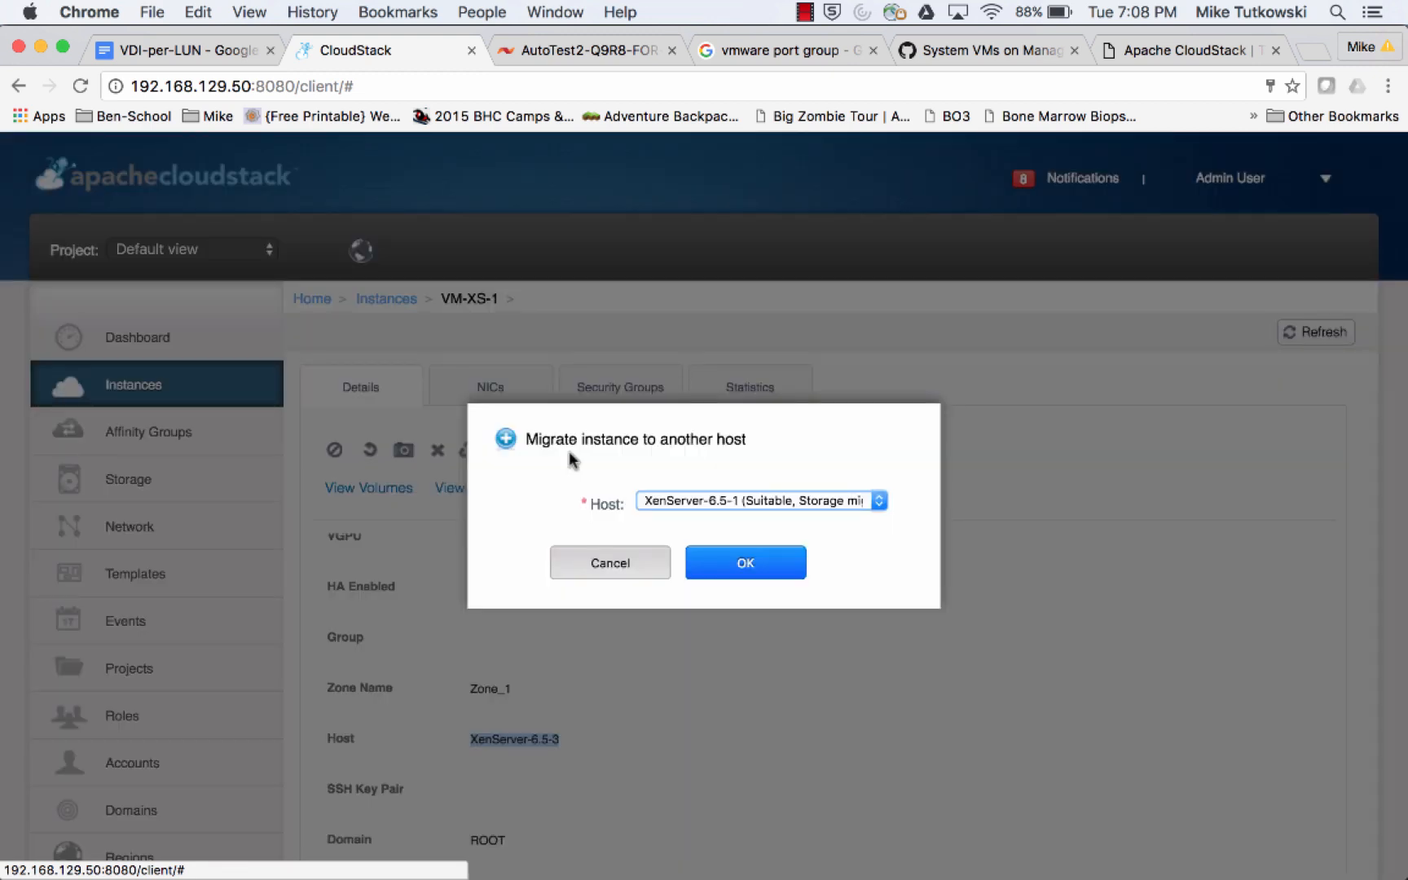
left_click(832, 502)
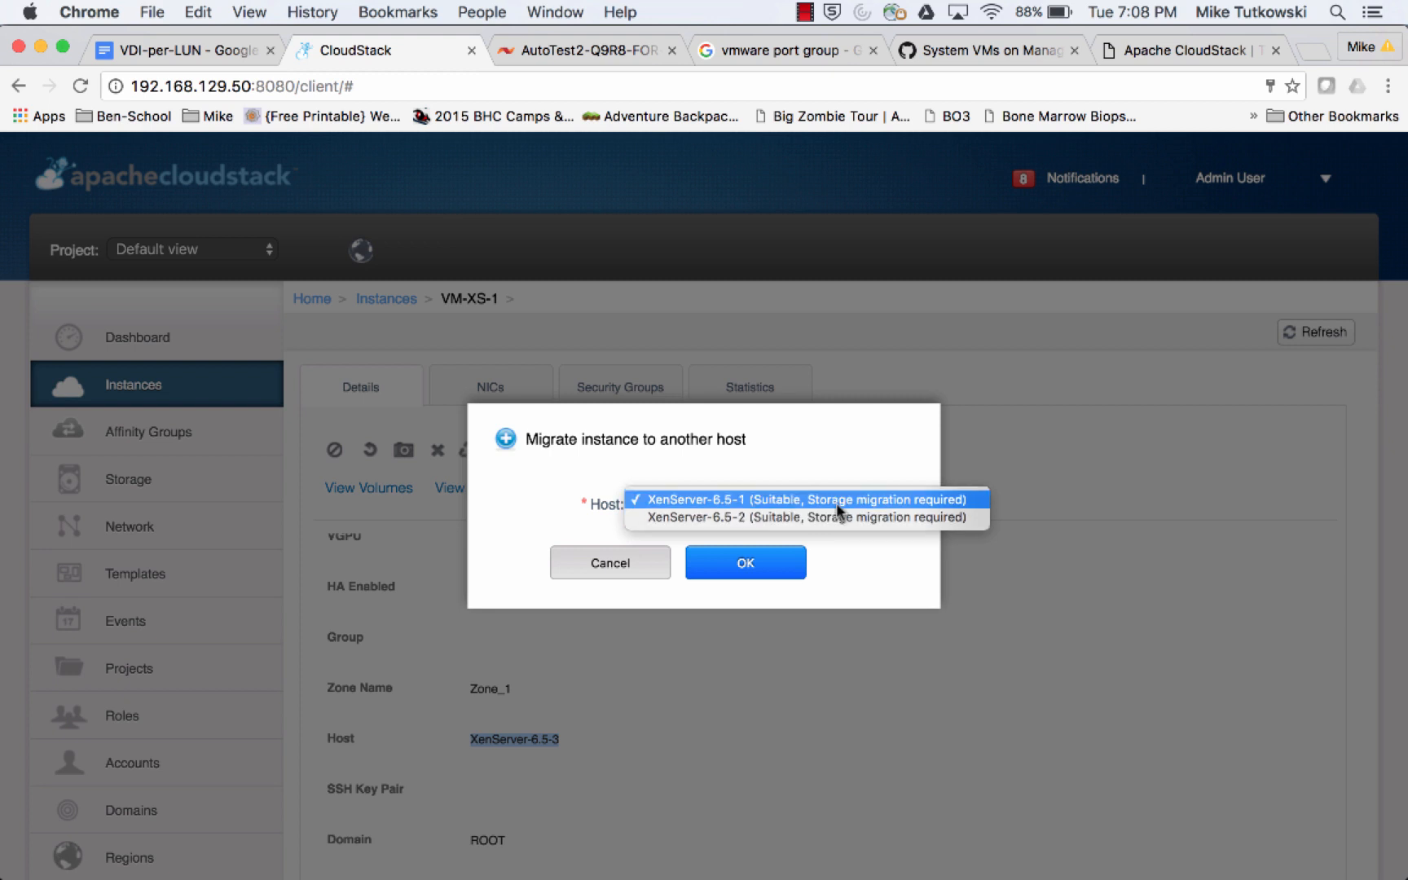
left_click(837, 506)
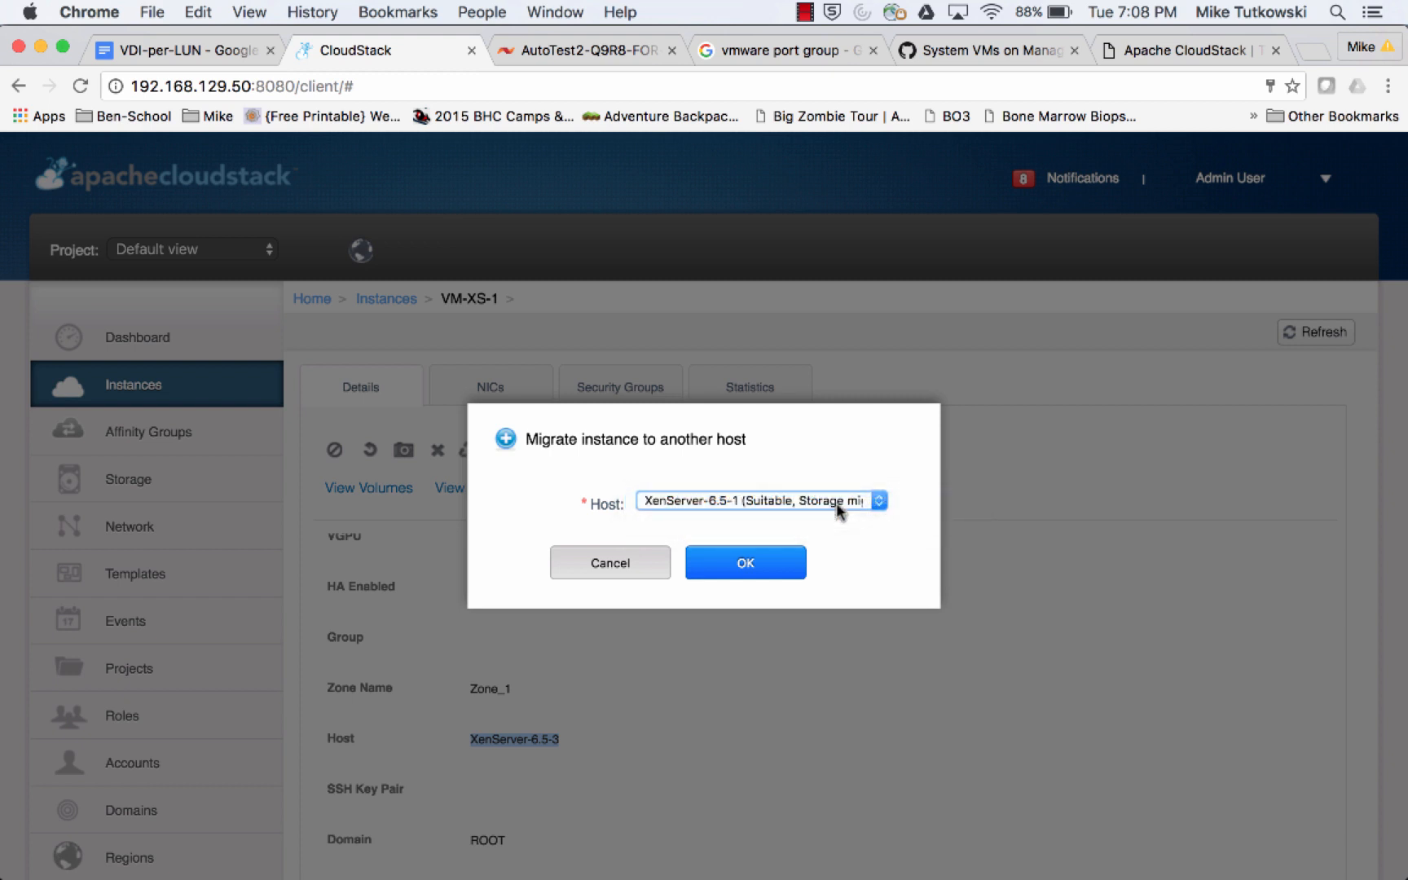
left_click(754, 564)
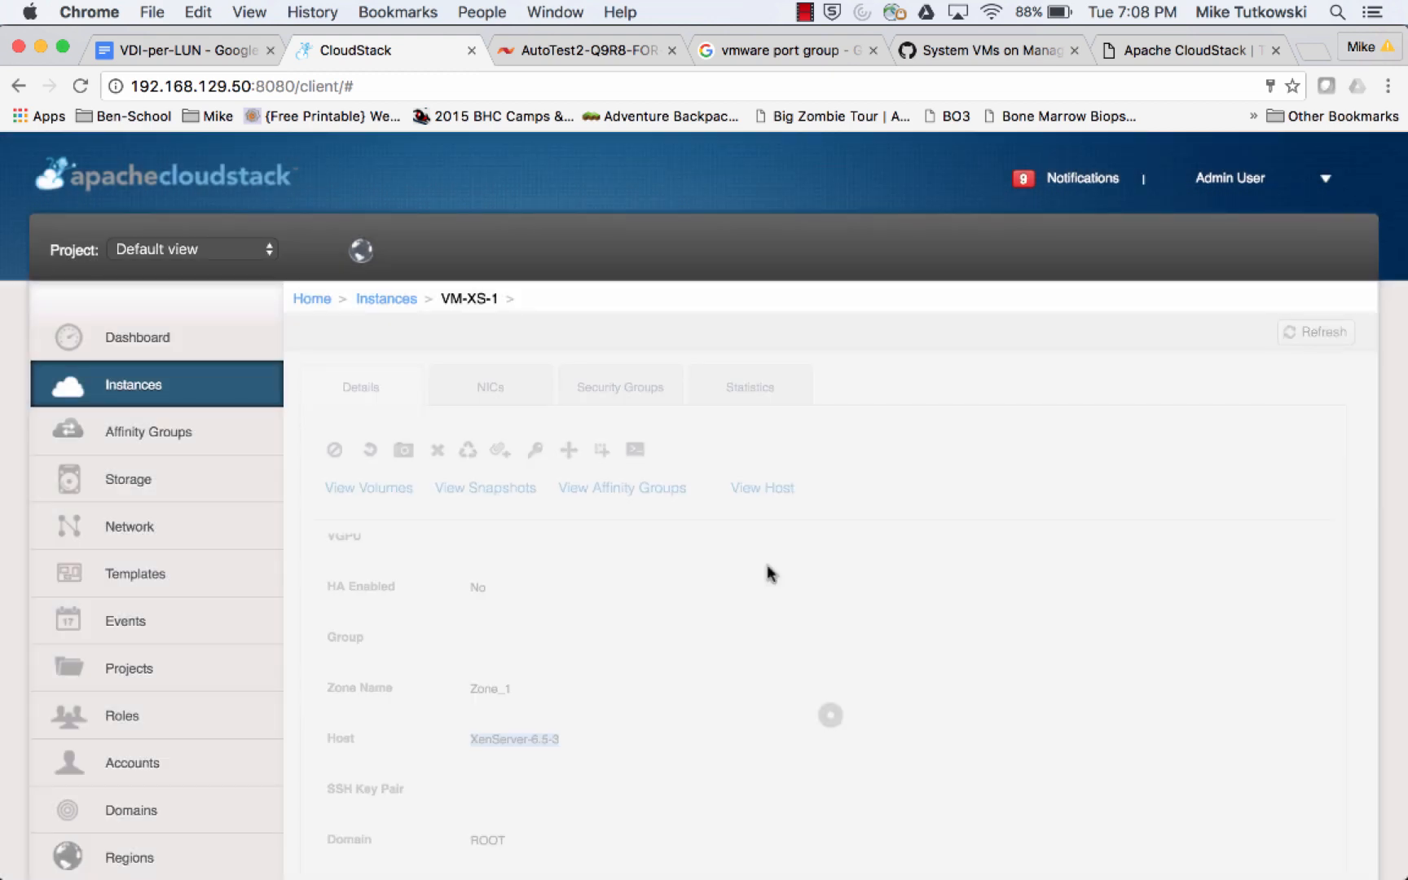
Step: Switch to XenCenter and check which storage repositories hold the root and data virtual disks of i-2-24-VM
mouse_move(1, 684)
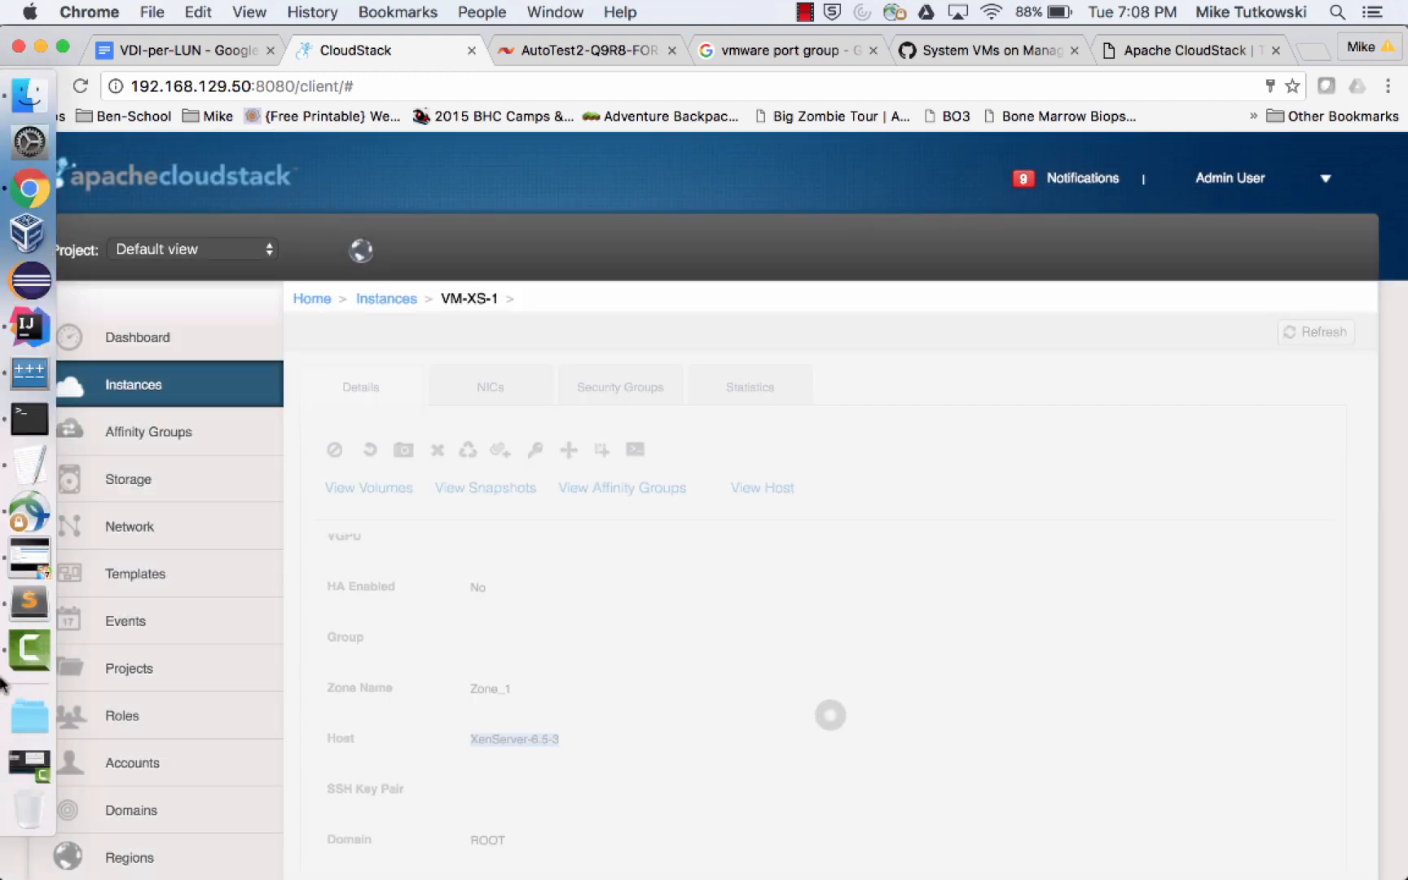
left_click(31, 570)
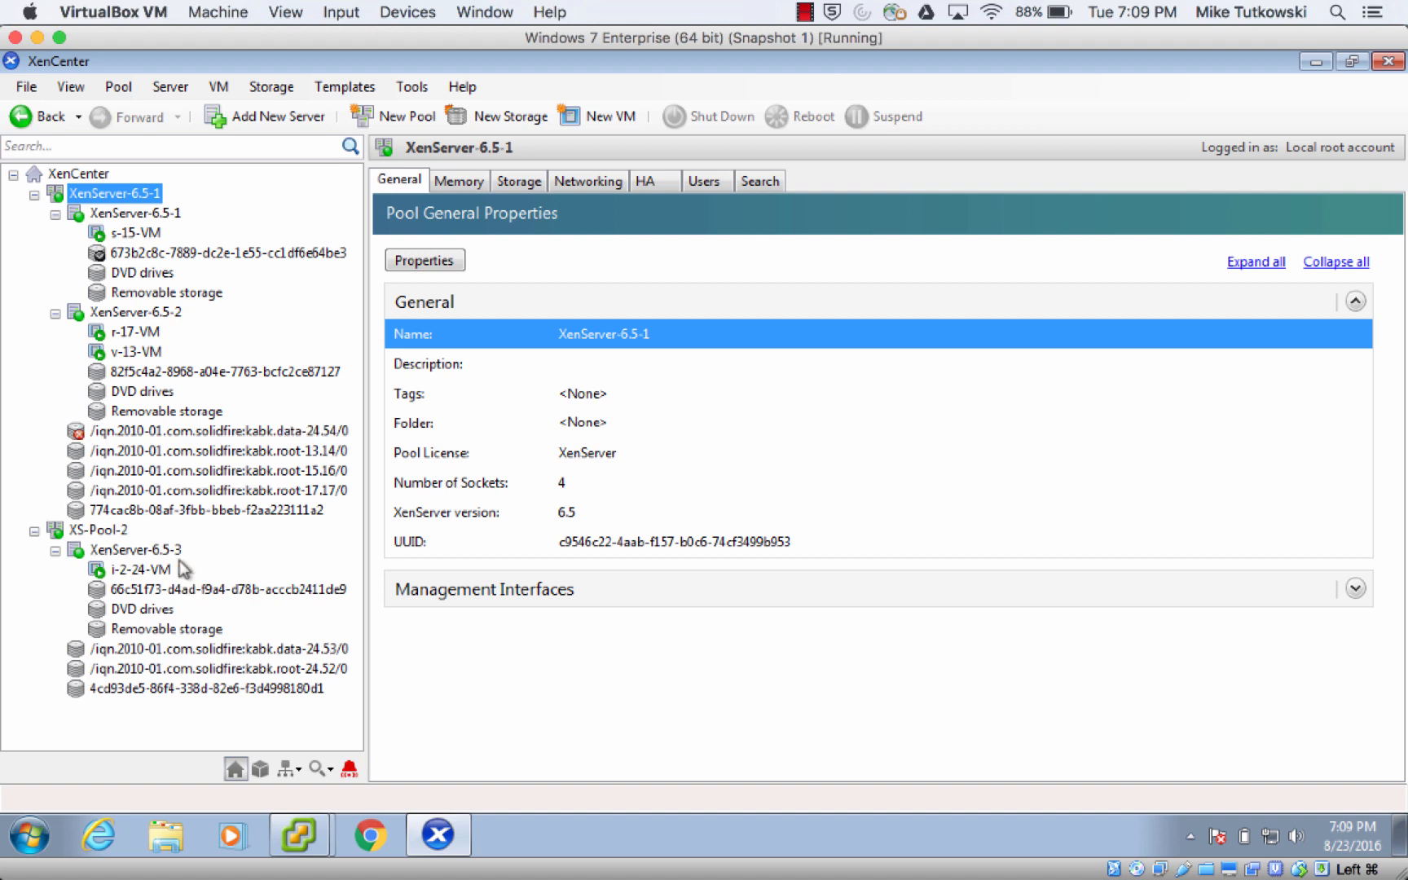
left_click(152, 569)
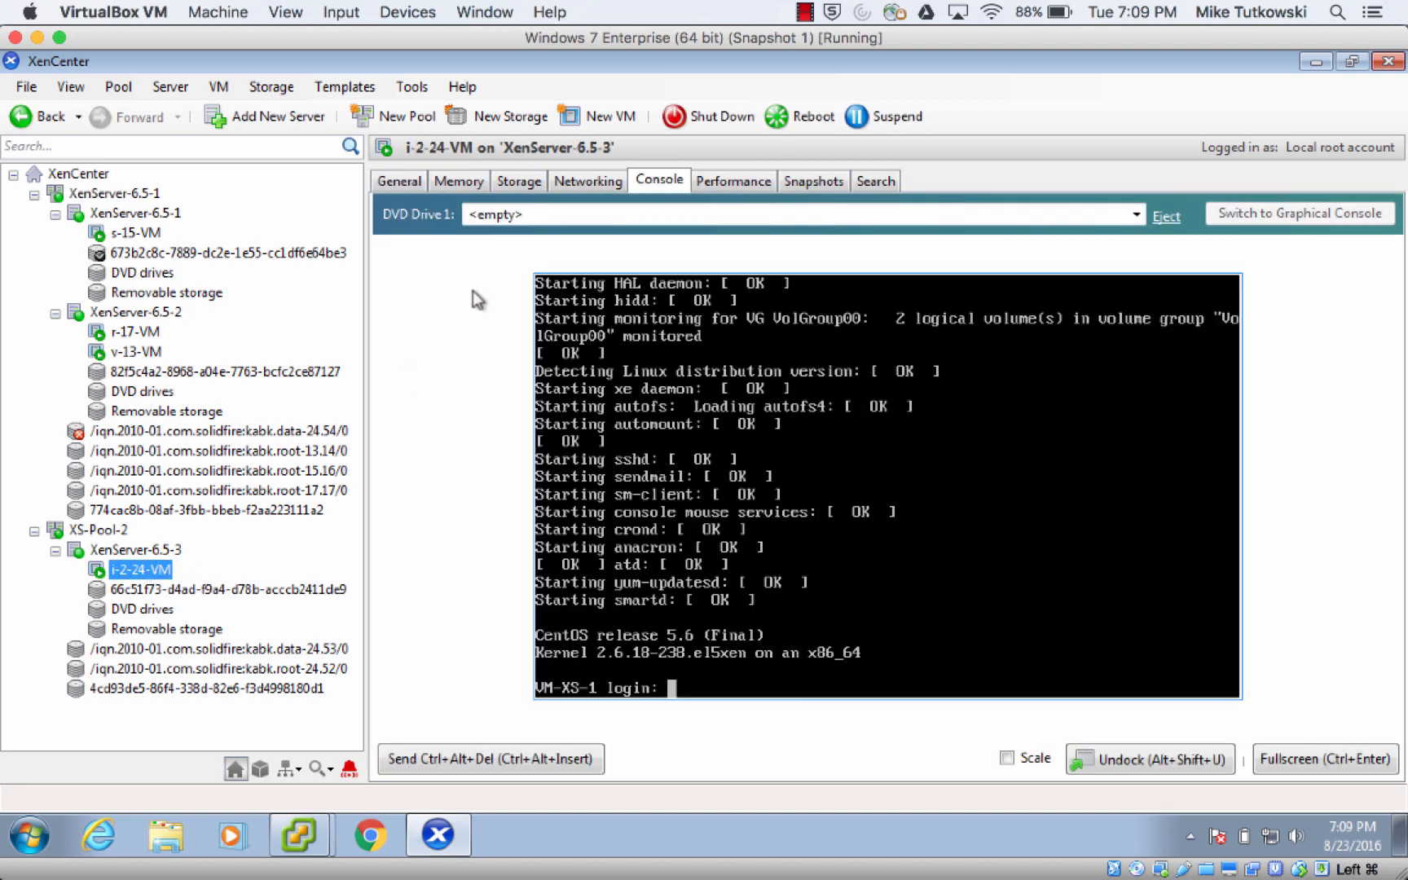
left_click(522, 186)
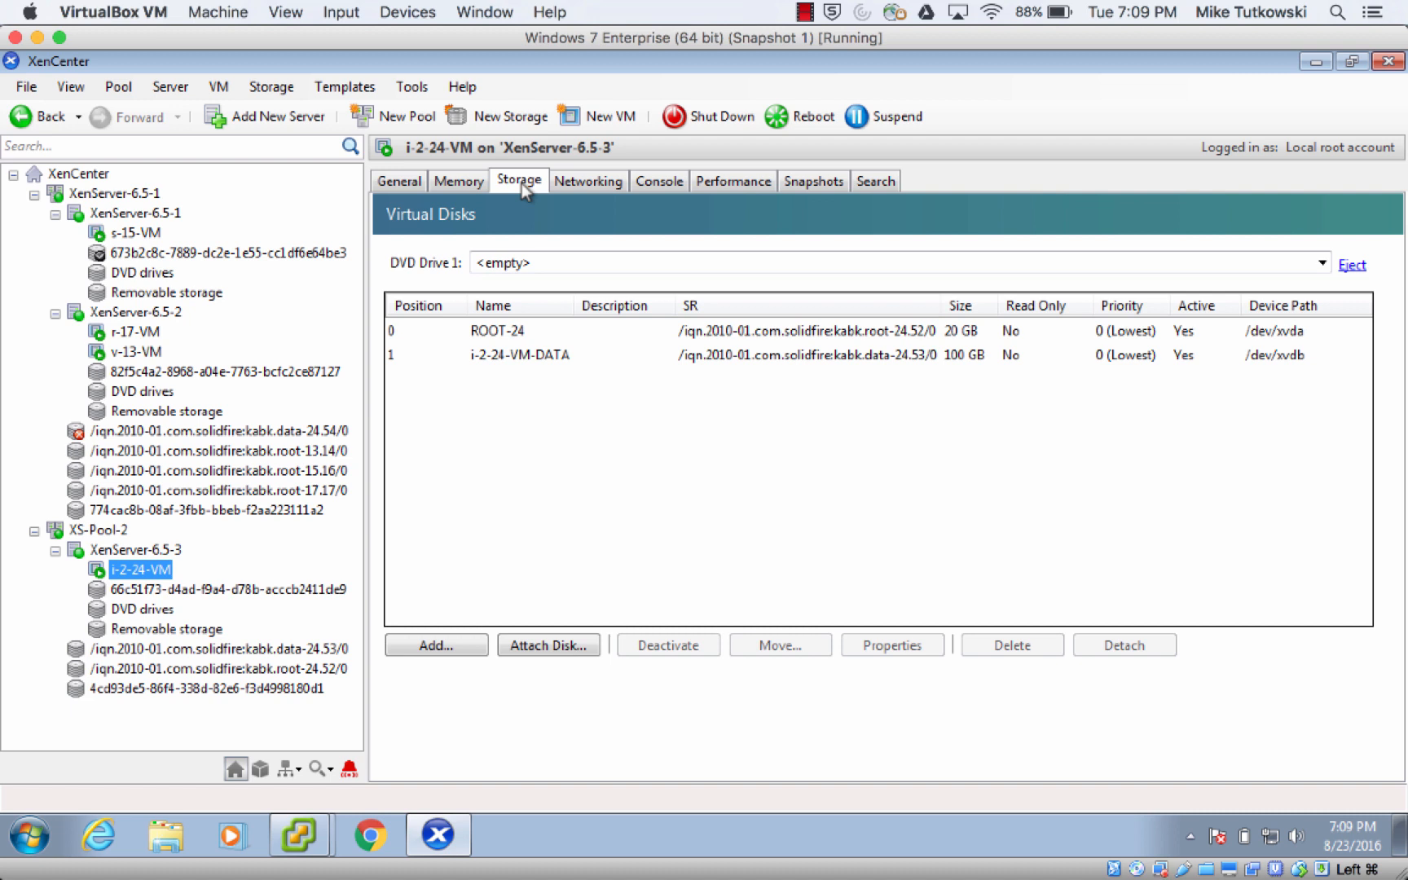
left_click(746, 335)
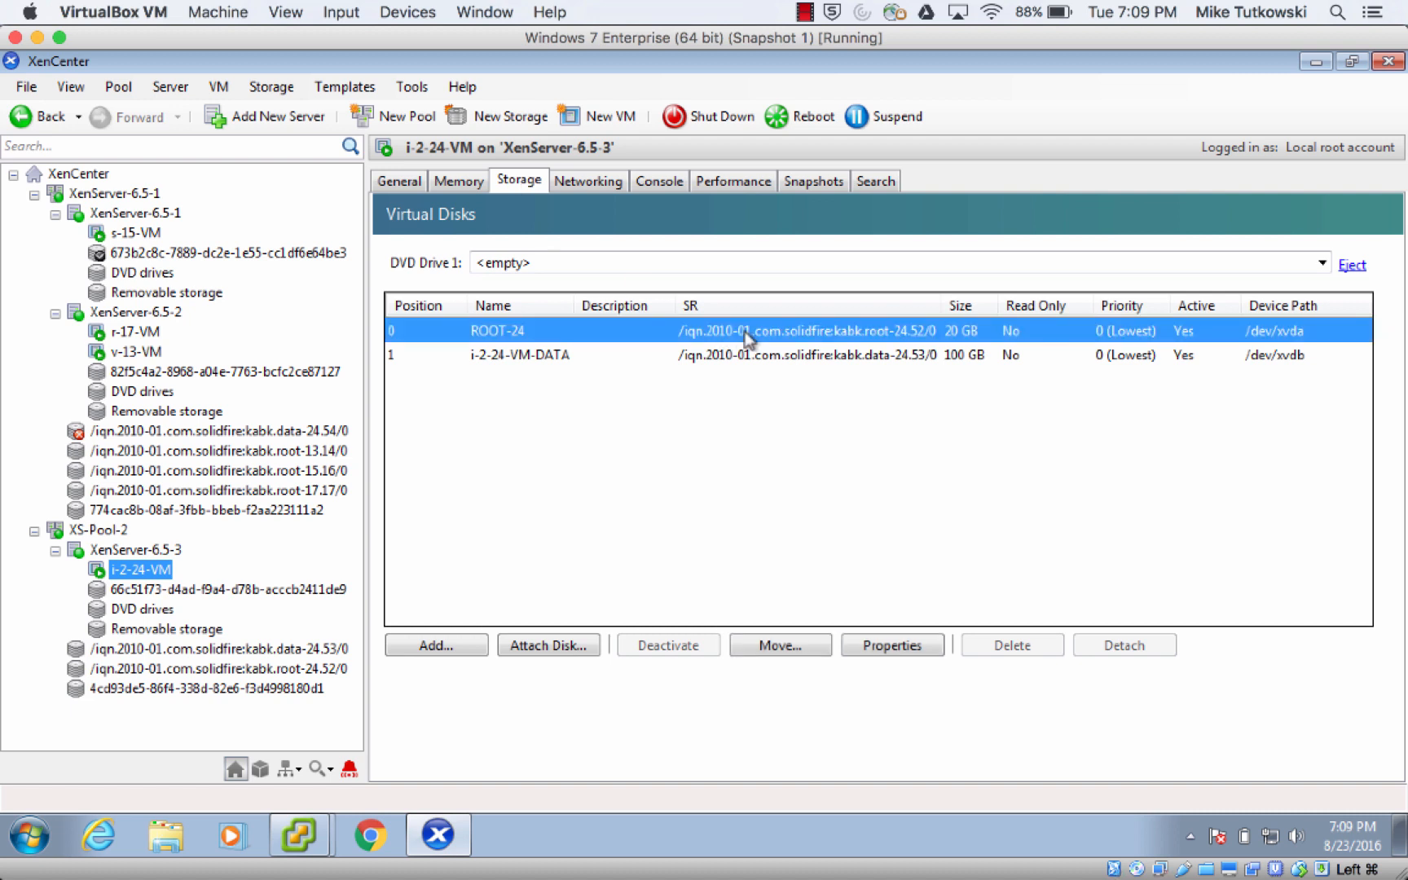
left_click(750, 356)
left_click(750, 336)
left_click(751, 357)
left_click(749, 333)
left_click(749, 354)
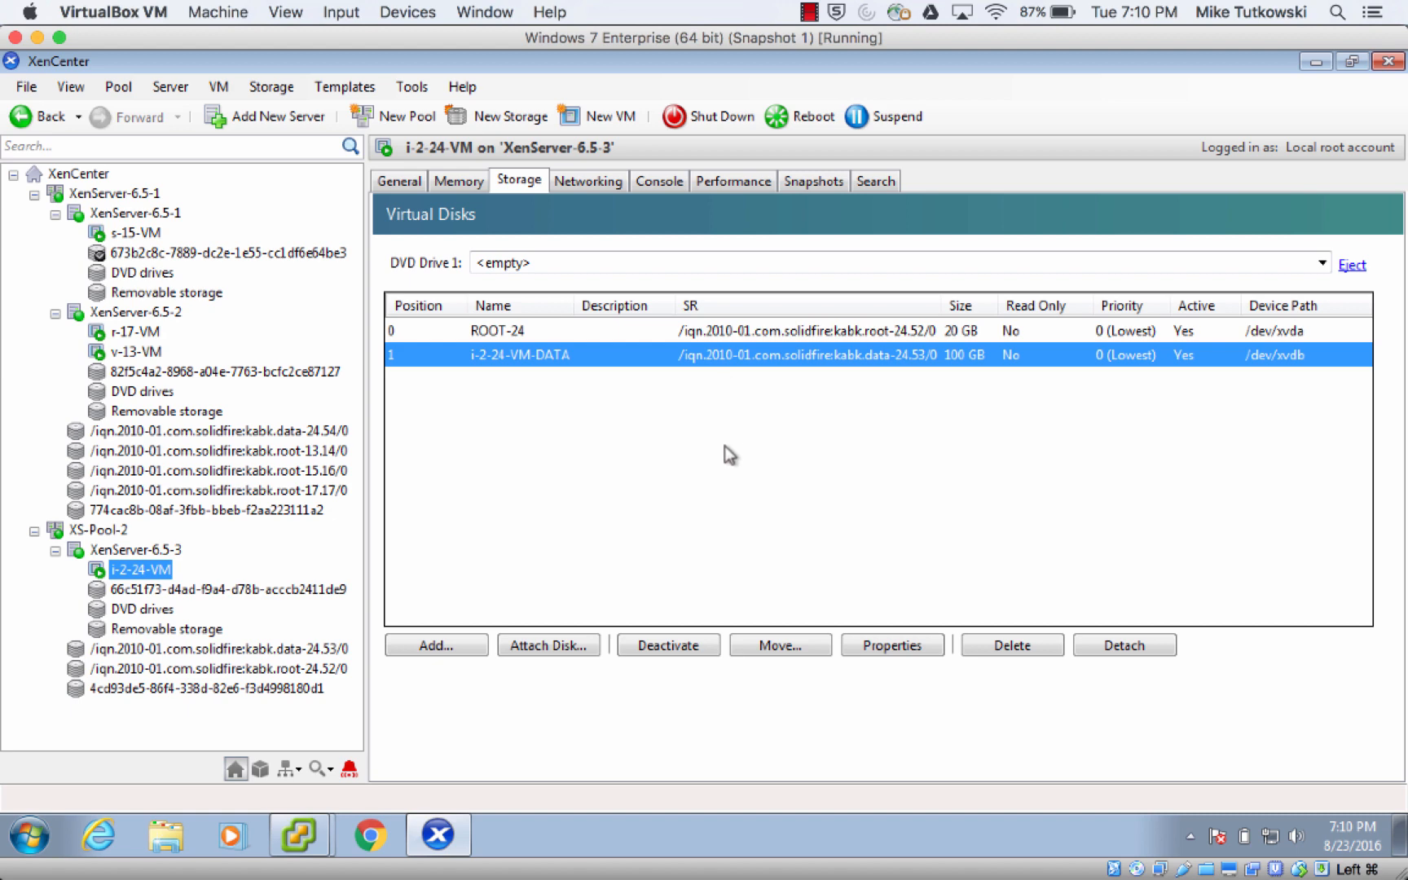
Step: Switch to the SolidFire console, locate the ROOT-24 and DATA-24 volumes, and refresh the active volumes list
mouse_move(5, 358)
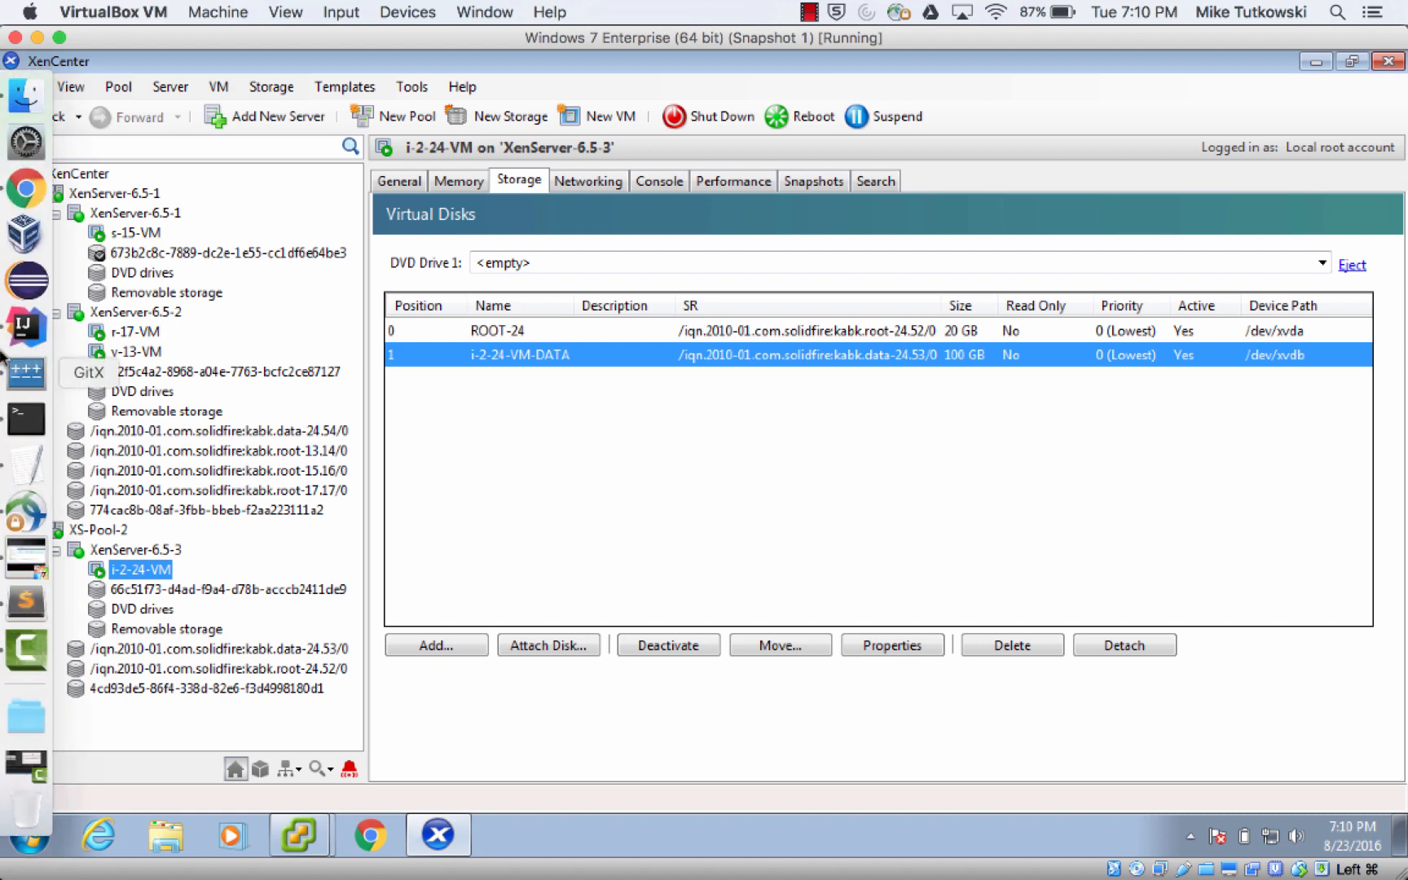
left_click(27, 194)
left_click(570, 51)
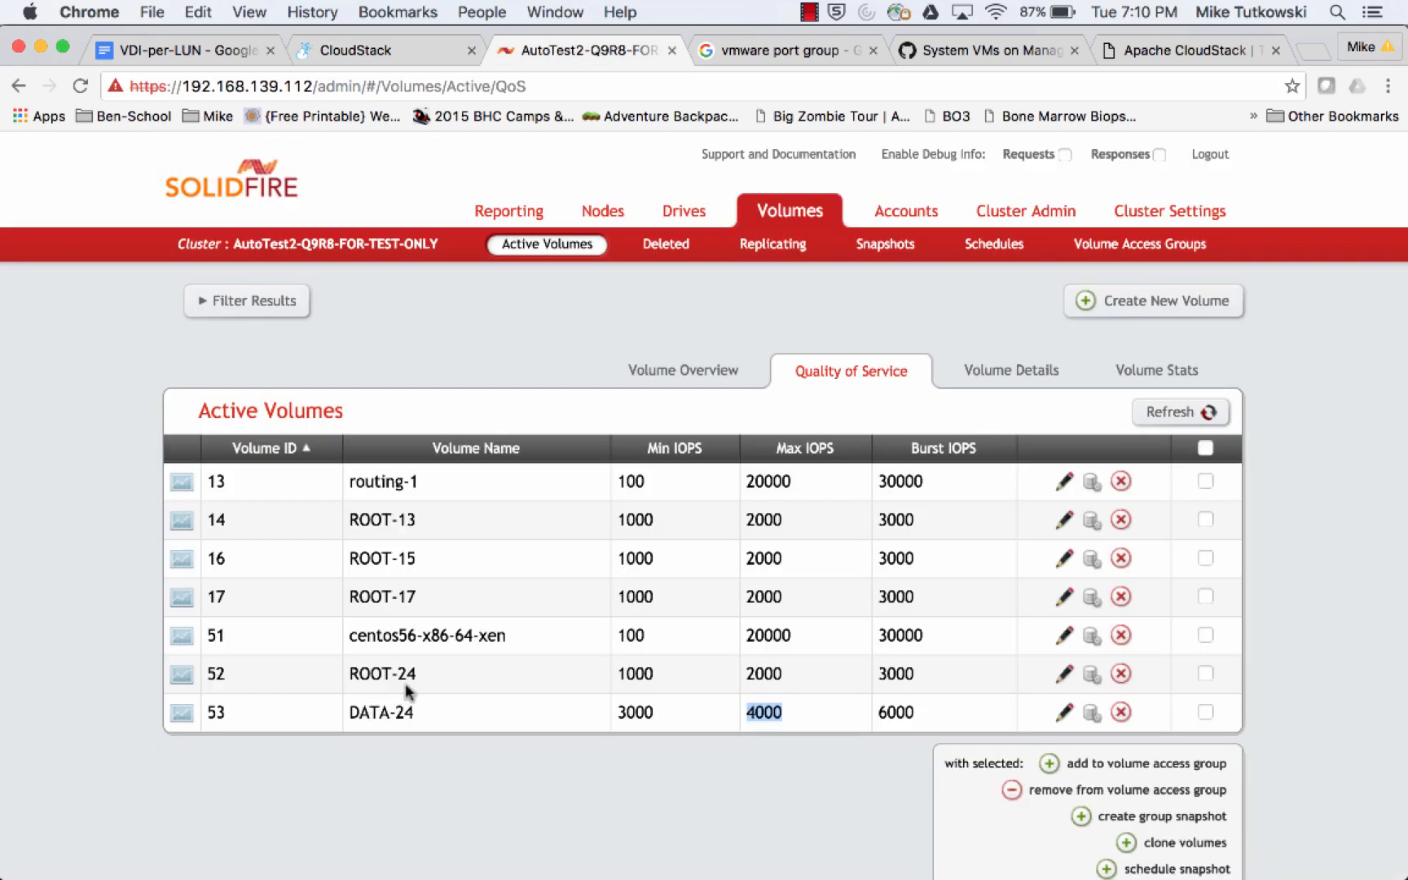
left_click_drag(417, 675, 347, 677)
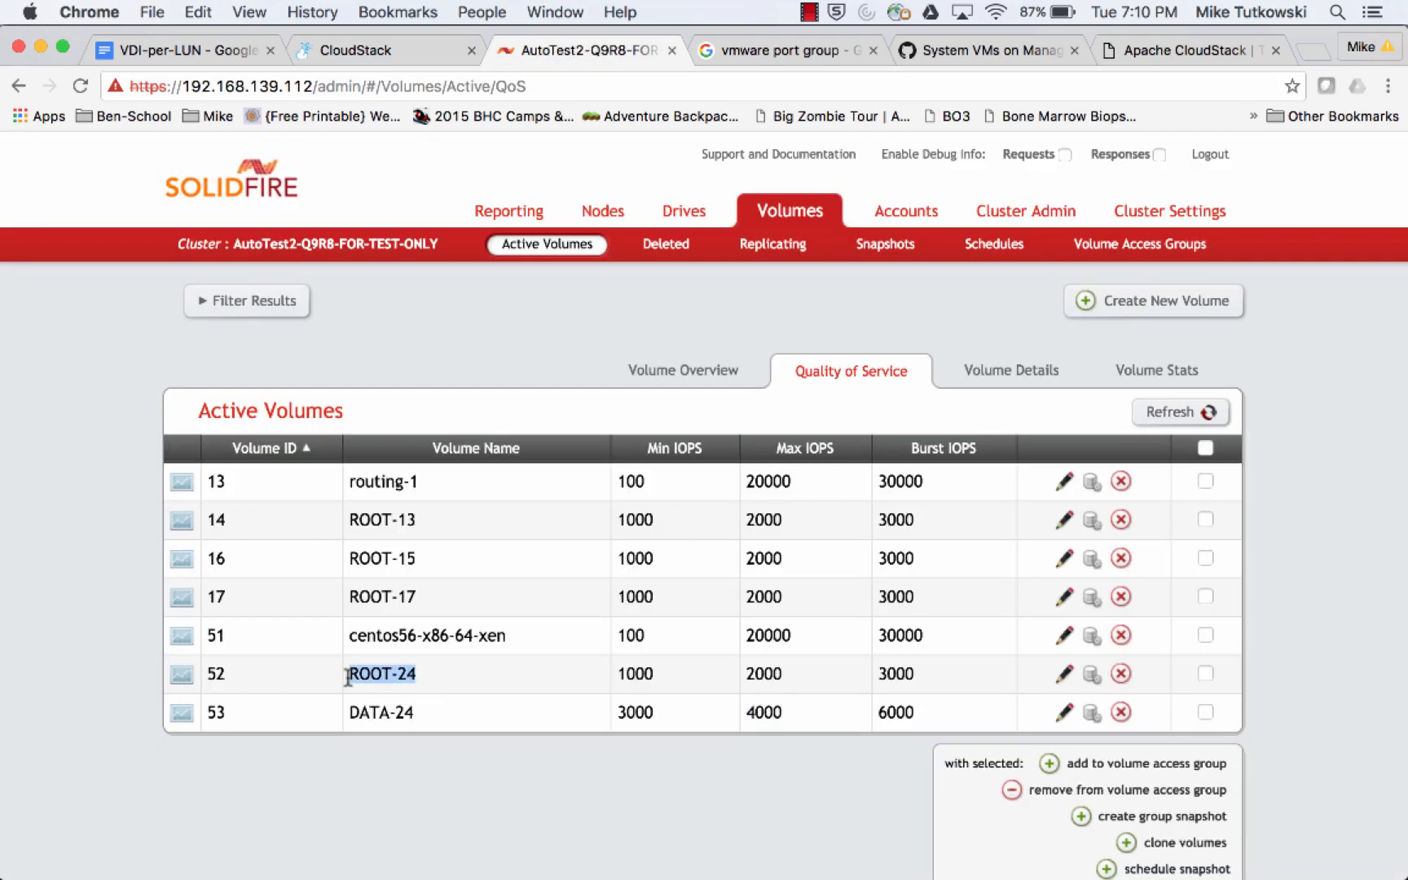
left_click_drag(434, 717, 348, 714)
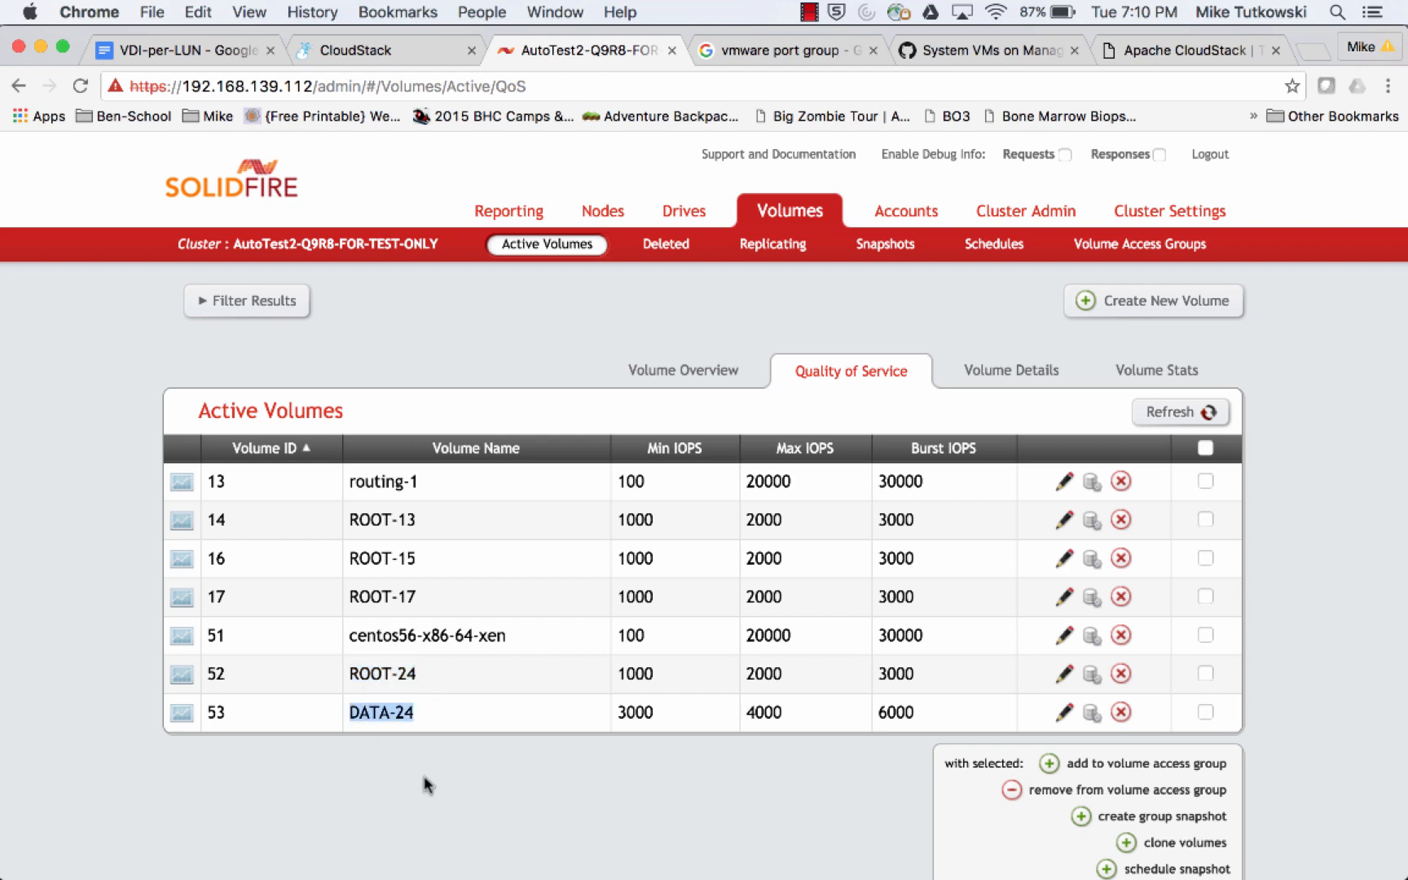
scroll(424, 783, "down", 2)
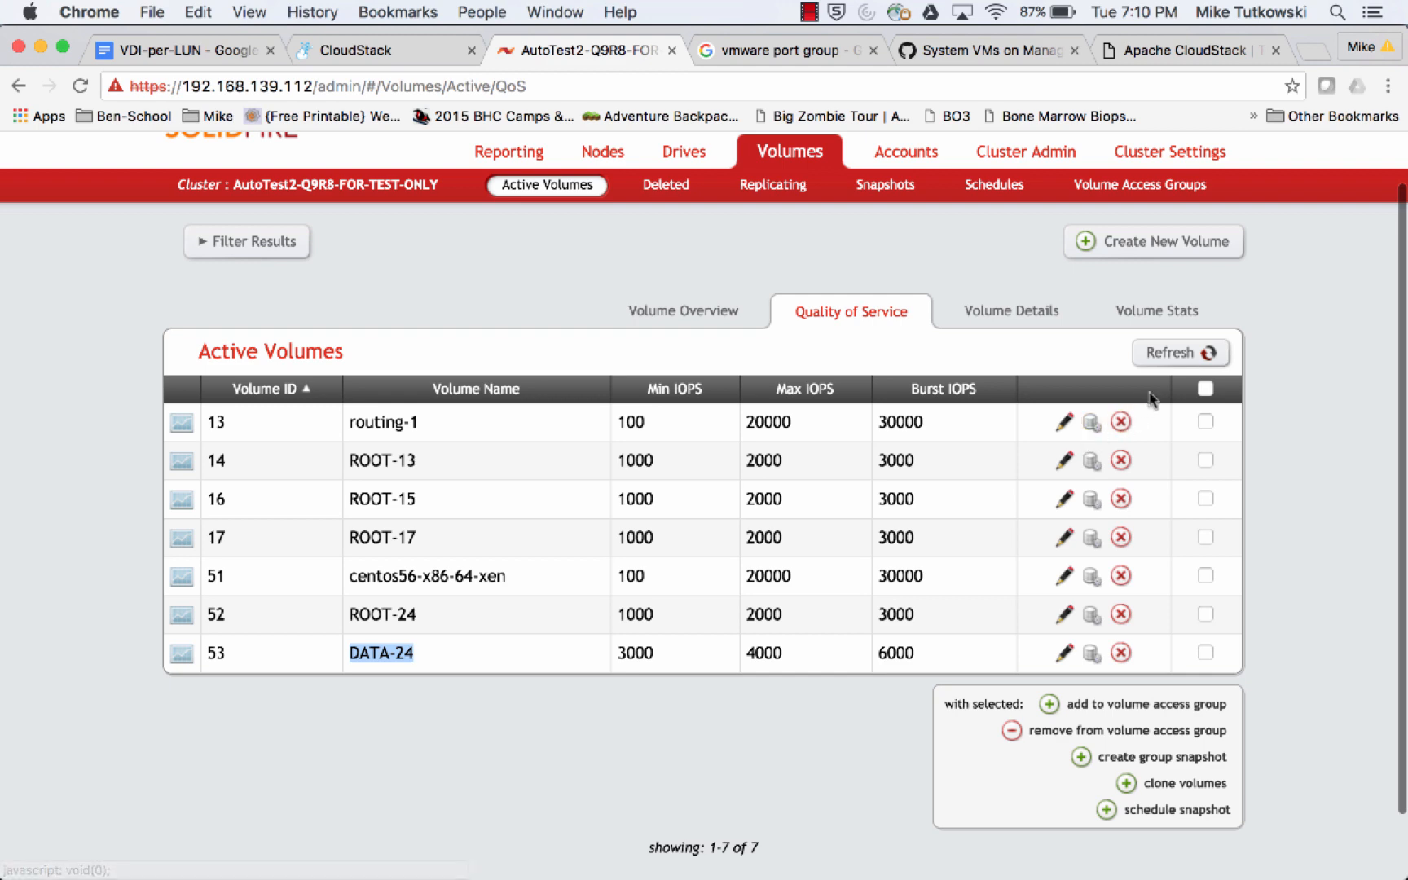
left_click(1174, 370)
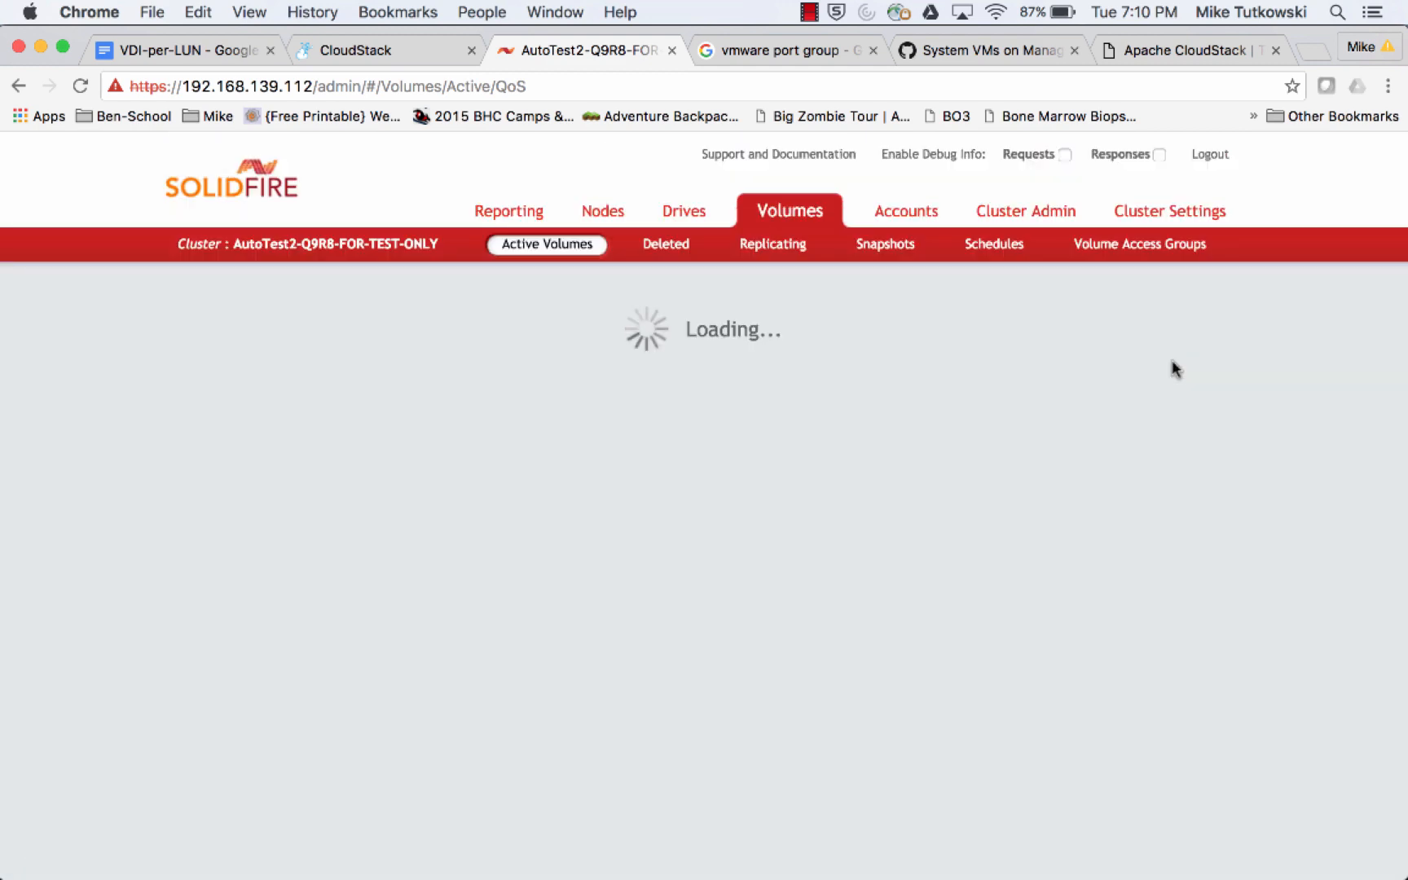
Step: Examine the newly listed DATA-24 and ROOT-24 volumes with IDs 54 and 55
scroll(1141, 562, "down", 2)
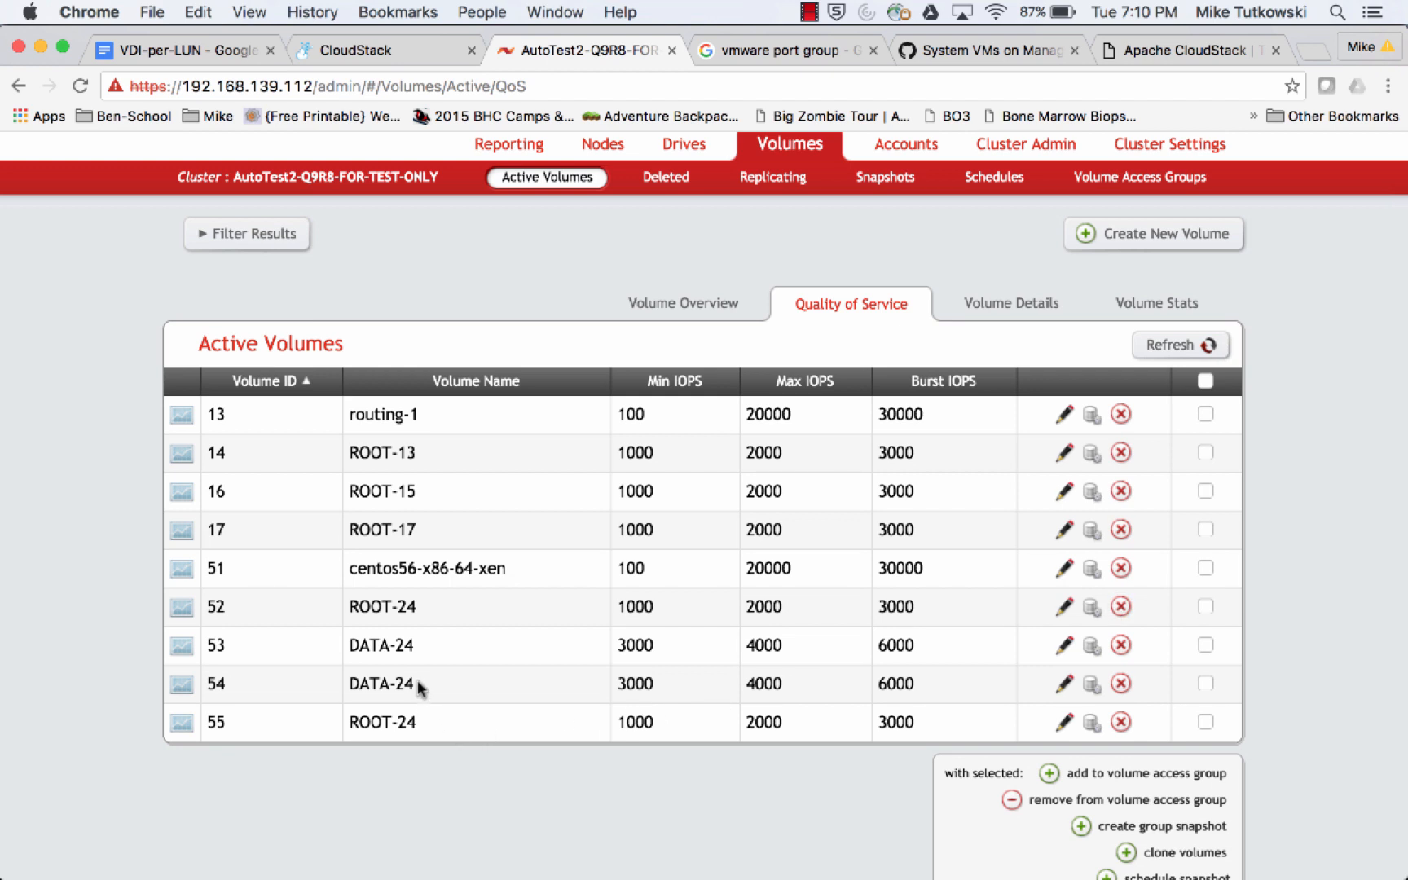
left_click_drag(418, 687, 348, 687)
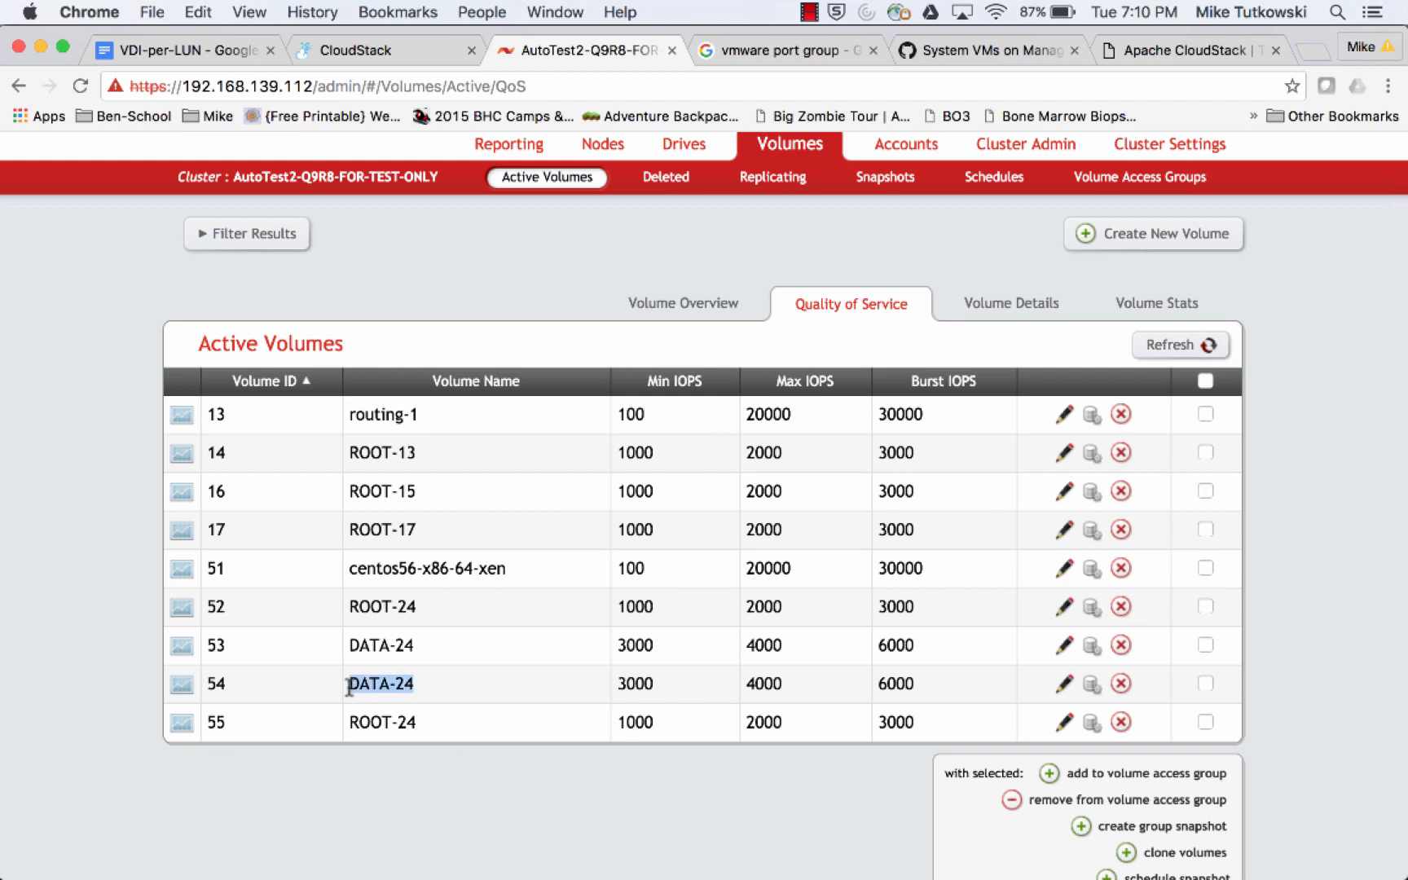
left_click_drag(437, 721, 351, 723)
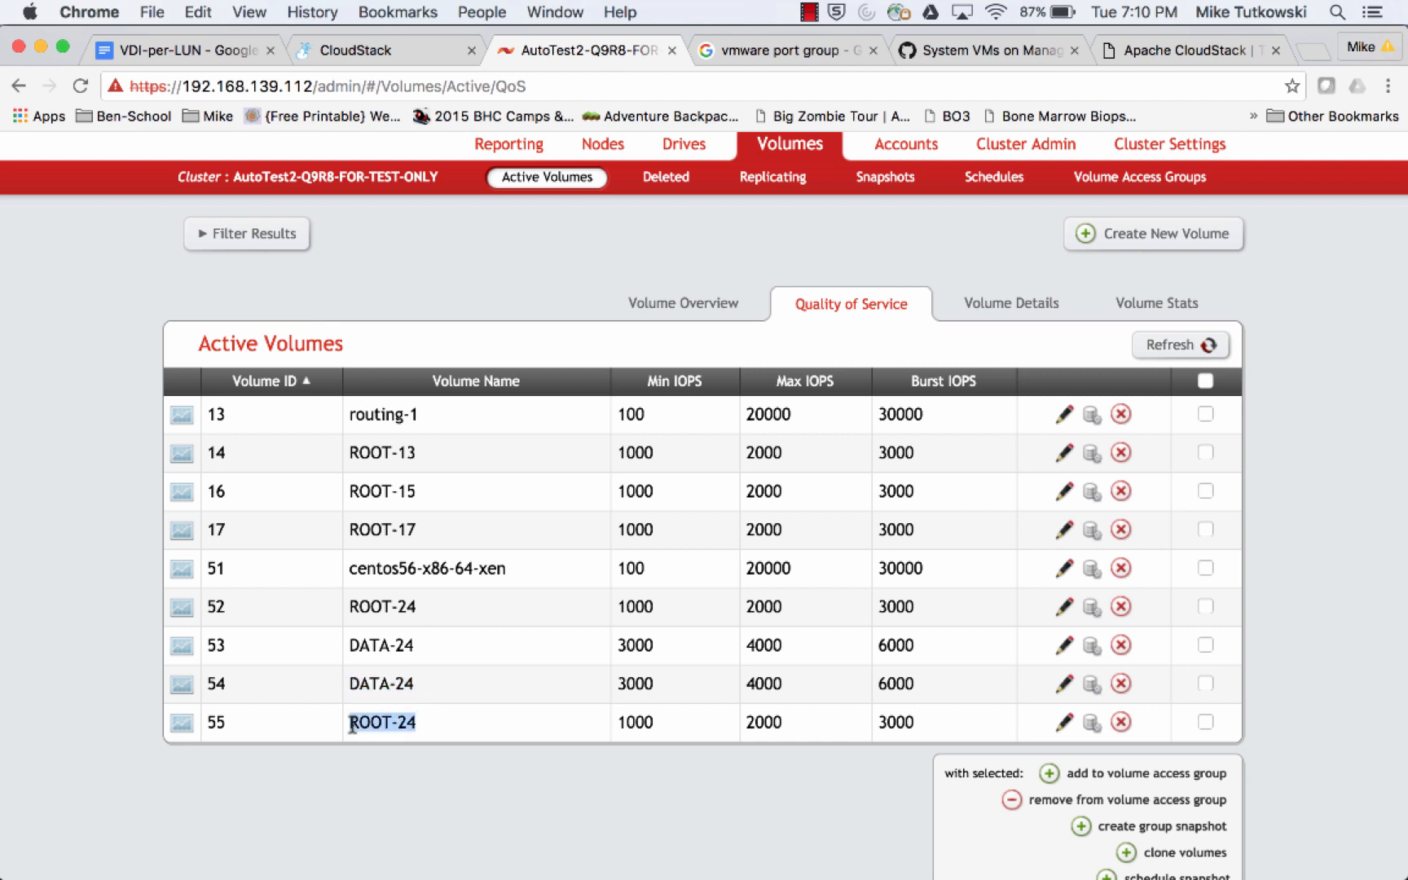
left_click_drag(432, 687, 349, 684)
left_click_drag(436, 723, 348, 723)
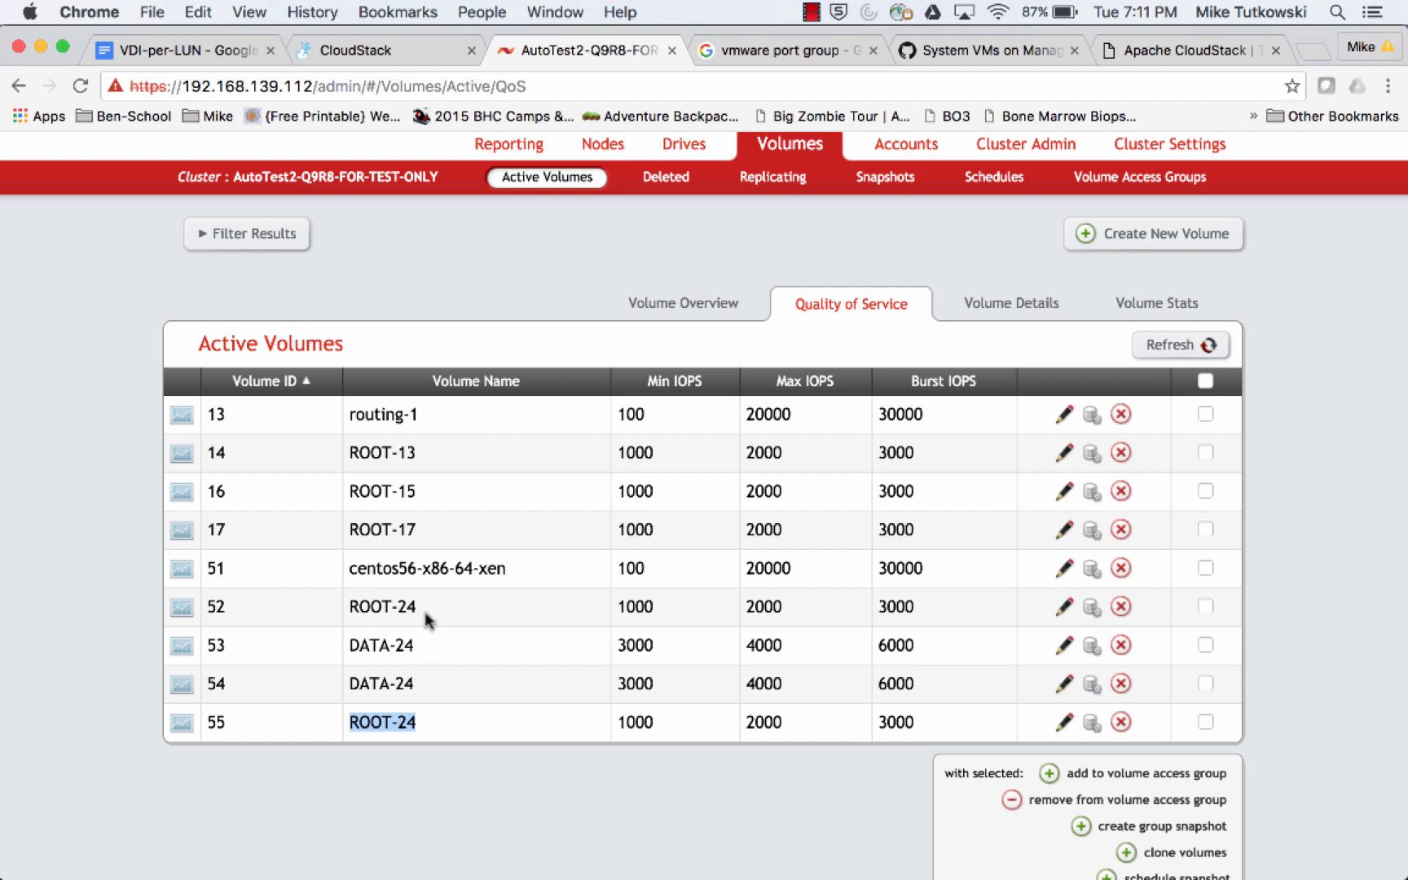
Step: Compare ROOT-24 volume 52 with volume 55, and DATA-24 volume 53 with volume 54
left_click_drag(422, 607, 351, 606)
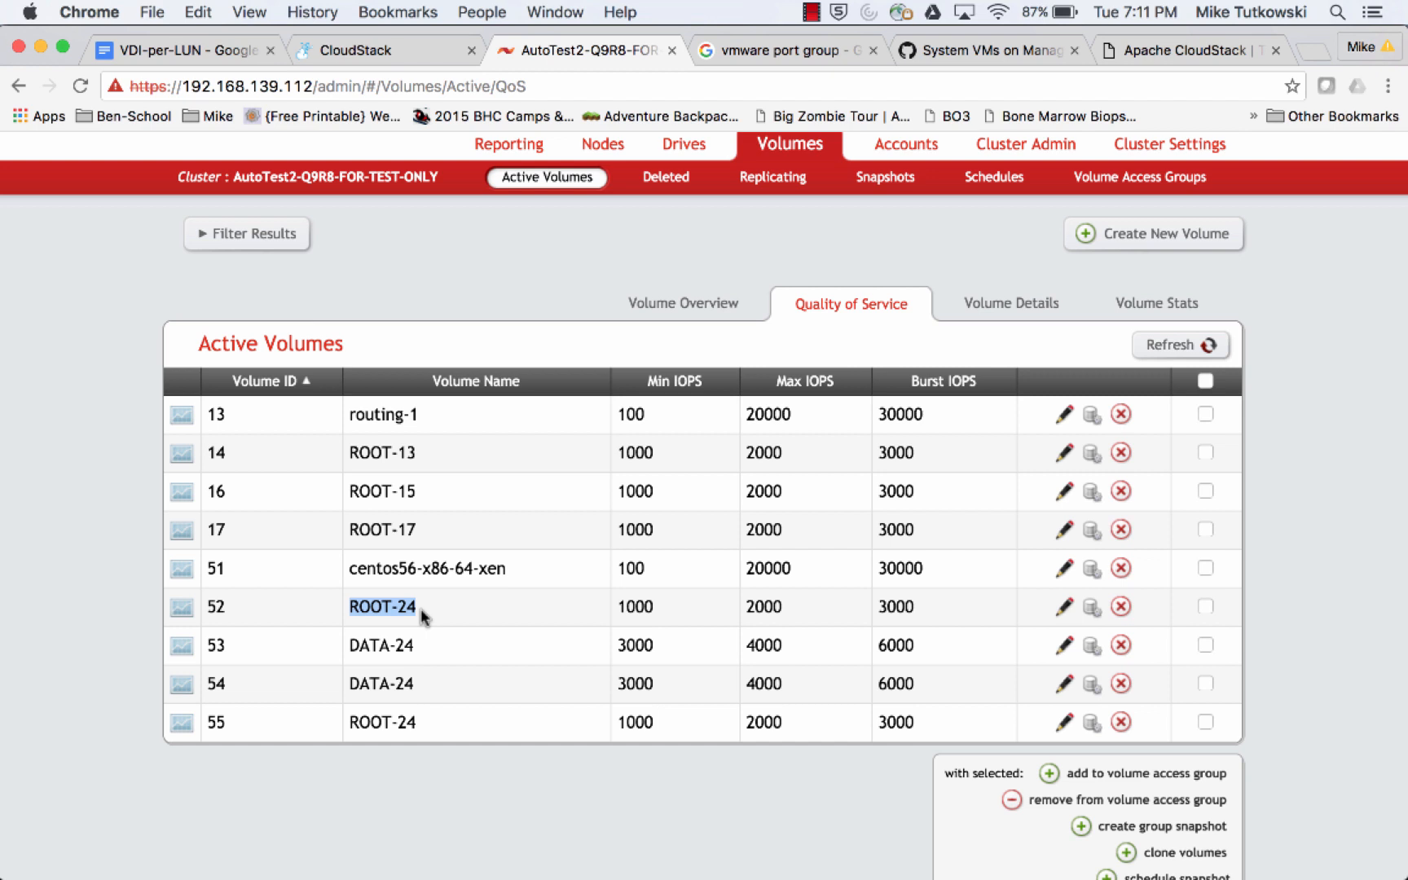
left_click_drag(417, 722, 347, 728)
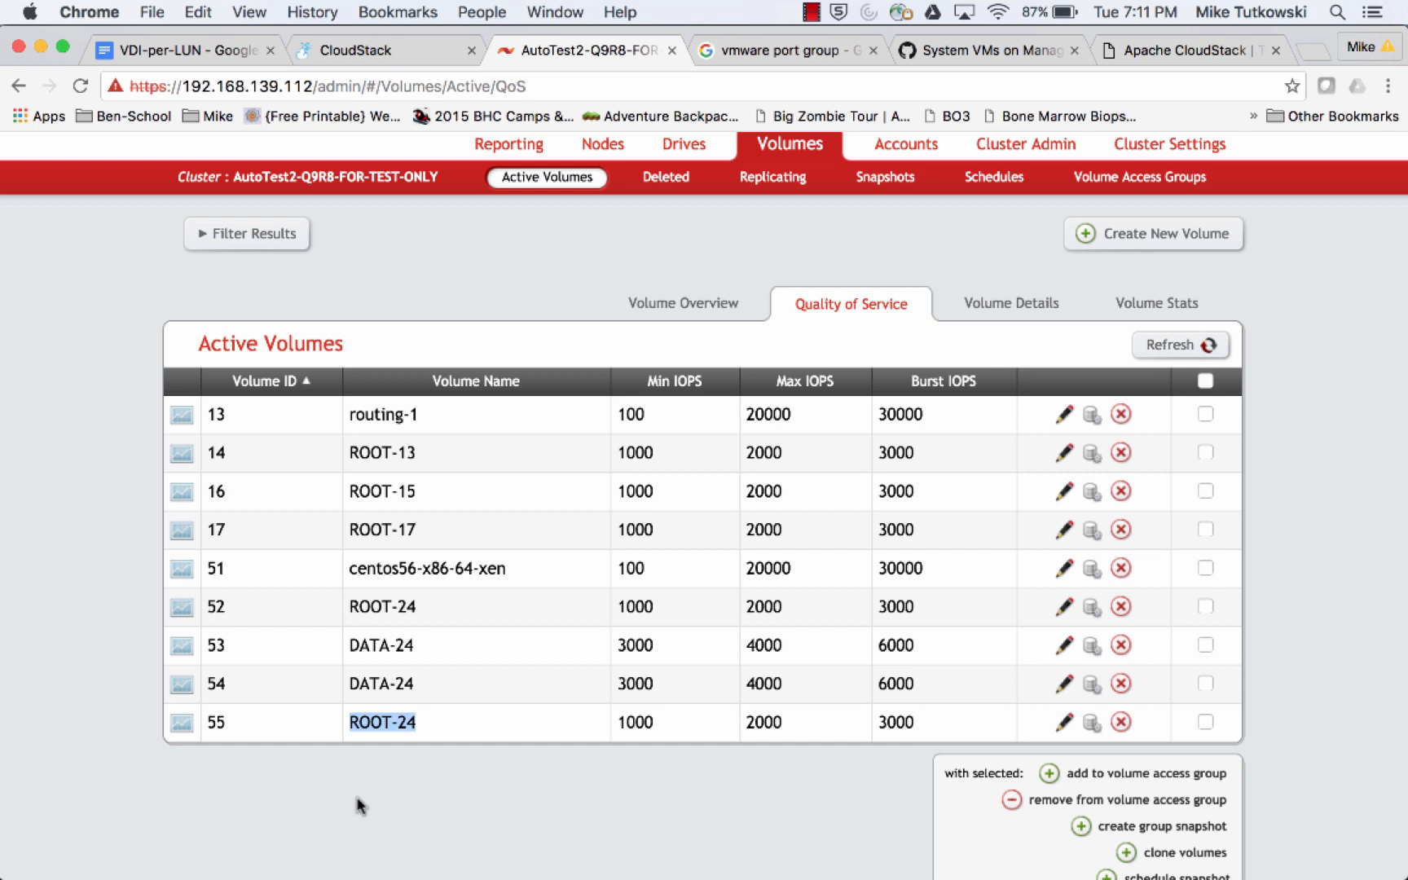
left_click(423, 645)
left_click_drag(423, 648, 348, 646)
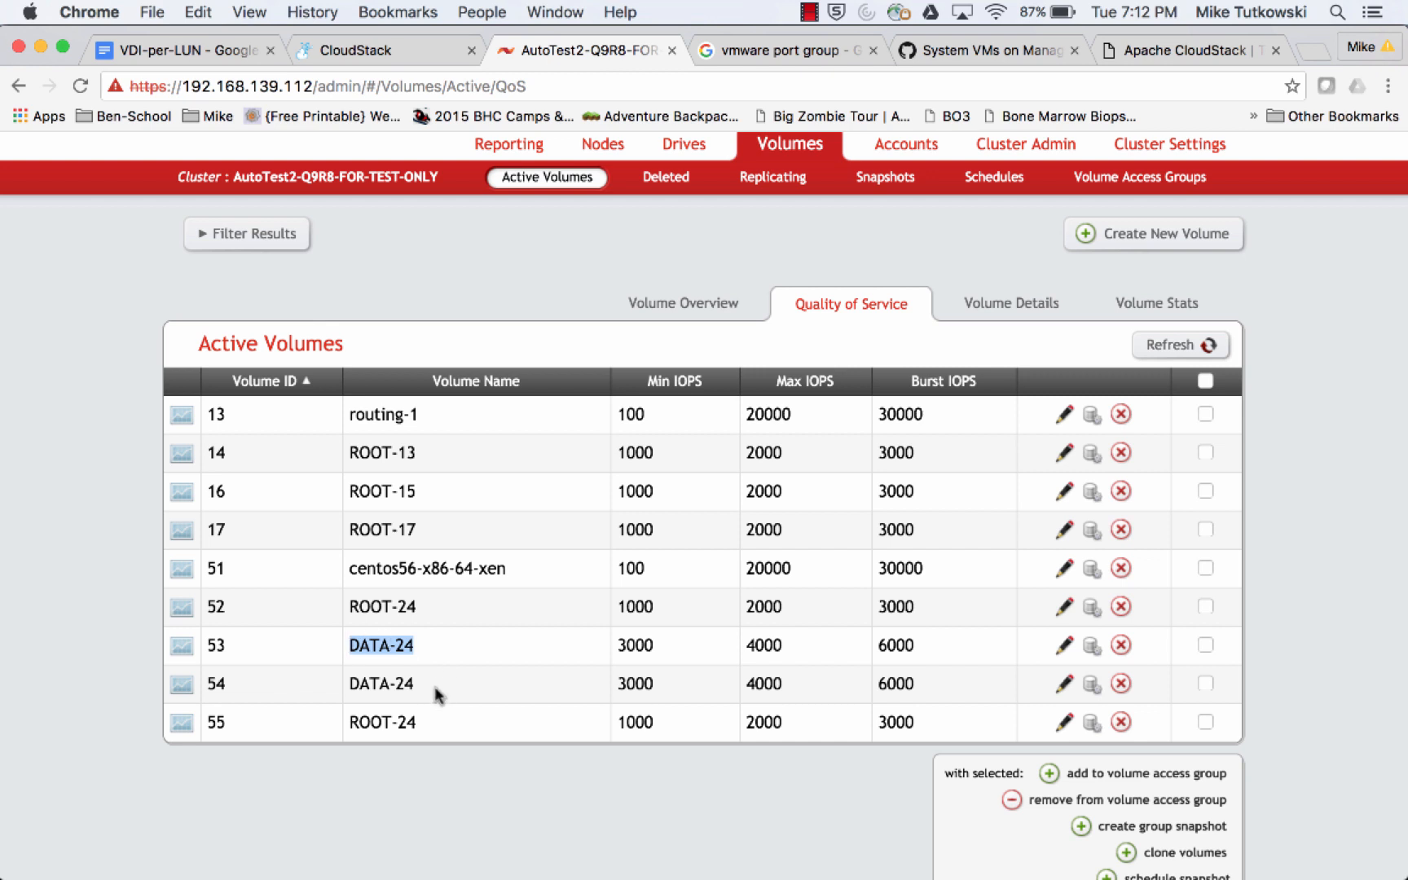
left_click_drag(417, 685, 351, 680)
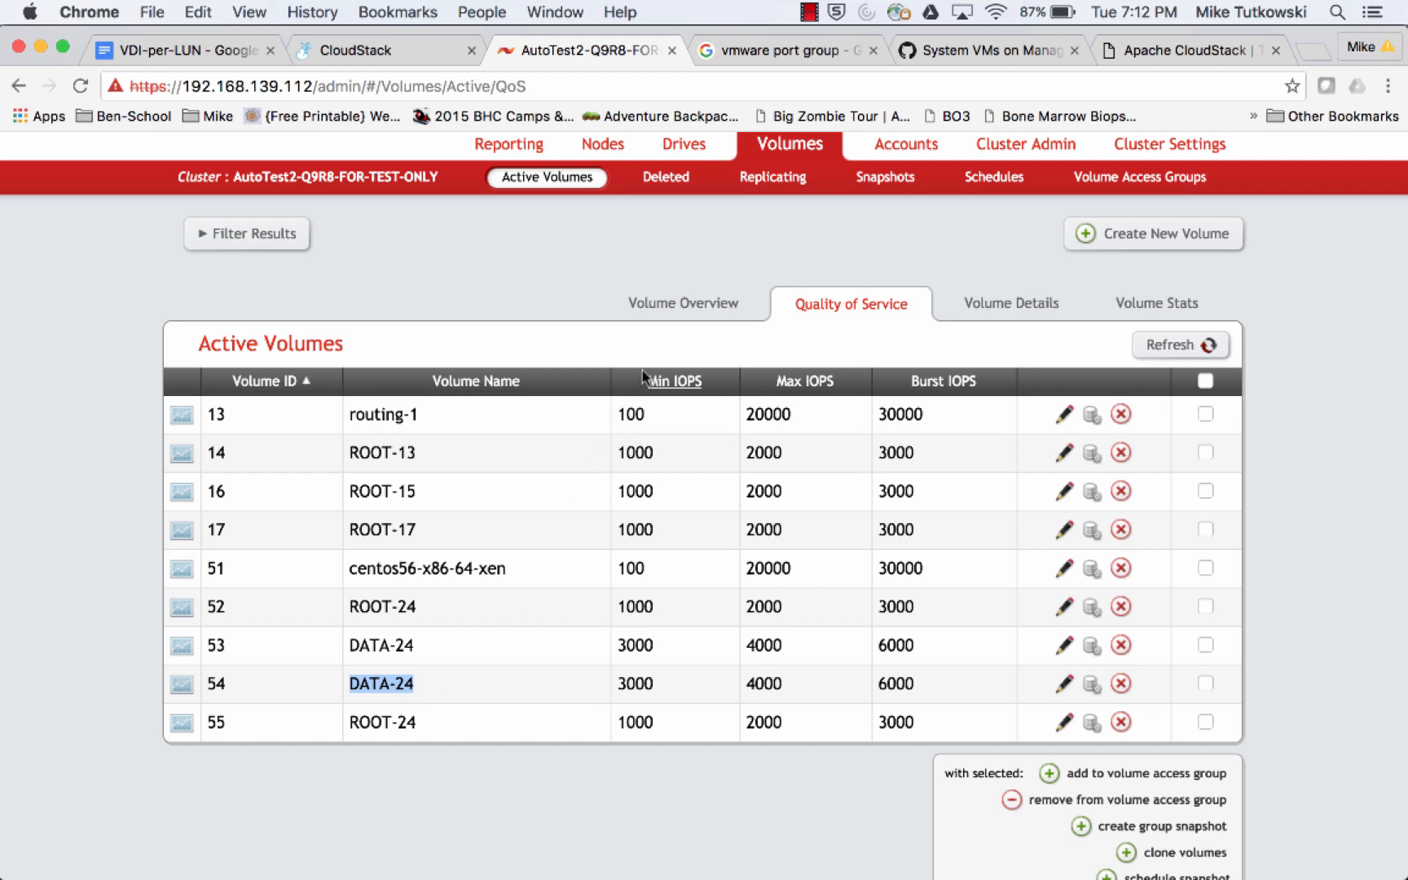
Step: Show the volume overview and compare the volume access groups of ROOT-24 volumes 52 and 55
left_click(683, 305)
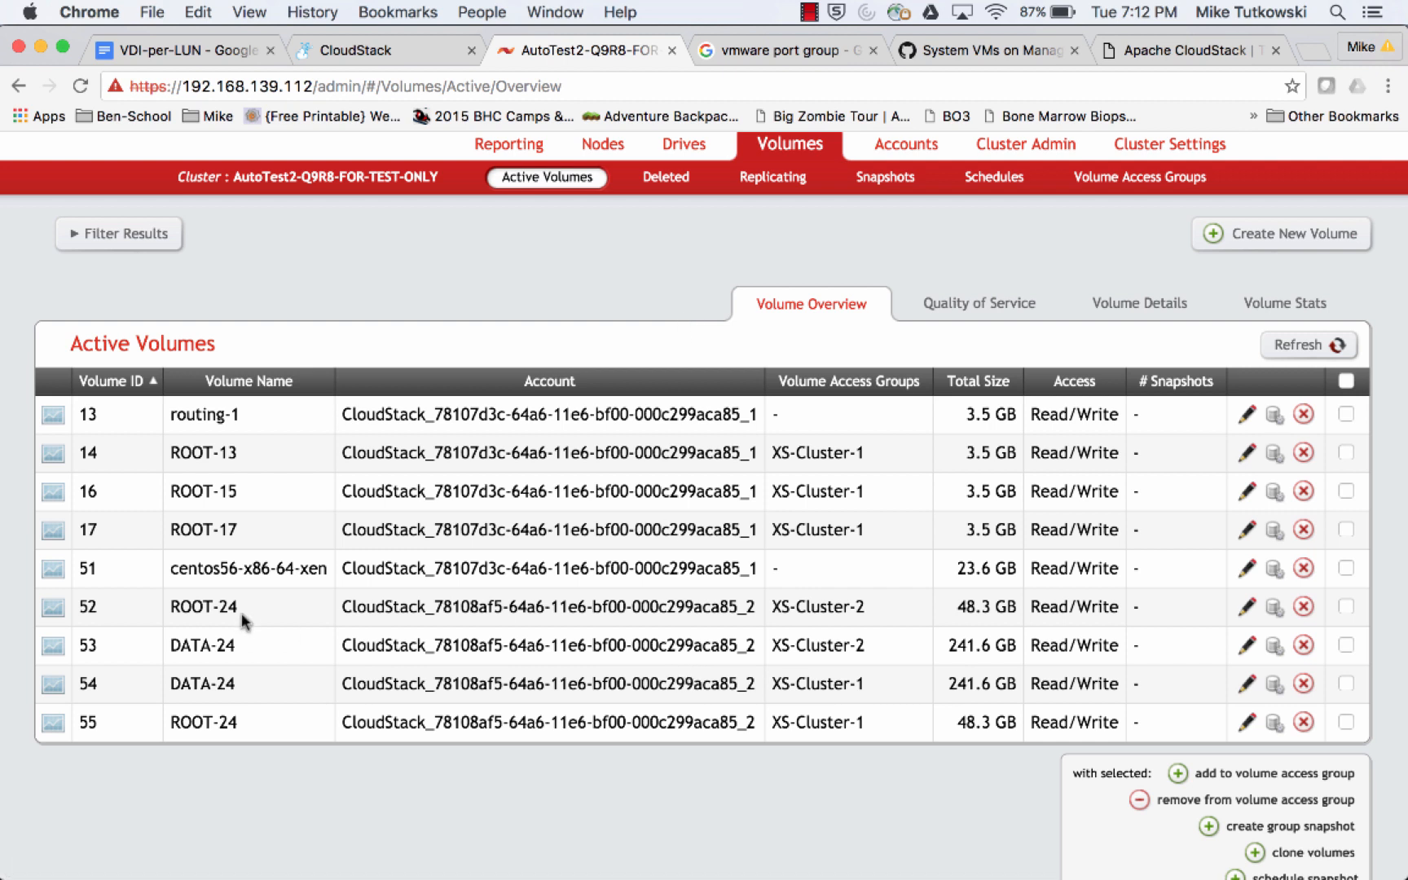
left_click_drag(242, 608, 170, 607)
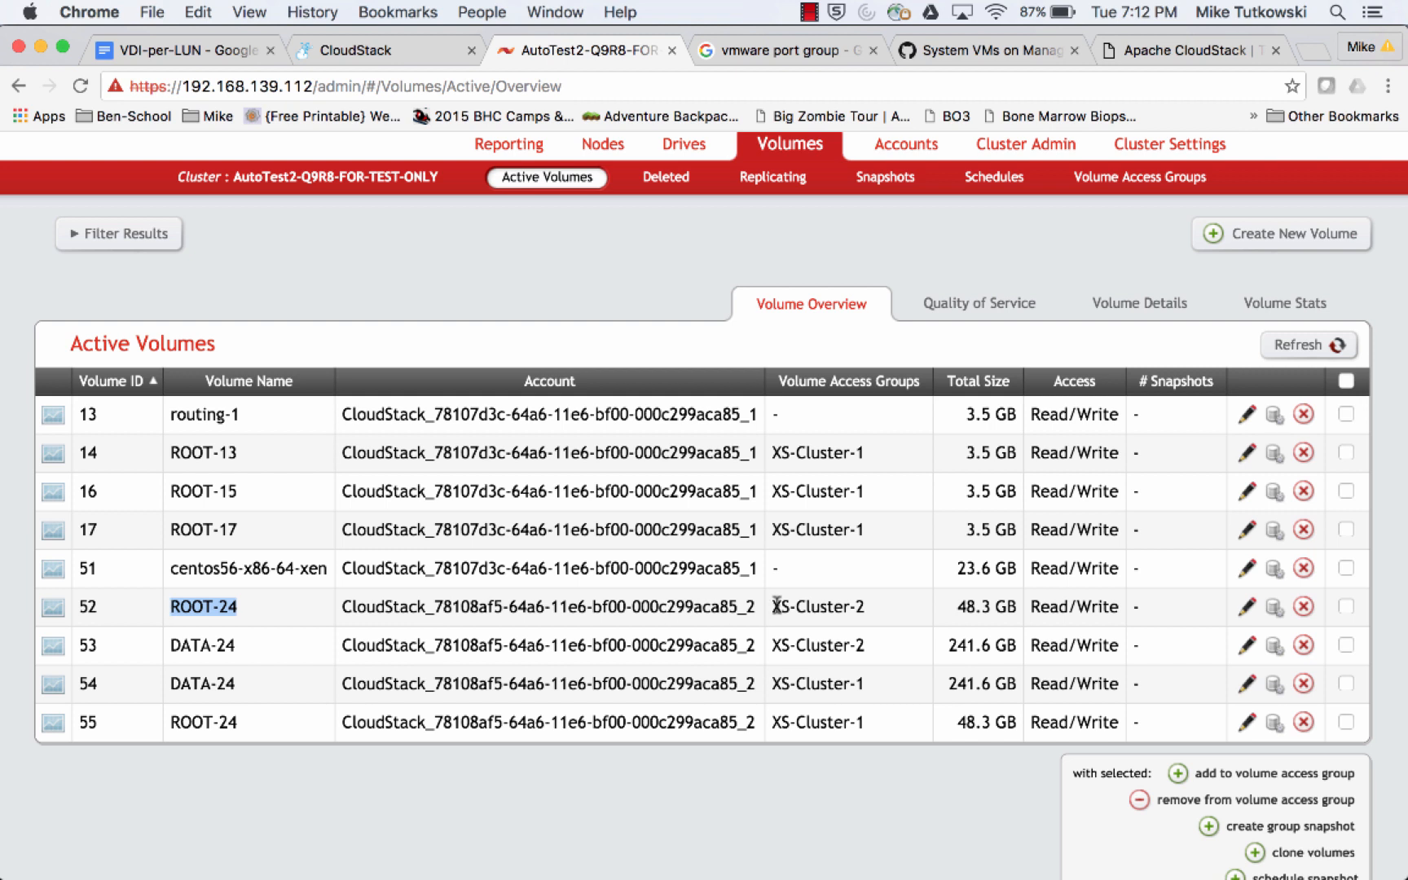
left_click_drag(775, 605, 863, 606)
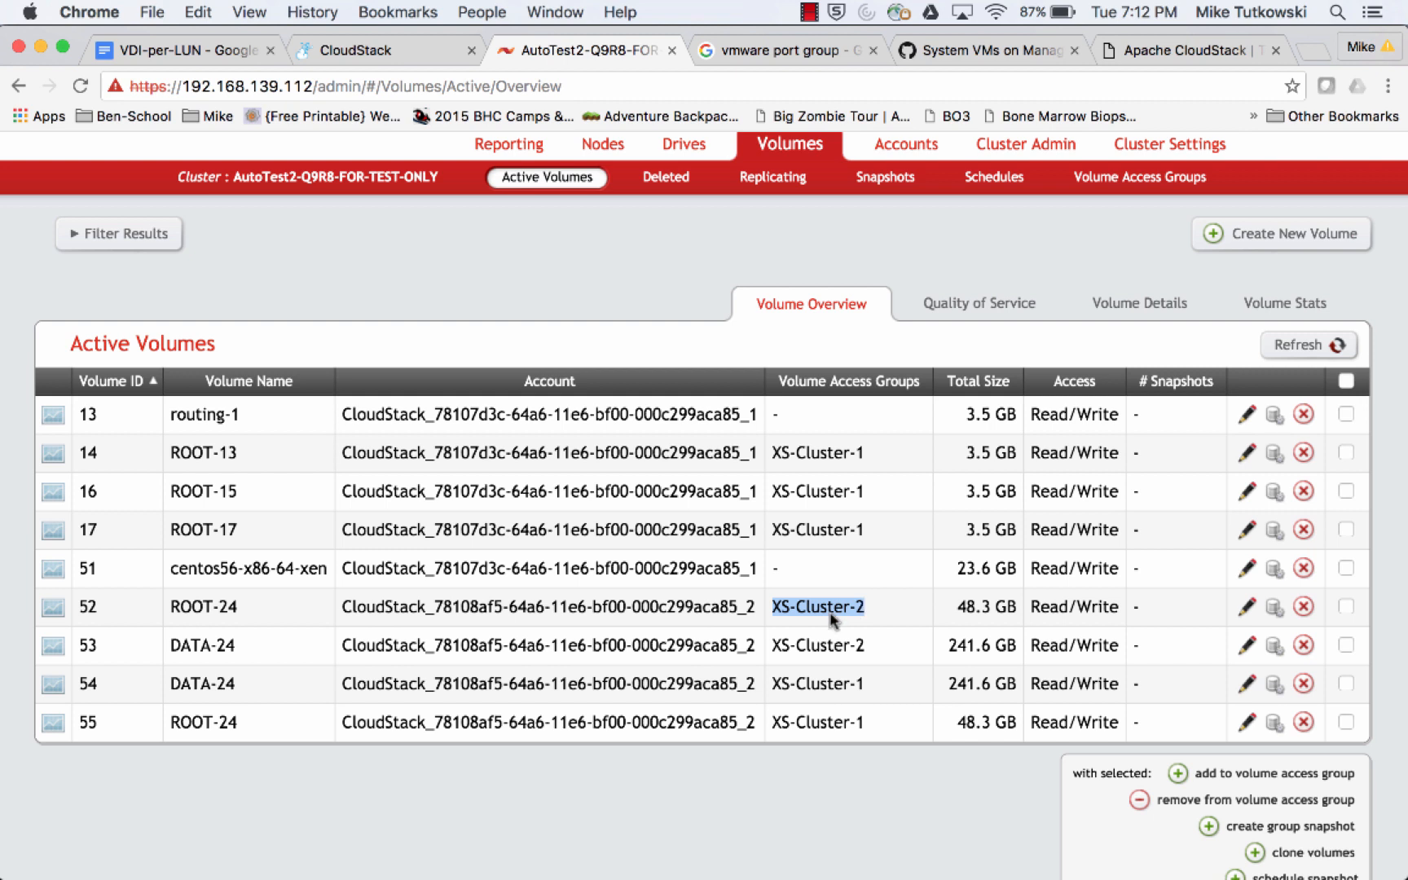
left_click_drag(238, 722, 172, 724)
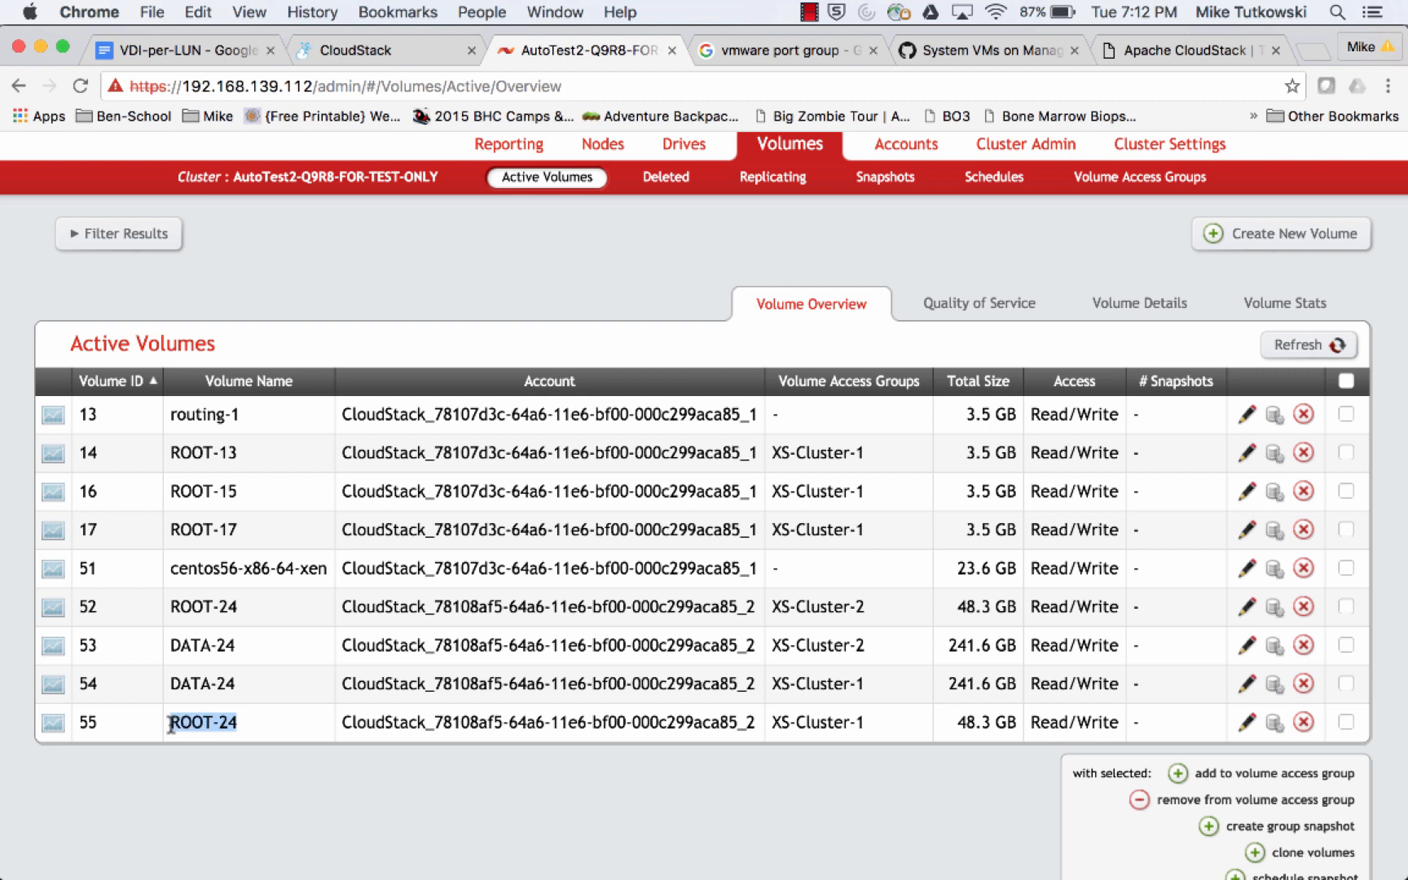
left_click(777, 721)
left_click_drag(776, 721, 865, 722)
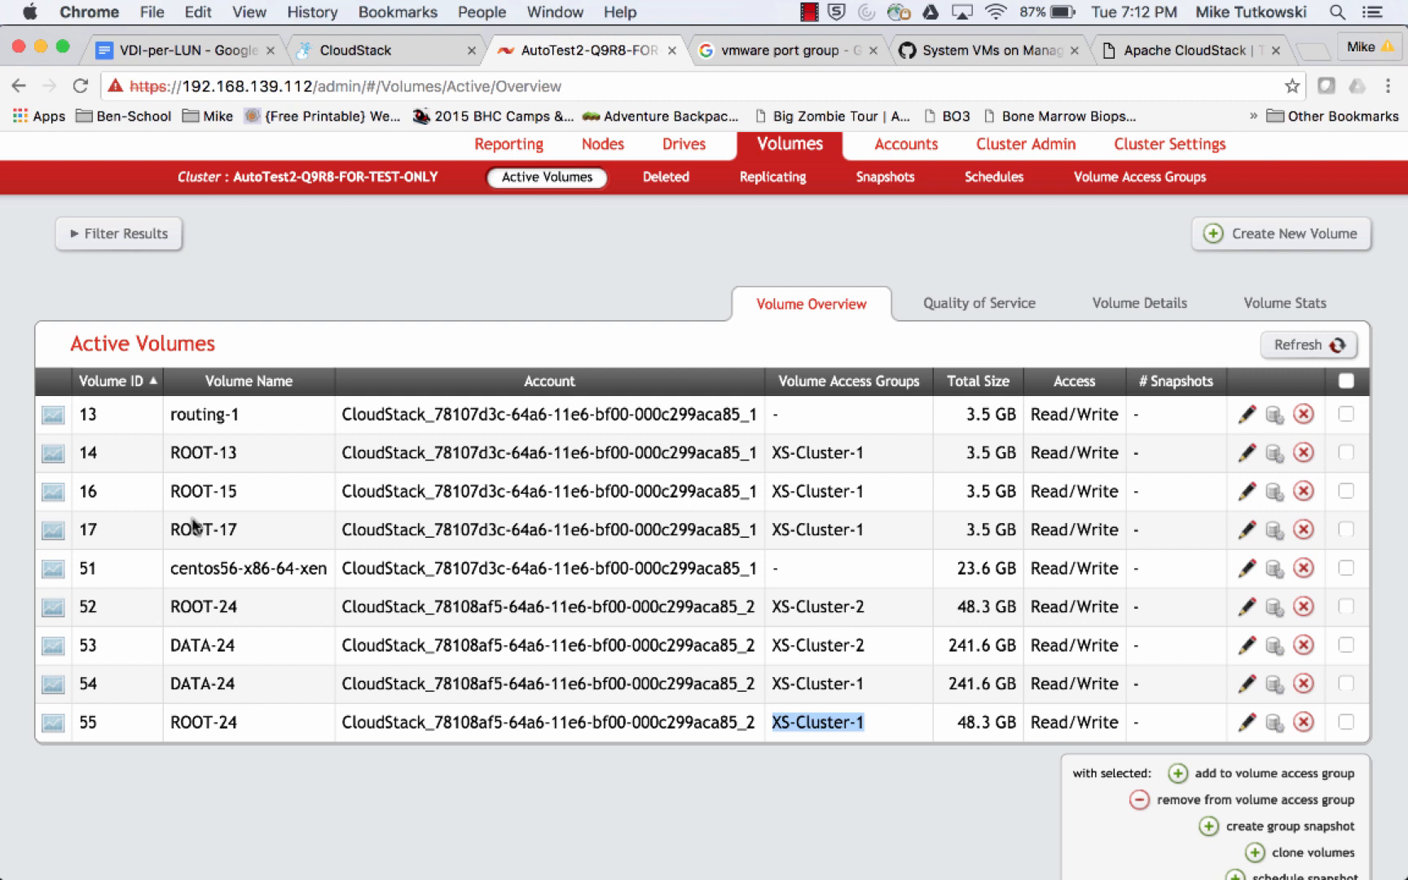
Step: Compare the source volumes 52 and 53 with the new volumes 54 and 55 in the active volumes list
left_click(173, 609)
left_click_drag(173, 609, 865, 648)
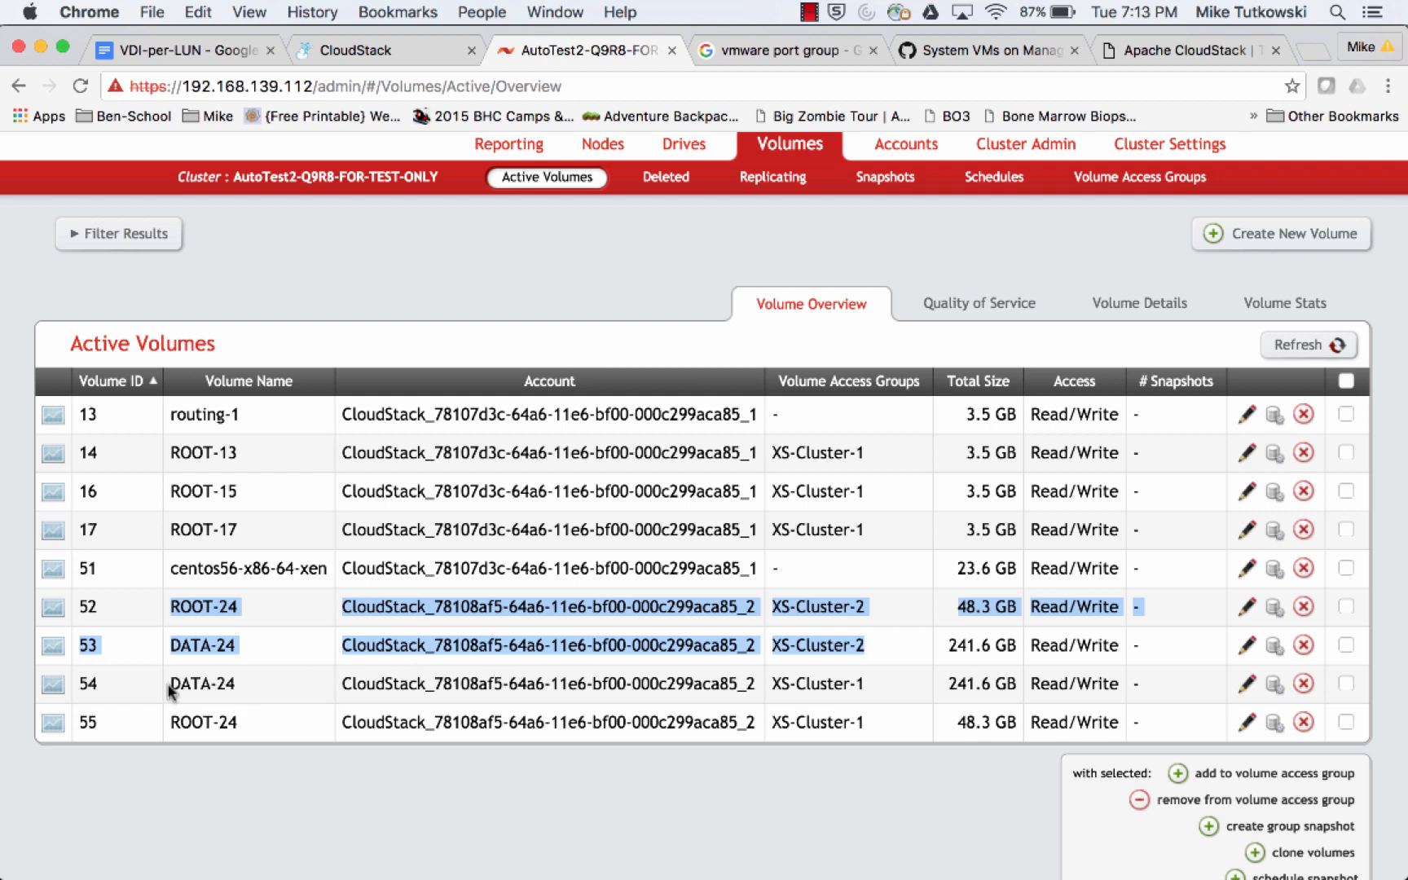
left_click_drag(173, 683, 680, 714)
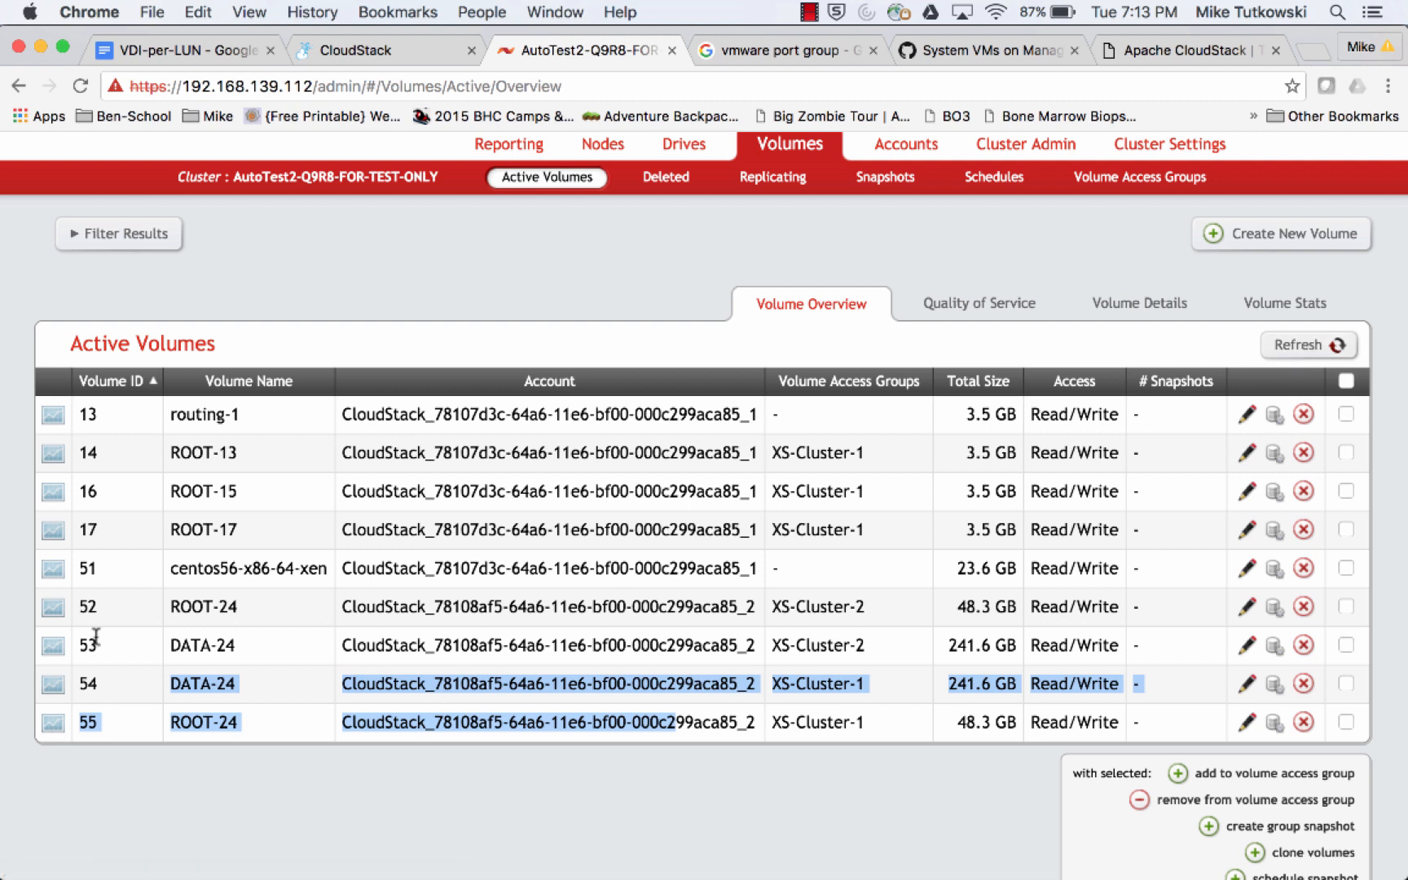
left_click_drag(98, 609, 83, 610)
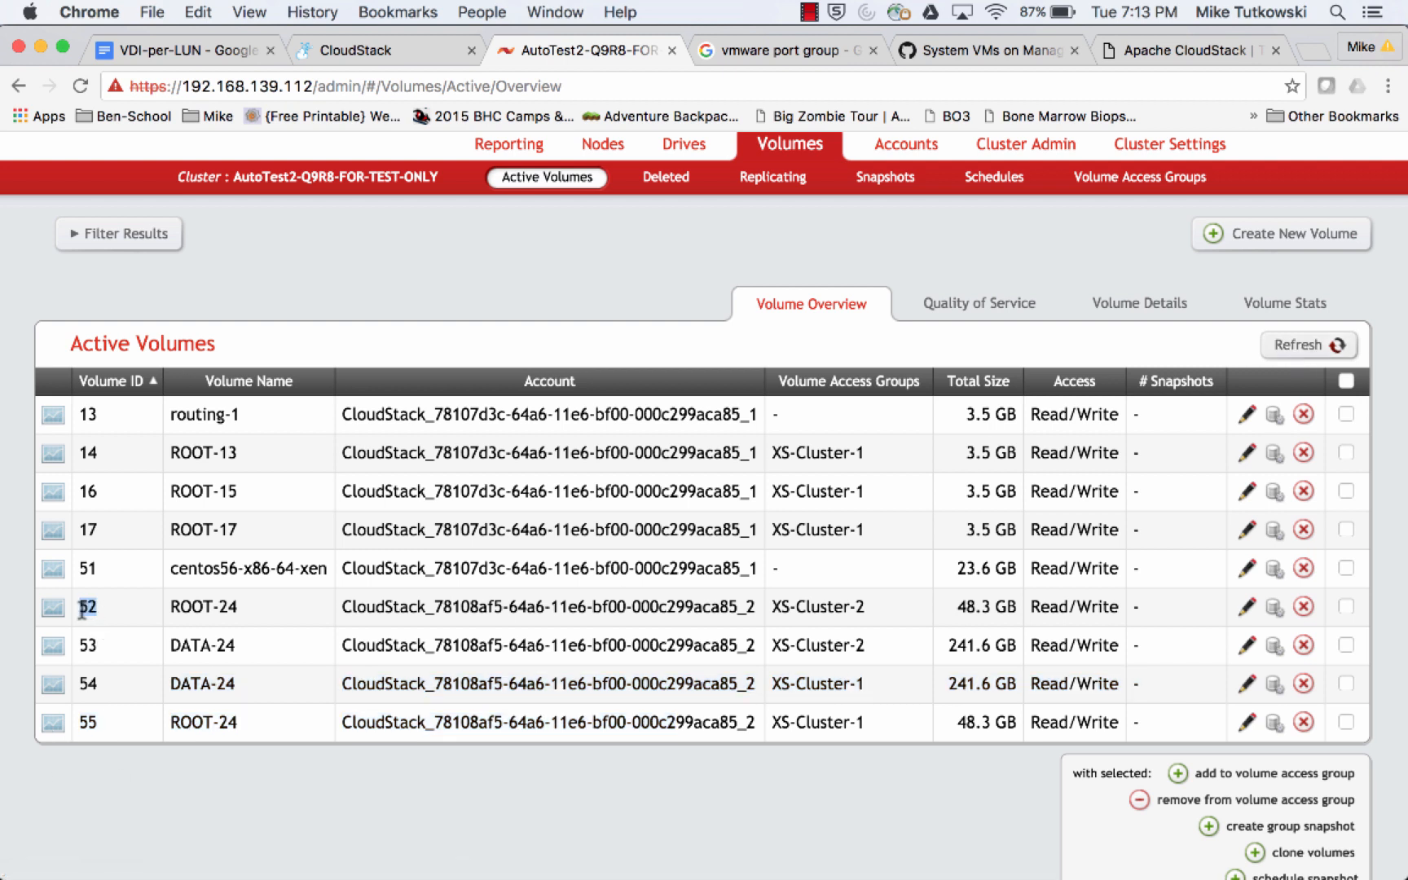
left_click(96, 646)
Step: Refresh the active volumes, view the deleted volumes, and return to the active volumes list
left_click(1304, 346)
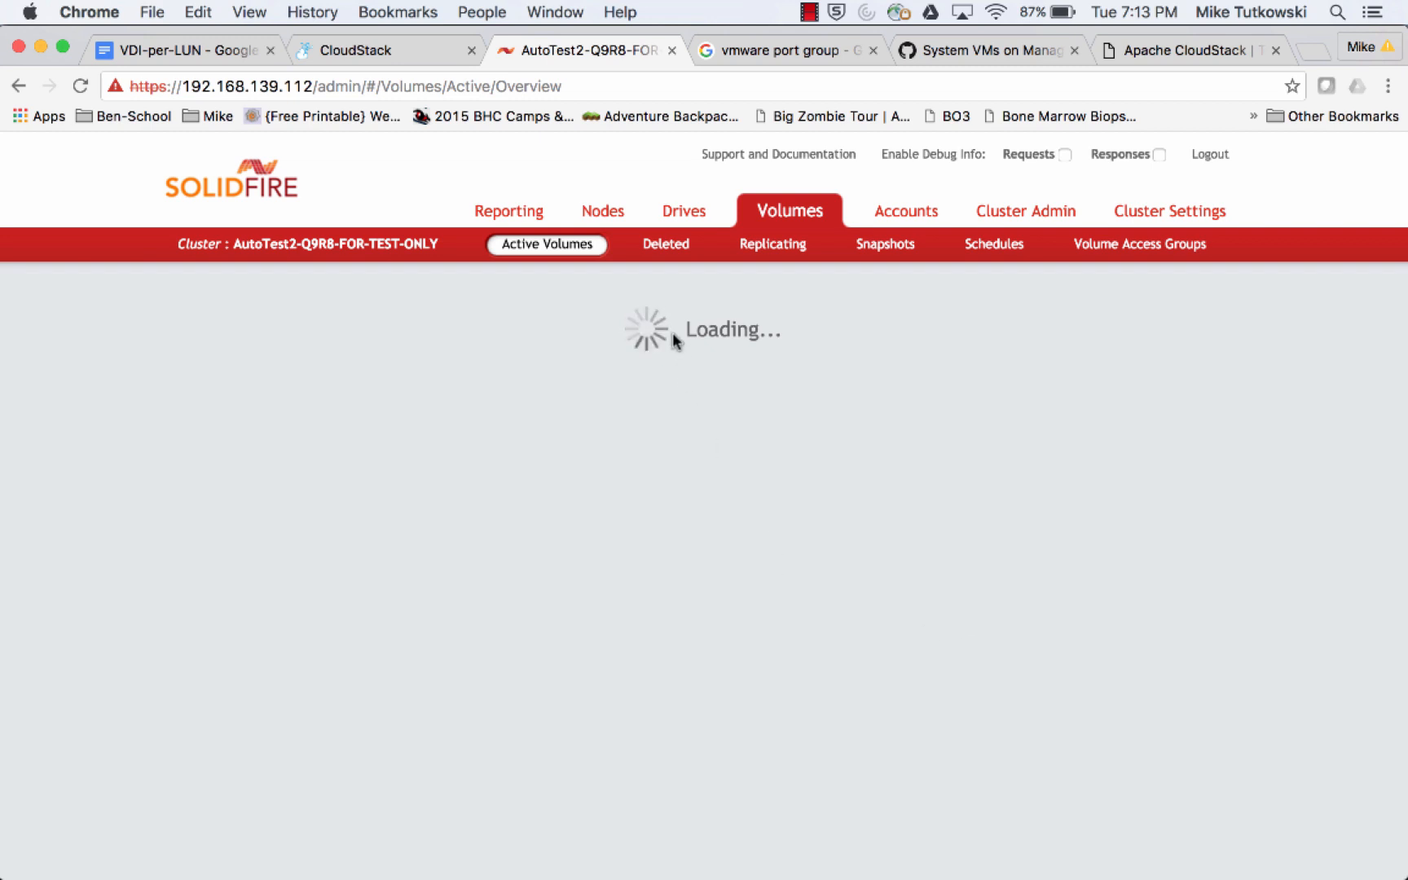
left_click(658, 249)
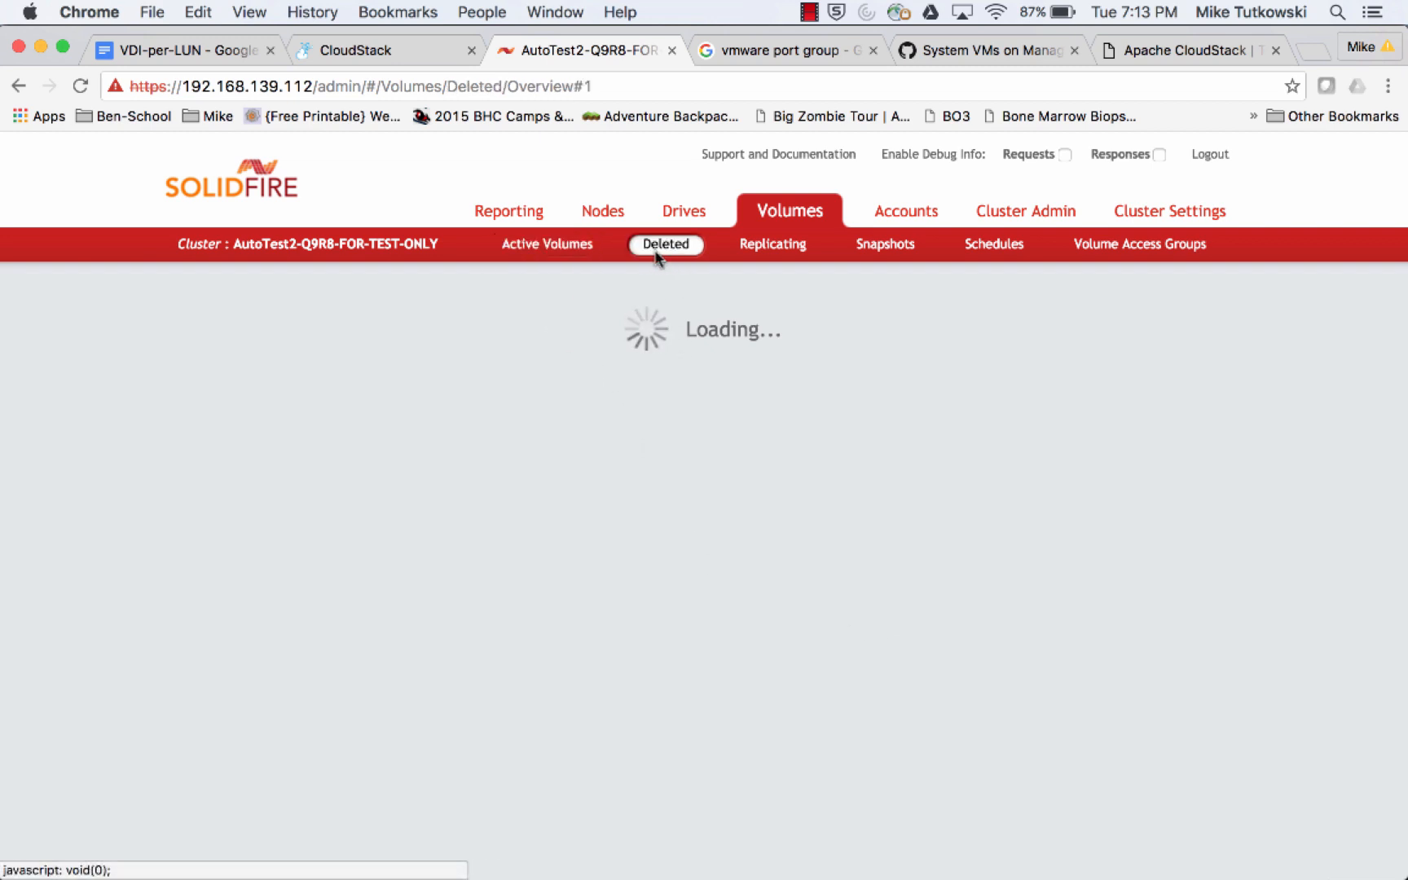
left_click(567, 247)
Step: Switch to XenCenter, view i-2-24-VM, and check the virtual disks in the data-24.54 and root-24.55 storage repositories
mouse_move(1, 652)
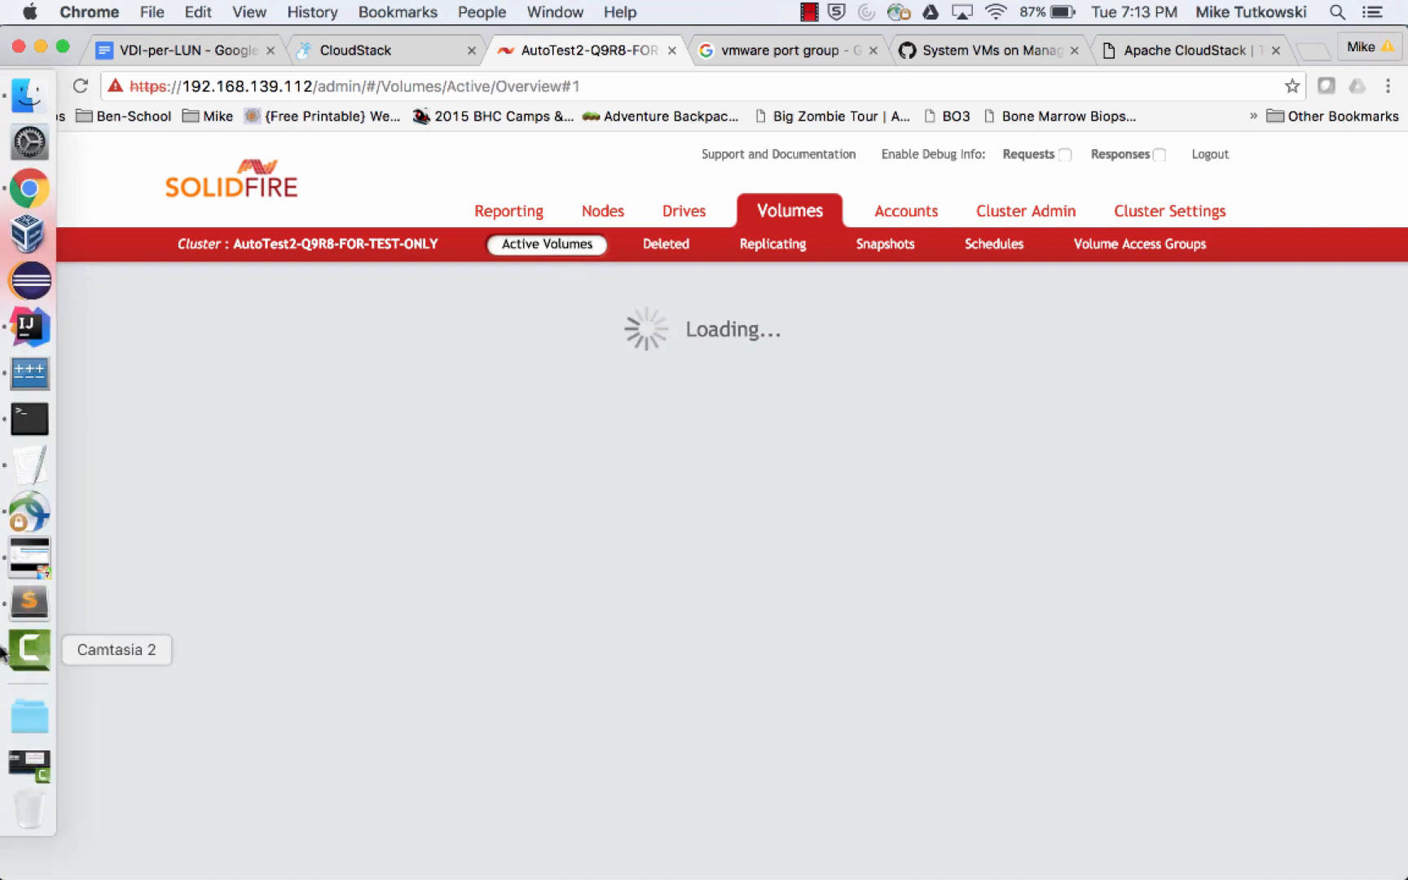
left_click(3, 556)
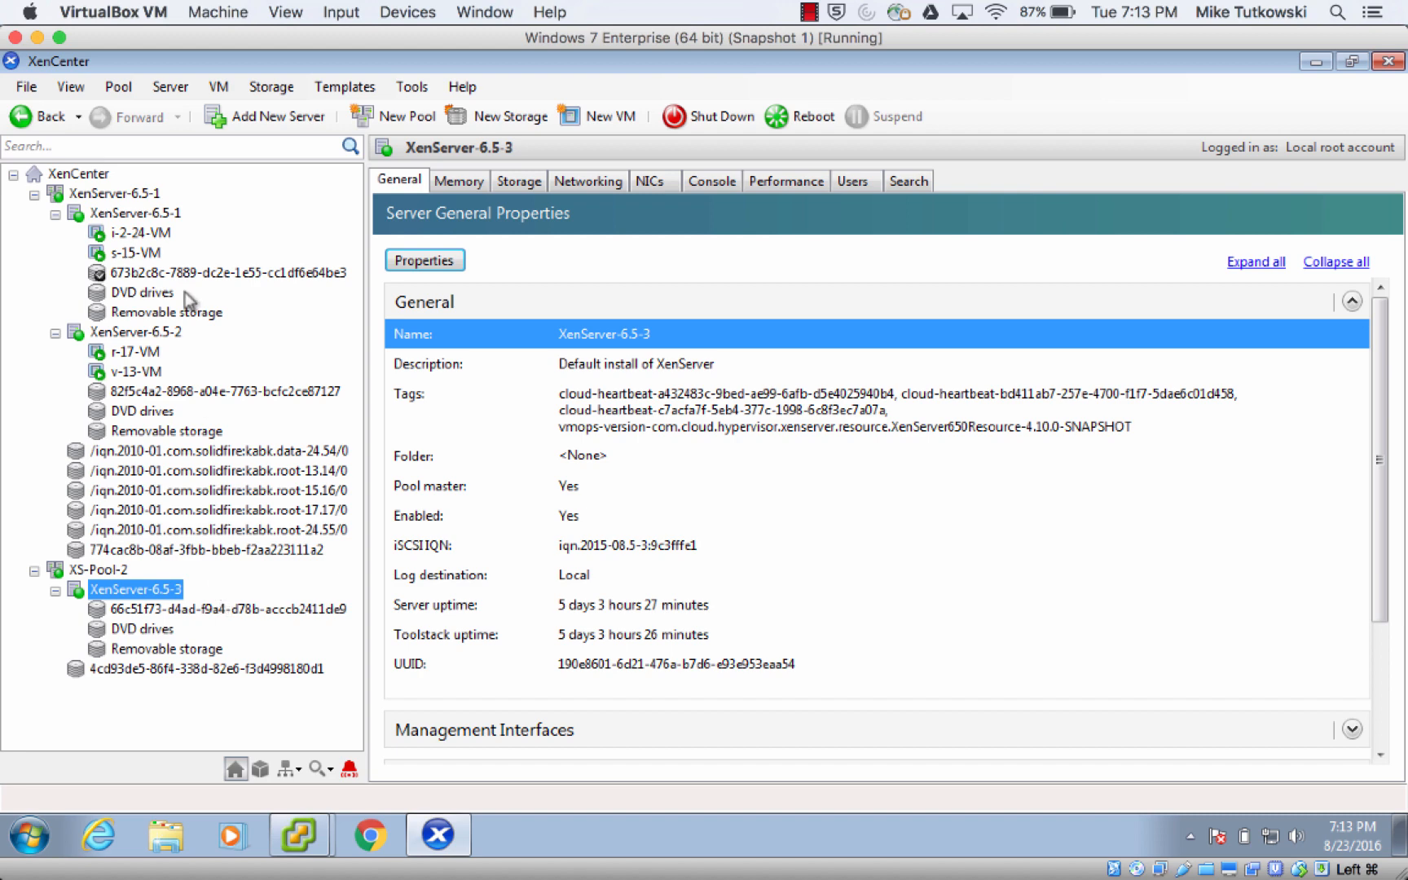
left_click(145, 235)
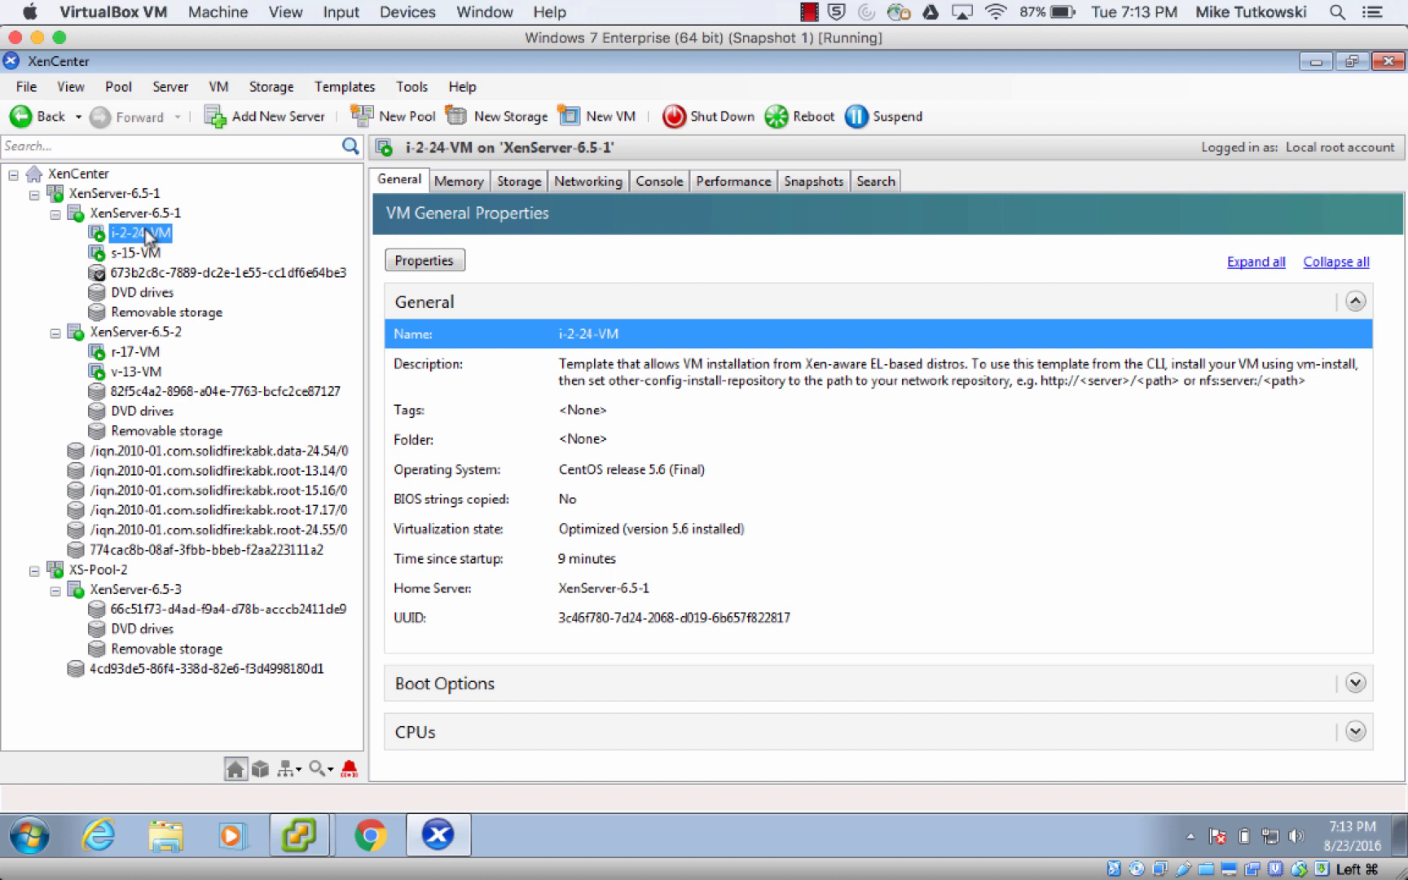
left_click(293, 453)
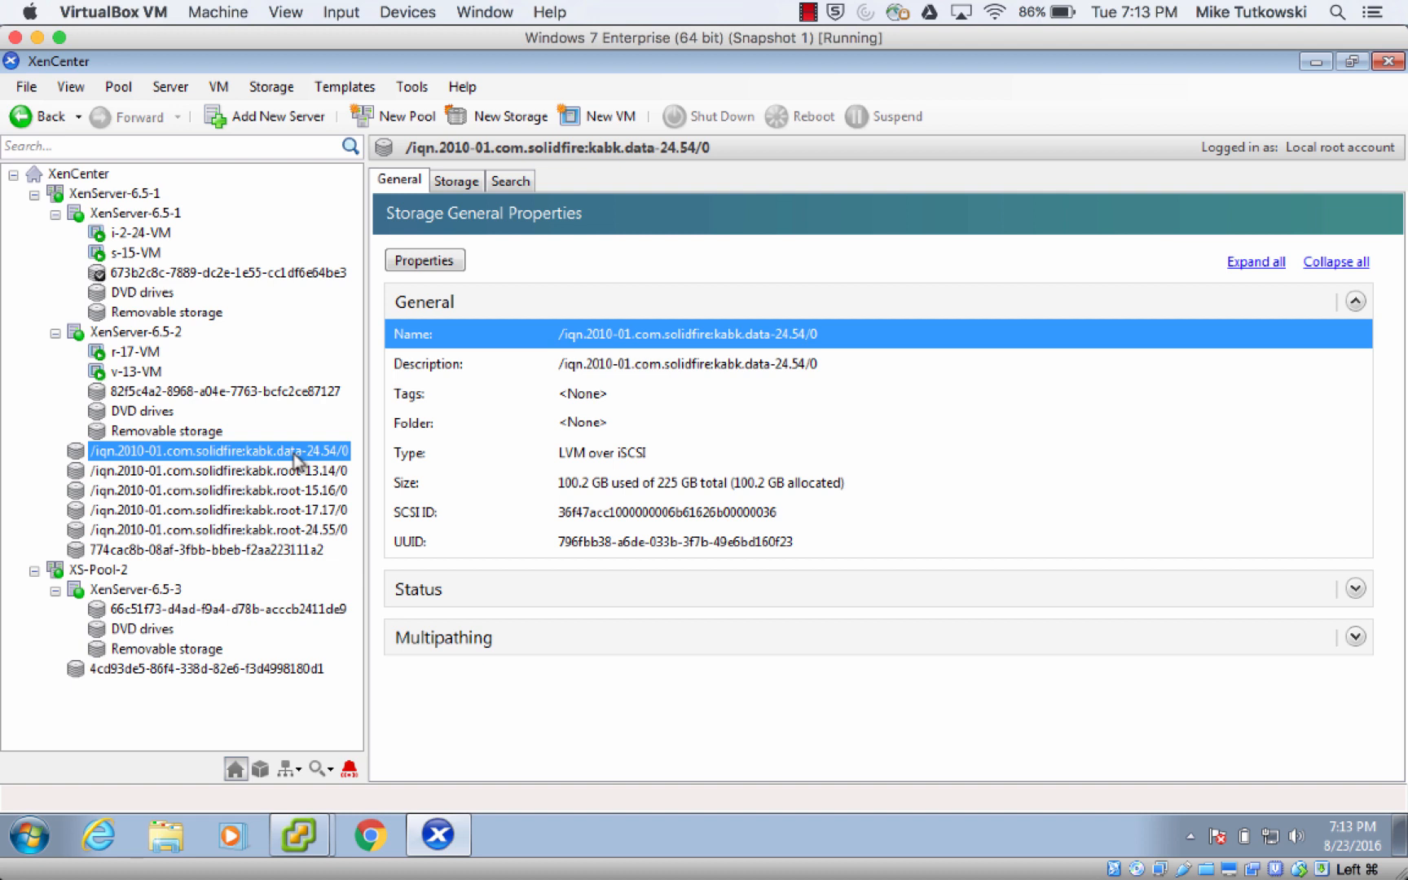
left_click(453, 181)
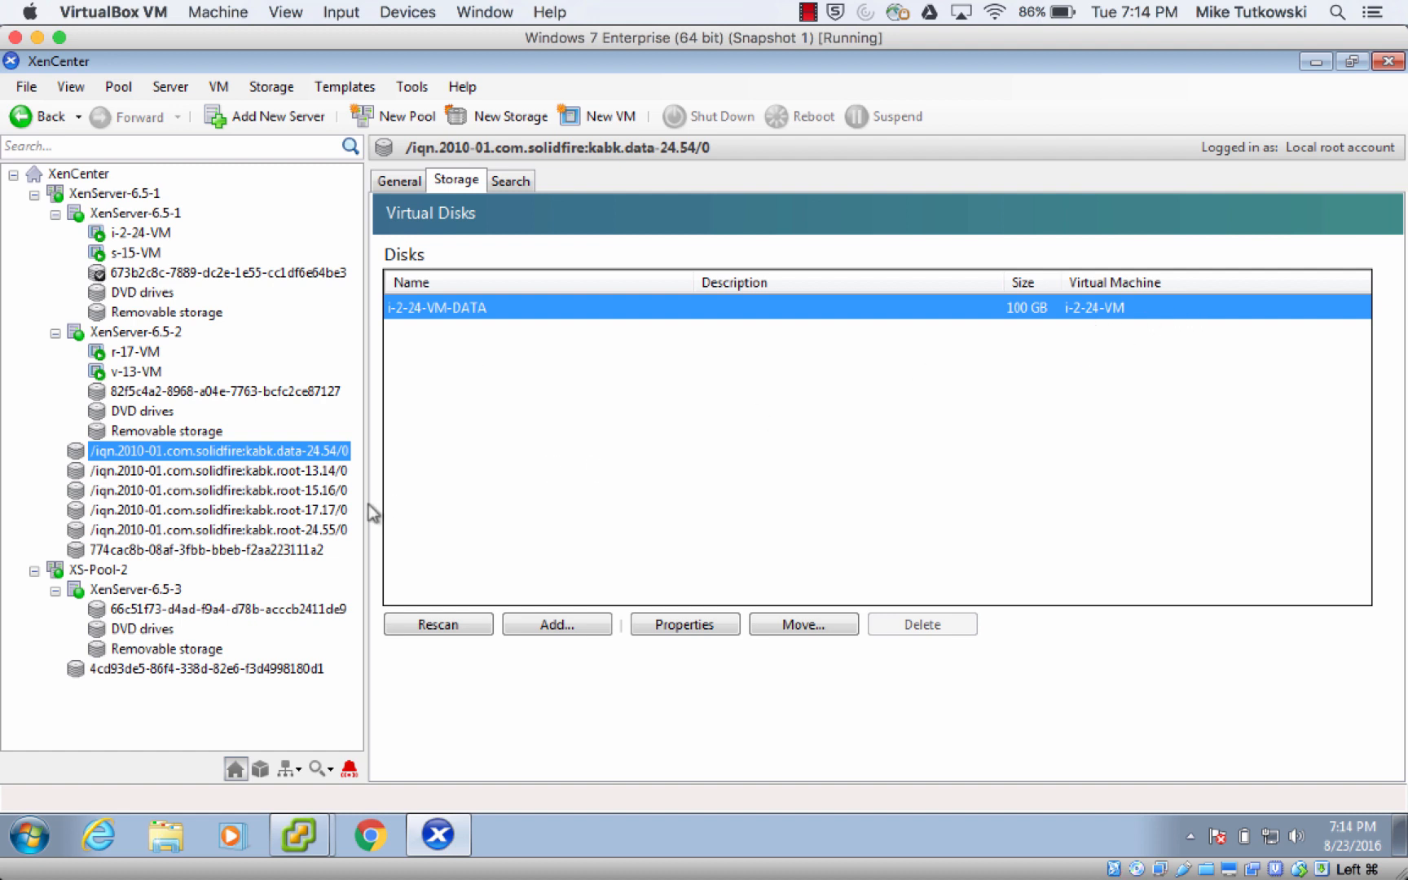
left_click(326, 530)
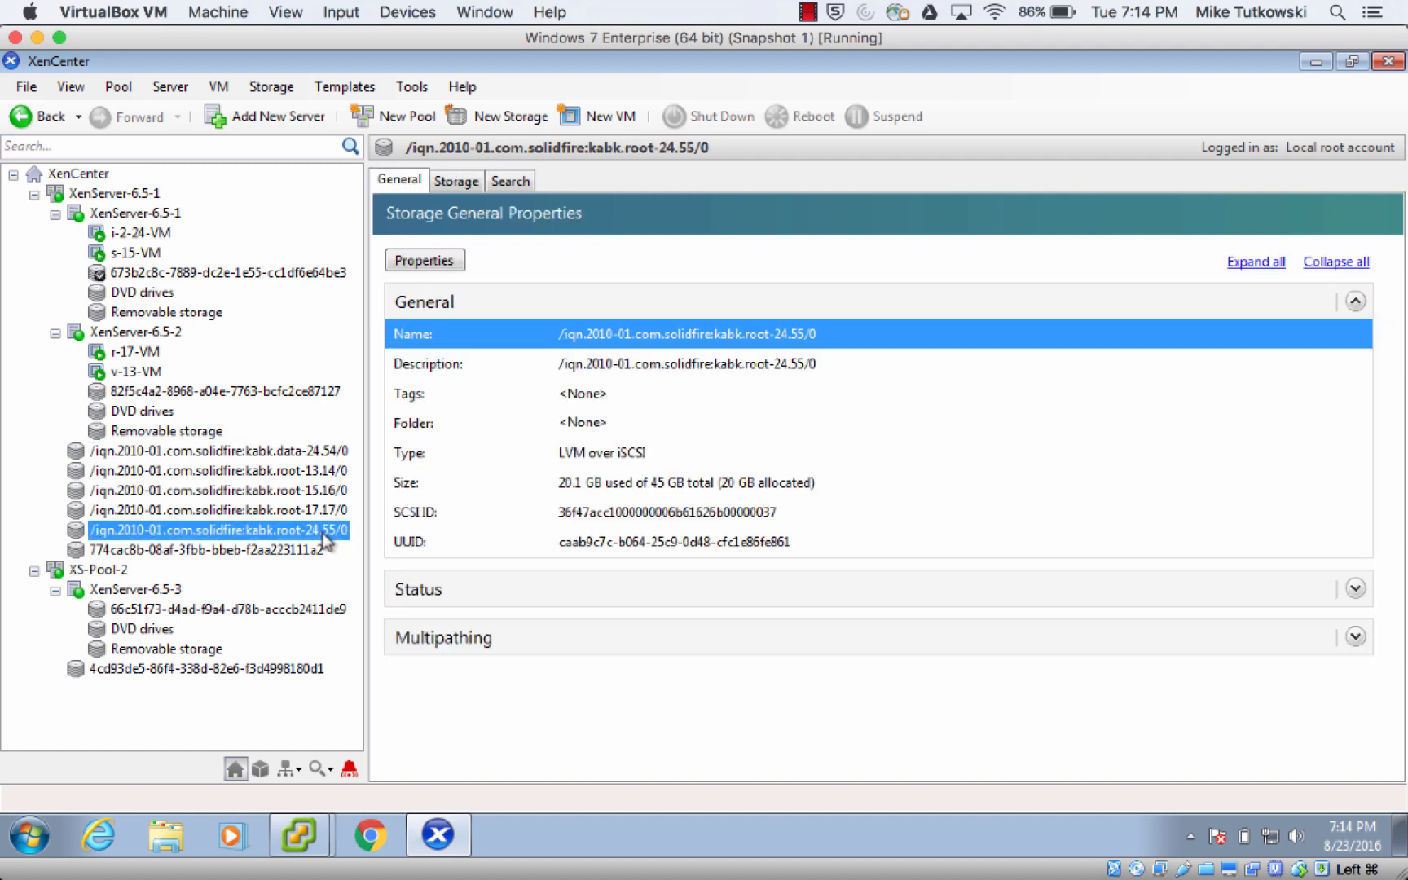
left_click(469, 188)
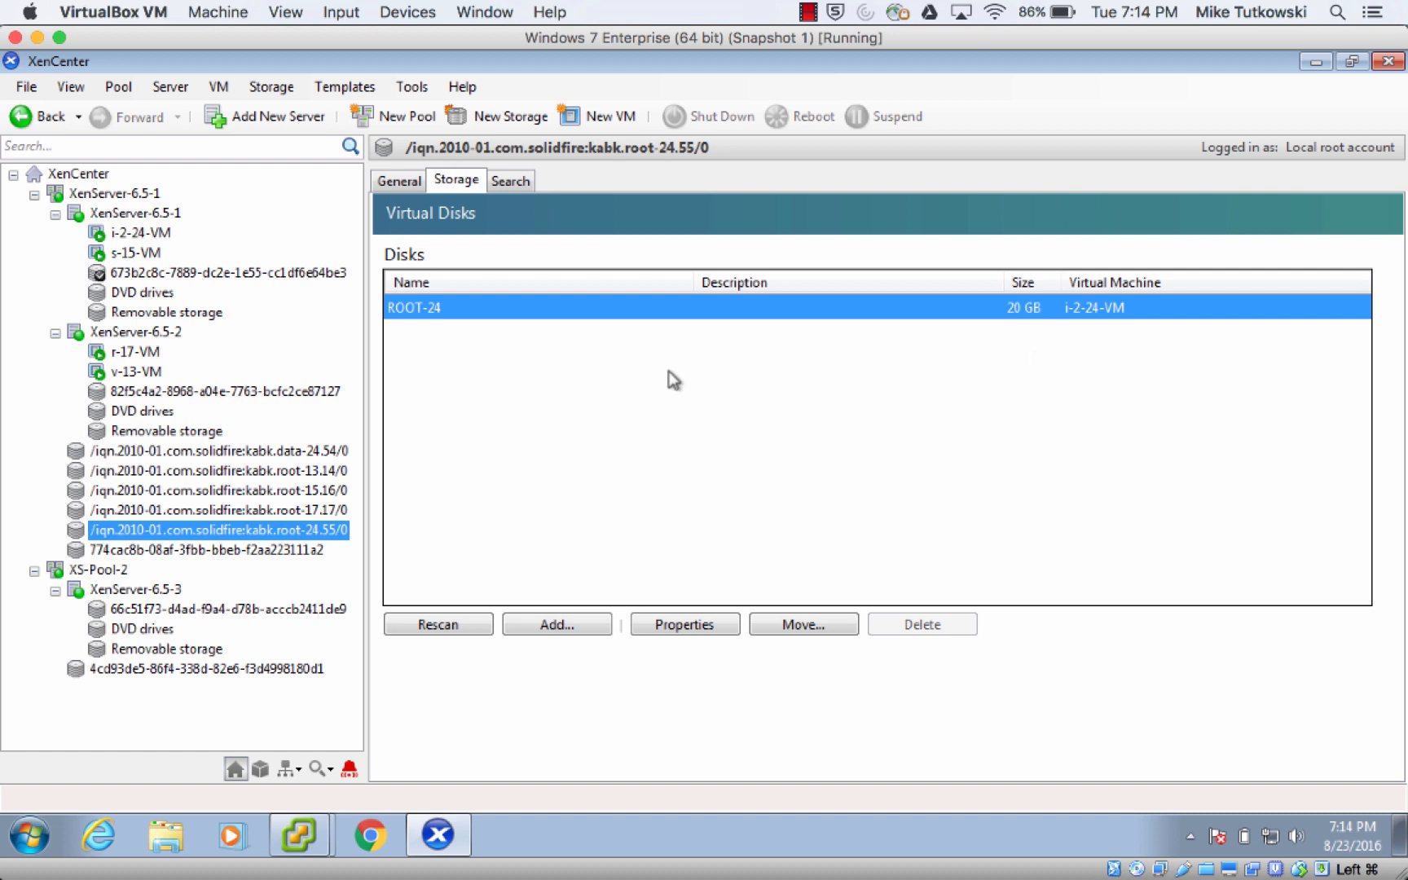
Step: Switch to the SolidFire console, examine the active DATA-24 and ROOT-24 volumes, and view the deleted volumes
mouse_move(7, 465)
left_click(26, 208)
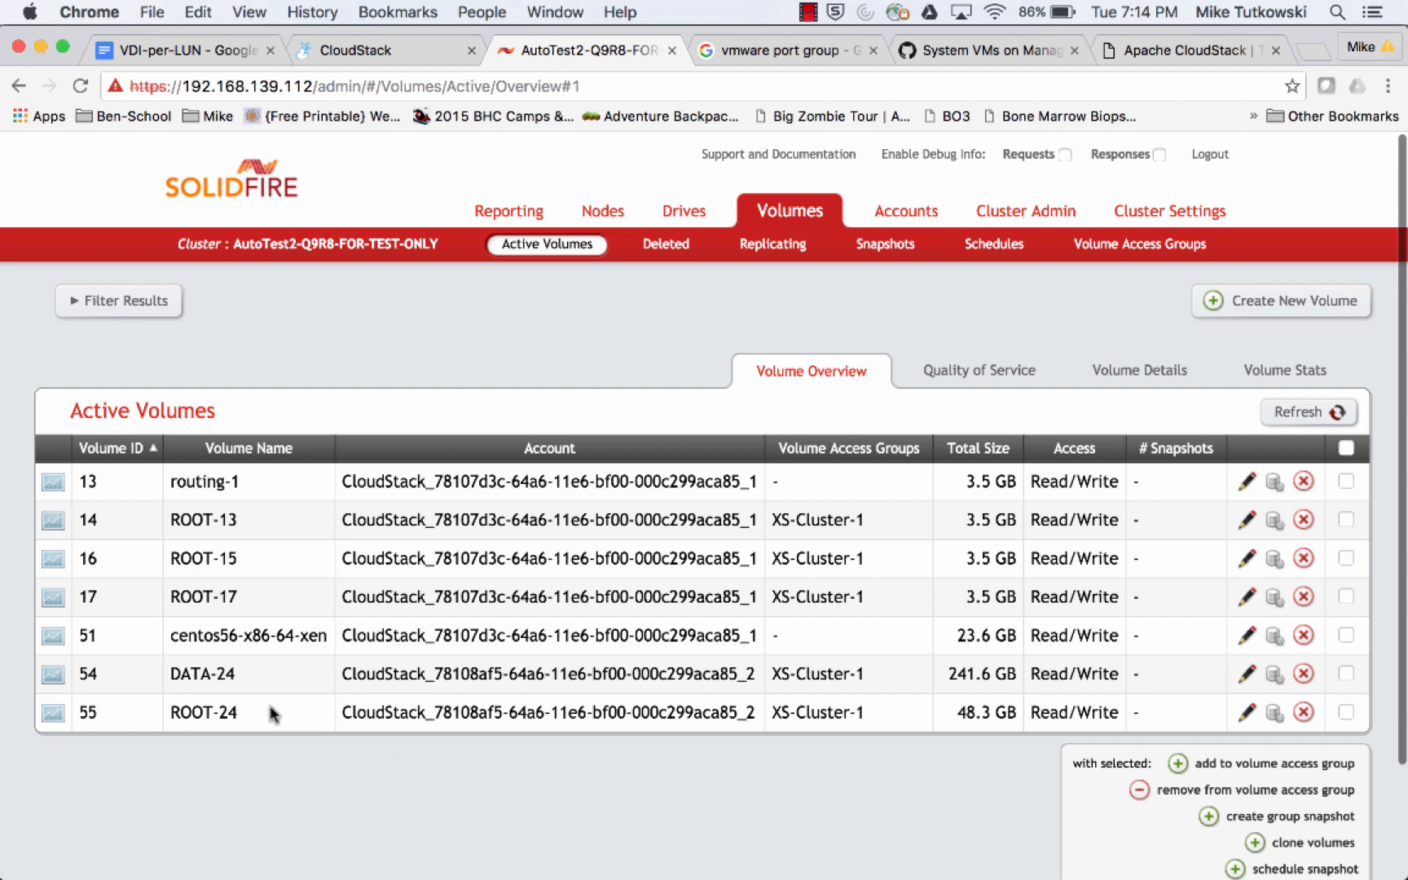
left_click_drag(264, 711, 82, 672)
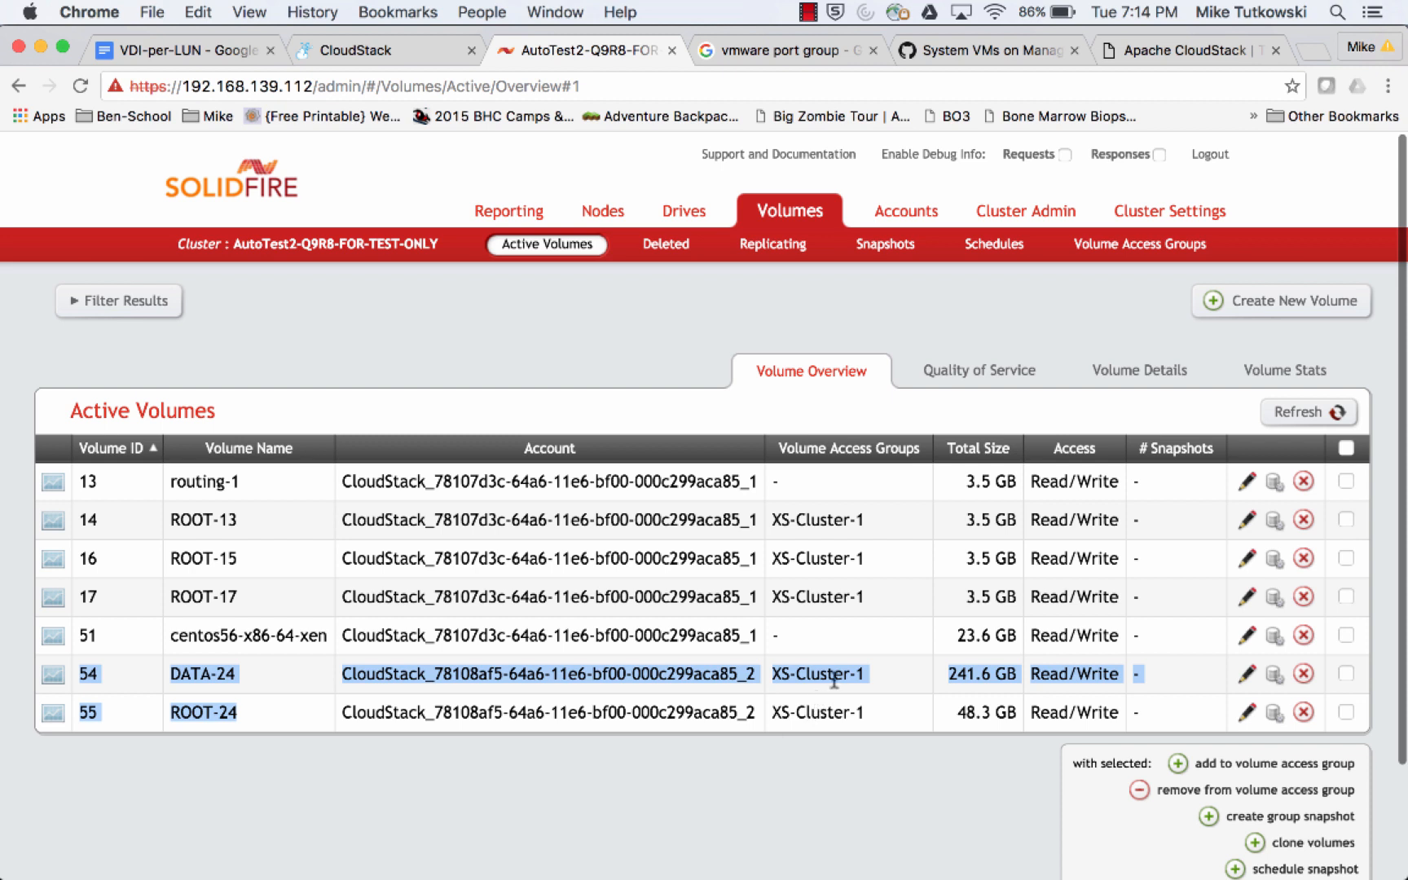
left_click(881, 677)
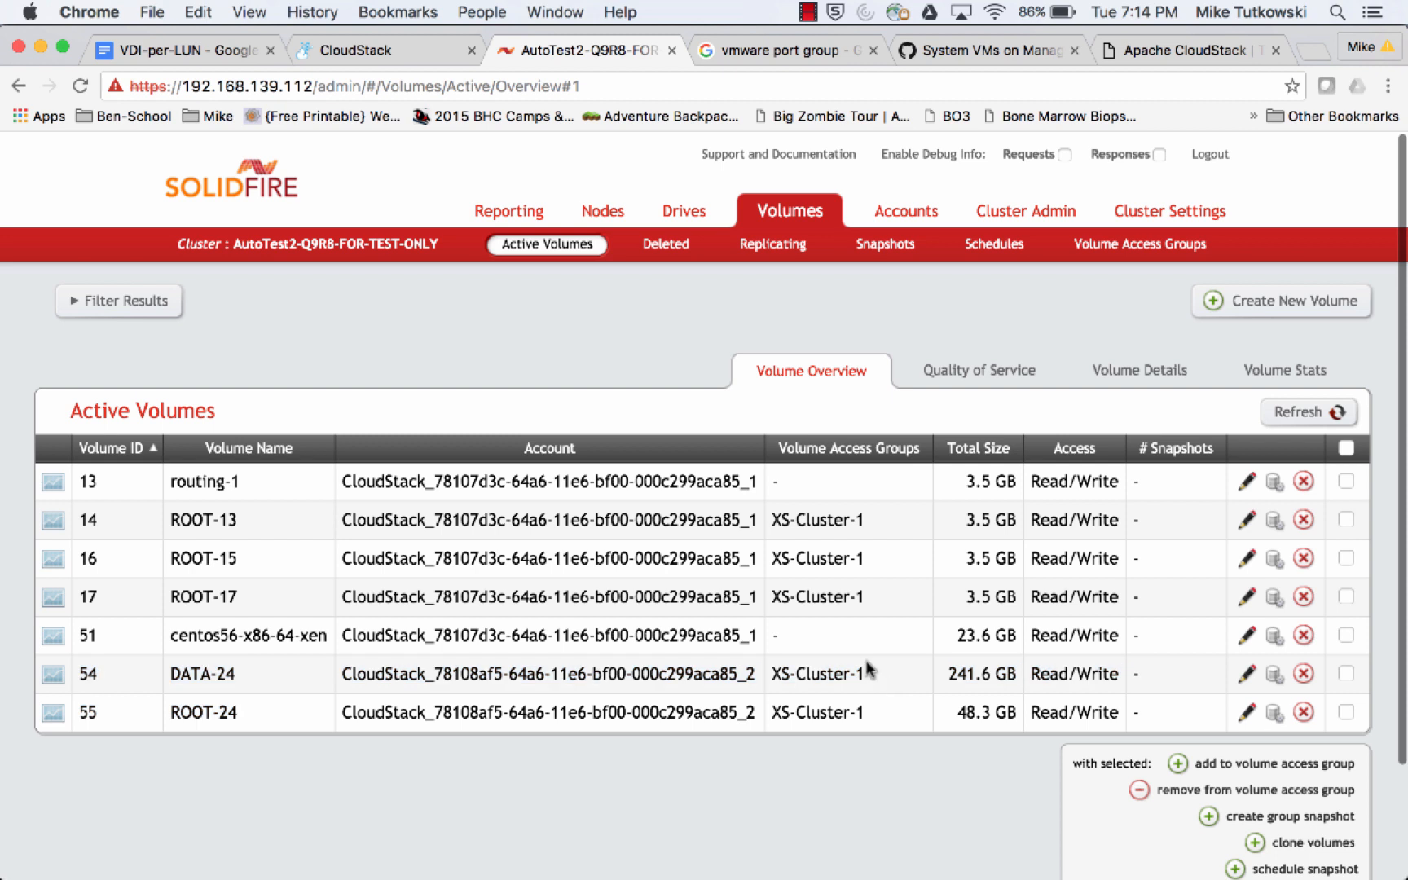
left_click(667, 245)
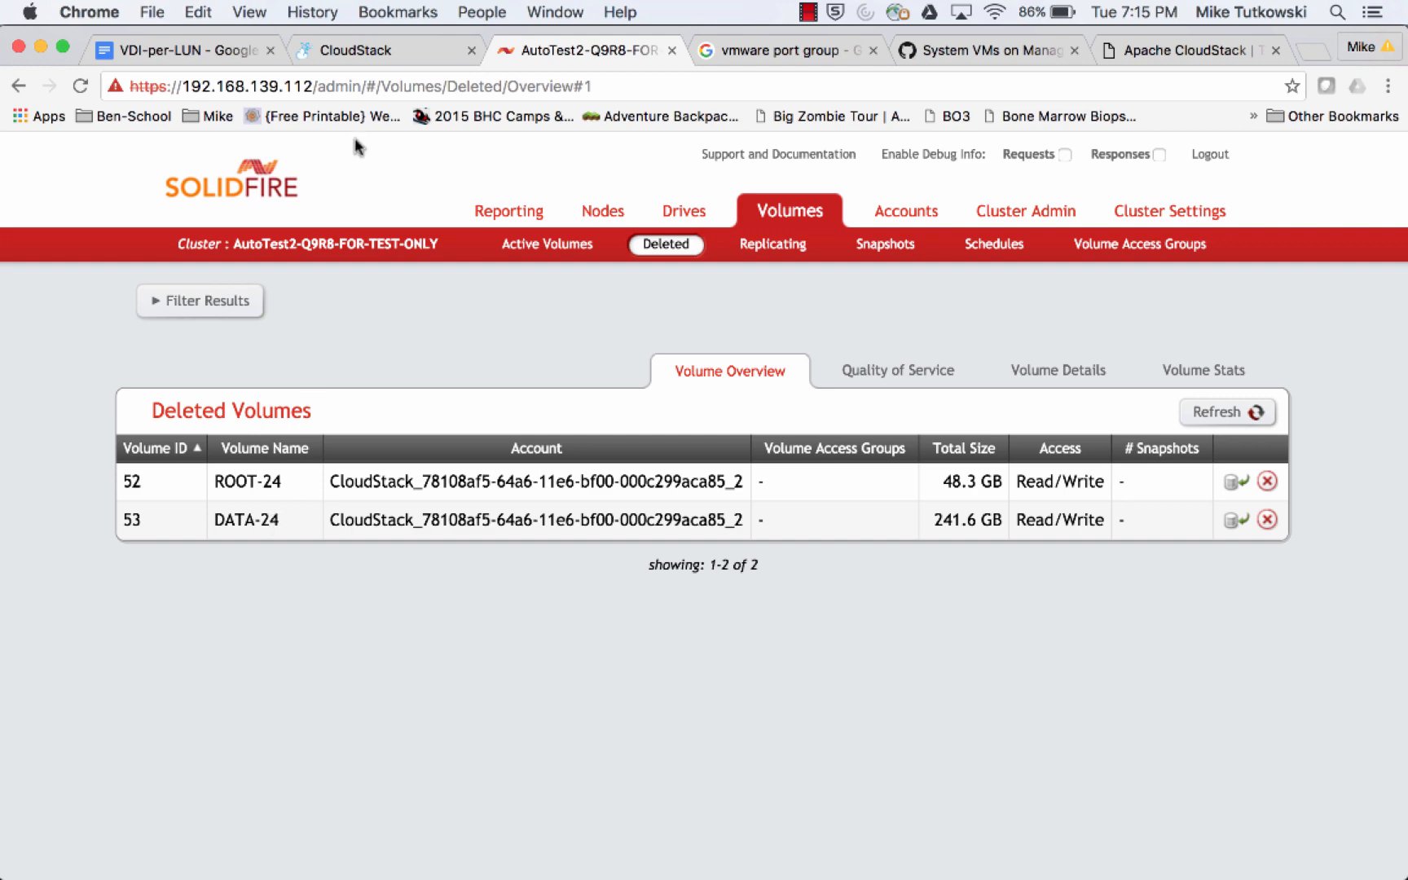
Step: Switch to CloudStack, open the details of instance VM-XS-1, and check which host it runs on
left_click(367, 58)
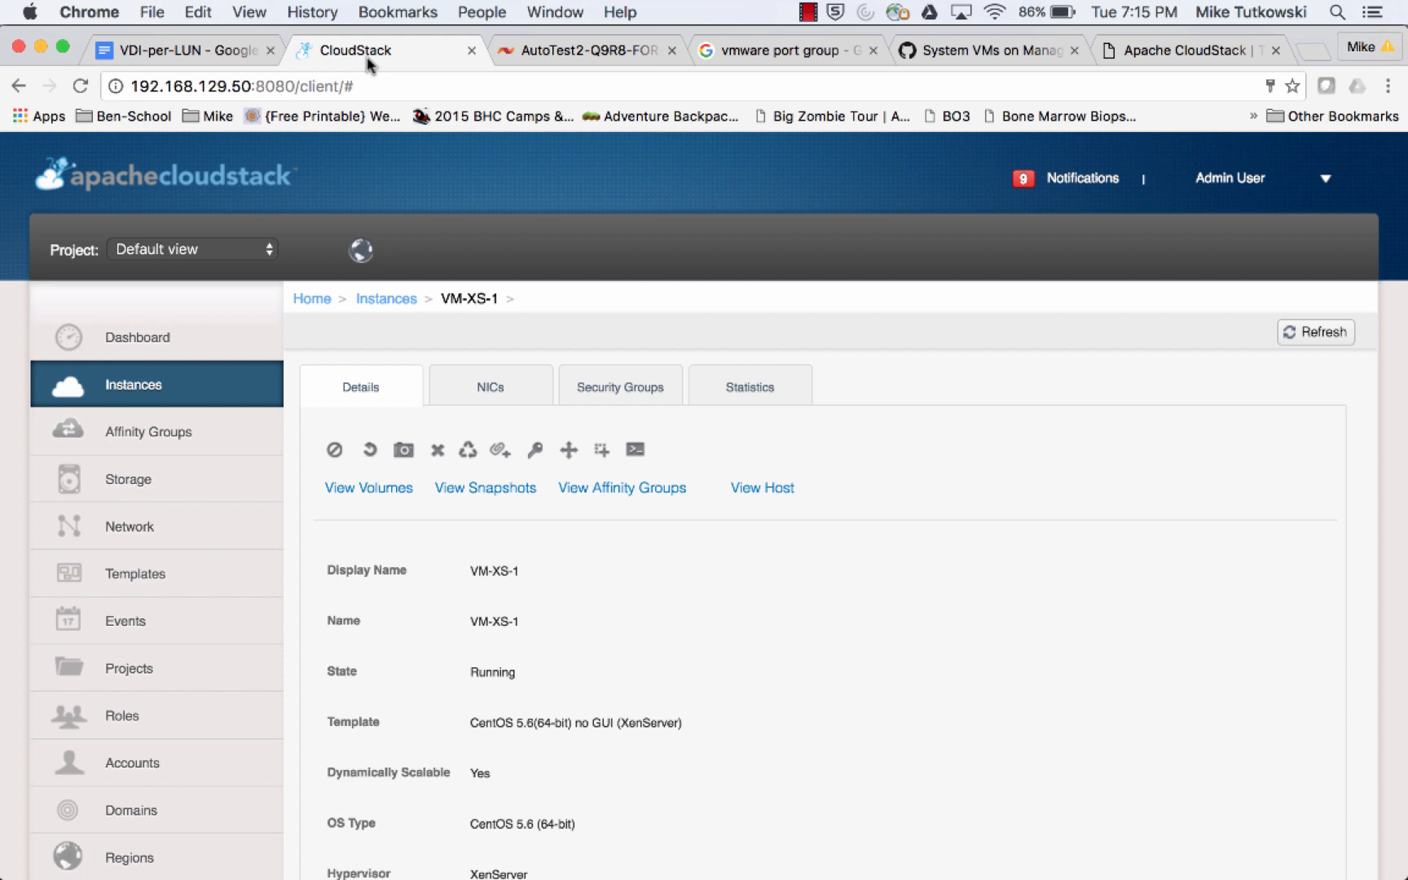
left_click(210, 394)
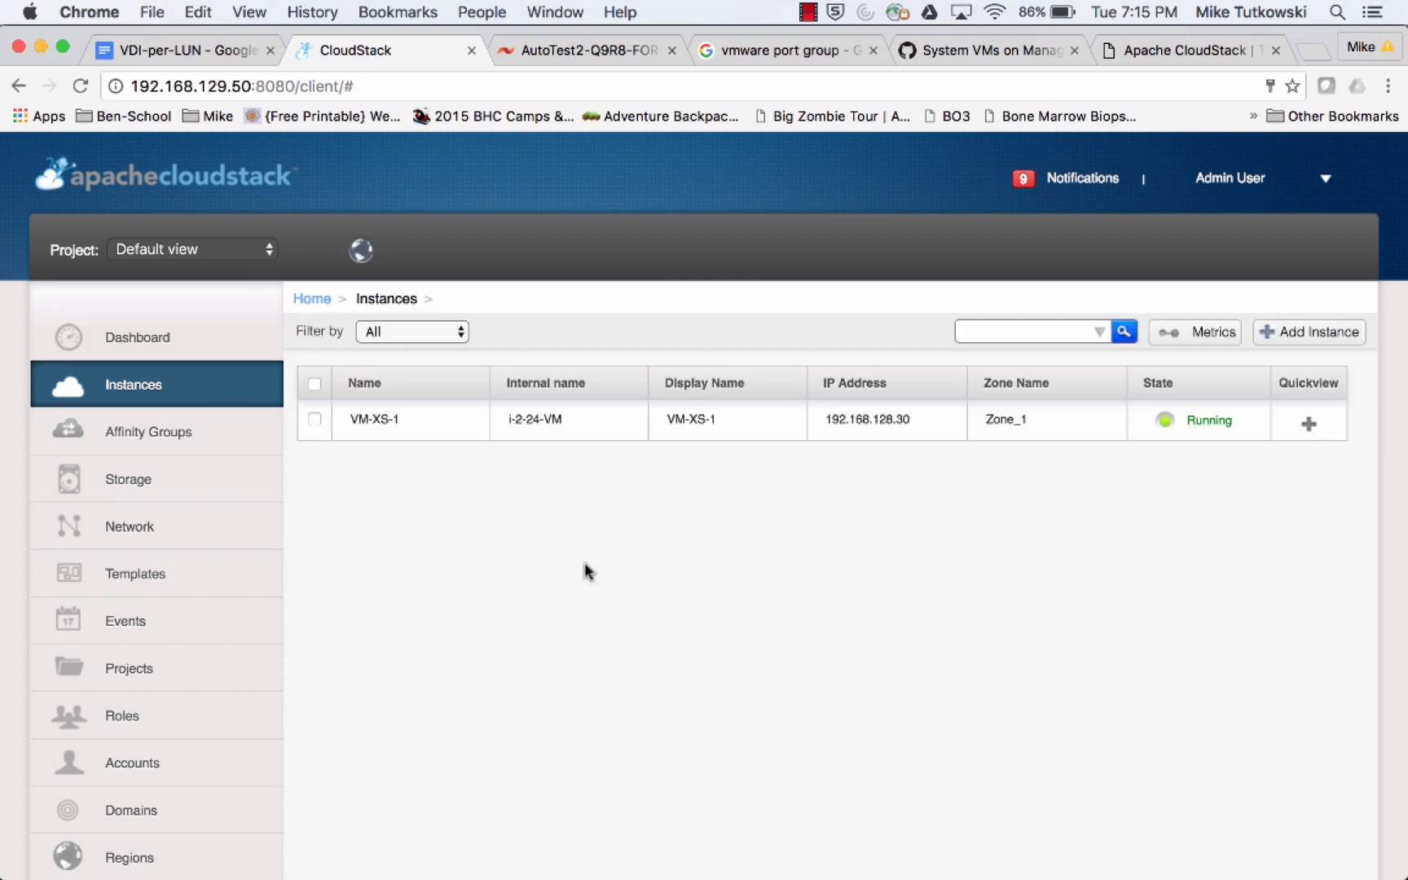
left_click(389, 424)
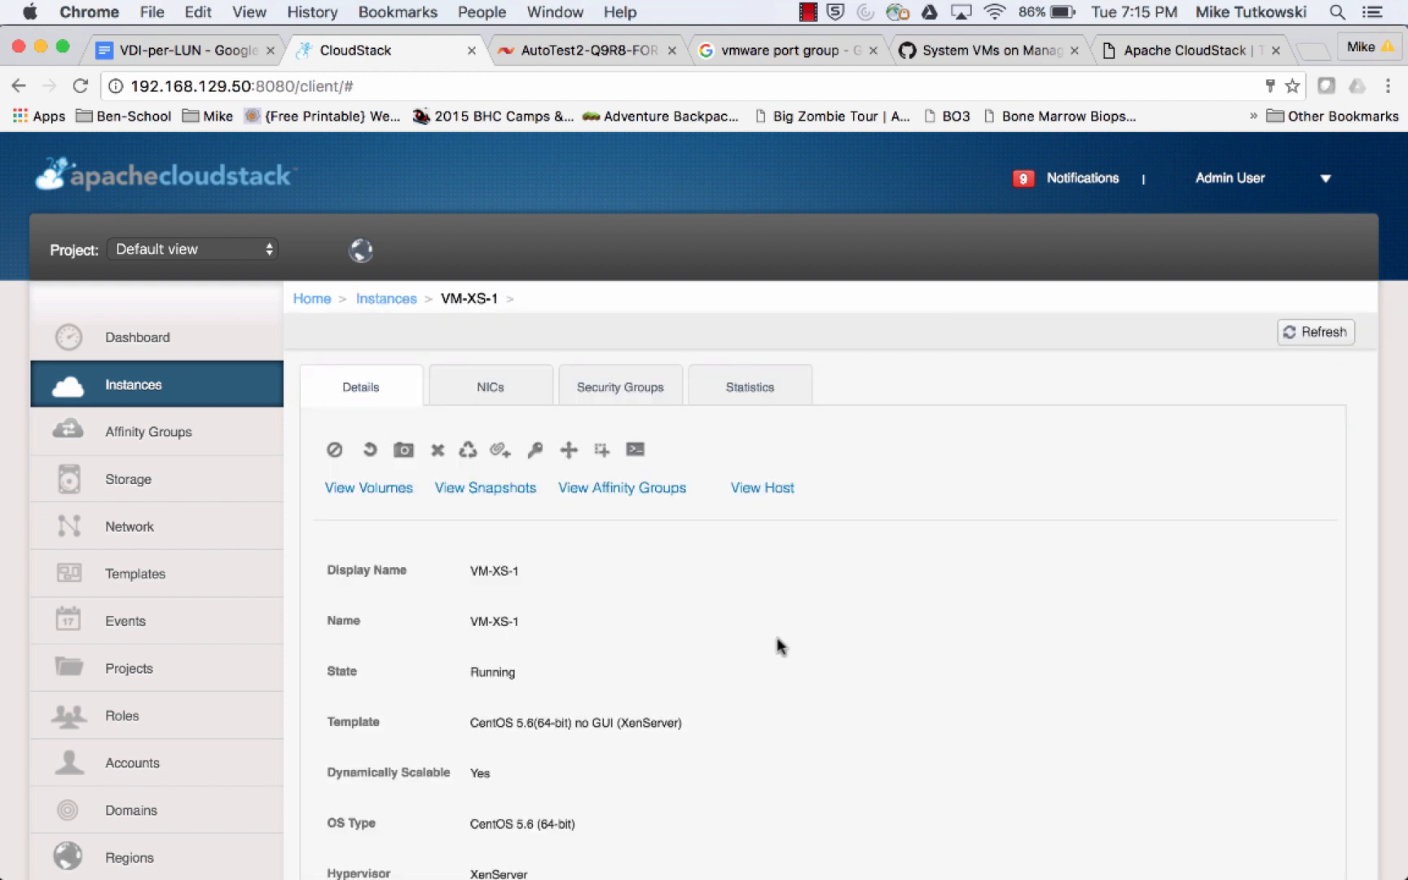
scroll(776, 637, "down", 10)
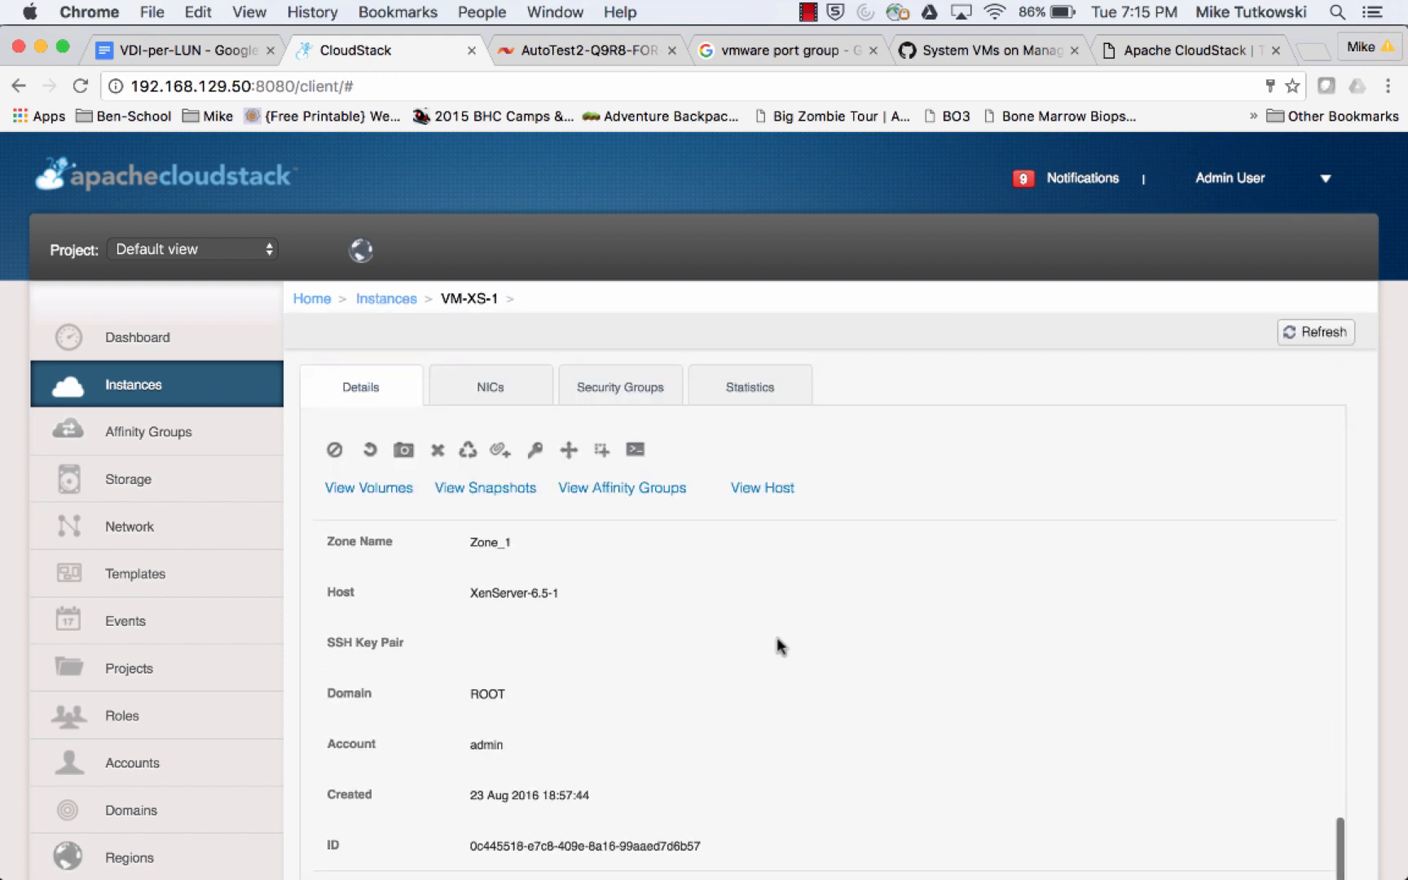
left_click_drag(518, 598, 470, 596)
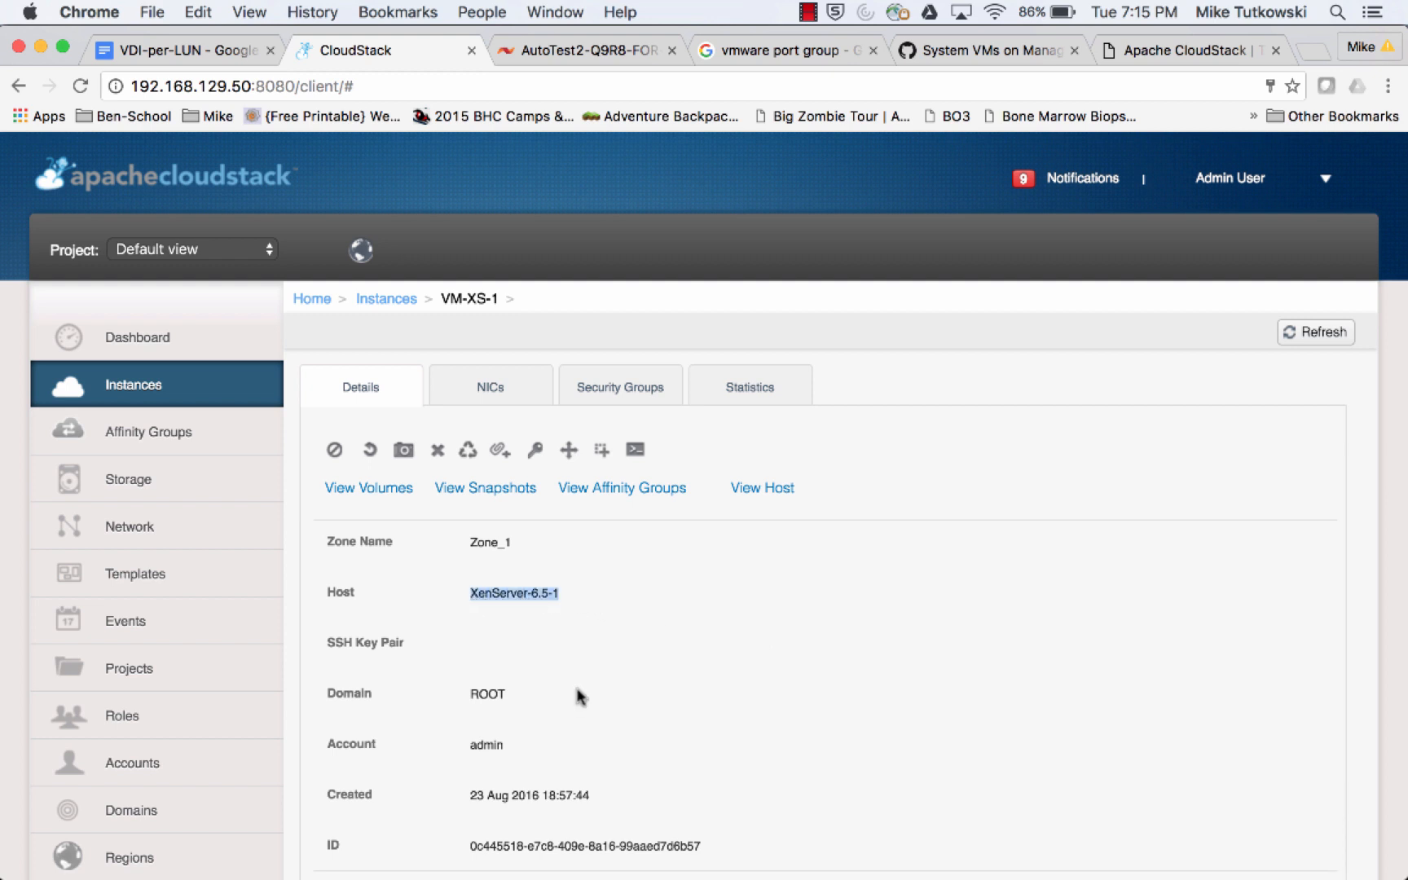
Step: Start migrating VM-XS-1 to another host and open the choice of destination hosts
left_click(570, 453)
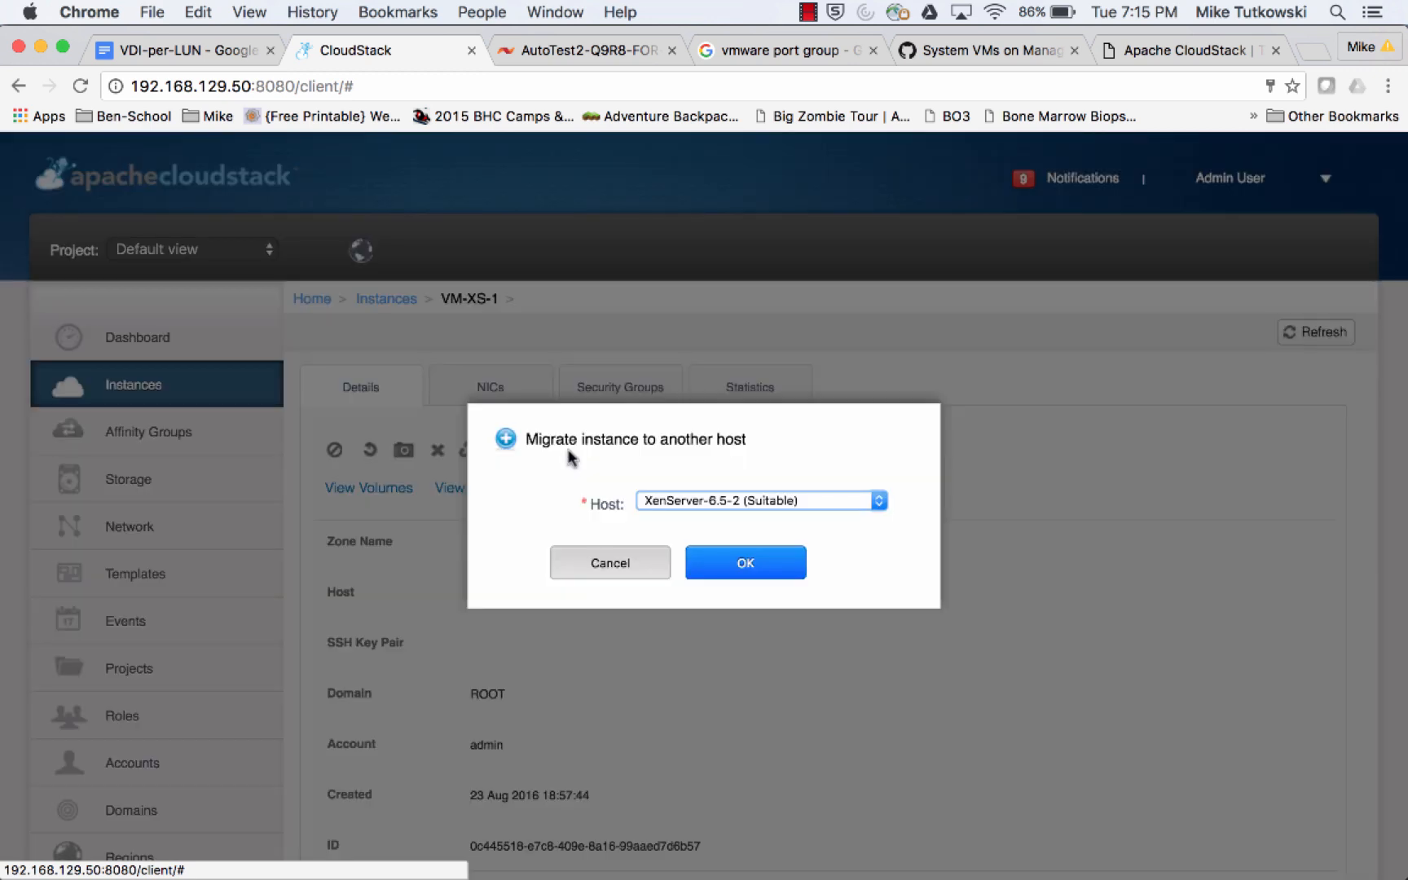
left_click(869, 509)
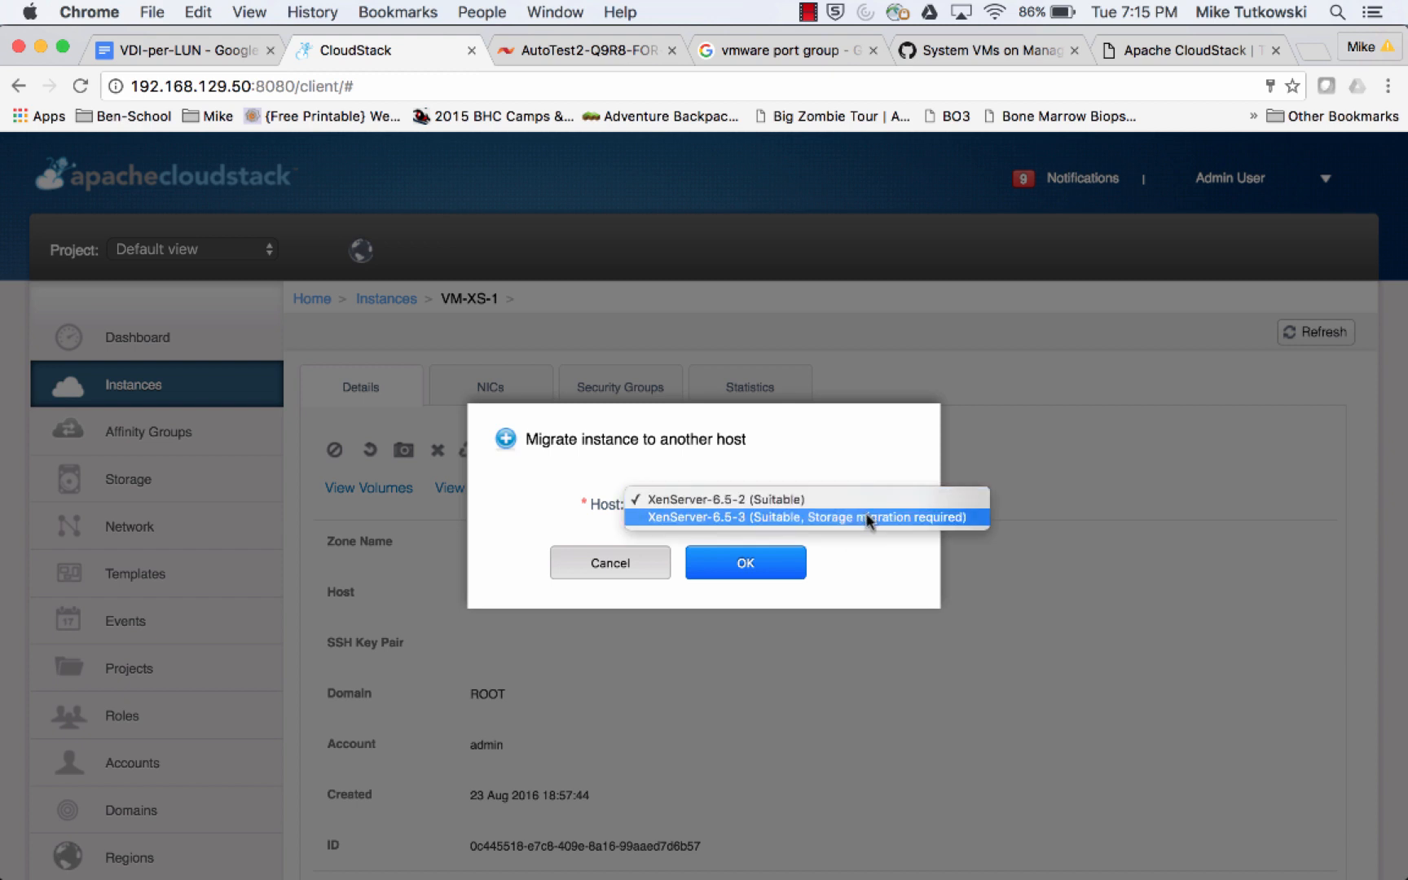